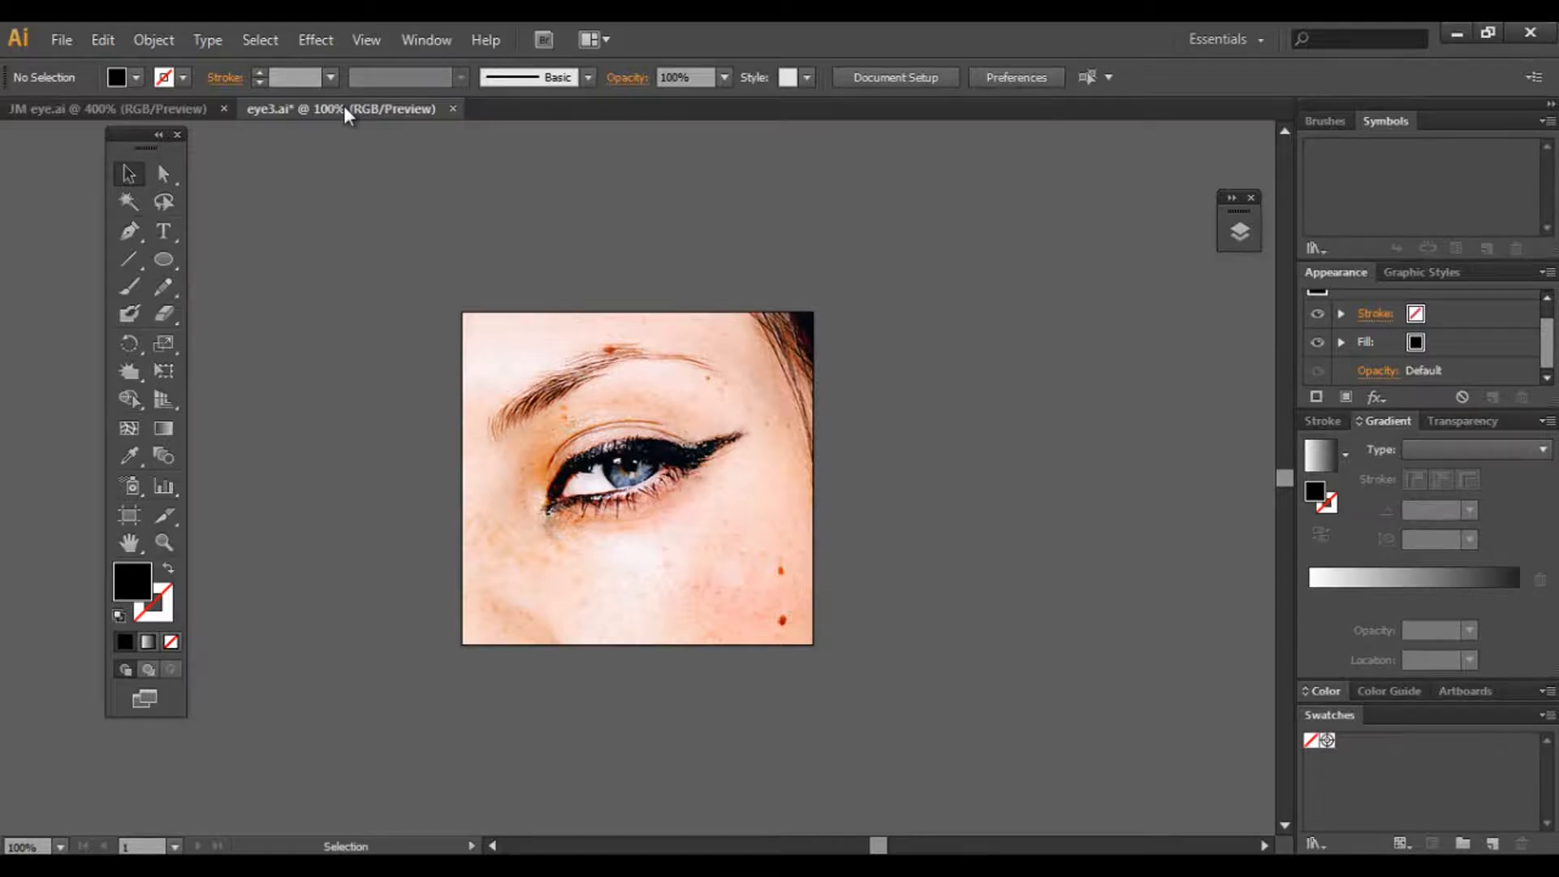
Step: Dim the images on Layer 1 to 50%
left_click(1238, 233)
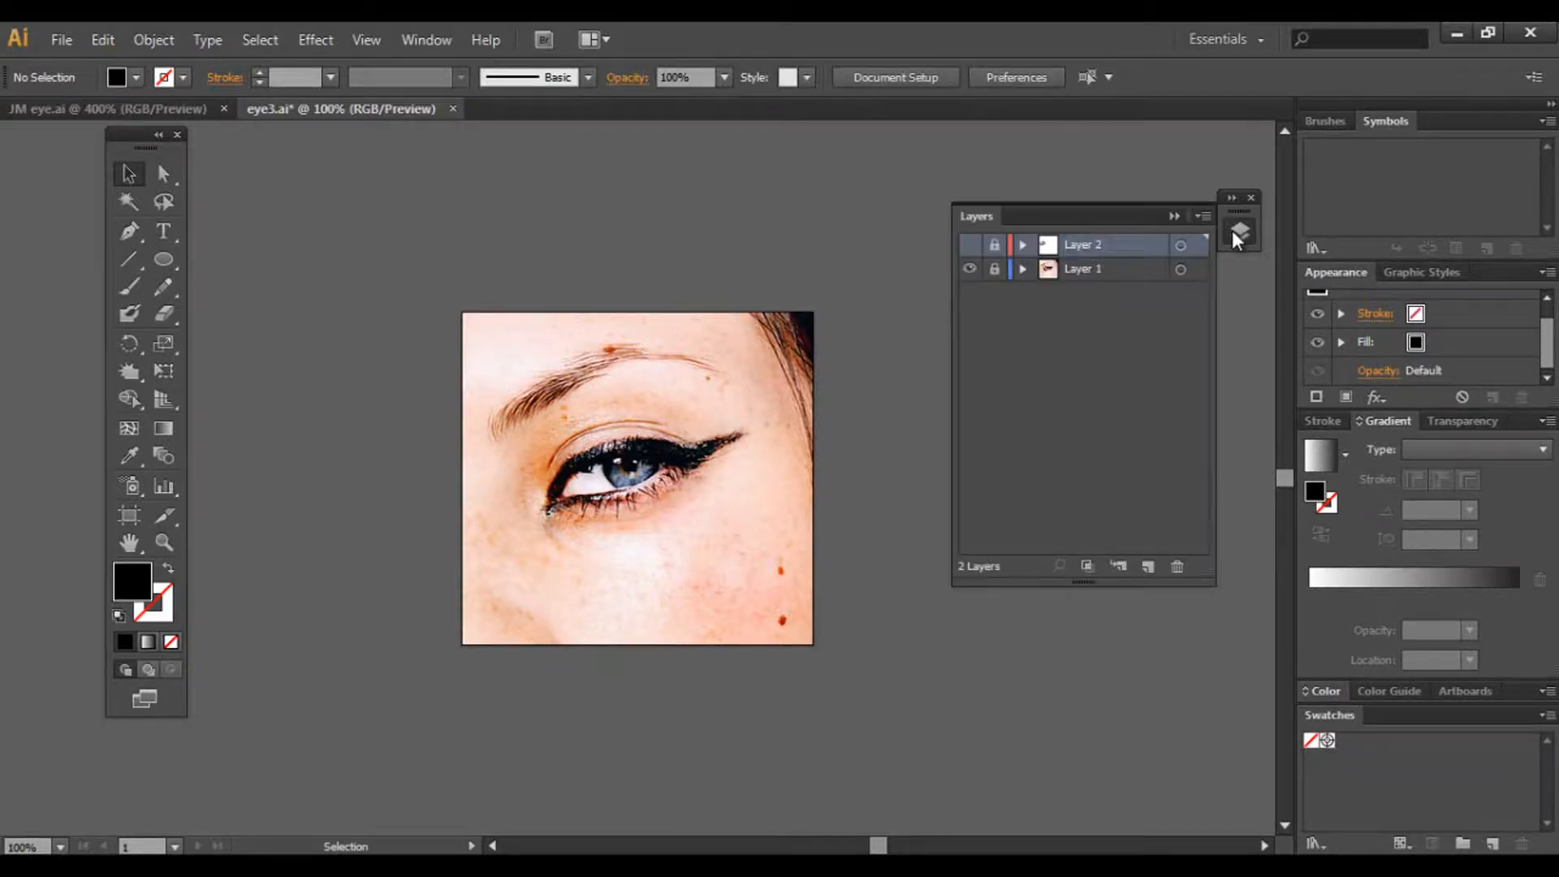
double_click(1071, 269)
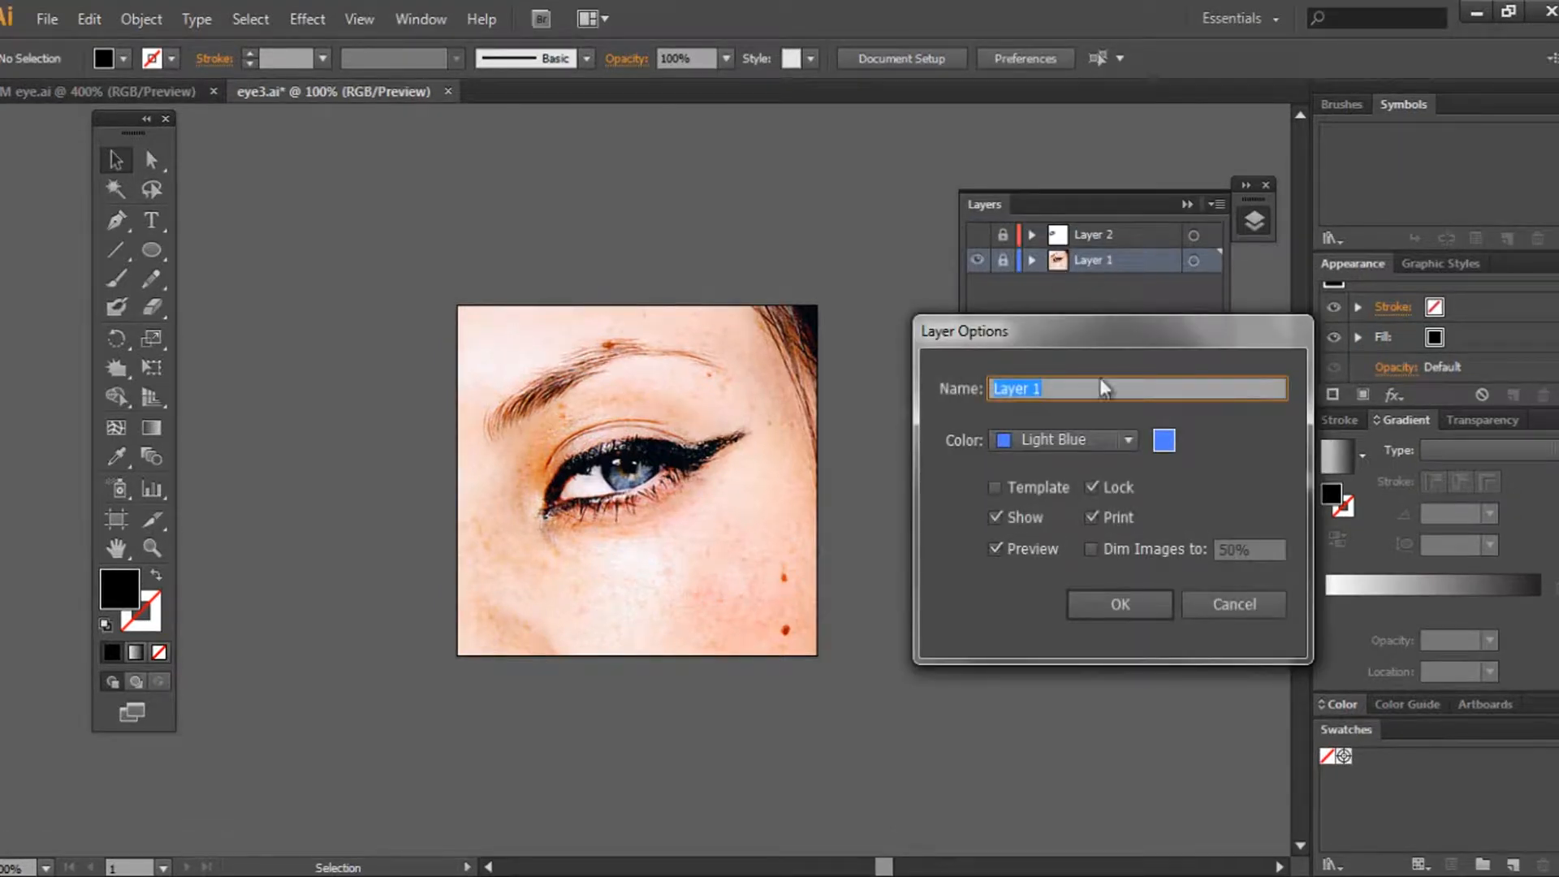
left_click(1120, 551)
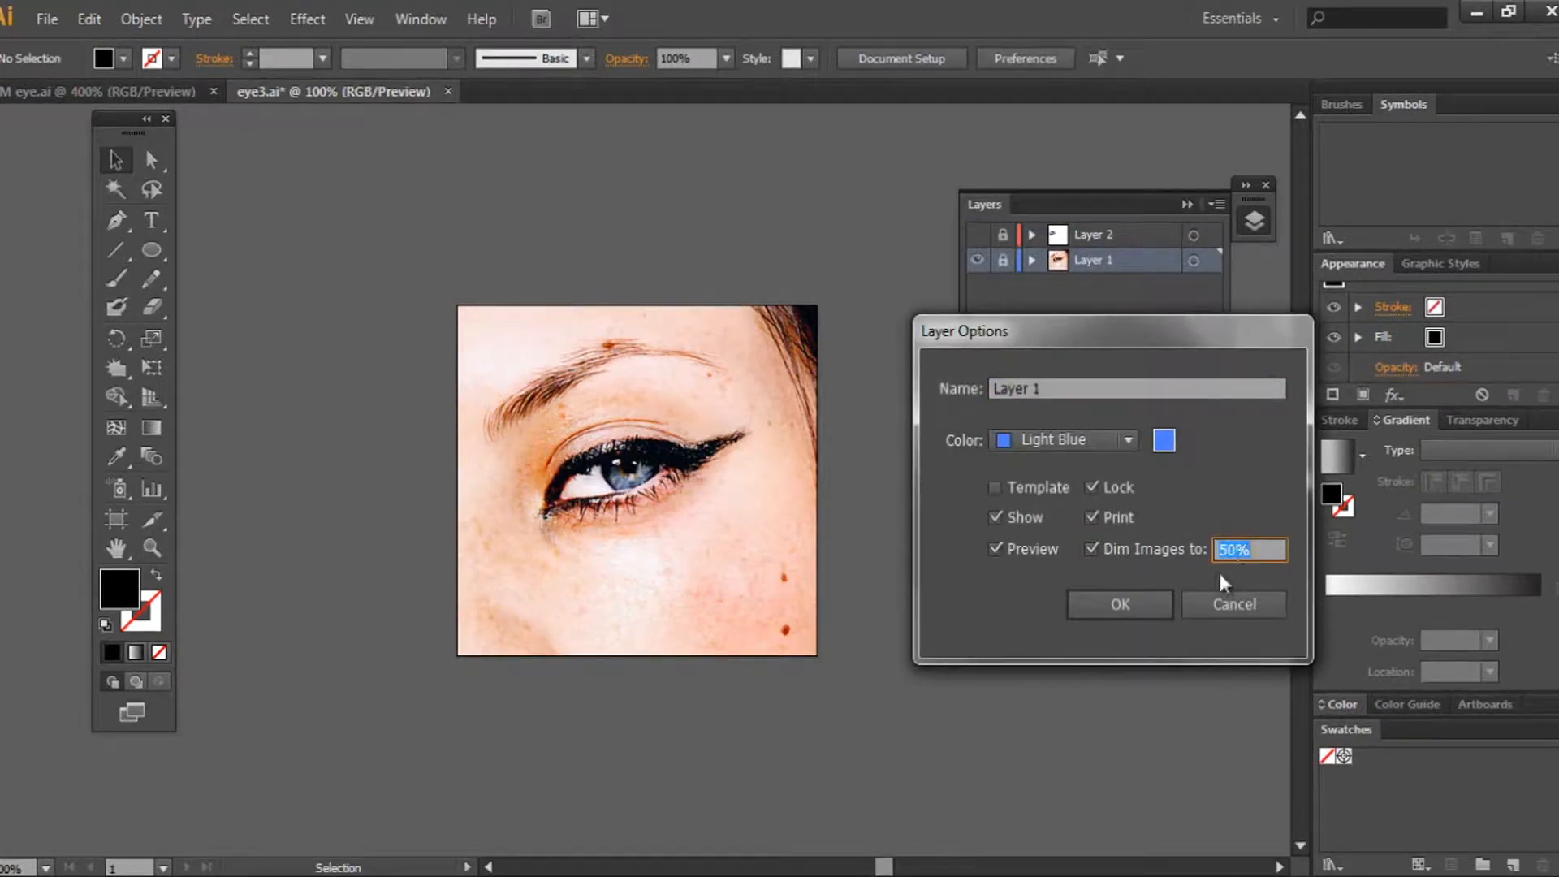
left_click(1137, 607)
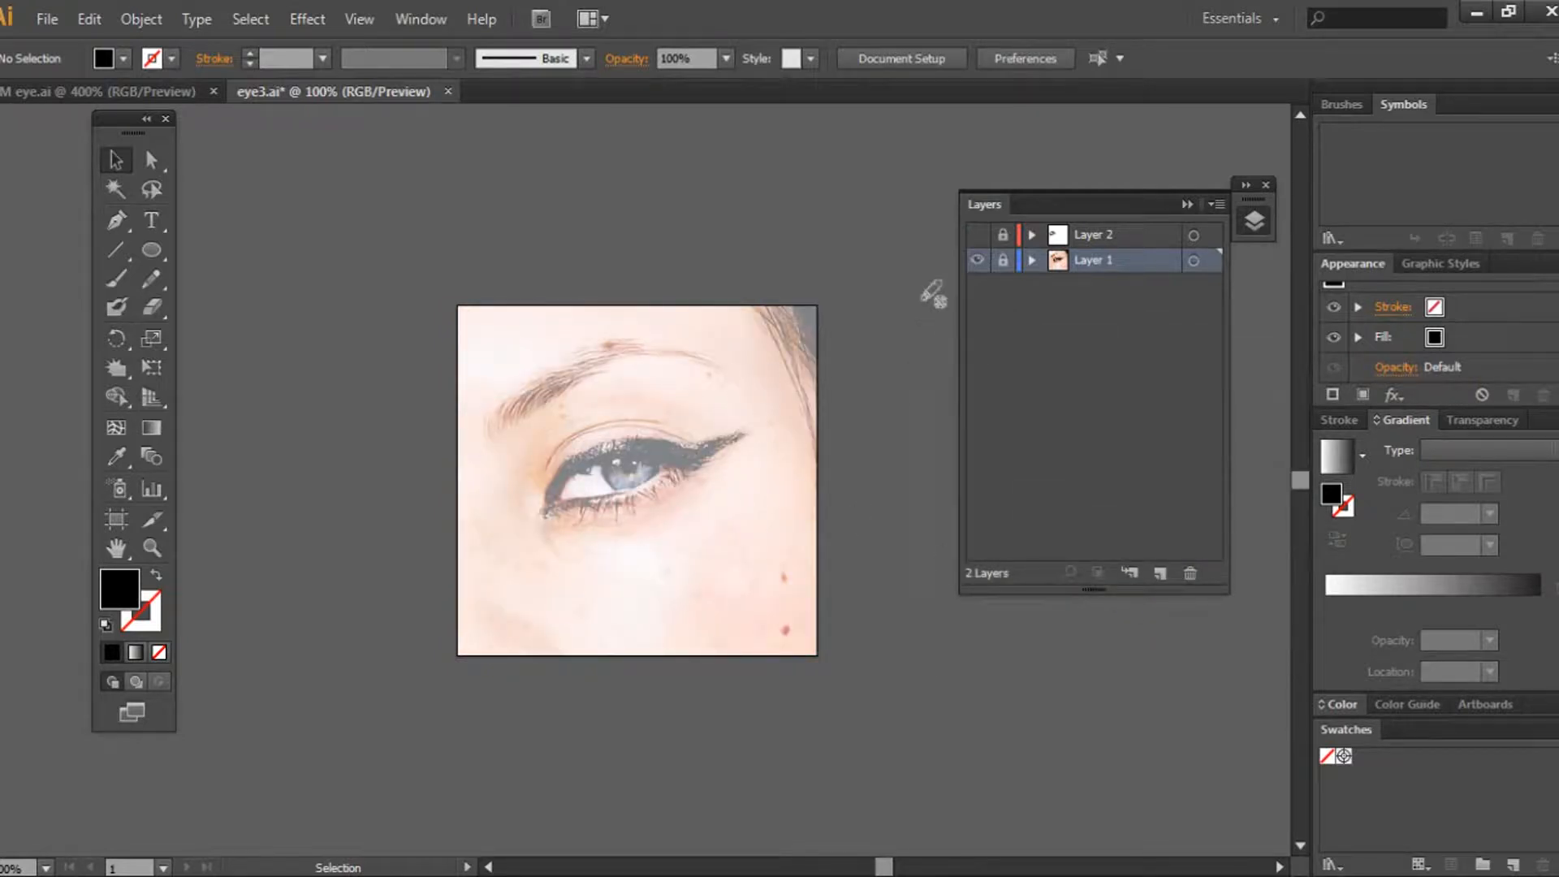
Step: Add a new layer directly above Layer 1 and set the stroke to solid black
key("ctrl+plus")
key("ctrl+plus")
key("ctrl+plus")
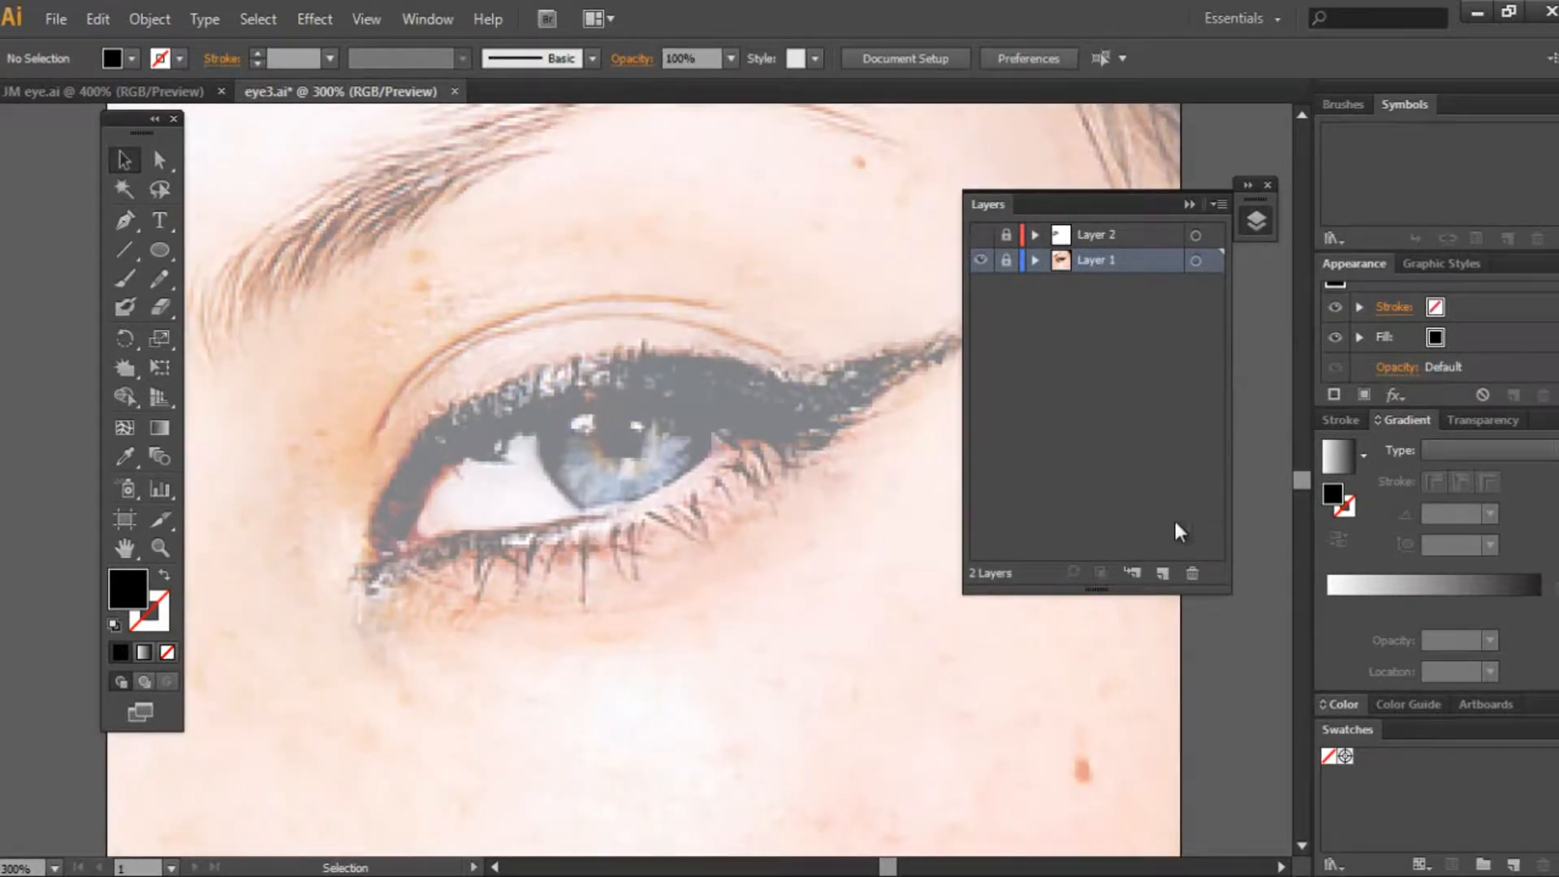
left_click(1161, 573)
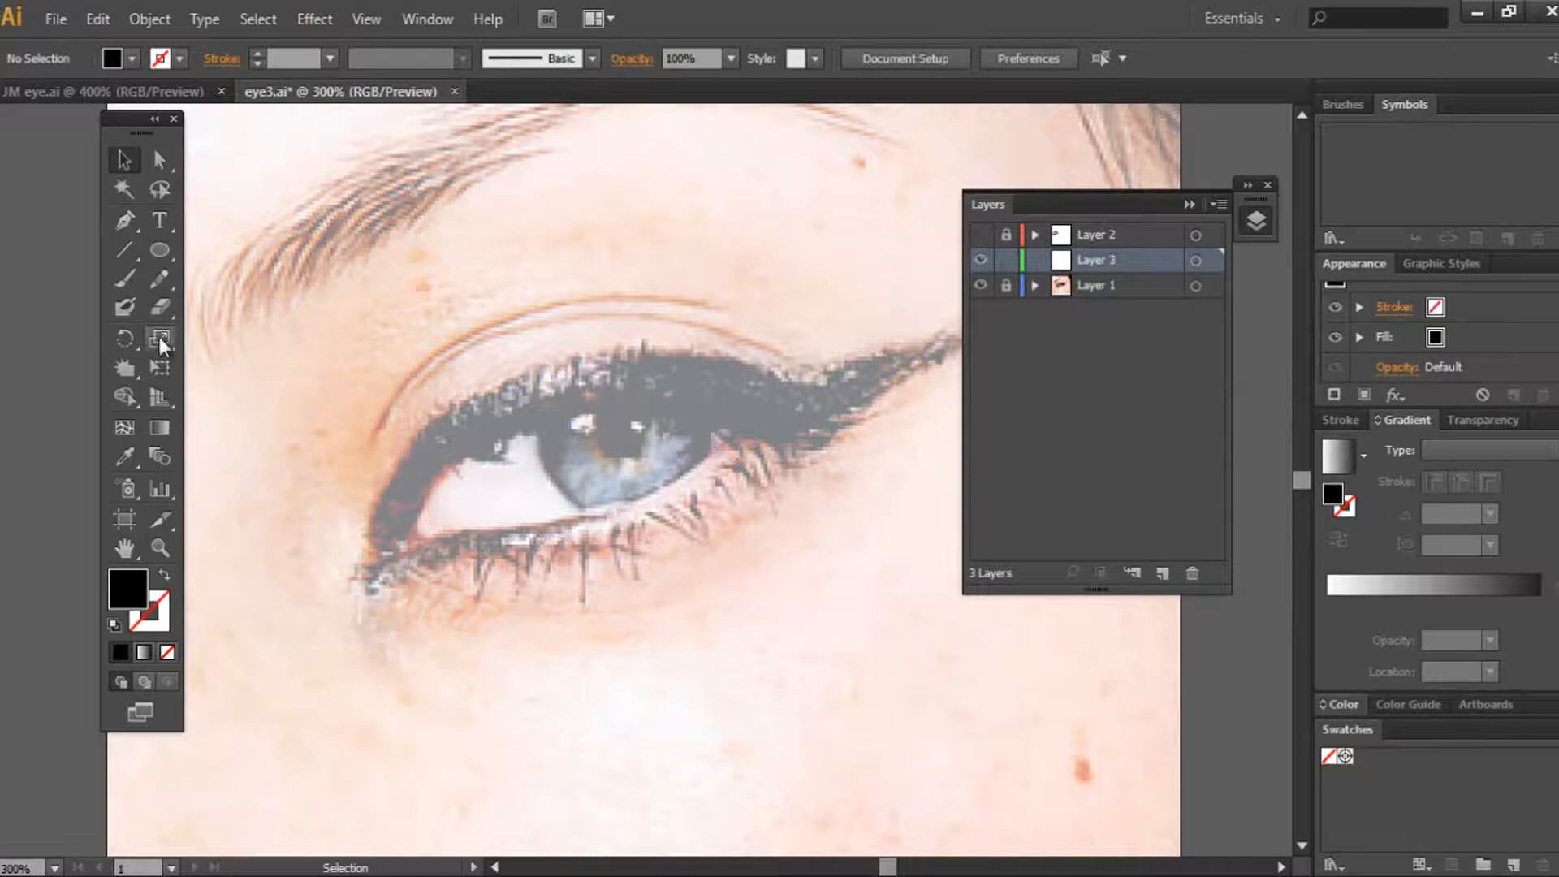
left_click(160, 630)
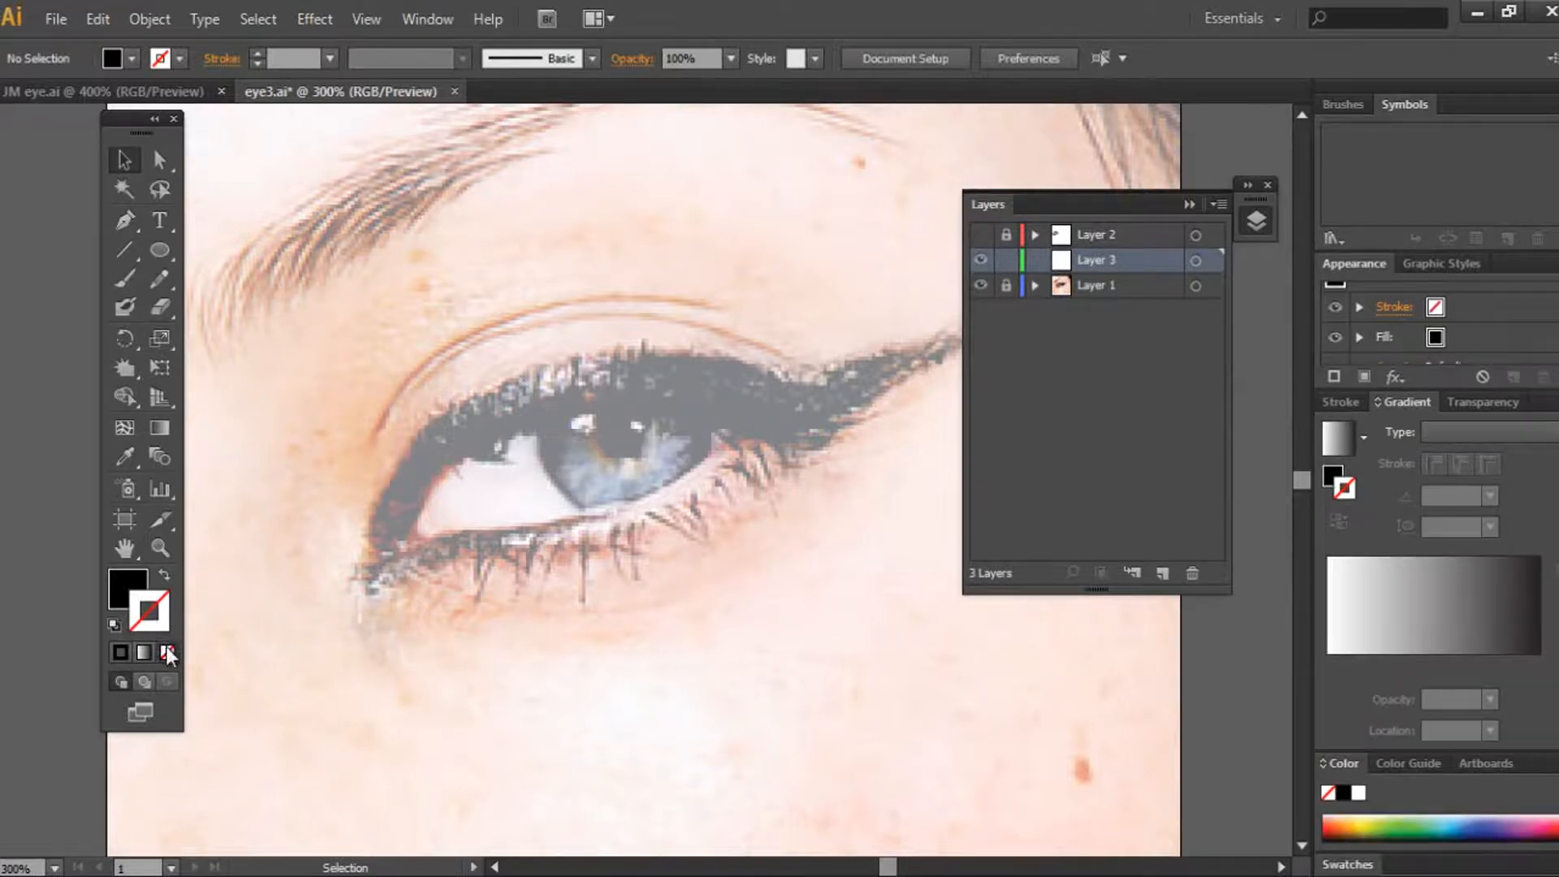
left_click(121, 652)
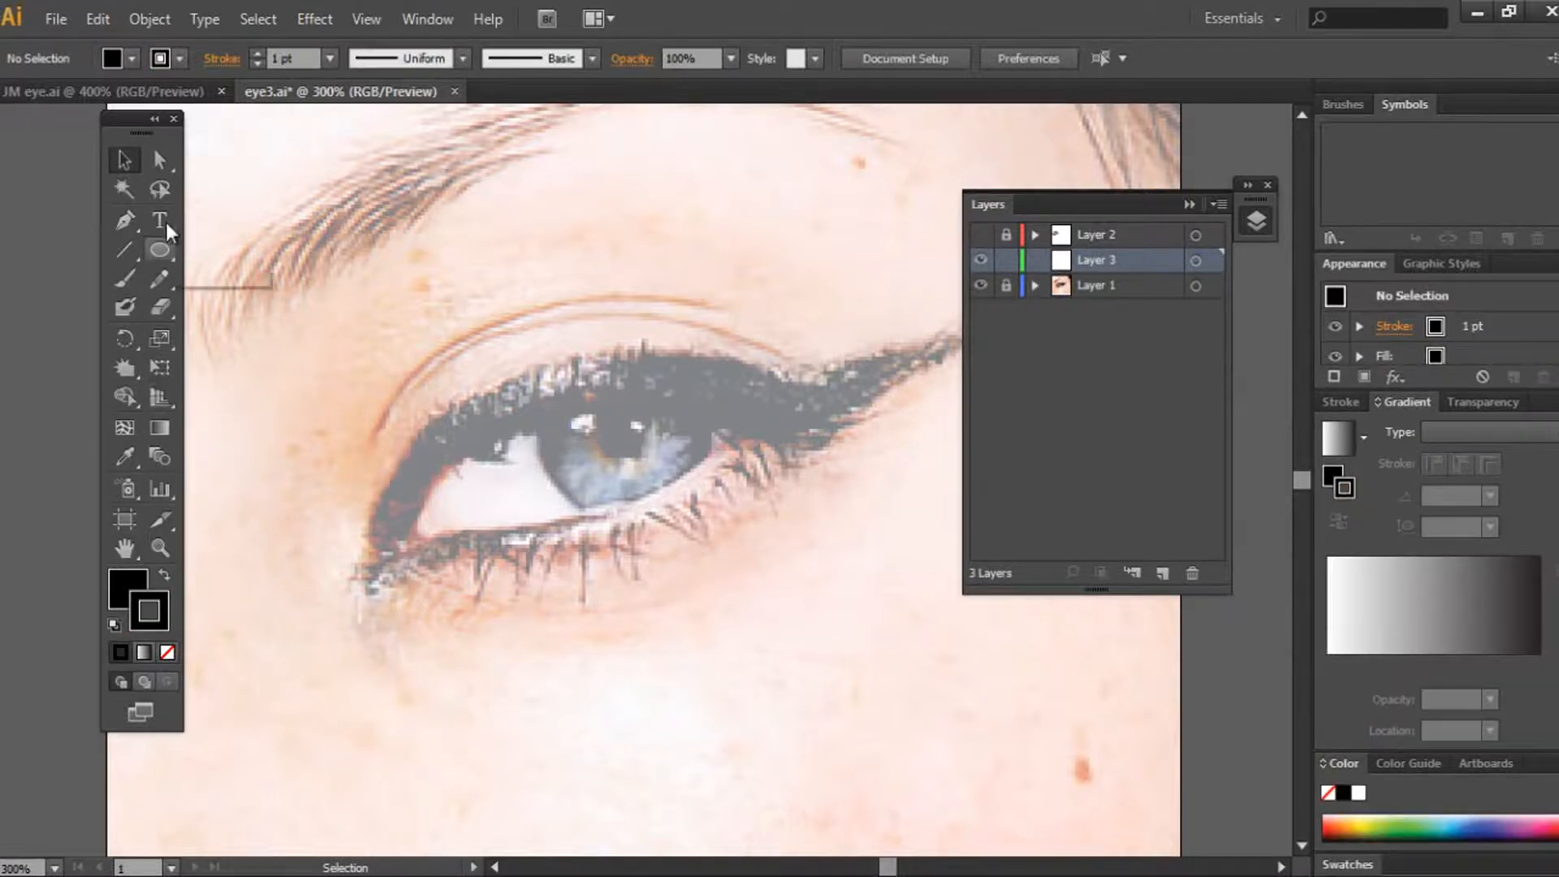
Step: Draw a black circle the size of the iris and move it to sit over the iris in the photo
left_click(160, 251)
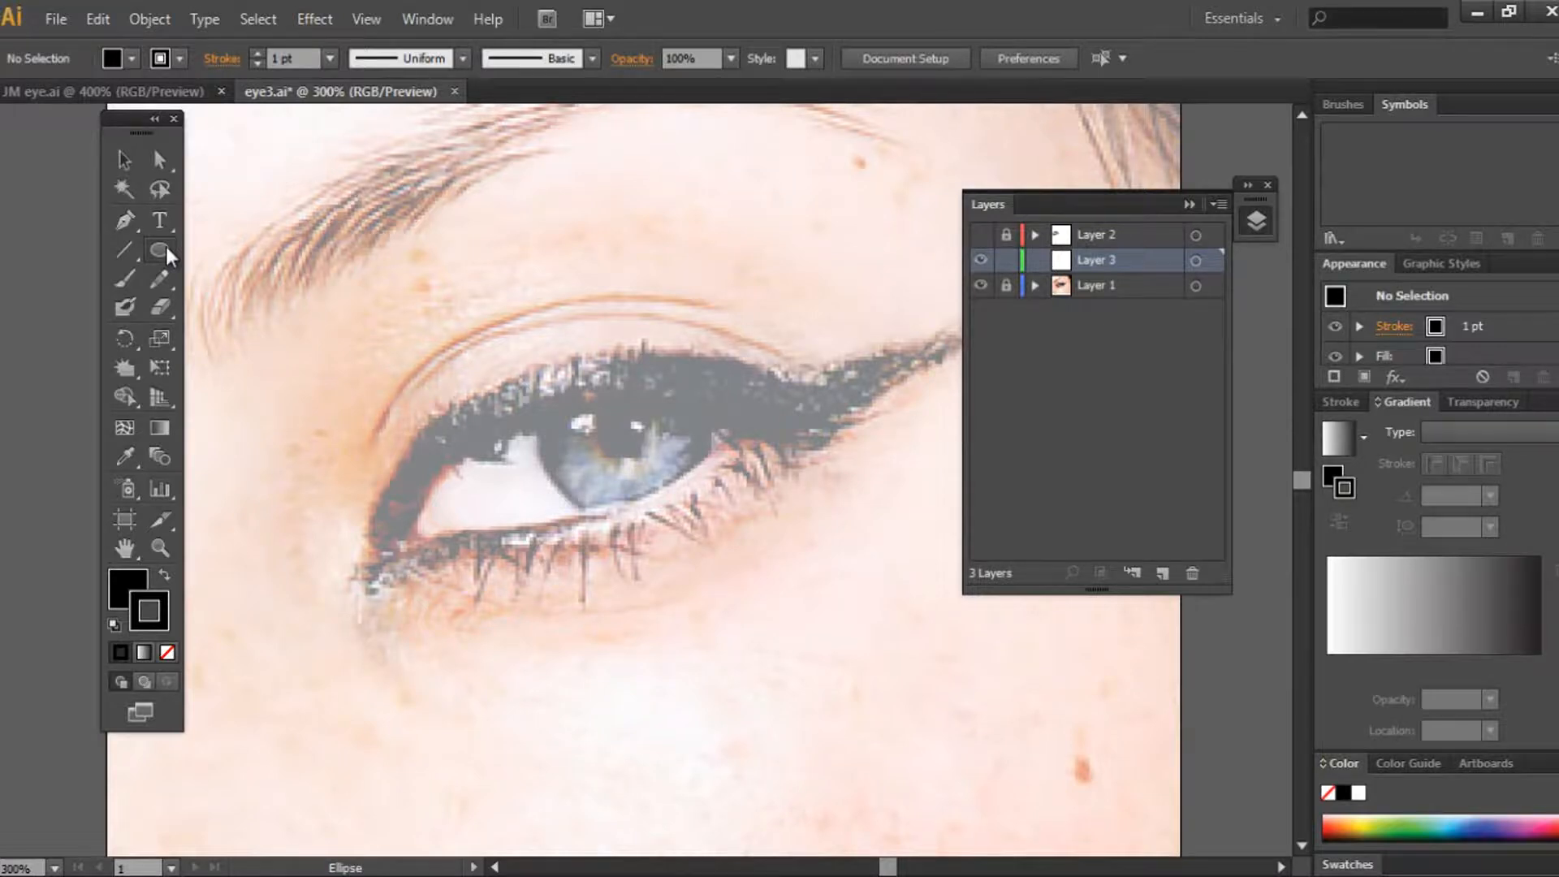
left_click_drag(604, 469, 686, 472)
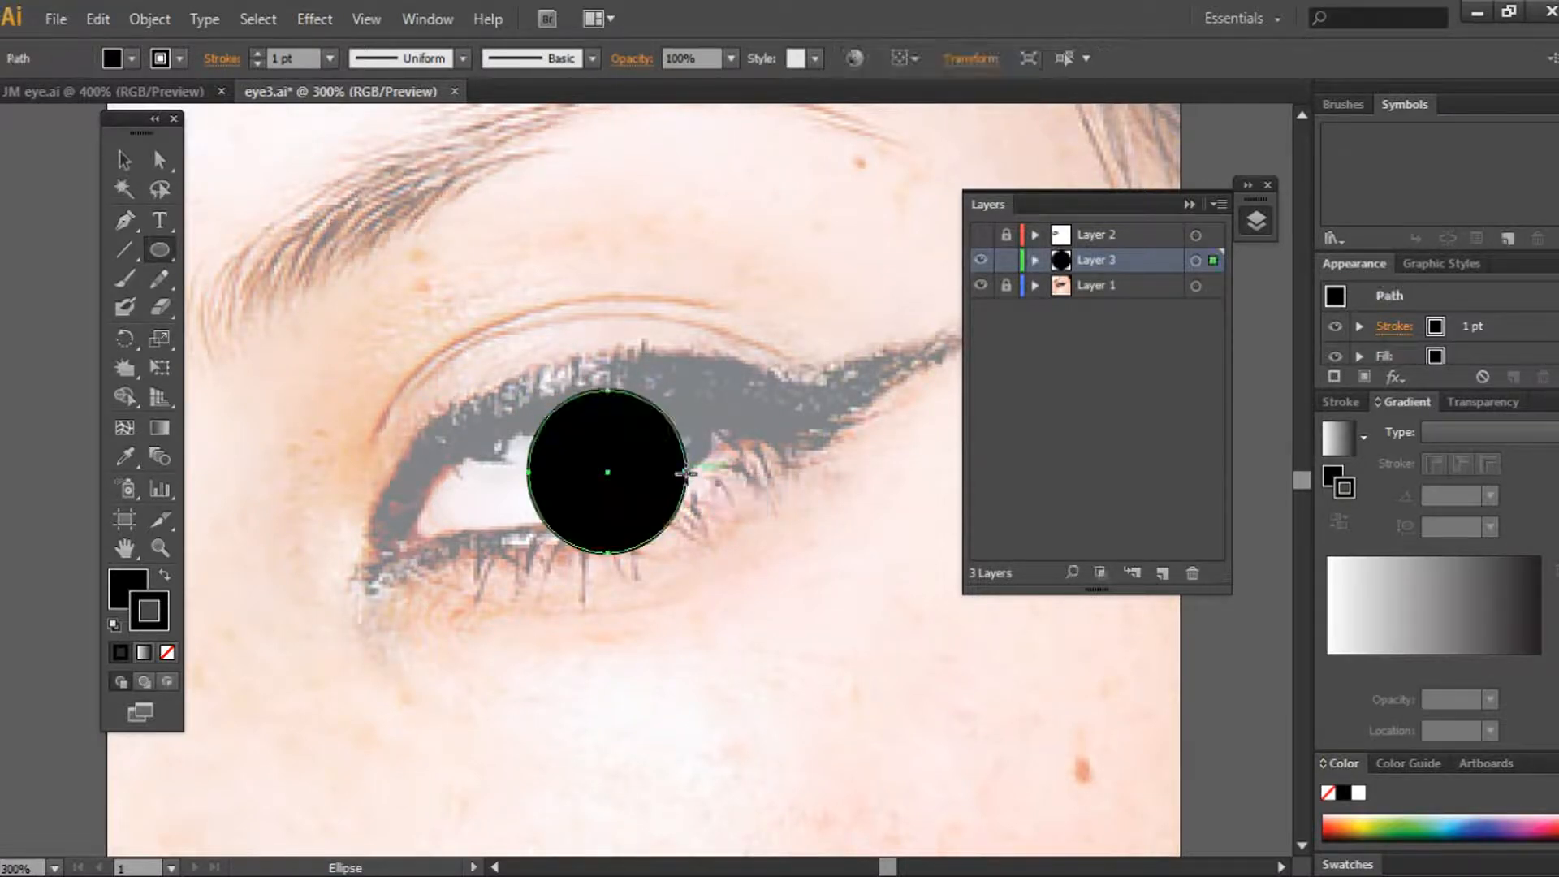
key("v")
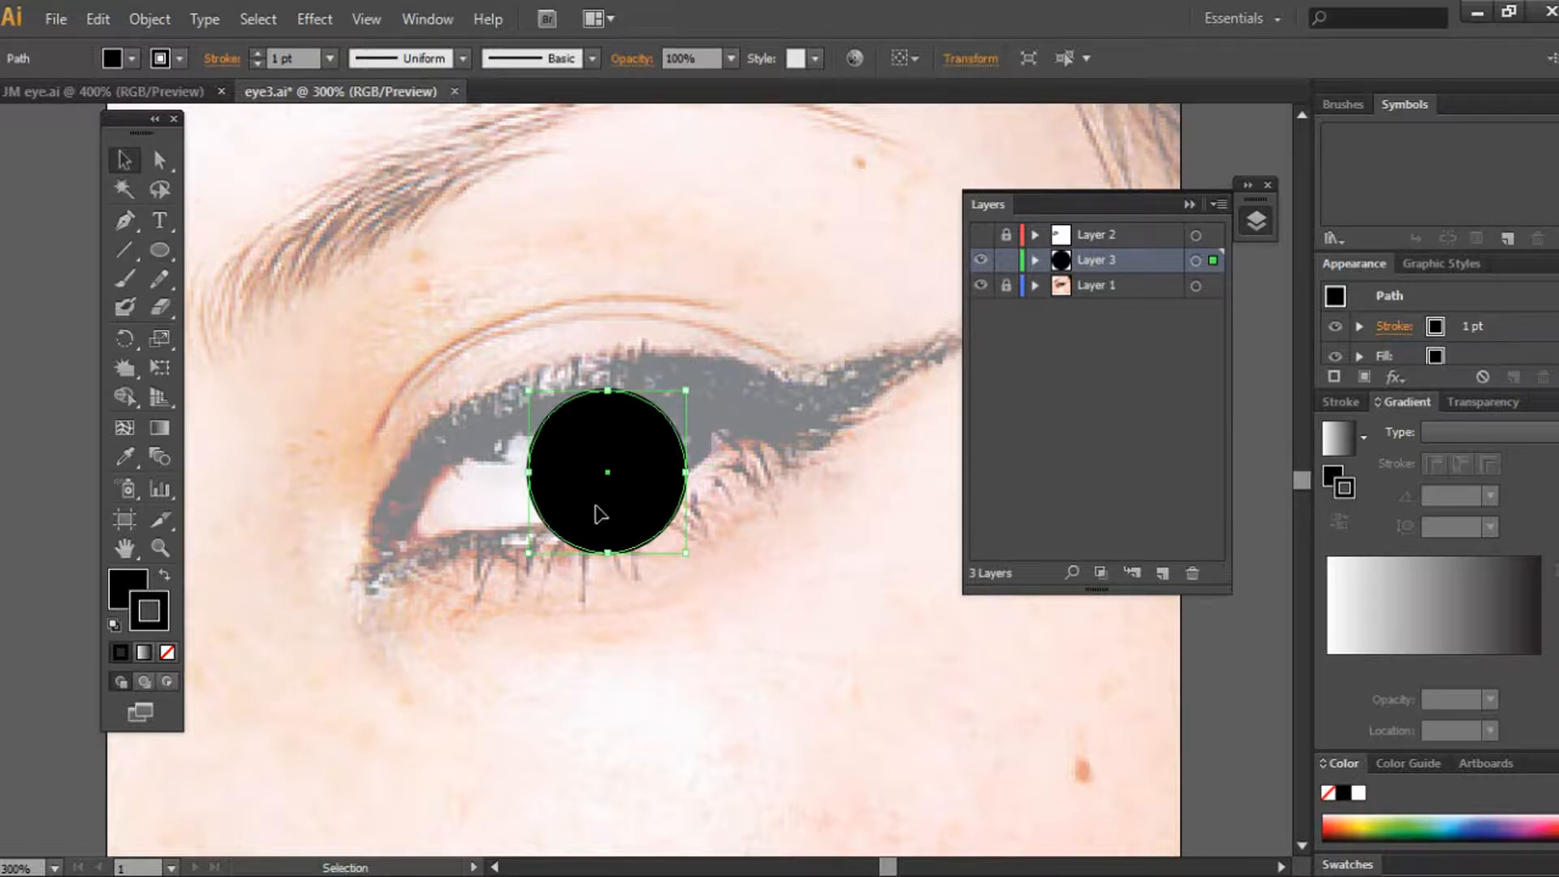
left_click_drag(601, 513, 619, 477)
key("ctrl+shift+a")
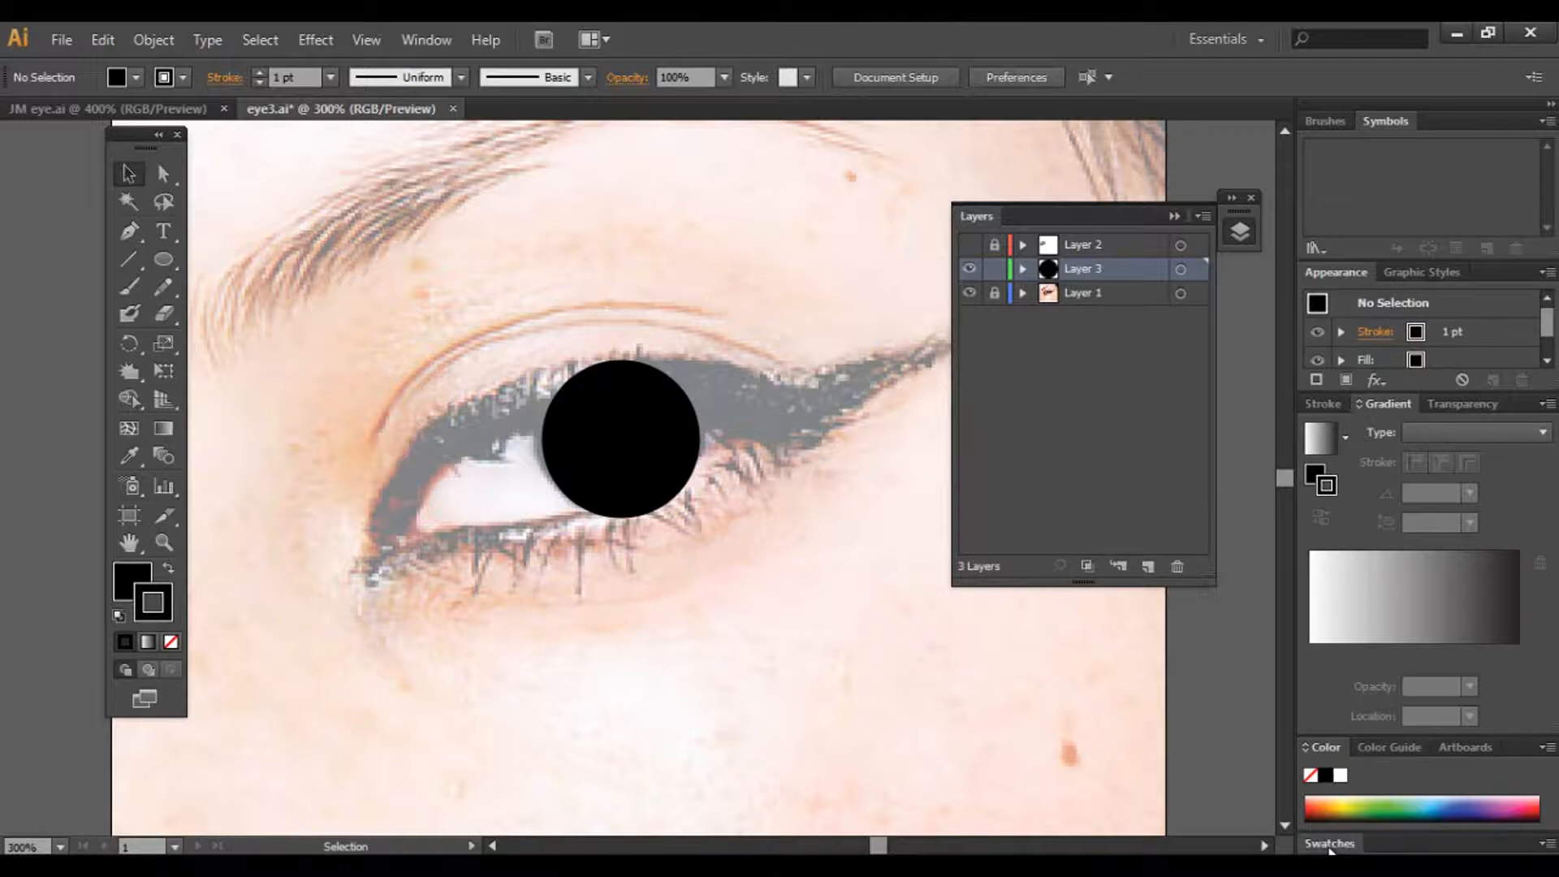
Step: Load the Sky gradient library, compare it with Color Harmonies and Brights, and add its orange-brown gradient to the document swatches
left_click(1329, 844)
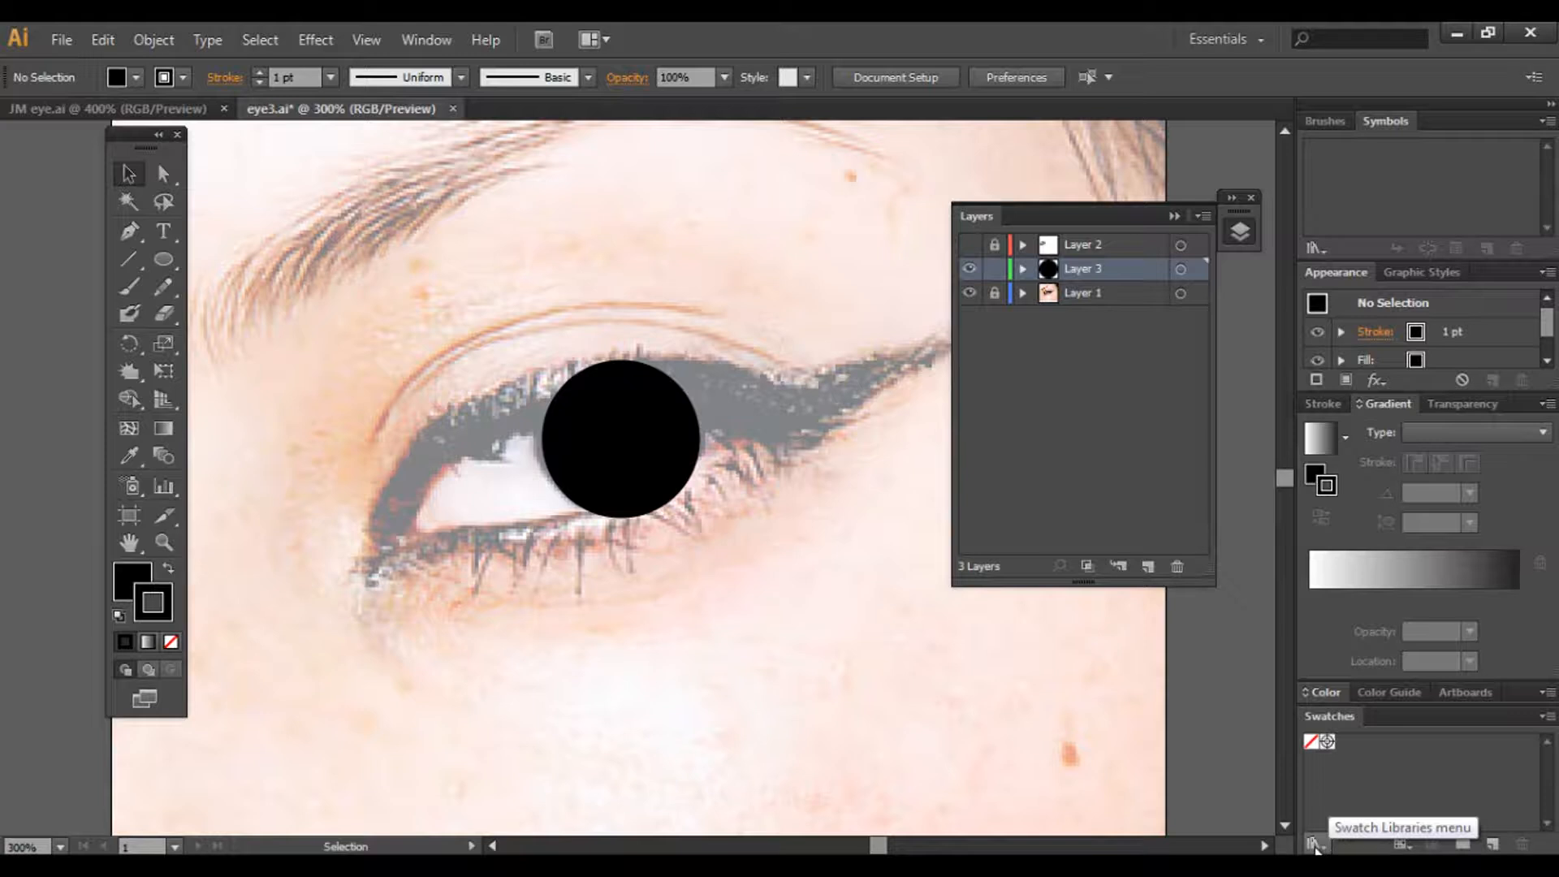
left_click(1316, 846)
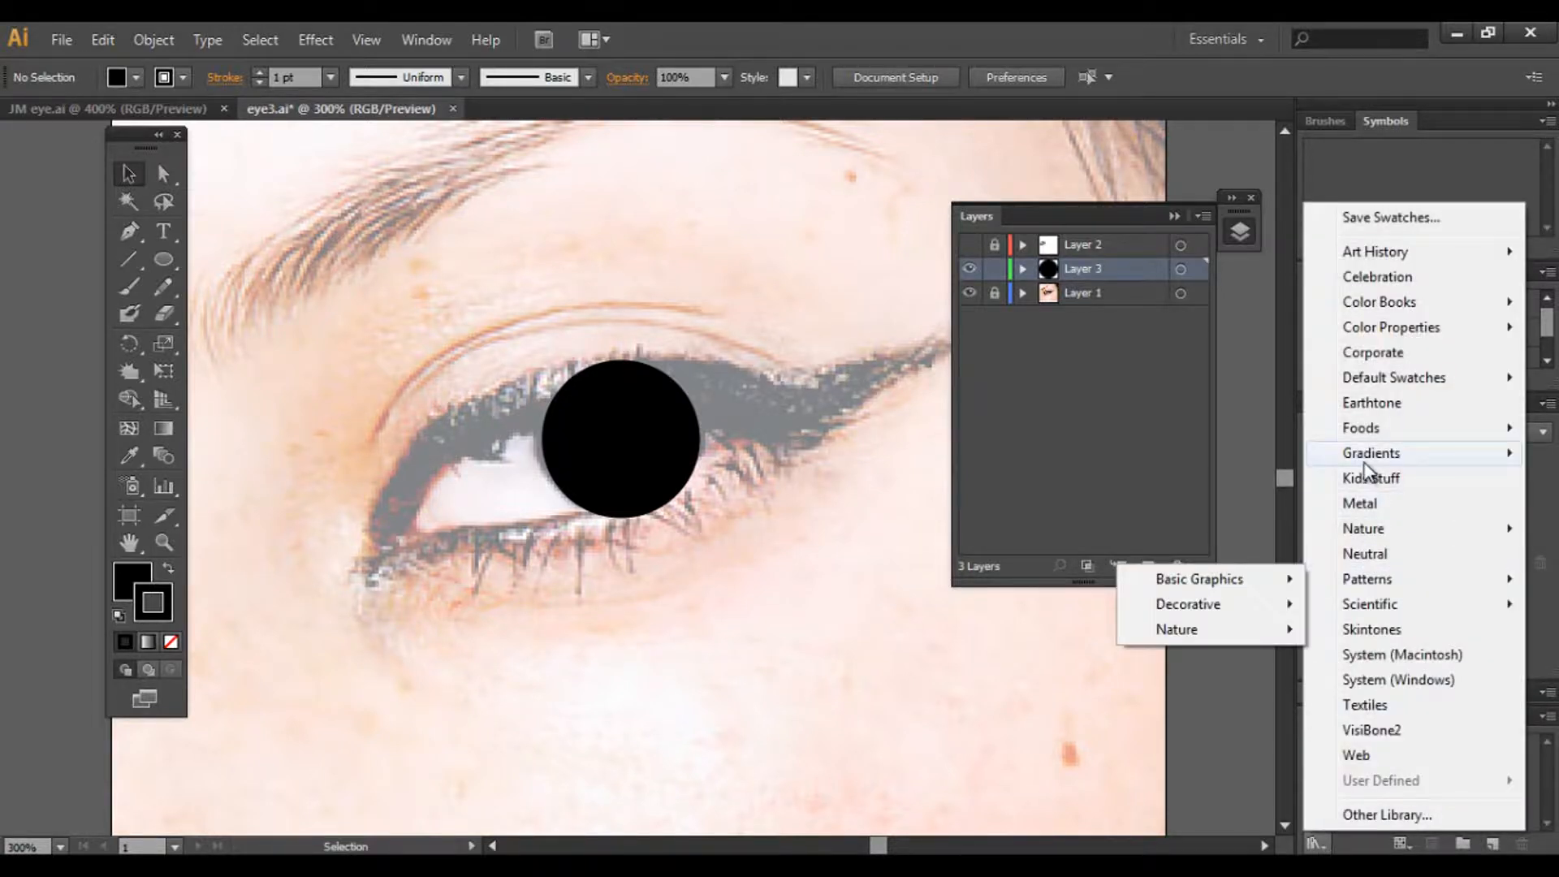
mouse_move(1365, 465)
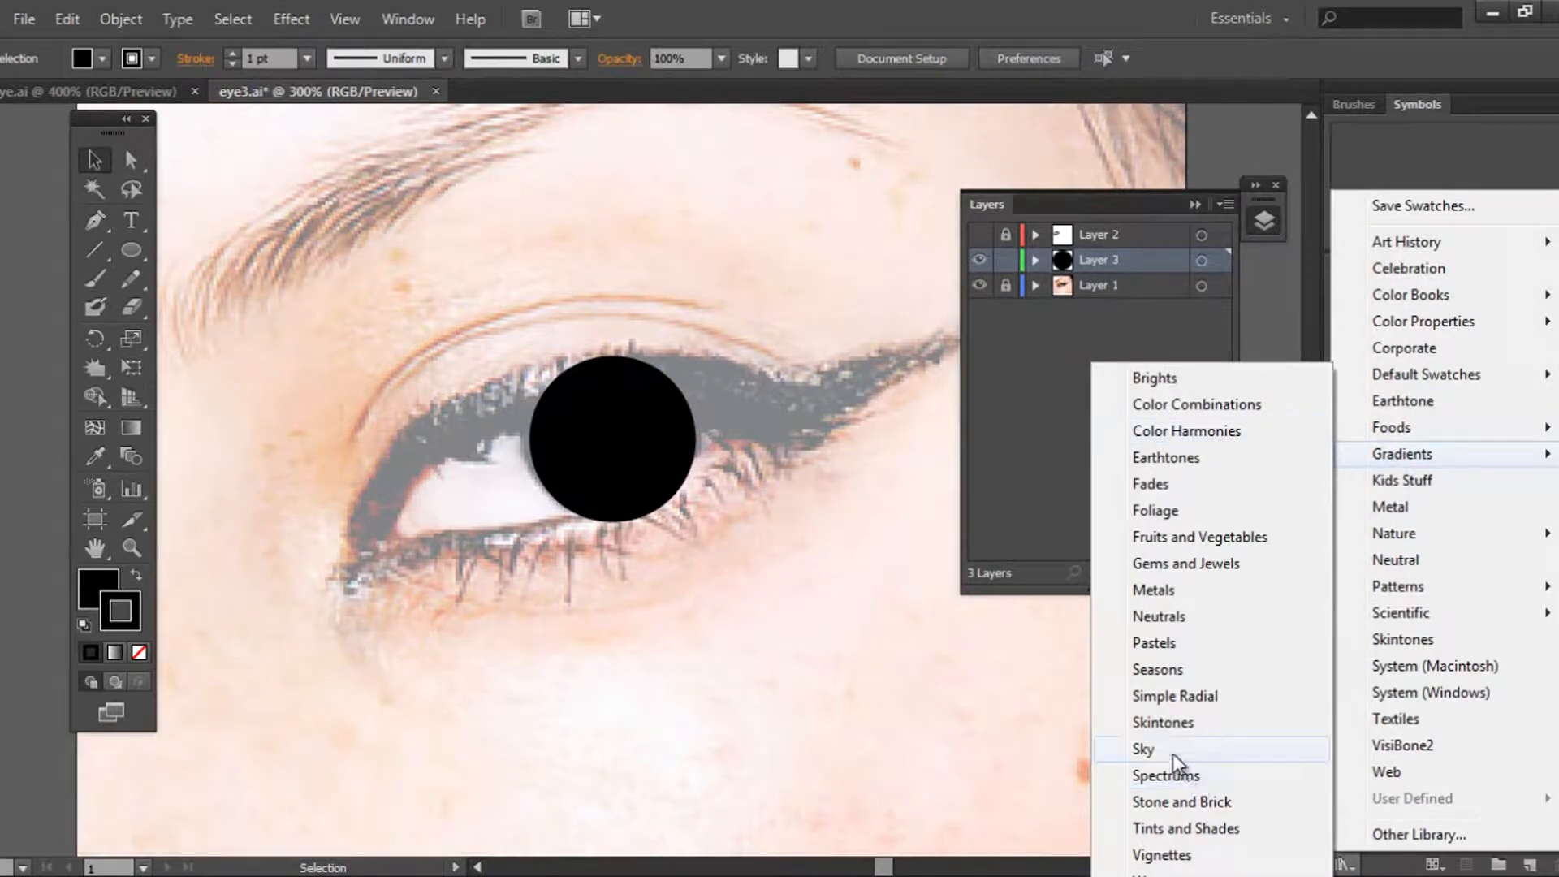
left_click(1172, 759)
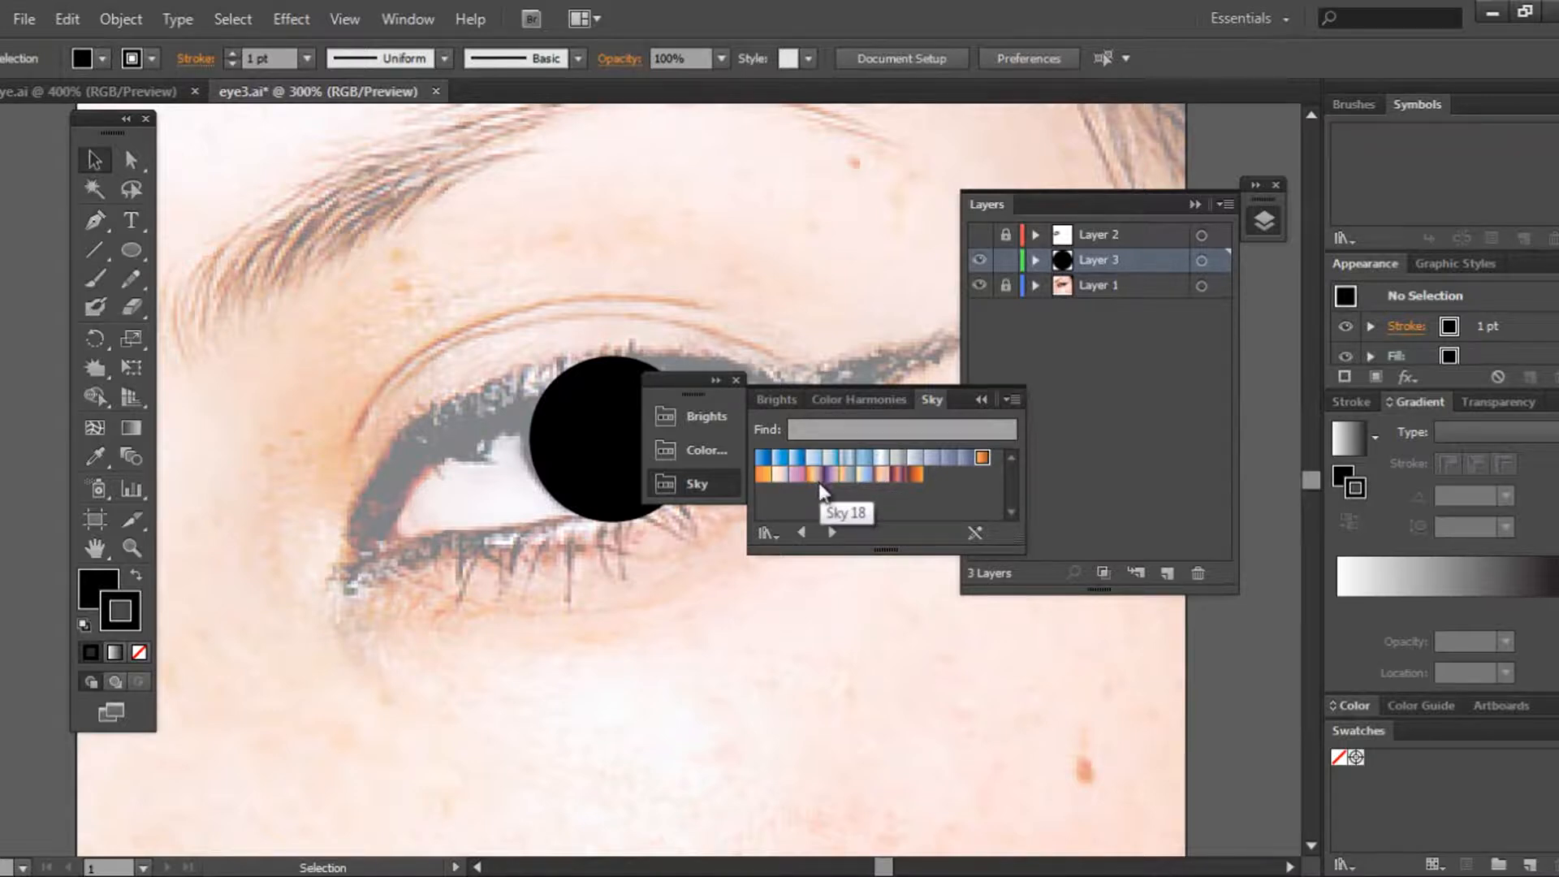
left_click(873, 399)
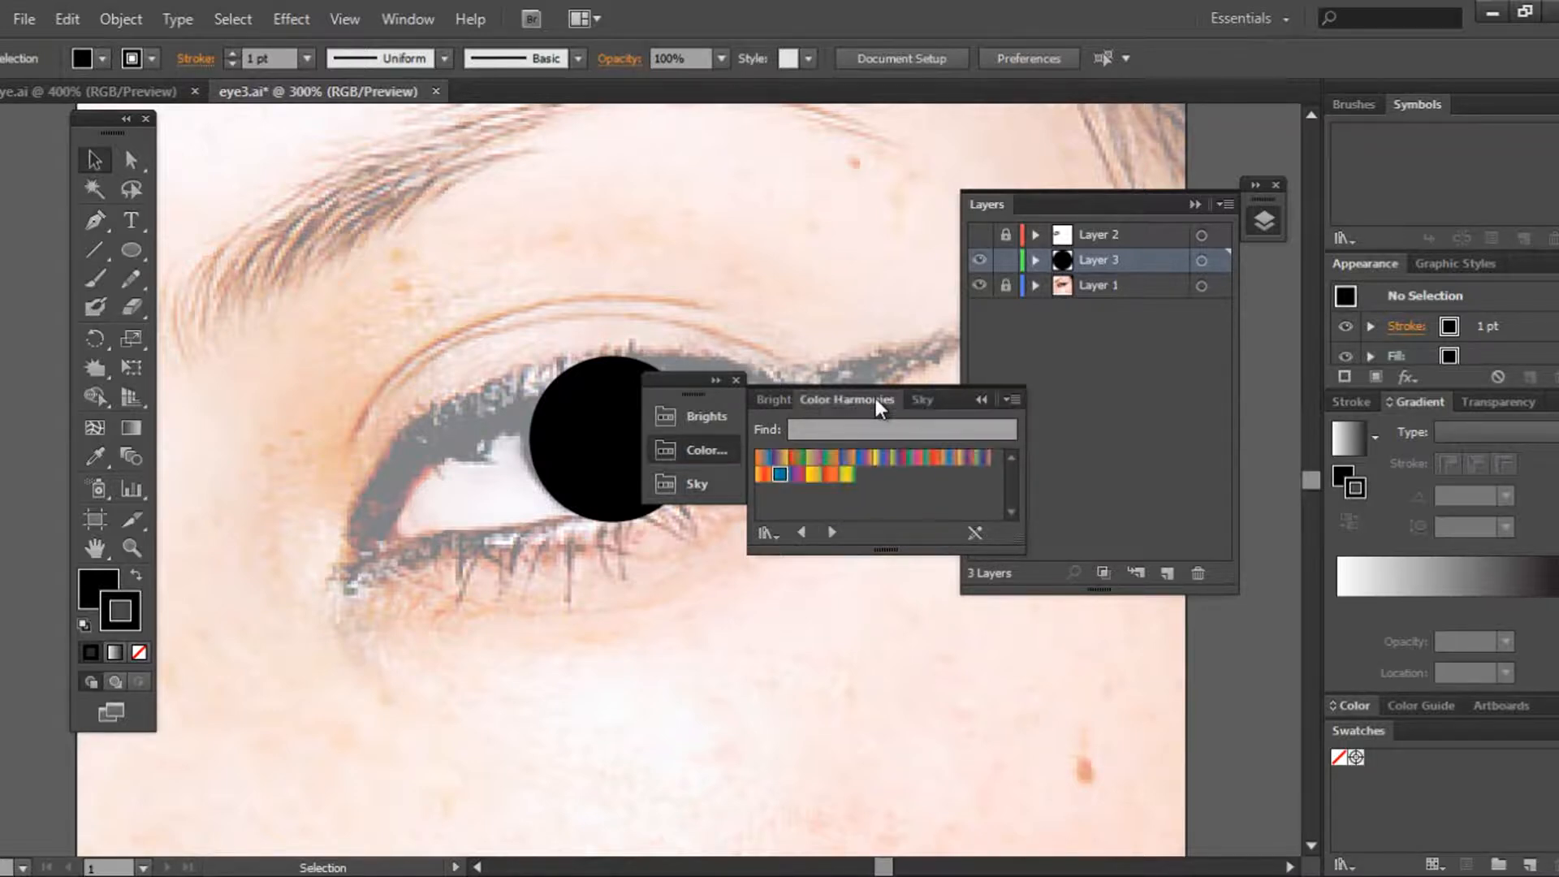
left_click(778, 399)
left_click(812, 399)
left_click(933, 401)
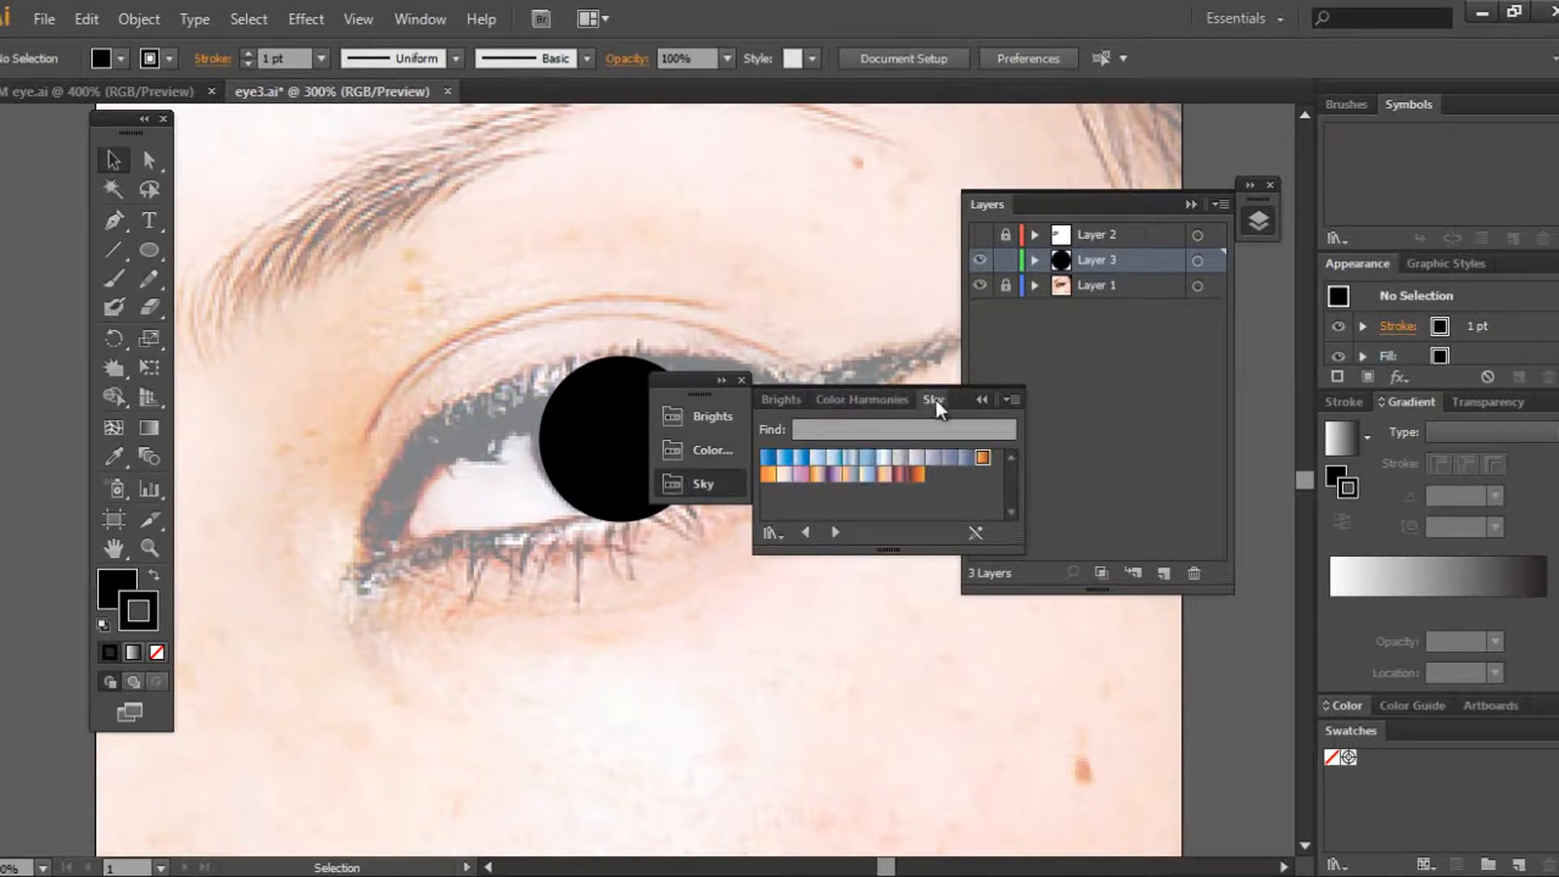
left_click(983, 459)
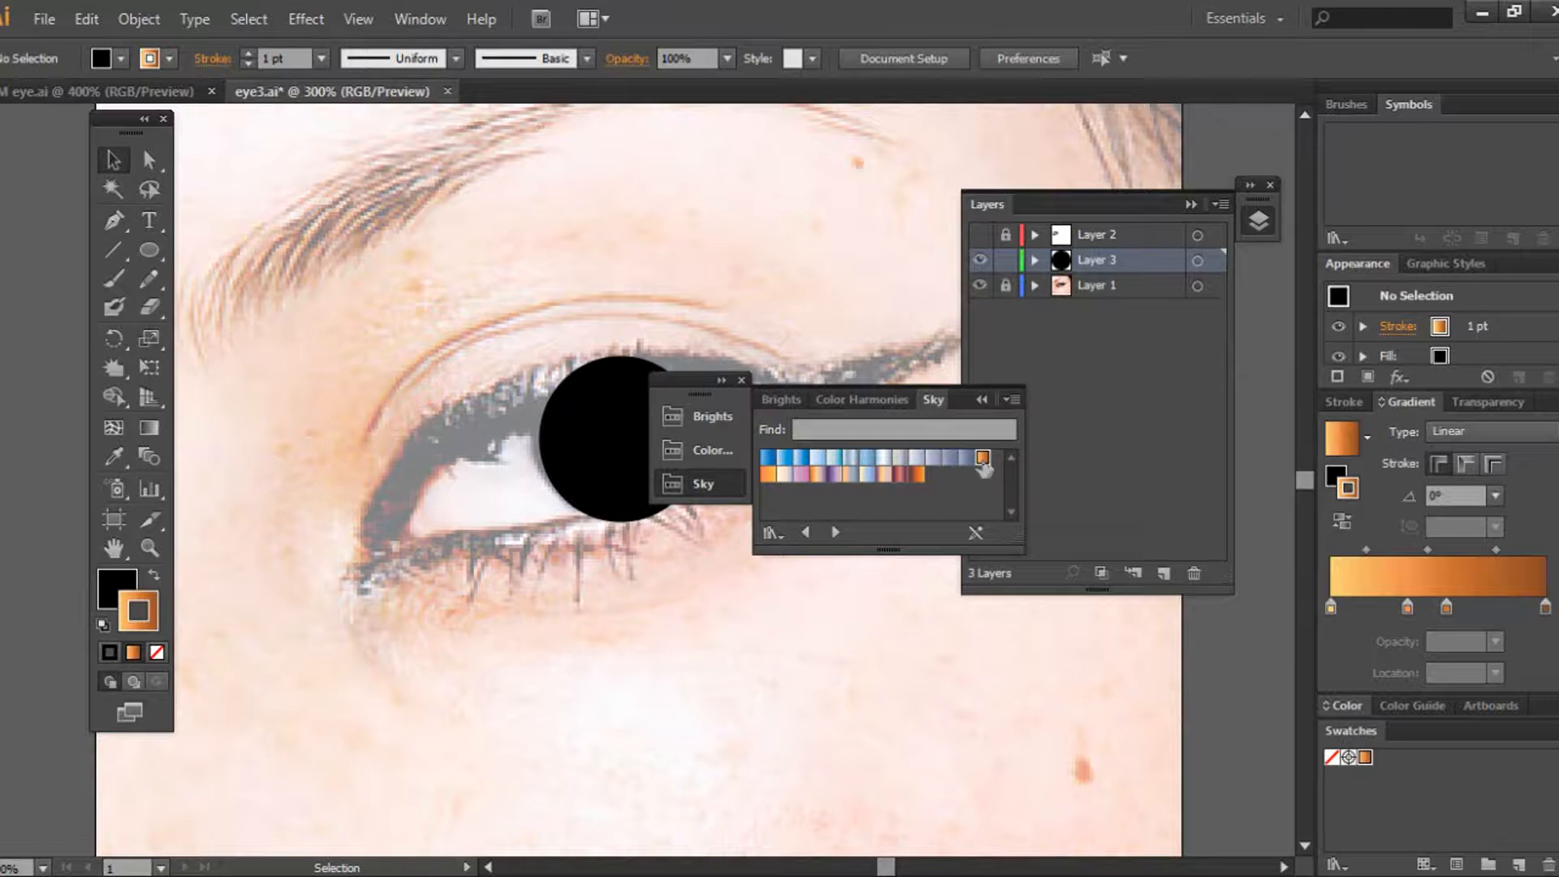
left_click(983, 400)
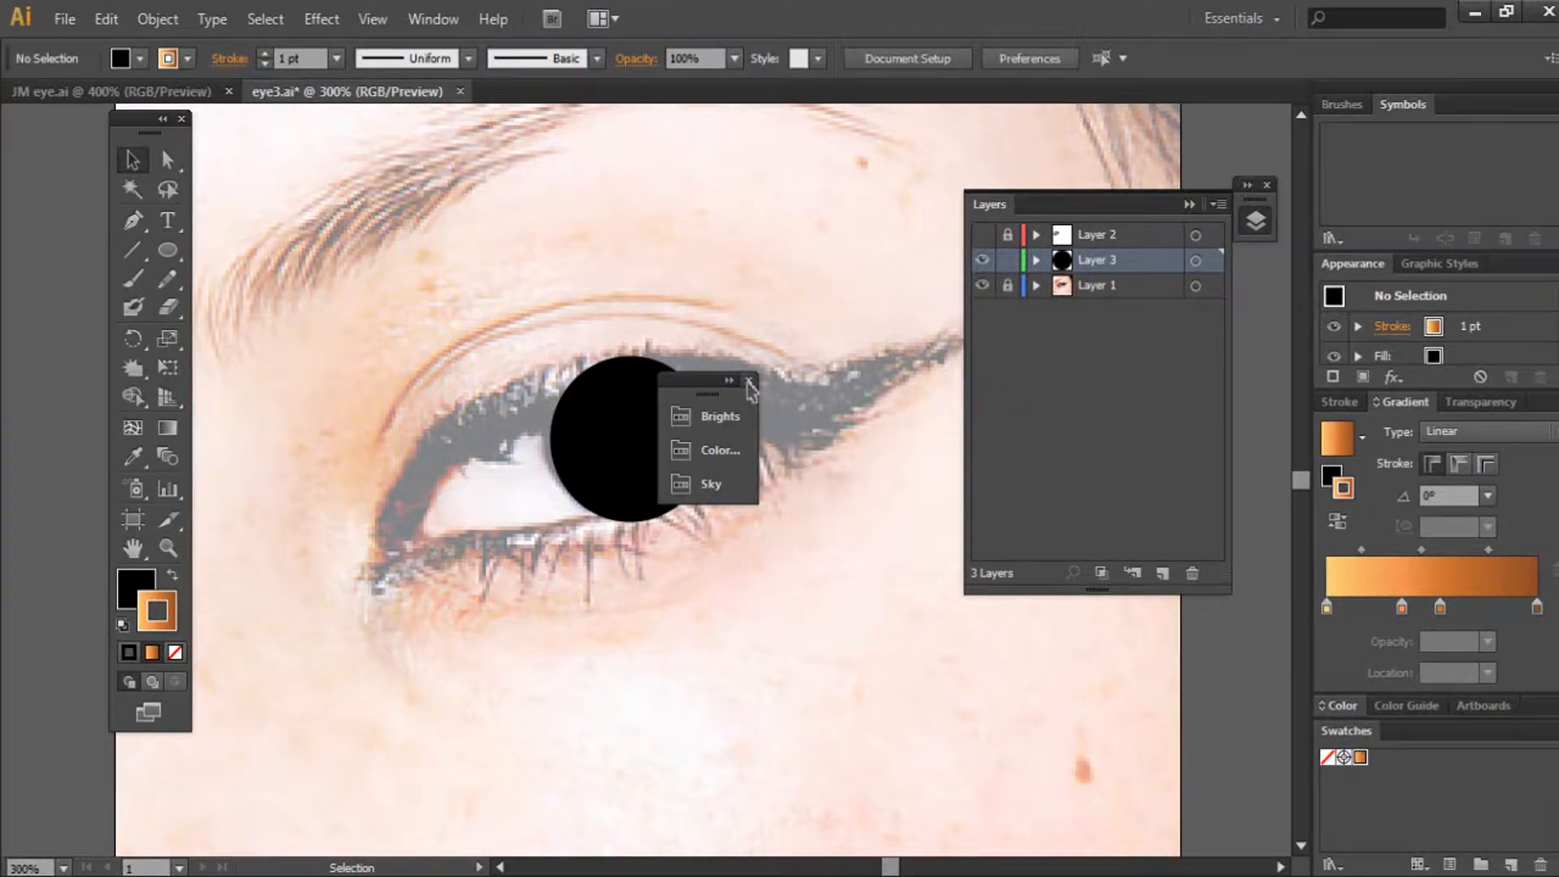
left_click(741, 380)
Step: Fill the iris circle with the orange gradient and change the gradient type to Radial
key("ctrl+a")
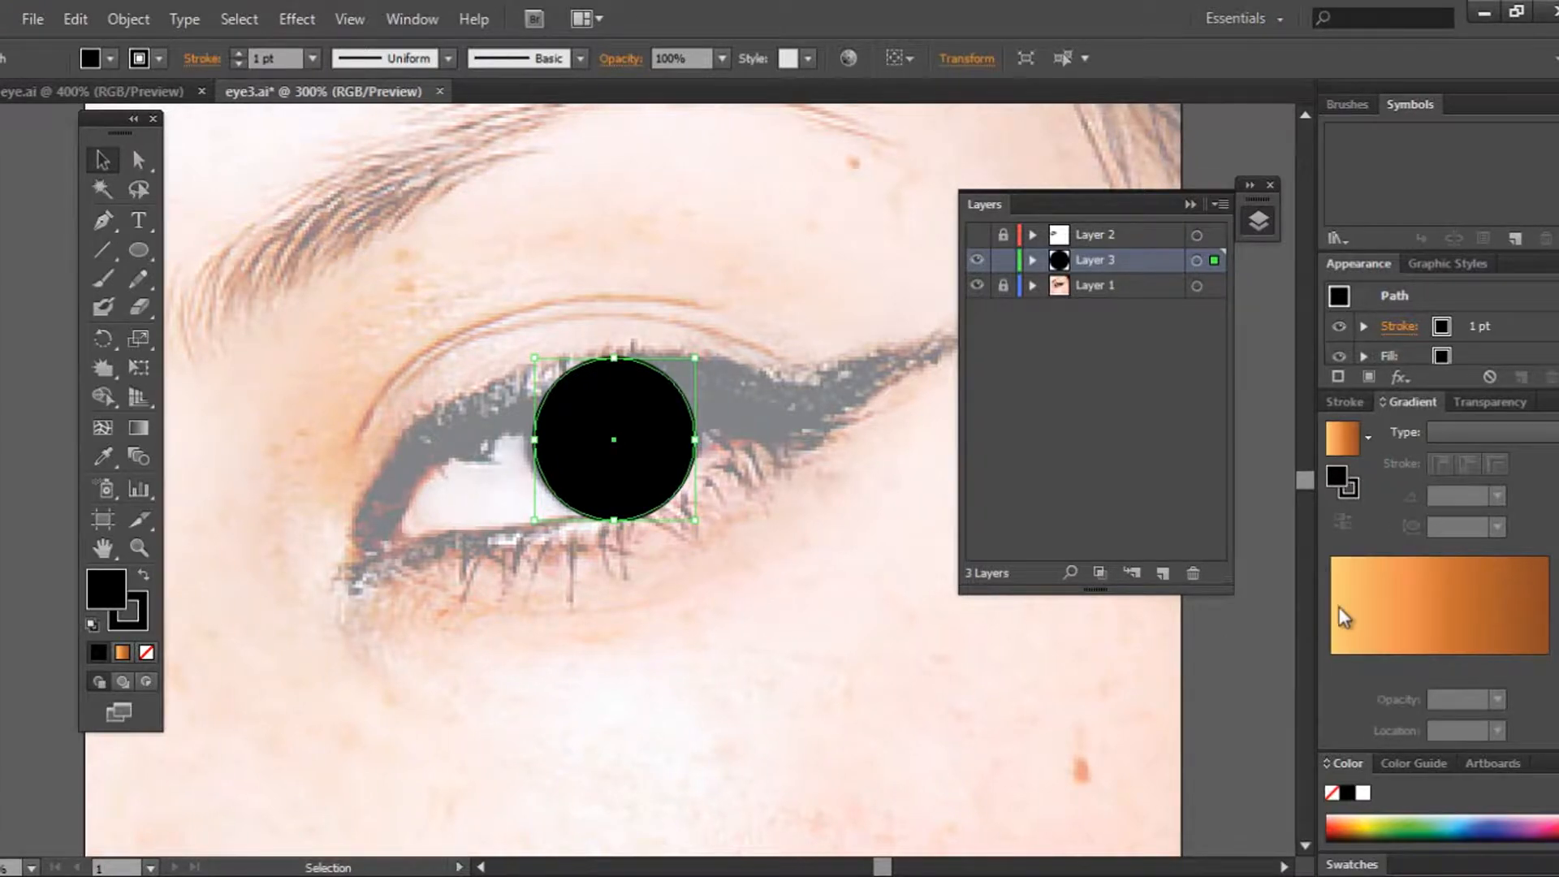
left_click(1362, 605)
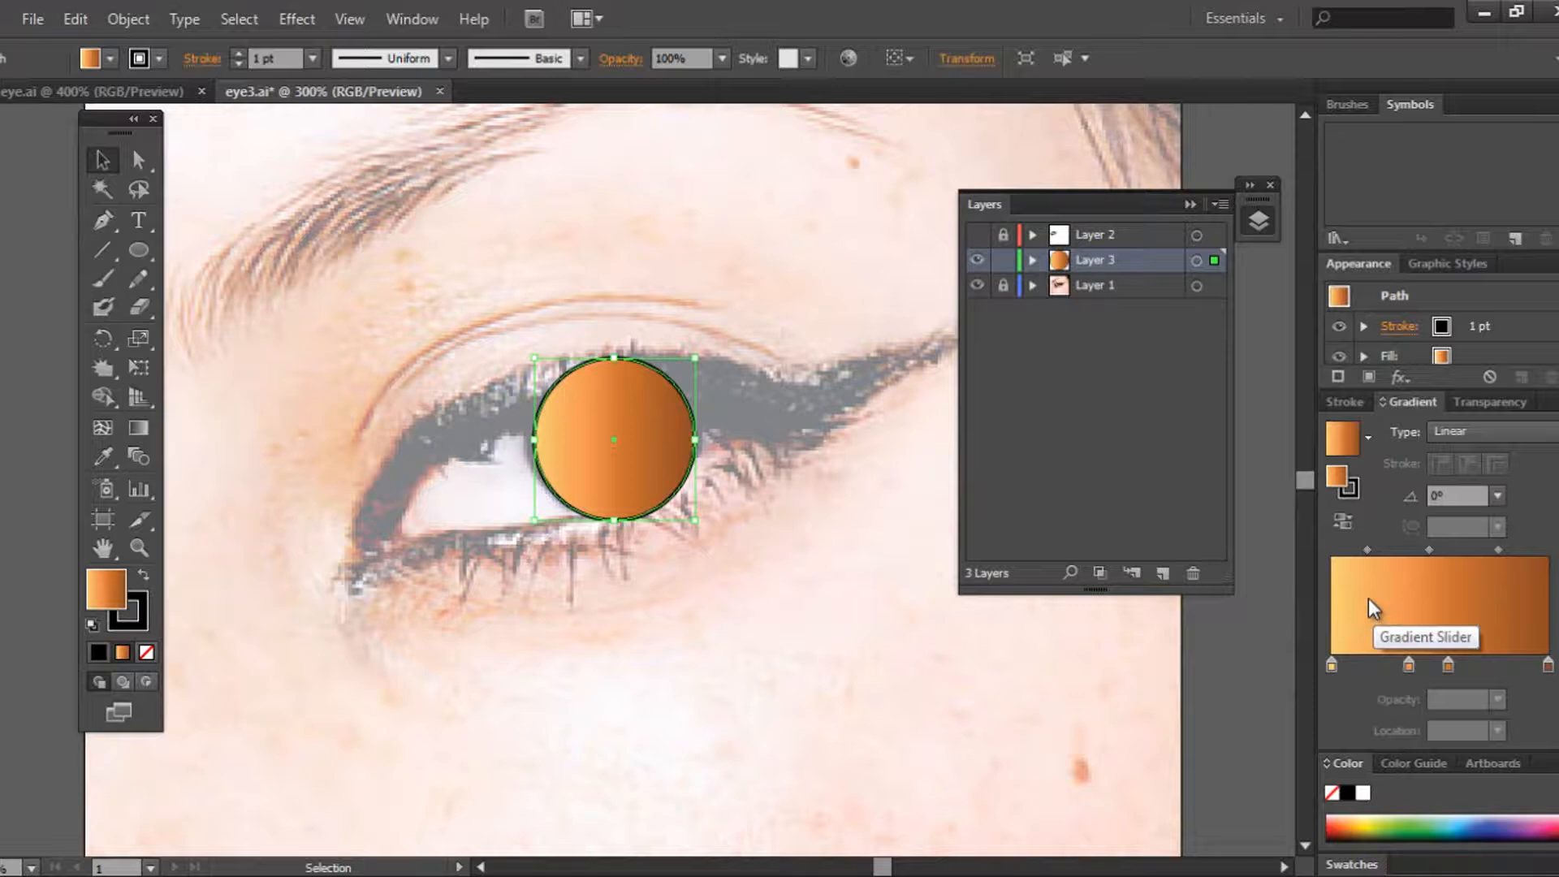
left_click(1461, 431)
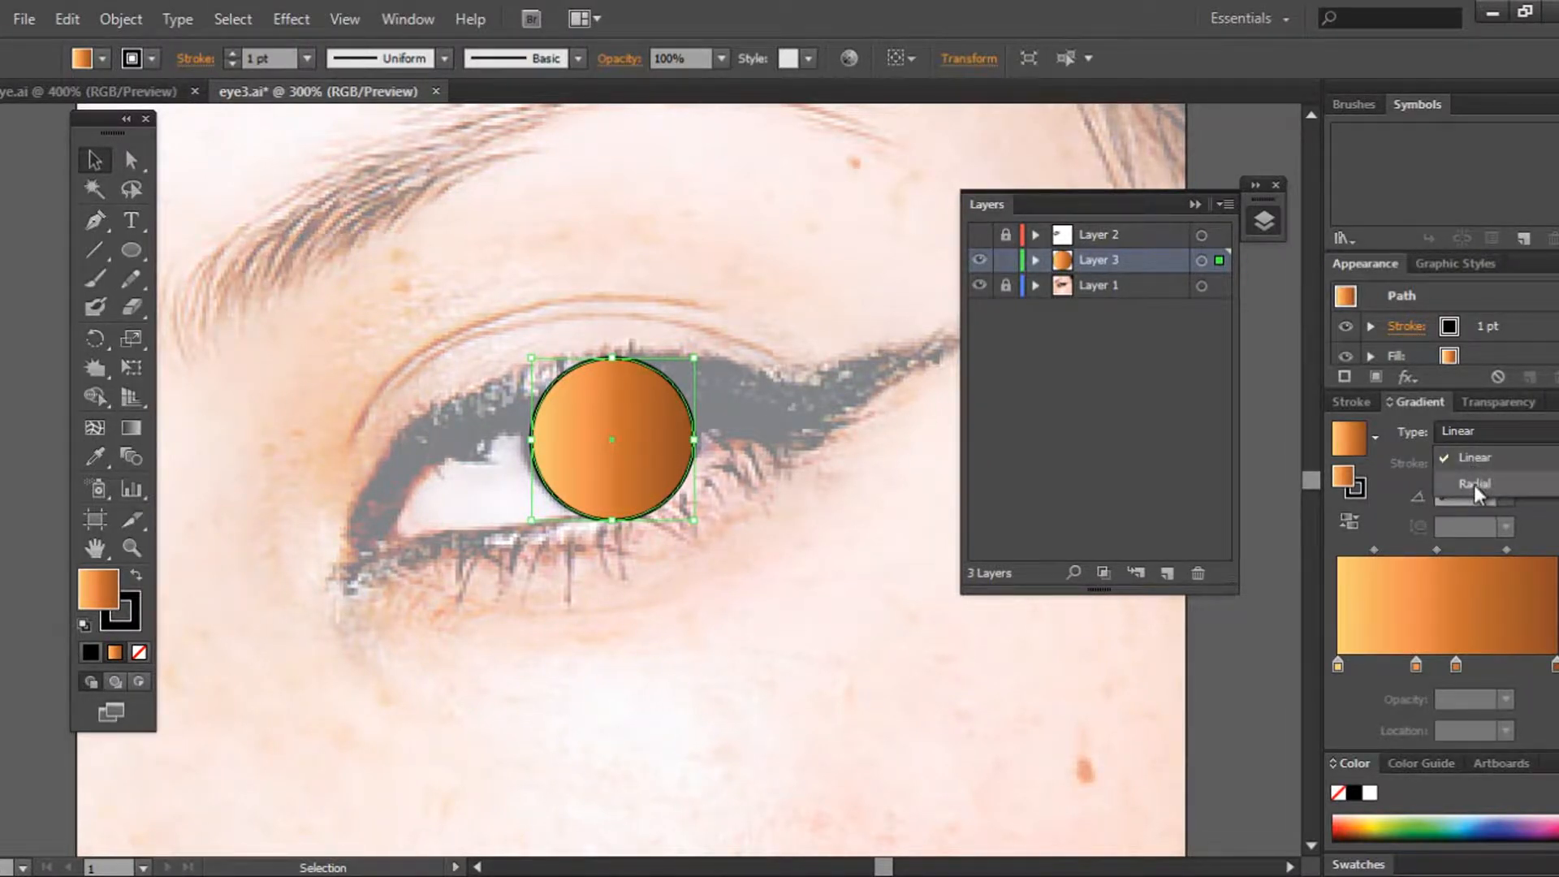
left_click(1473, 483)
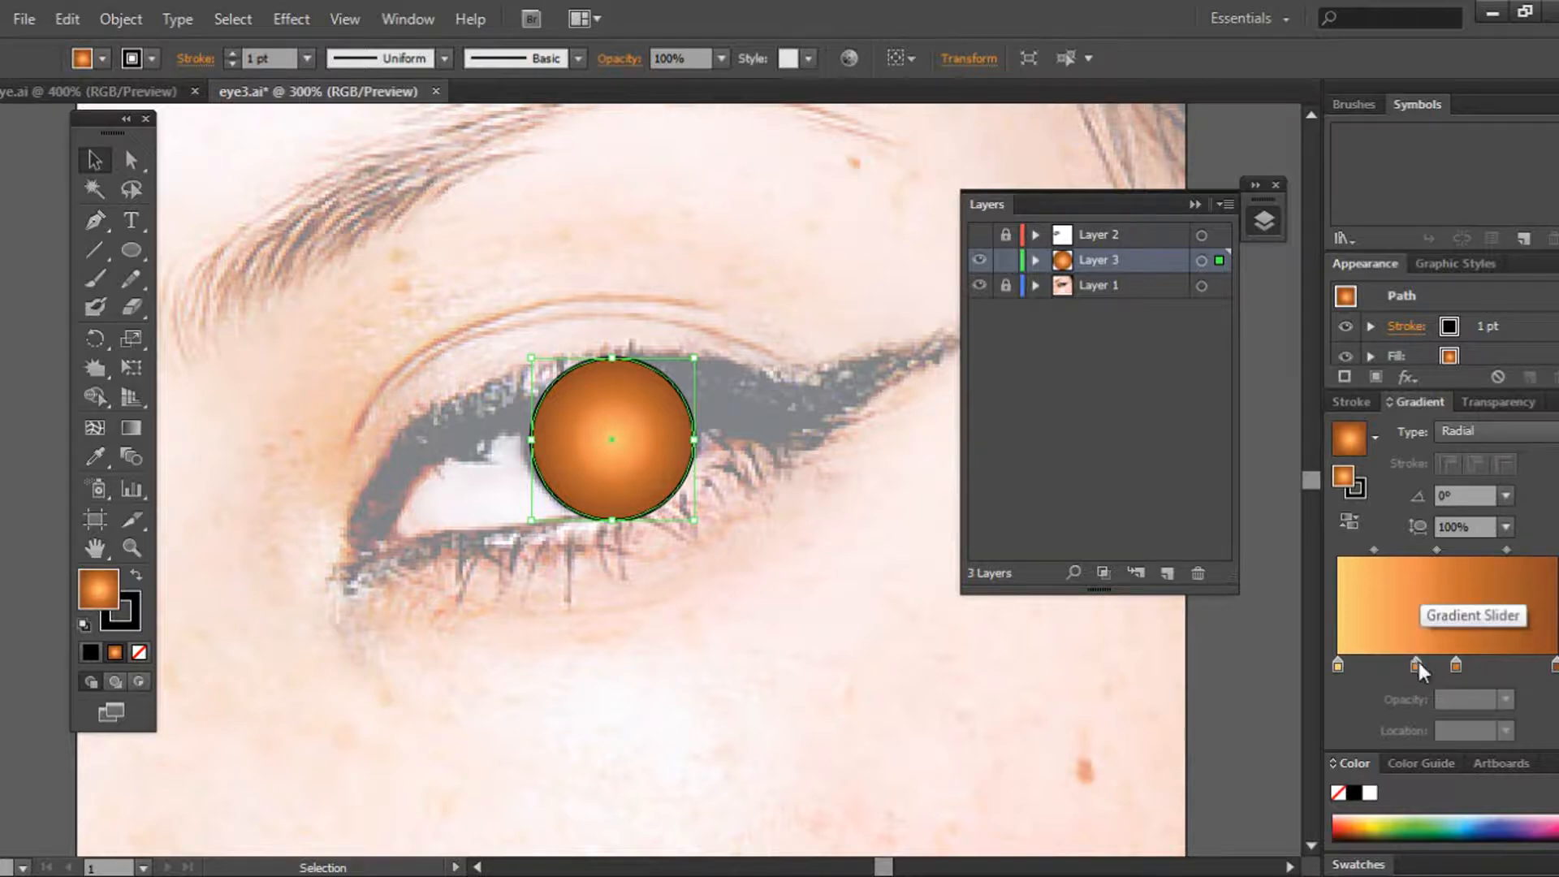
Step: Add and reposition stops in the iris gradient to form alternating light and dark orange rings, with one stop at 73.29%
left_click(1338, 666)
left_click_drag(1339, 667, 1441, 670)
left_click_drag(1416, 667, 1504, 667)
left_click(1436, 667)
left_click_drag(1385, 666, 1496, 670)
key("ctrl+shift+a")
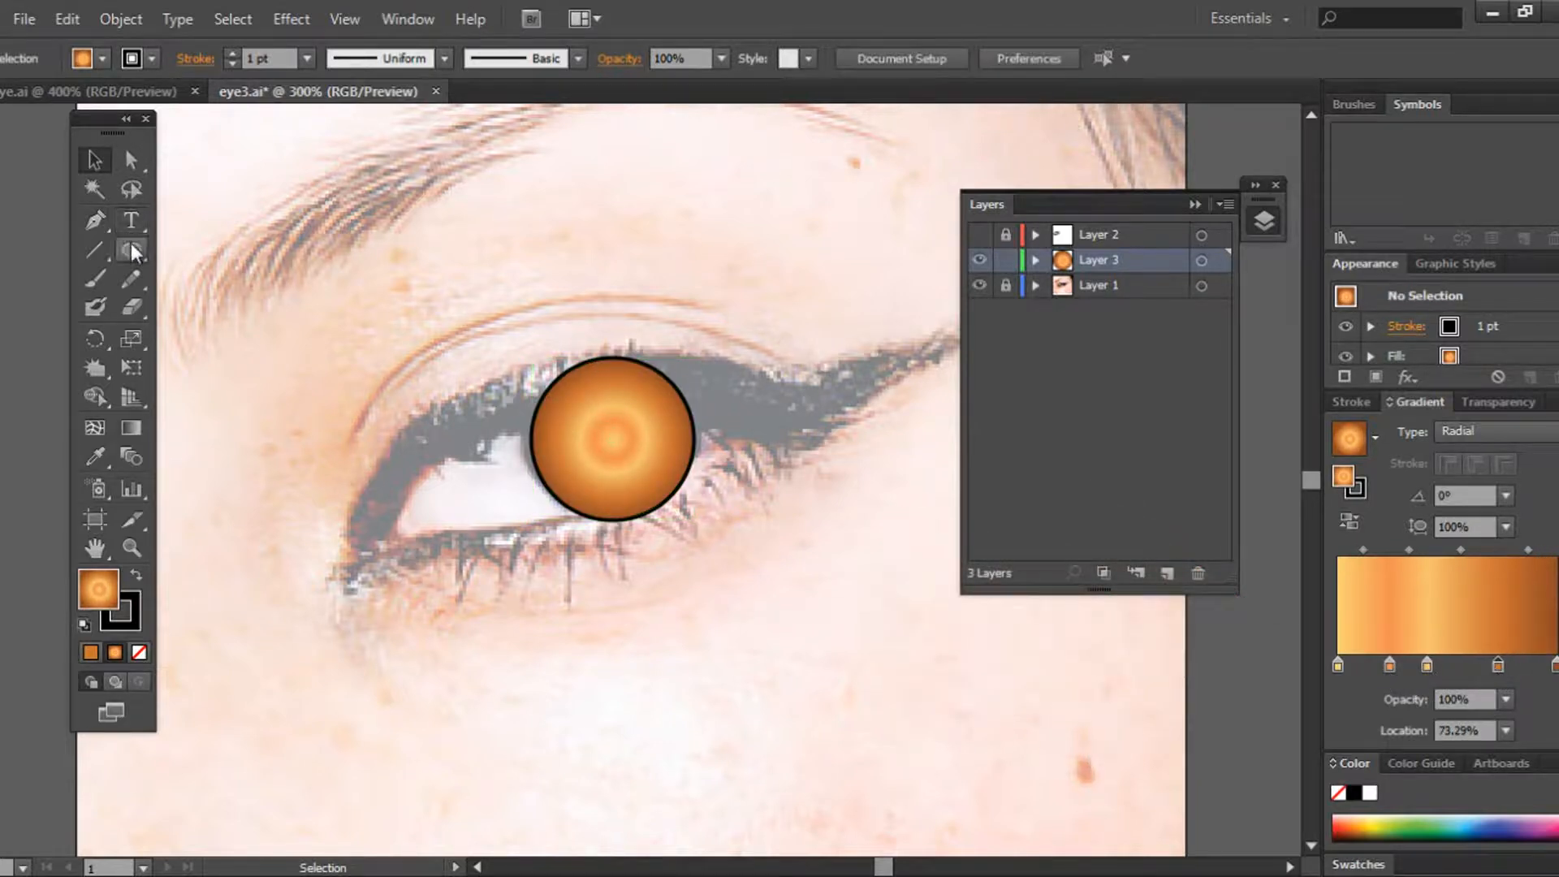
Step: Set the fill colour to solid black (000000) for a new ellipse
left_click(131, 252)
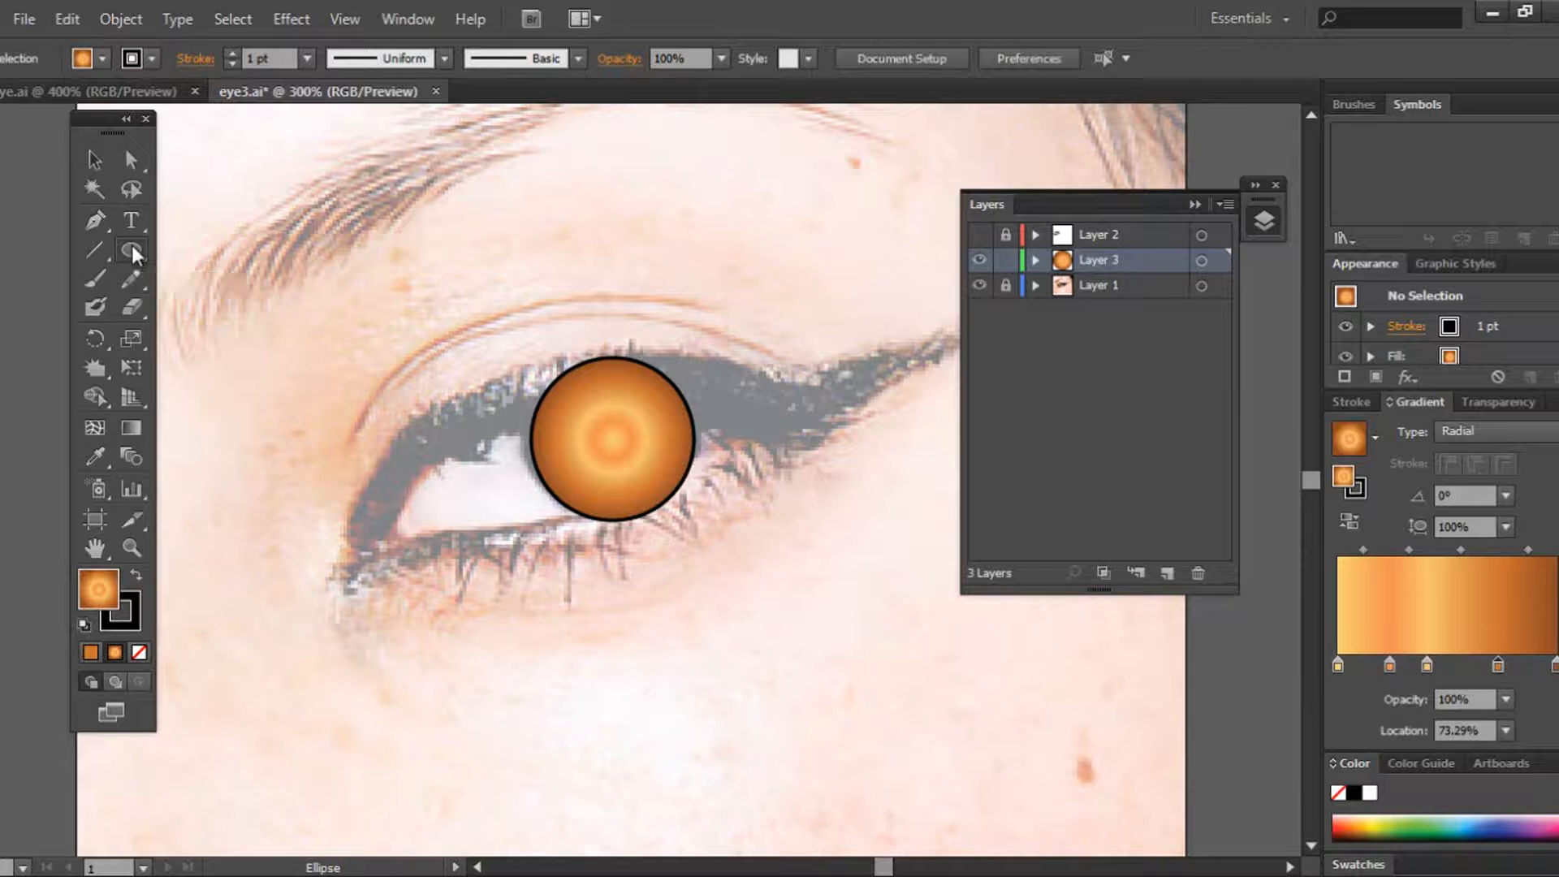
left_click_drag(134, 253, 203, 320)
double_click(93, 602)
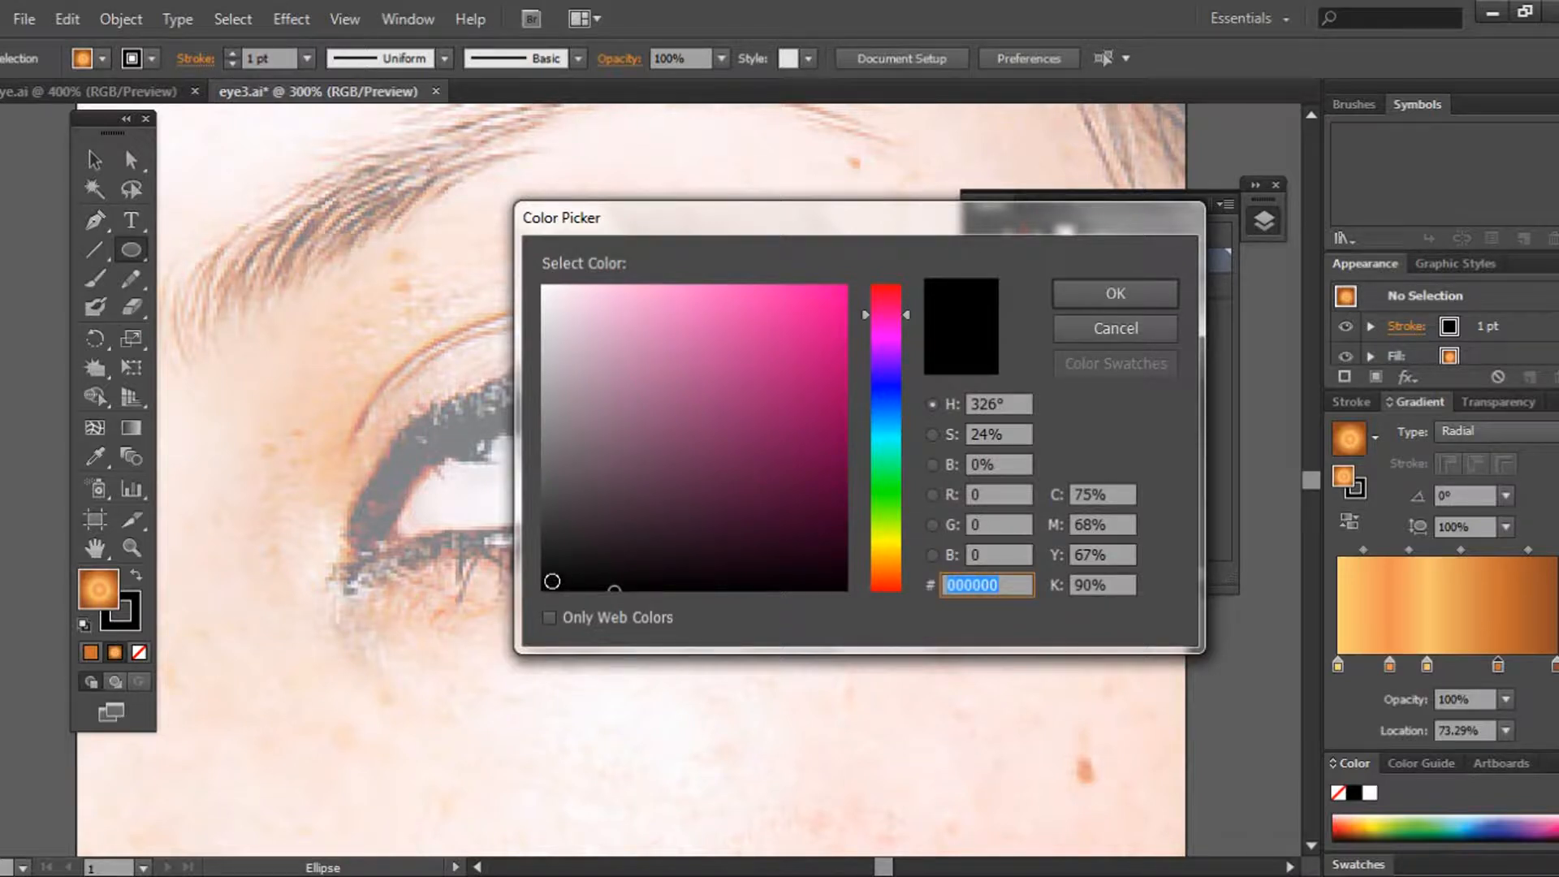
left_click(538, 592)
left_click(1115, 293)
Step: Draw a small black circle on the skin beside the inner corner of the eye and remove its stroke
left_click_drag(132, 250, 253, 424)
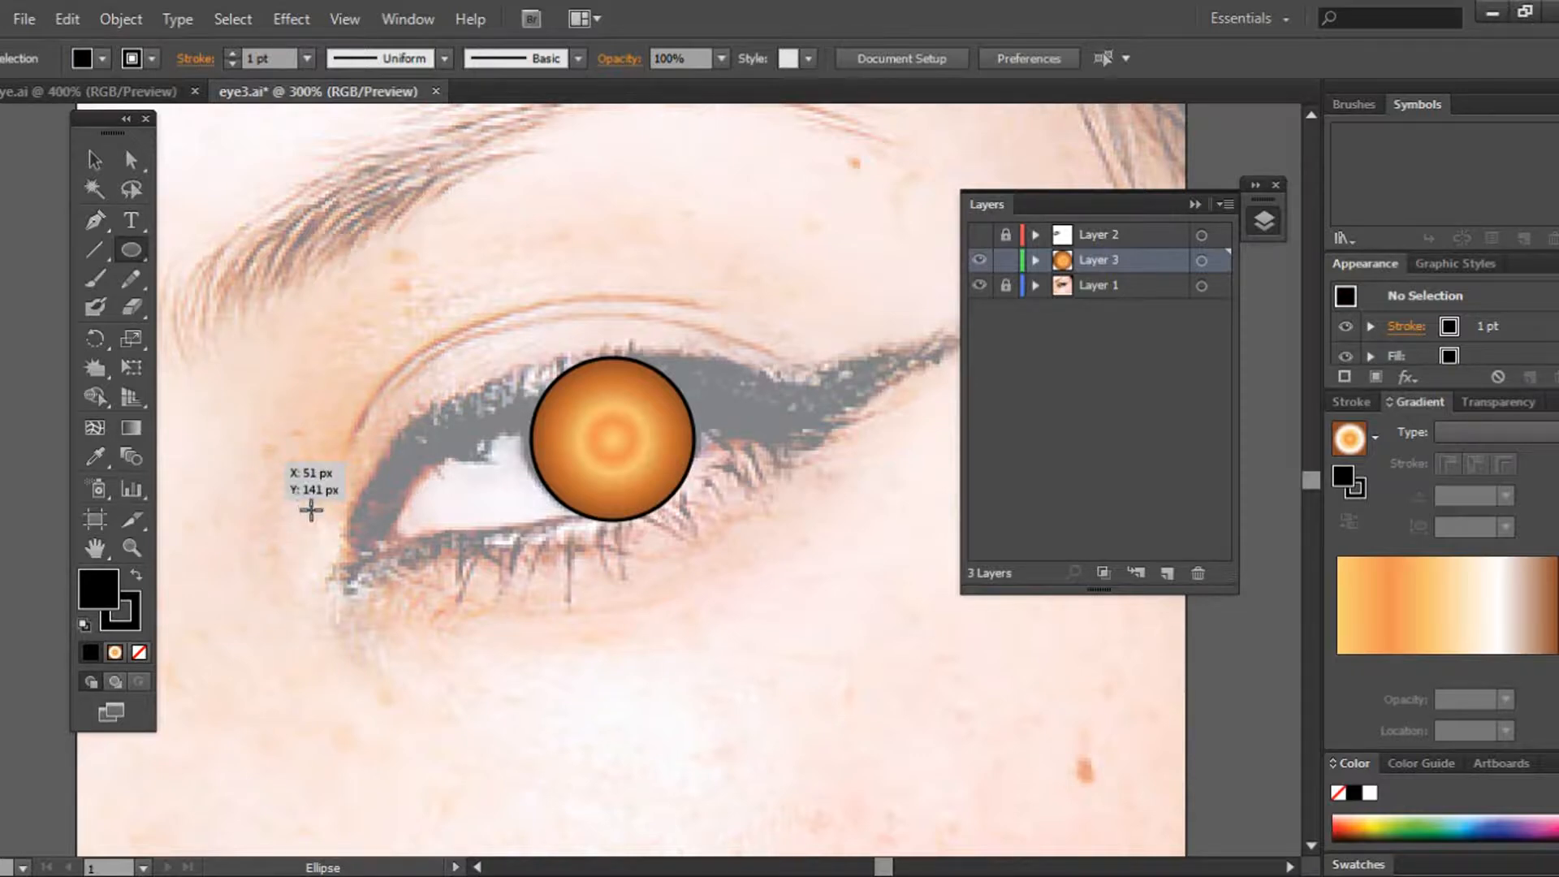
left_click_drag(231, 420, 301, 489)
key("shift+x")
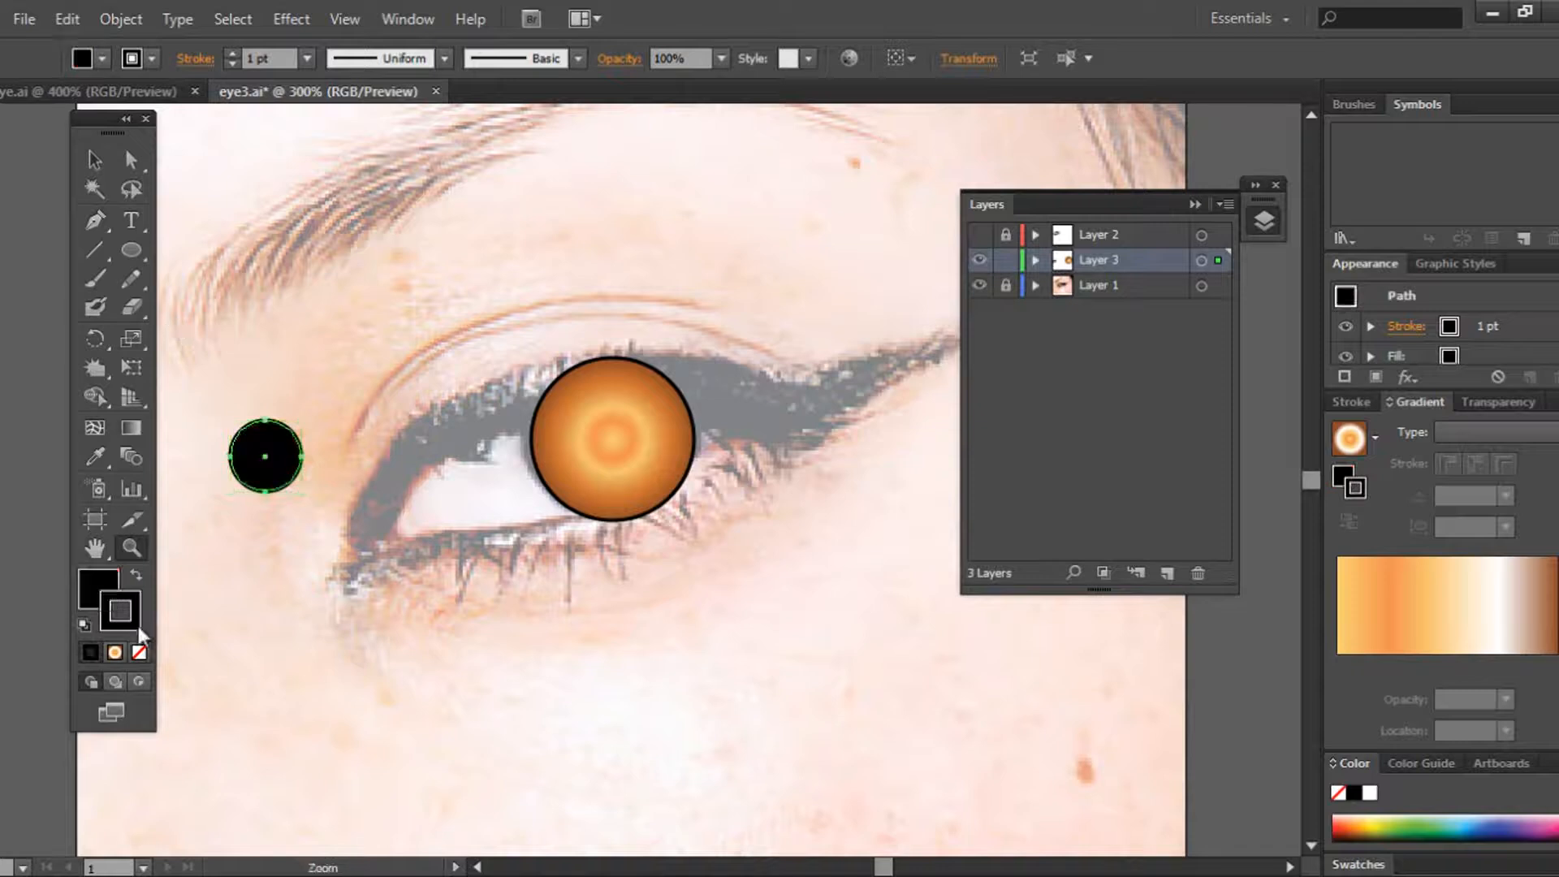
left_click(139, 653)
Step: Lock the orange iris path inside Layer 3 and make the black circle's path the active one
left_click(1035, 260)
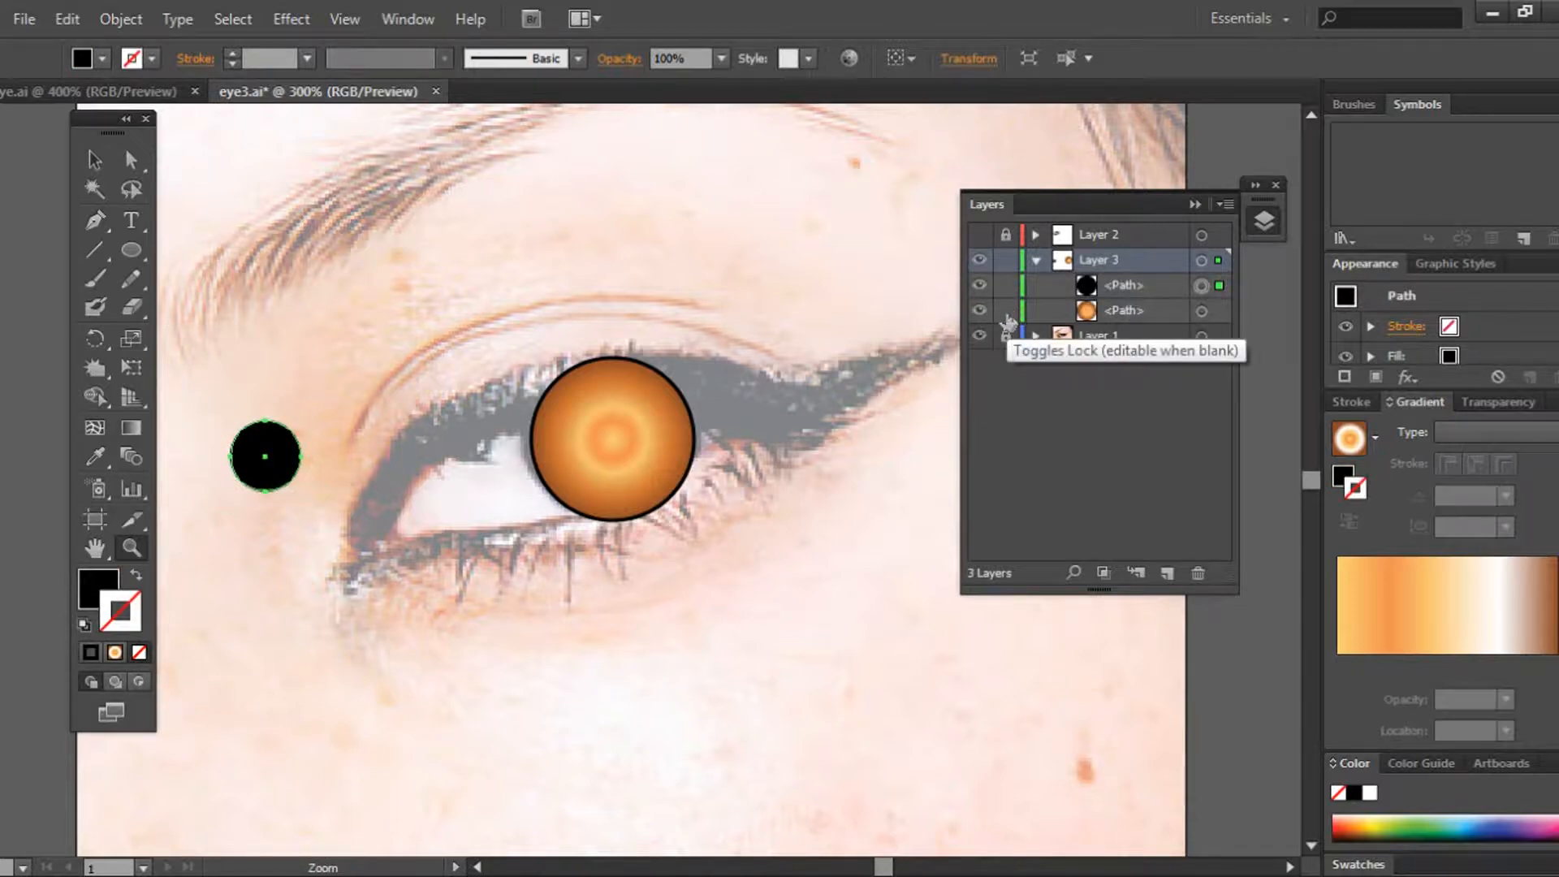
left_click(1005, 310)
left_click(1103, 288)
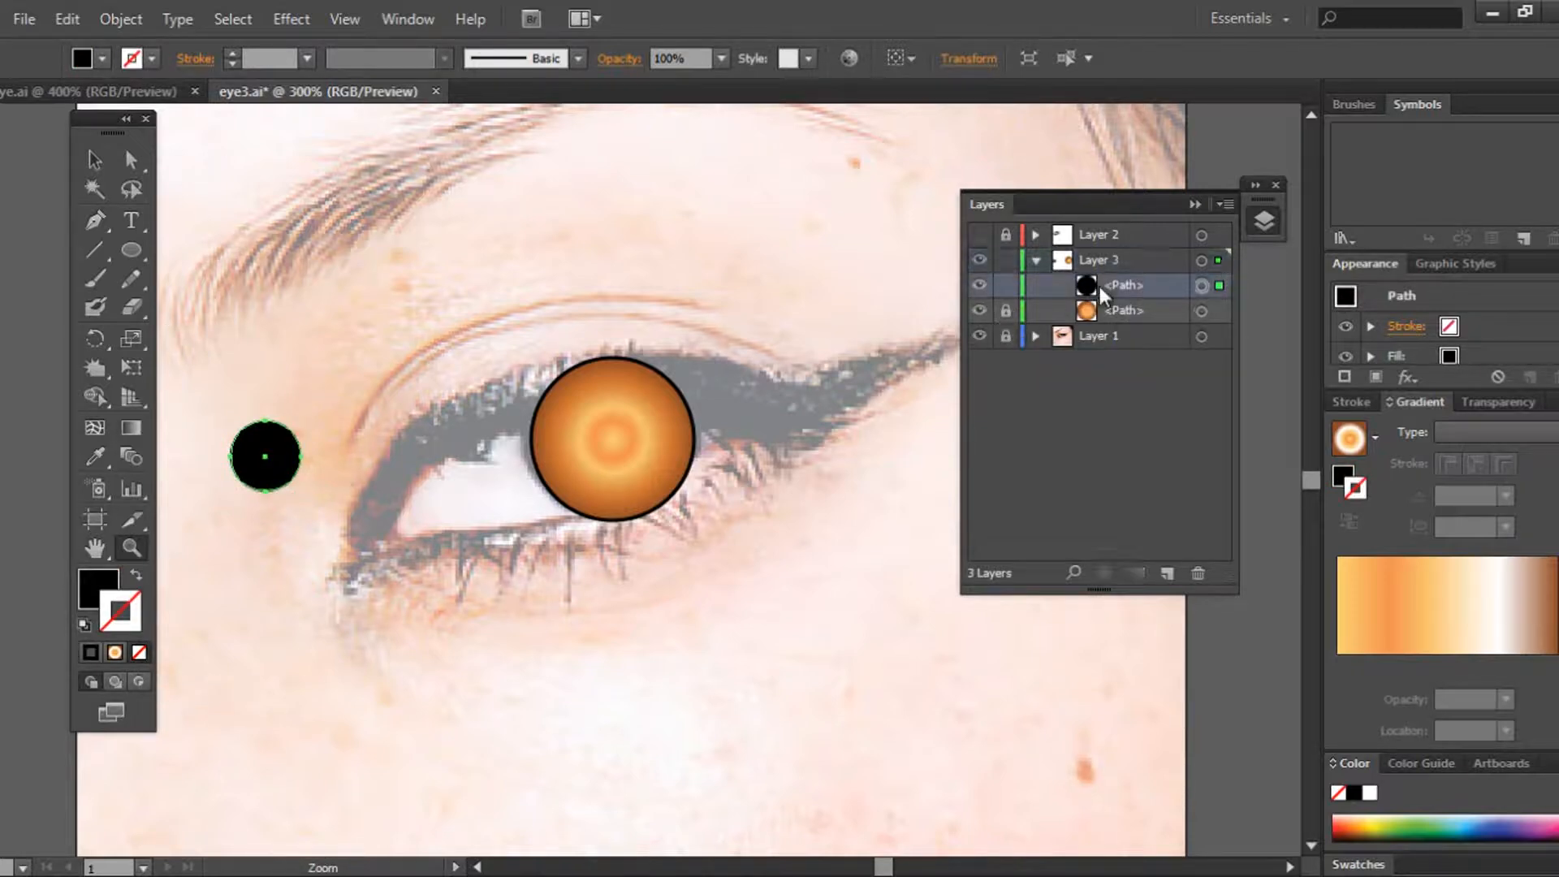
Step: Configure the Crystallize tool with a 100 by 100 px brush, 50% intensity, complexity 2 and detail 2
left_click(108, 365)
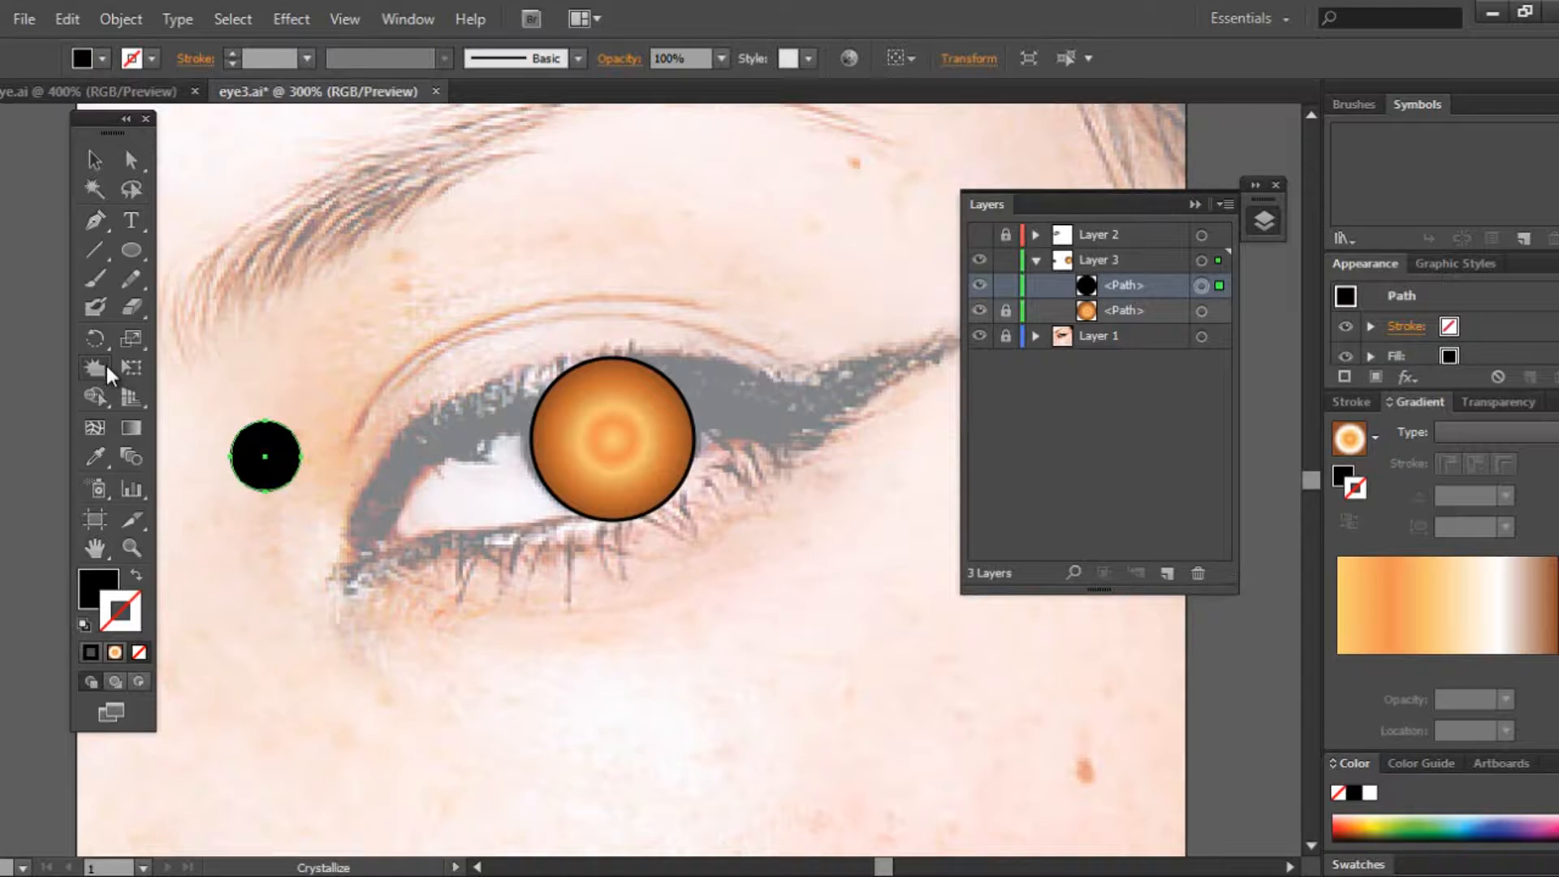
double_click(108, 367)
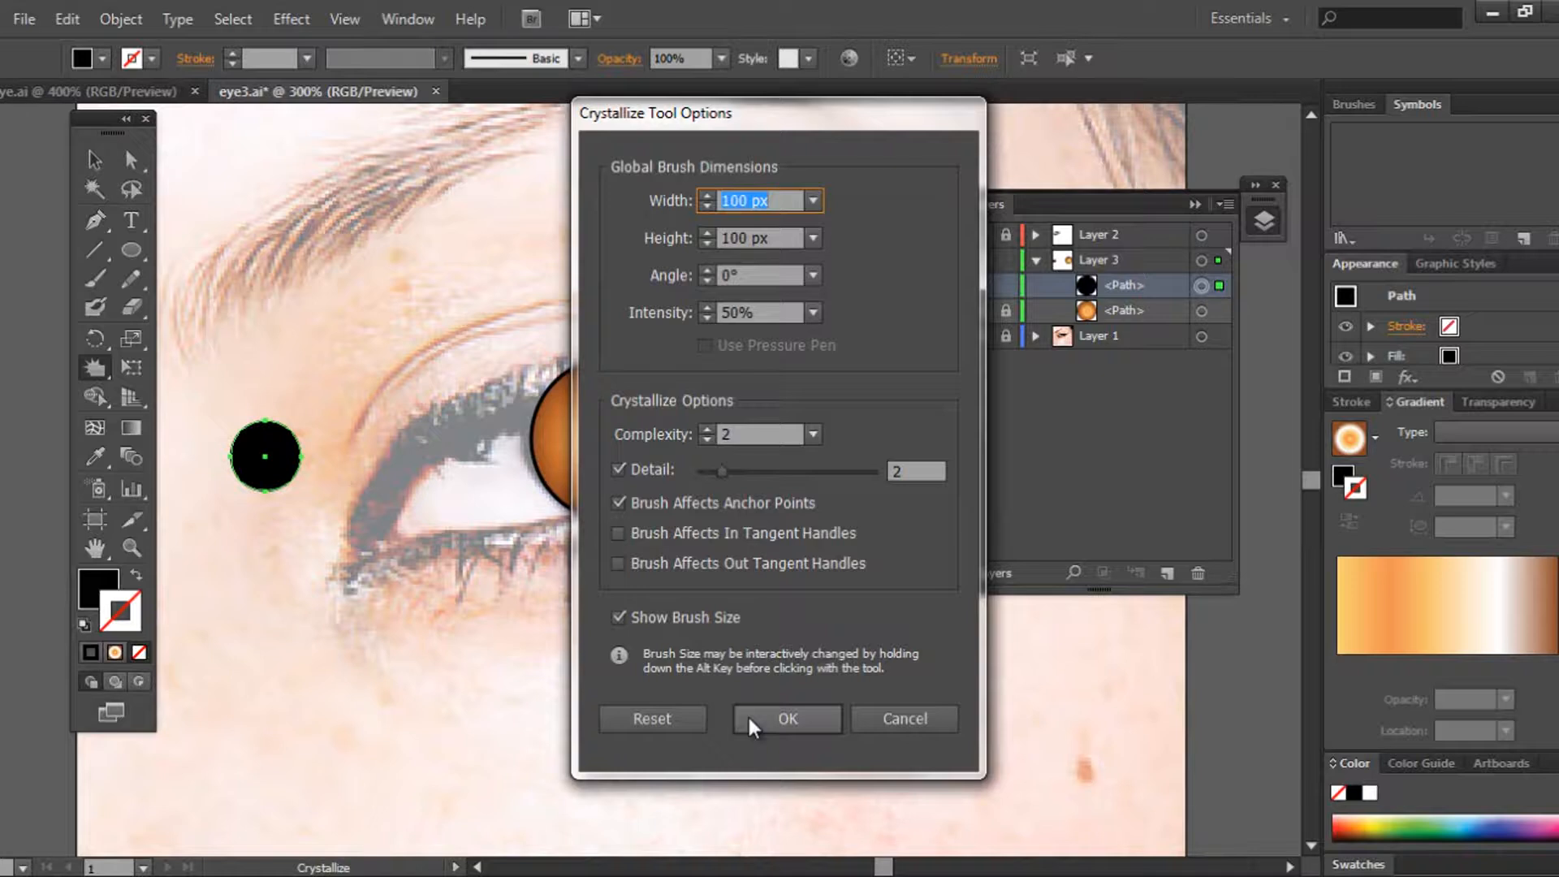
left_click(750, 725)
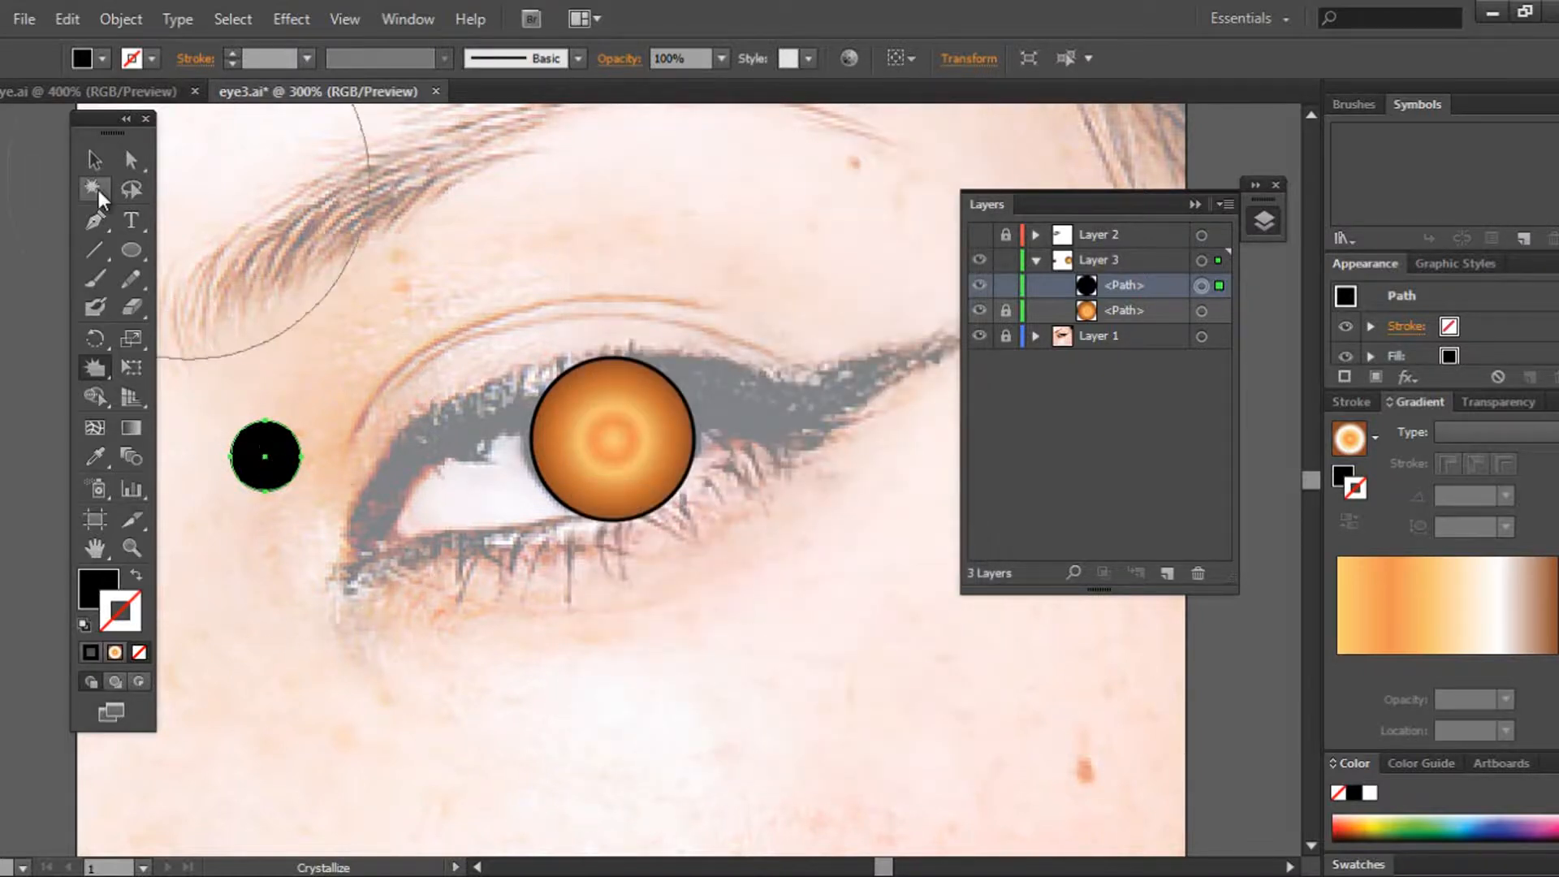
Step: Move the small black circle closer to the iris, next to the inner end of the upper eyelid
key("v")
left_click_drag(322, 411, 446, 359)
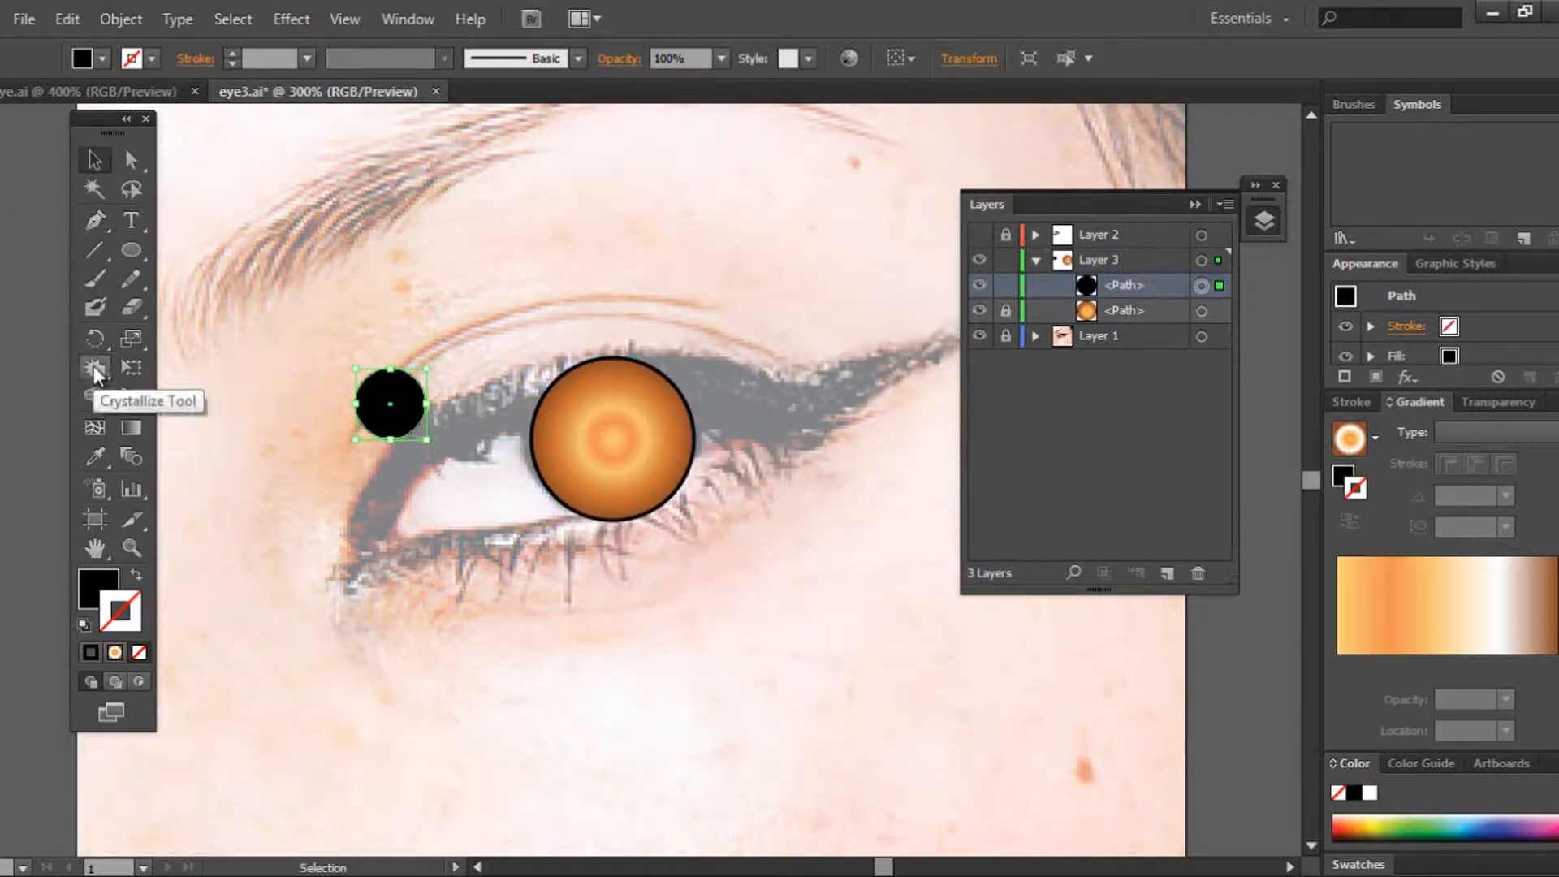
Step: Crystallize the small black circle beside the eye into a spiky burst
mouse_move(95, 367)
left_mouse_down()
mouse_move(177, 573)
mouse_move(278, 487)
left_mouse_up()
left_click_drag(393, 406, 393, 406)
left_click(94, 160)
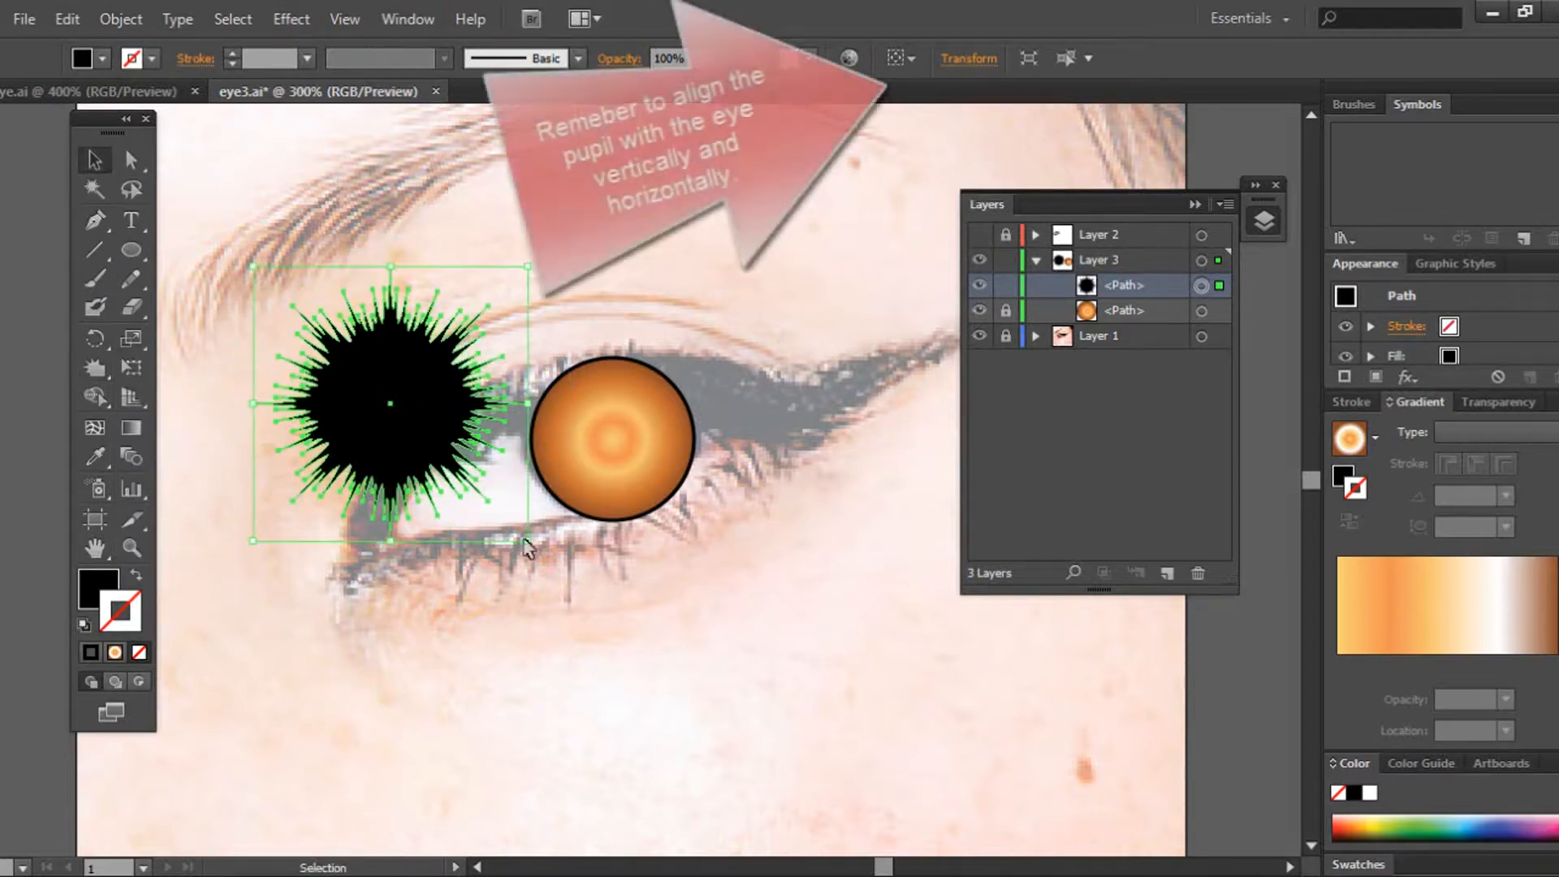
Step: Scale the spiky black shape down and position it over the middle of the iris as the pupil
left_click_drag(526, 543, 380, 393)
left_click_drag(324, 332, 617, 442)
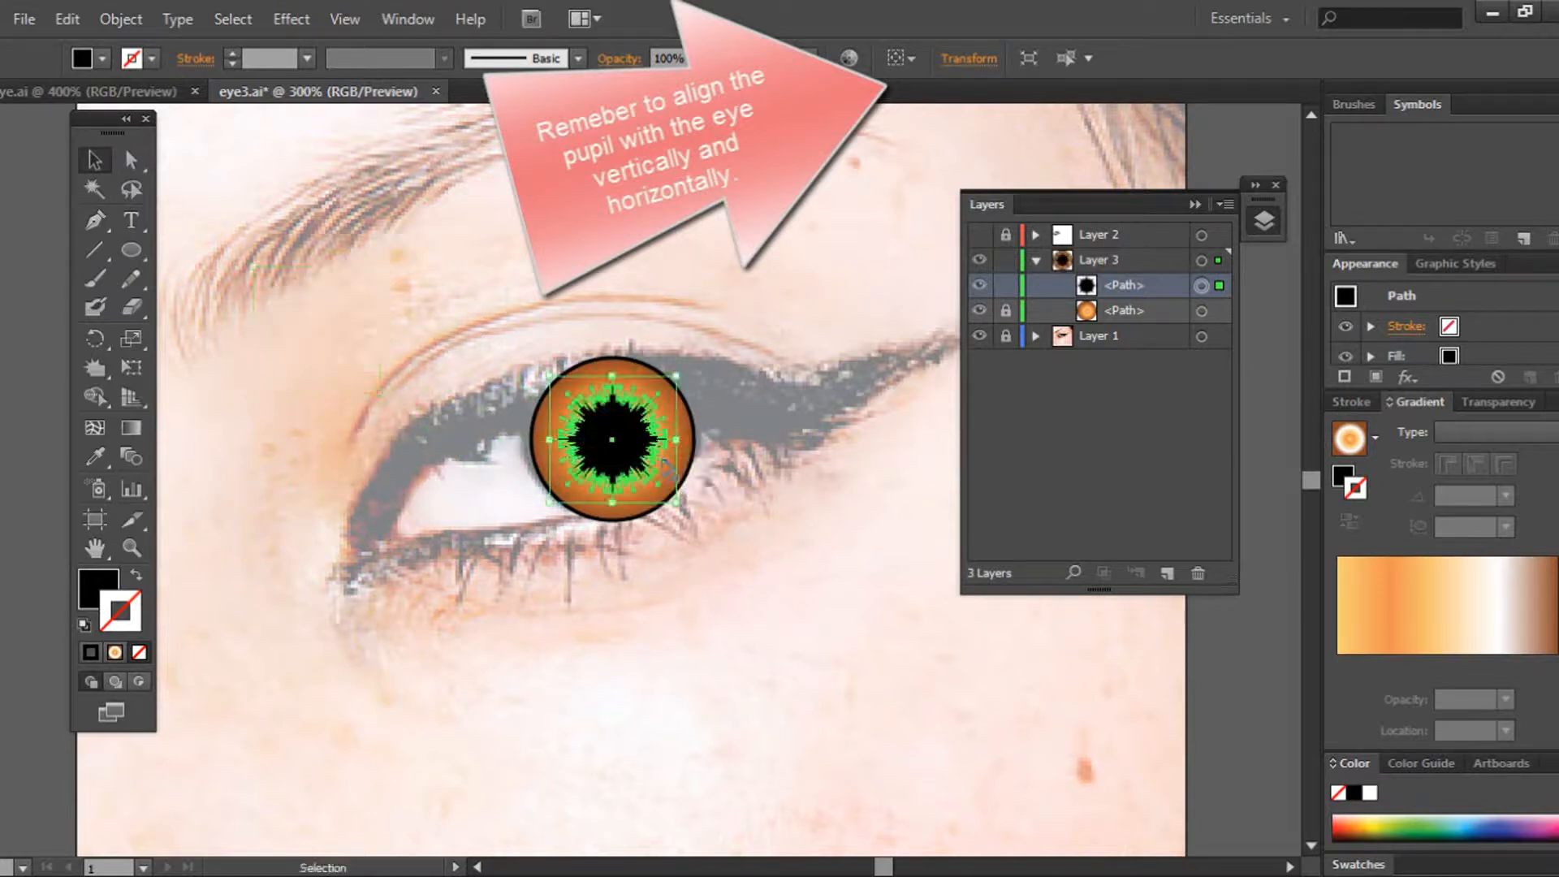
key("ctrl+shift+a")
left_click(623, 457)
left_click_drag(675, 500, 671, 496)
Step: Unlock the iris path and align the pupil and iris on their horizontal and vertical centres
key("ctrl+shift+a")
key("ctrl+a")
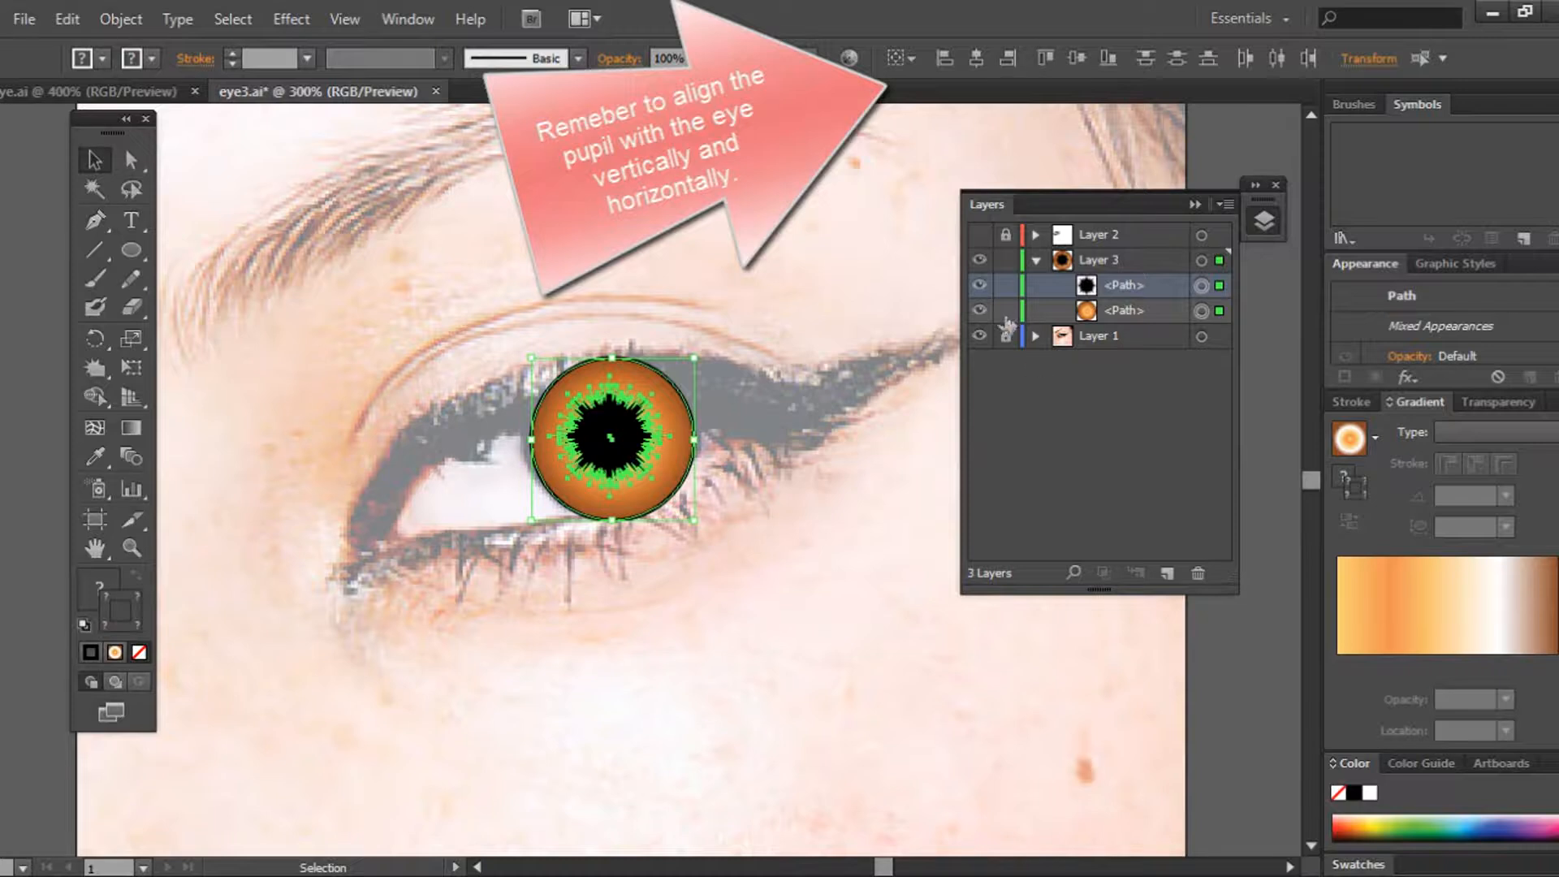
left_click(982, 61)
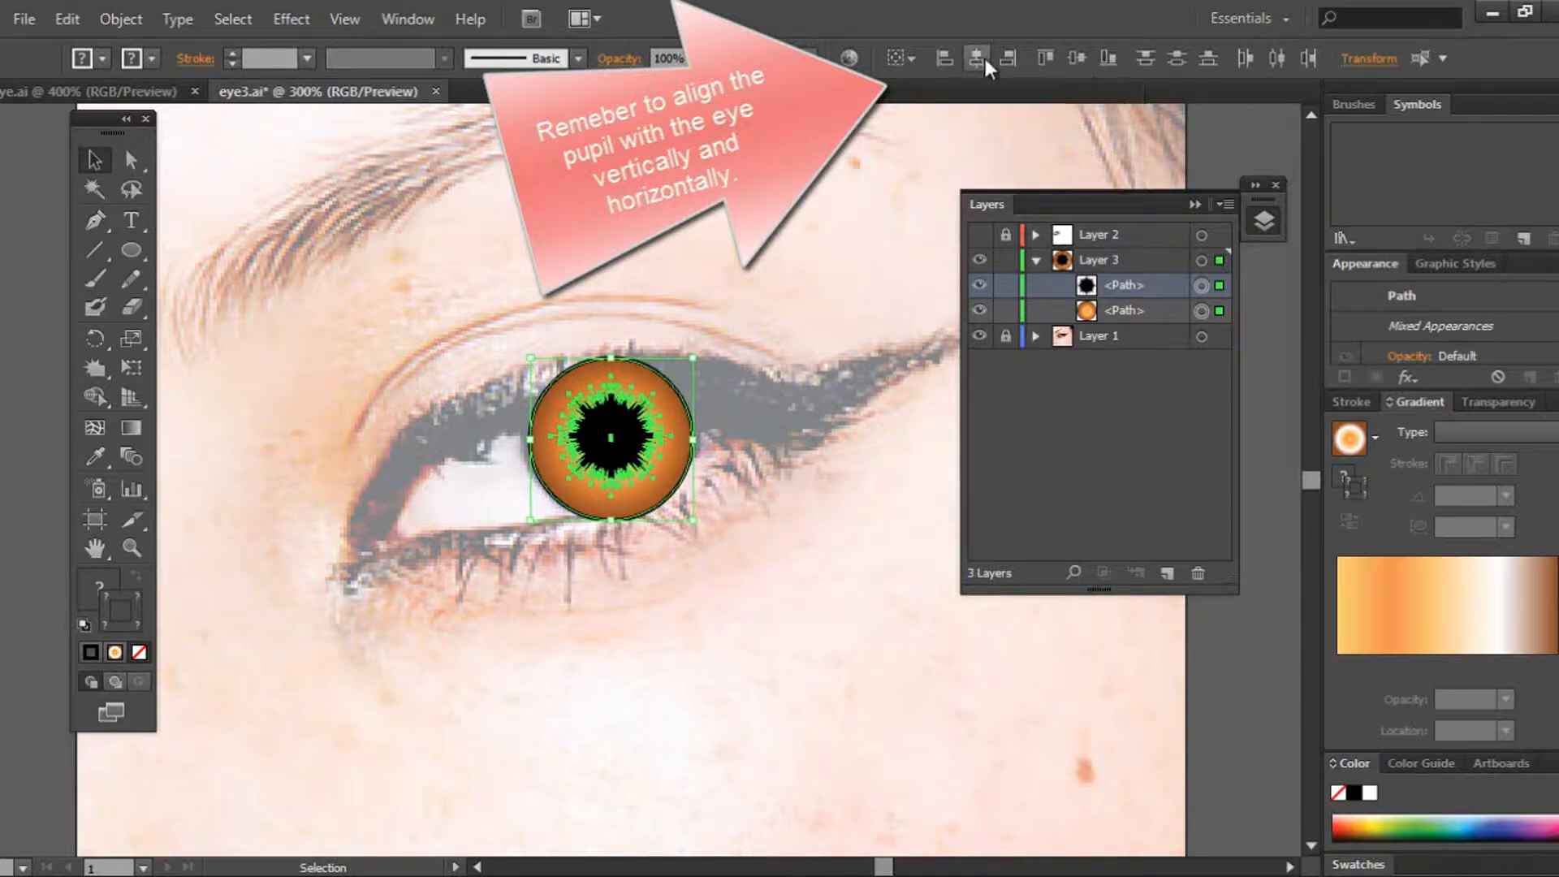
left_click(1077, 62)
left_click(462, 237)
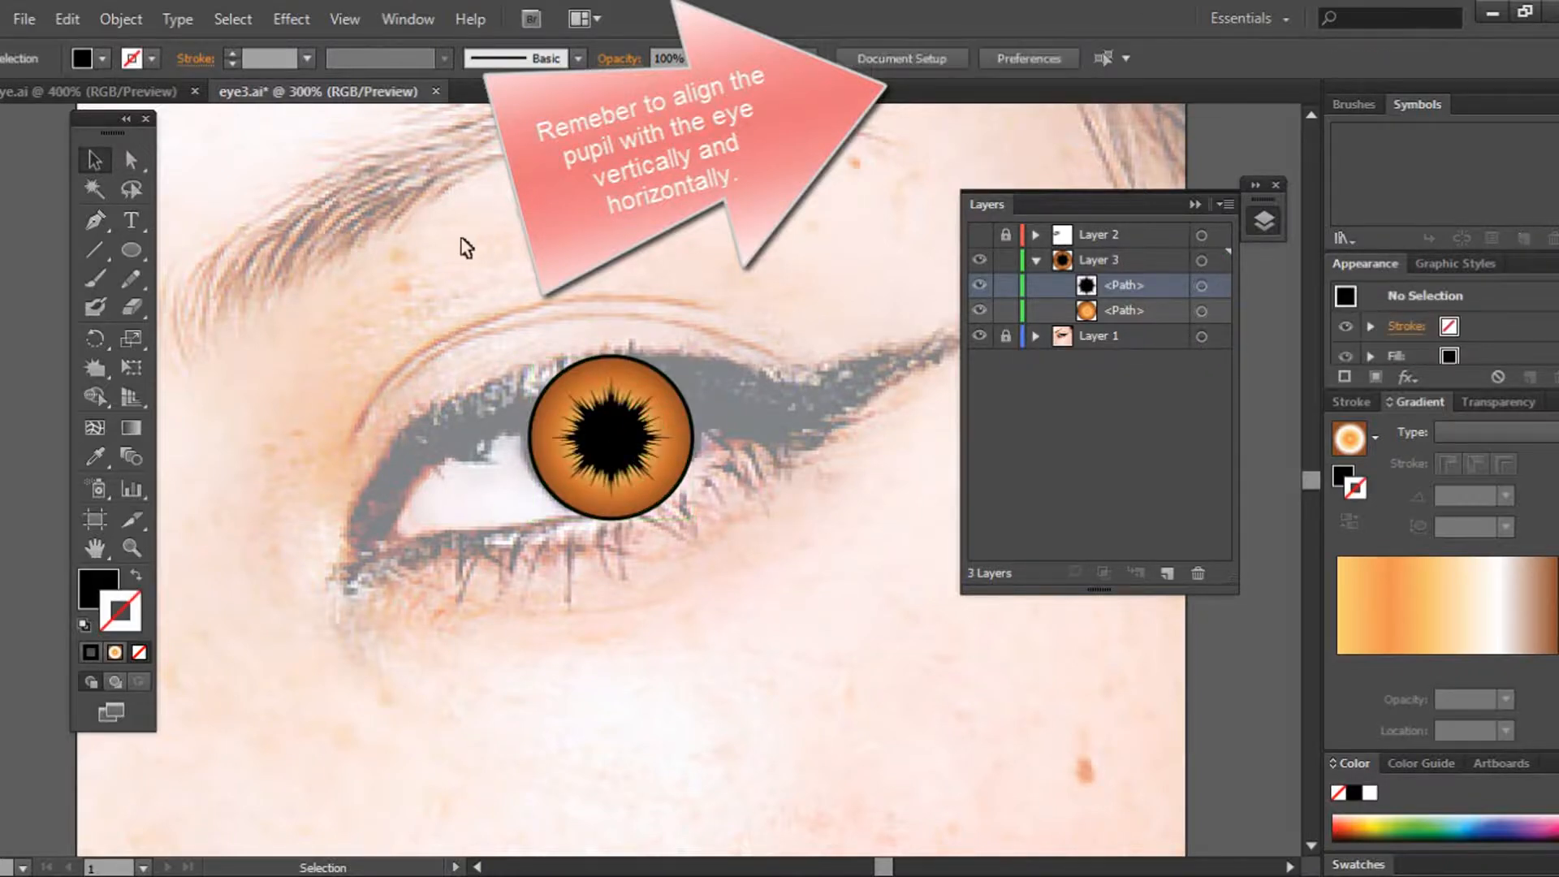
Step: Draw another small black circle on the skin above the inner corner of the eye and lock the pupil and iris paths
left_click(131, 250)
mouse_move(268, 330)
left_mouse_down()
mouse_move(333, 414)
mouse_move(343, 405)
left_mouse_up()
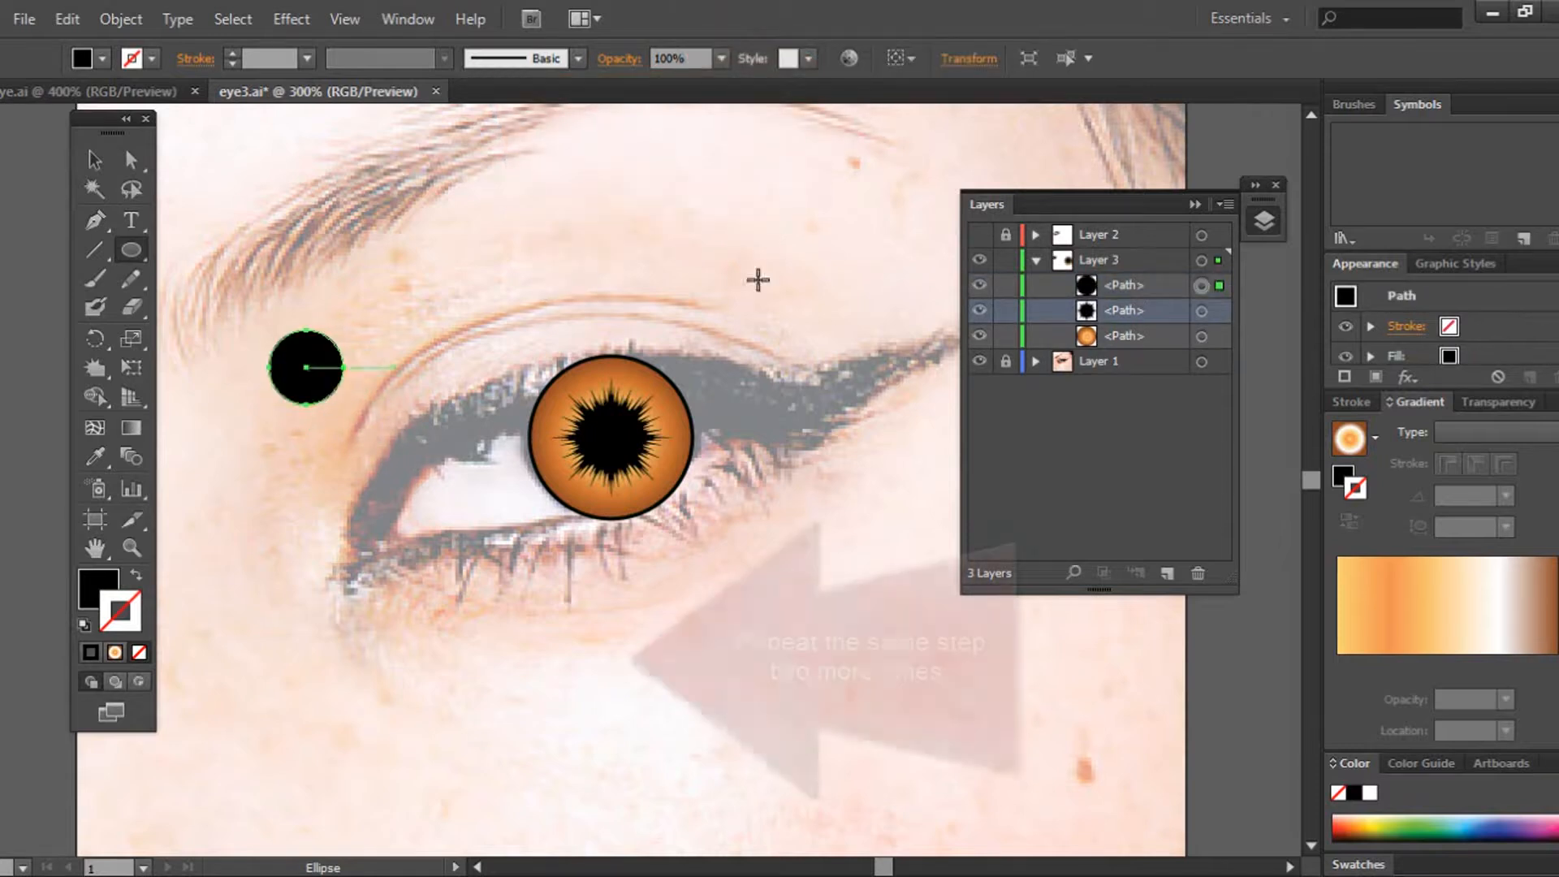
left_click(1006, 336)
left_click(1006, 285)
left_click(95, 368)
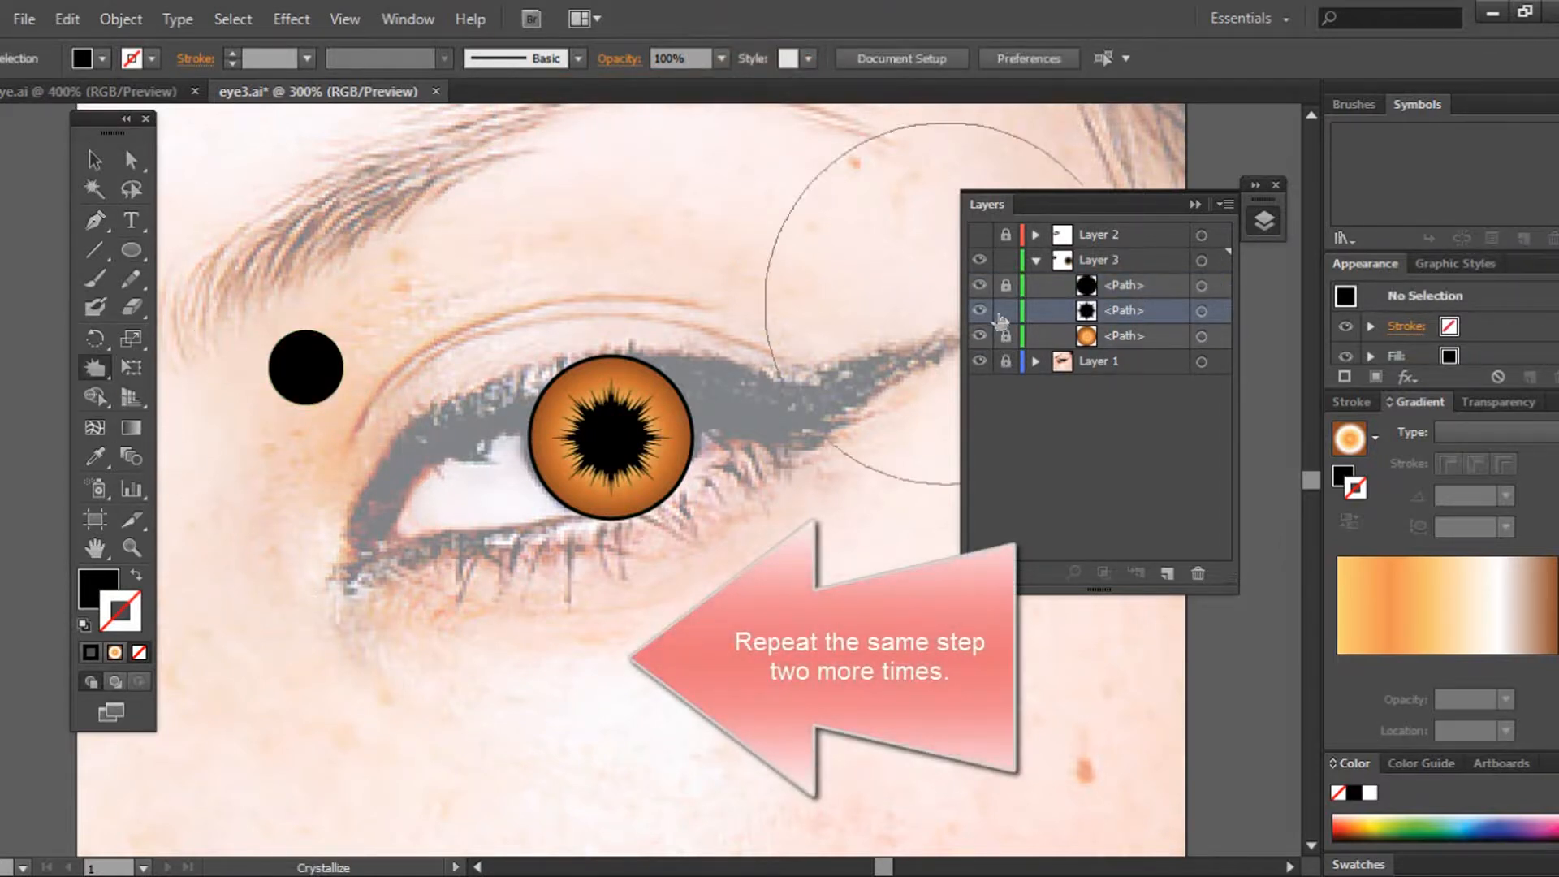
left_click(1006, 311)
left_click(1006, 286)
Step: Crystallize the new black circle into a spiky burst and change its fill to white
left_click_drag(310, 370, 309, 370)
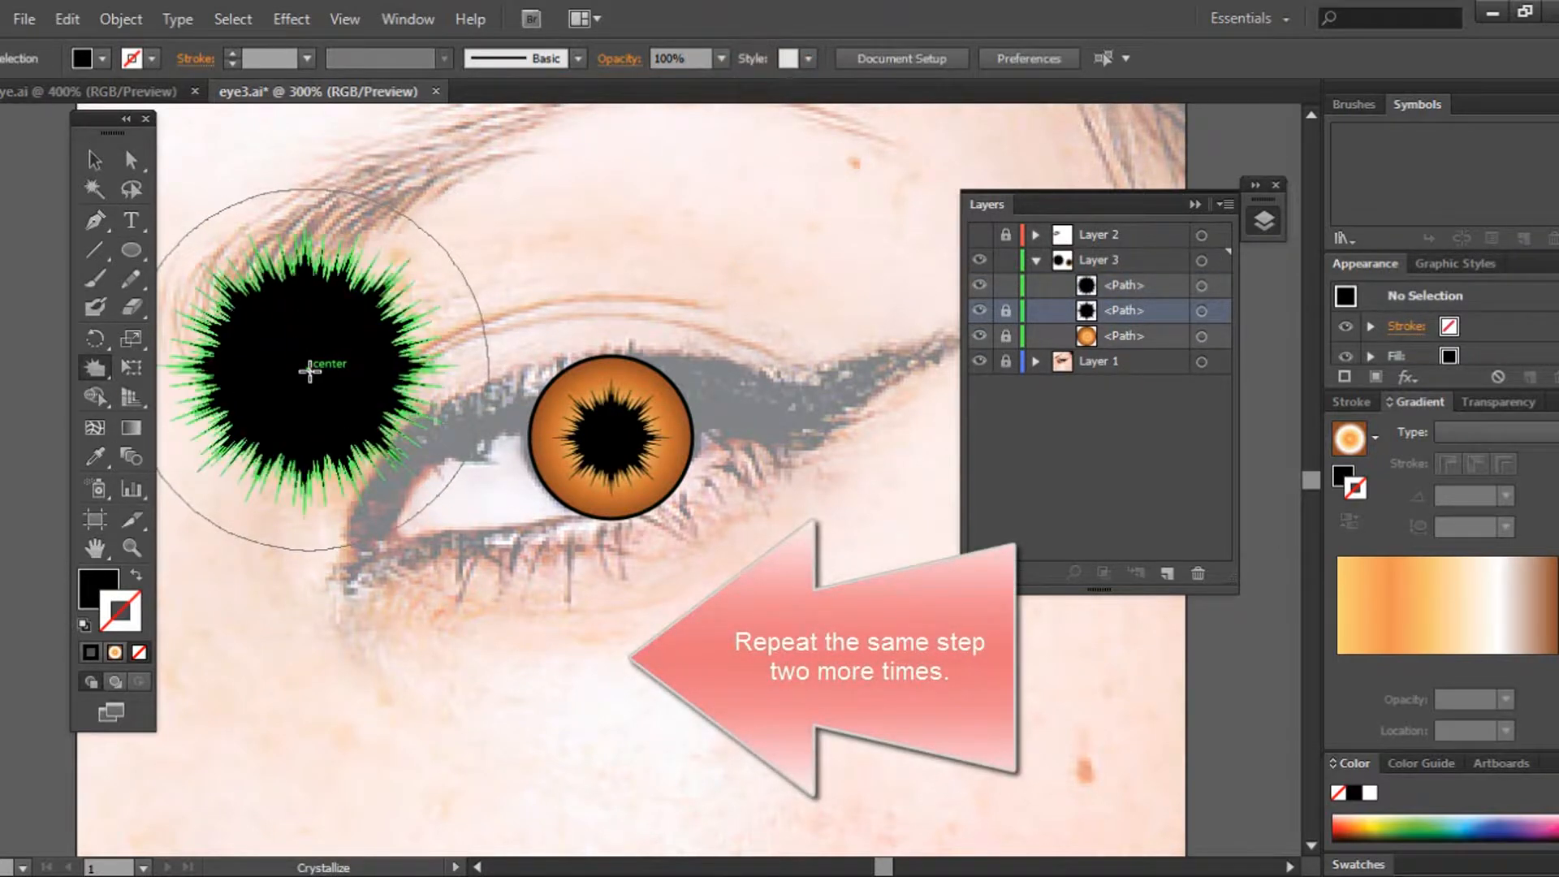
left_click(95, 159)
left_click(309, 370)
double_click(98, 588)
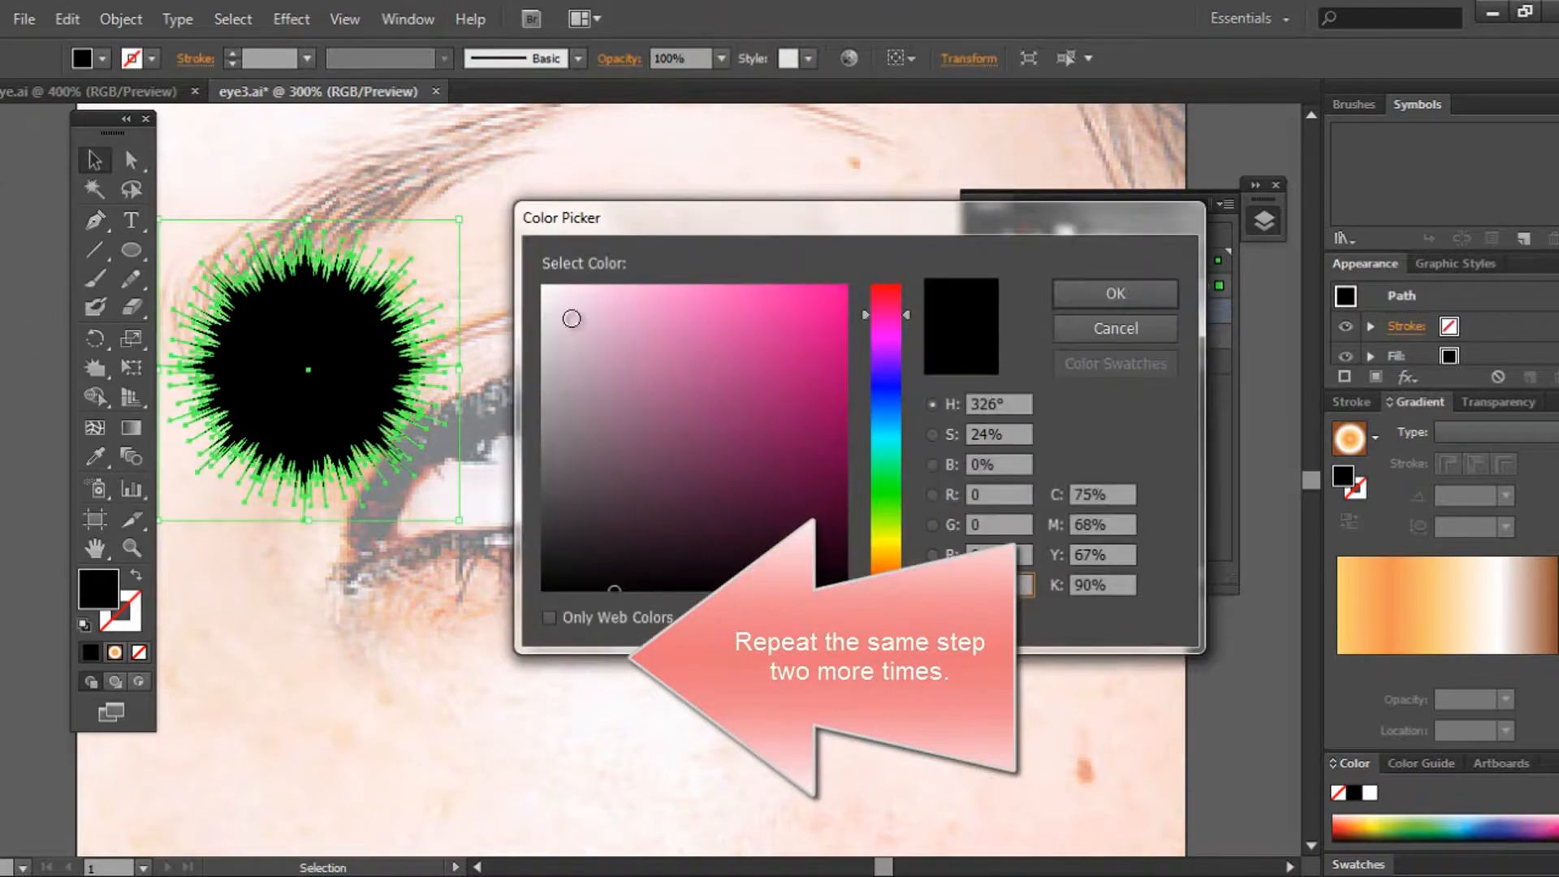
left_click_drag(571, 319, 541, 284)
left_click(1114, 294)
Step: Move the white spiky shape onto the iris and scale it to fit inside the black rim
left_click_drag(313, 347, 617, 418)
left_click_drag(731, 558, 680, 500)
left_click_drag(620, 453, 628, 462)
left_click(799, 462)
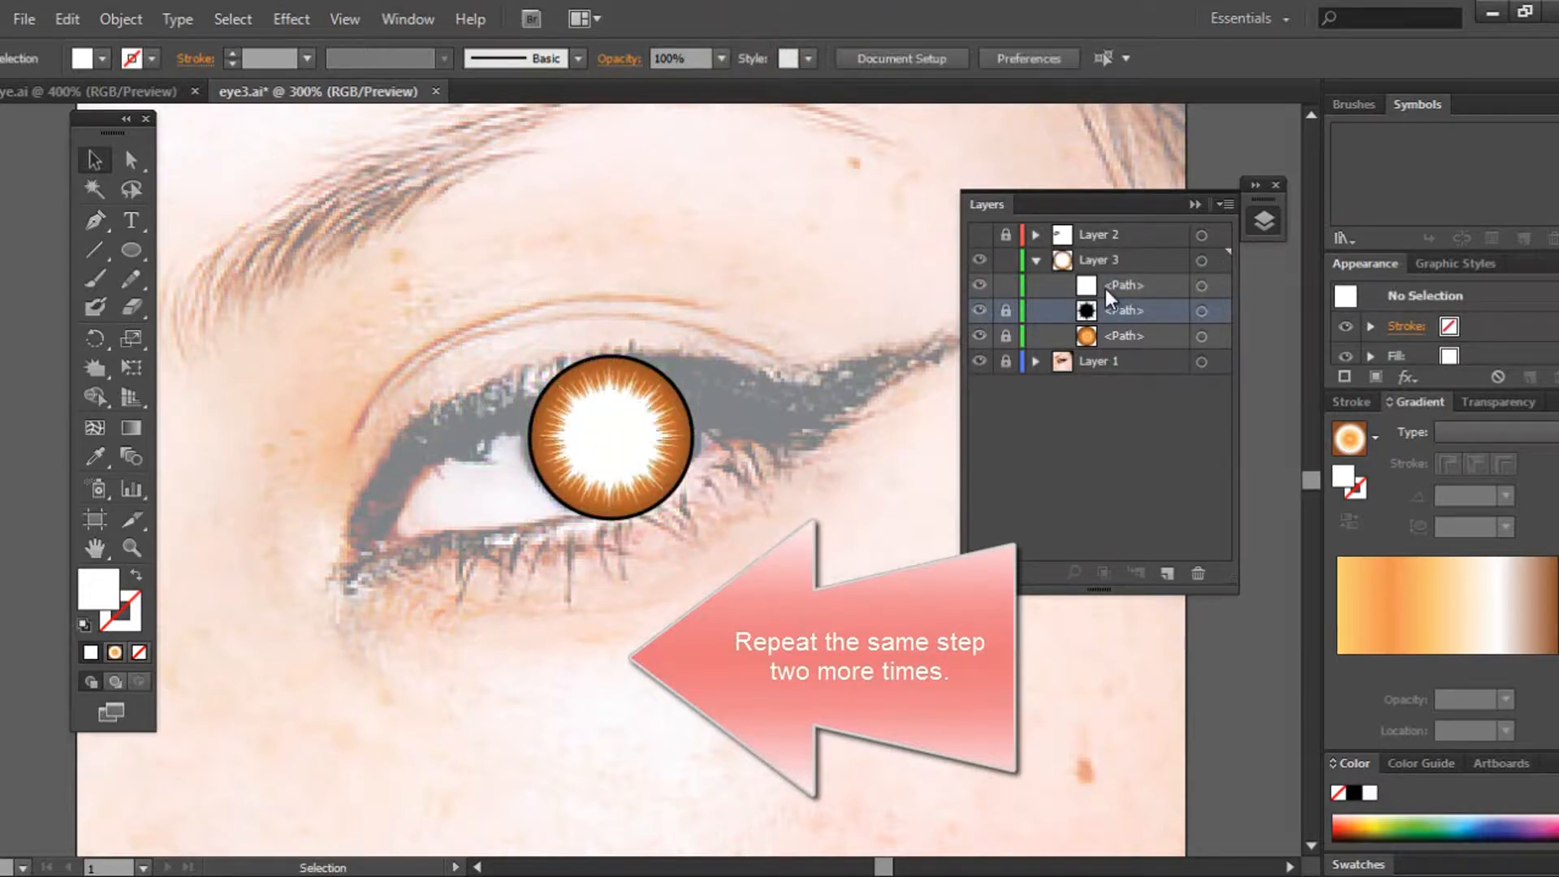
Step: Stack the white spiky path directly beneath the black pupil path in Layer 3
left_click_drag(1106, 290, 1112, 324)
key("ctrl+plus")
key("ctrl+plus")
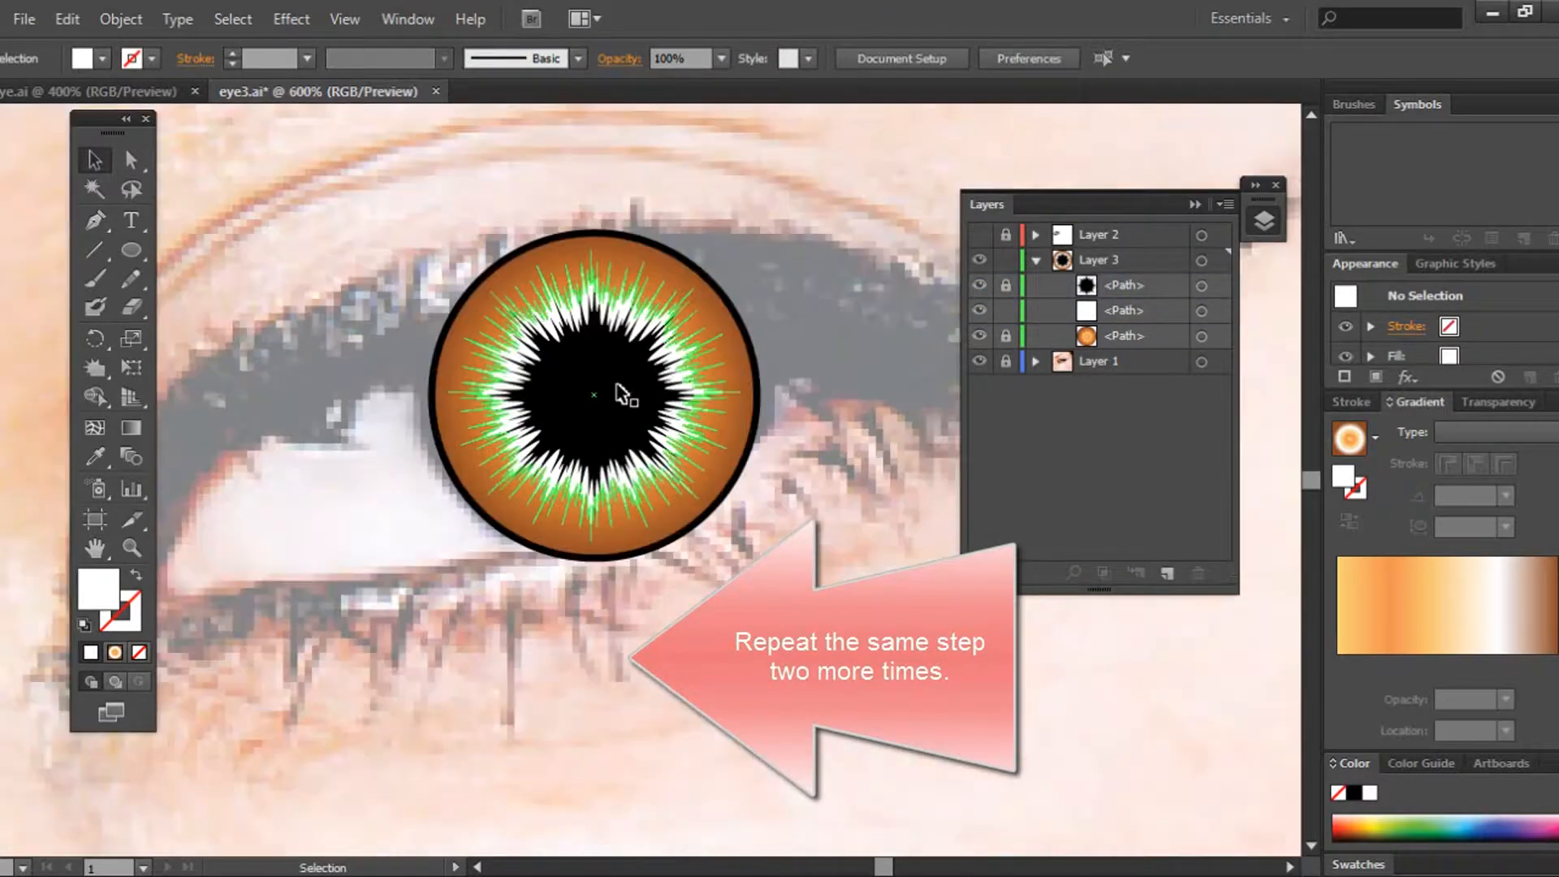
left_click(589, 300)
left_click_drag(746, 244, 802, 397)
left_click(725, 208)
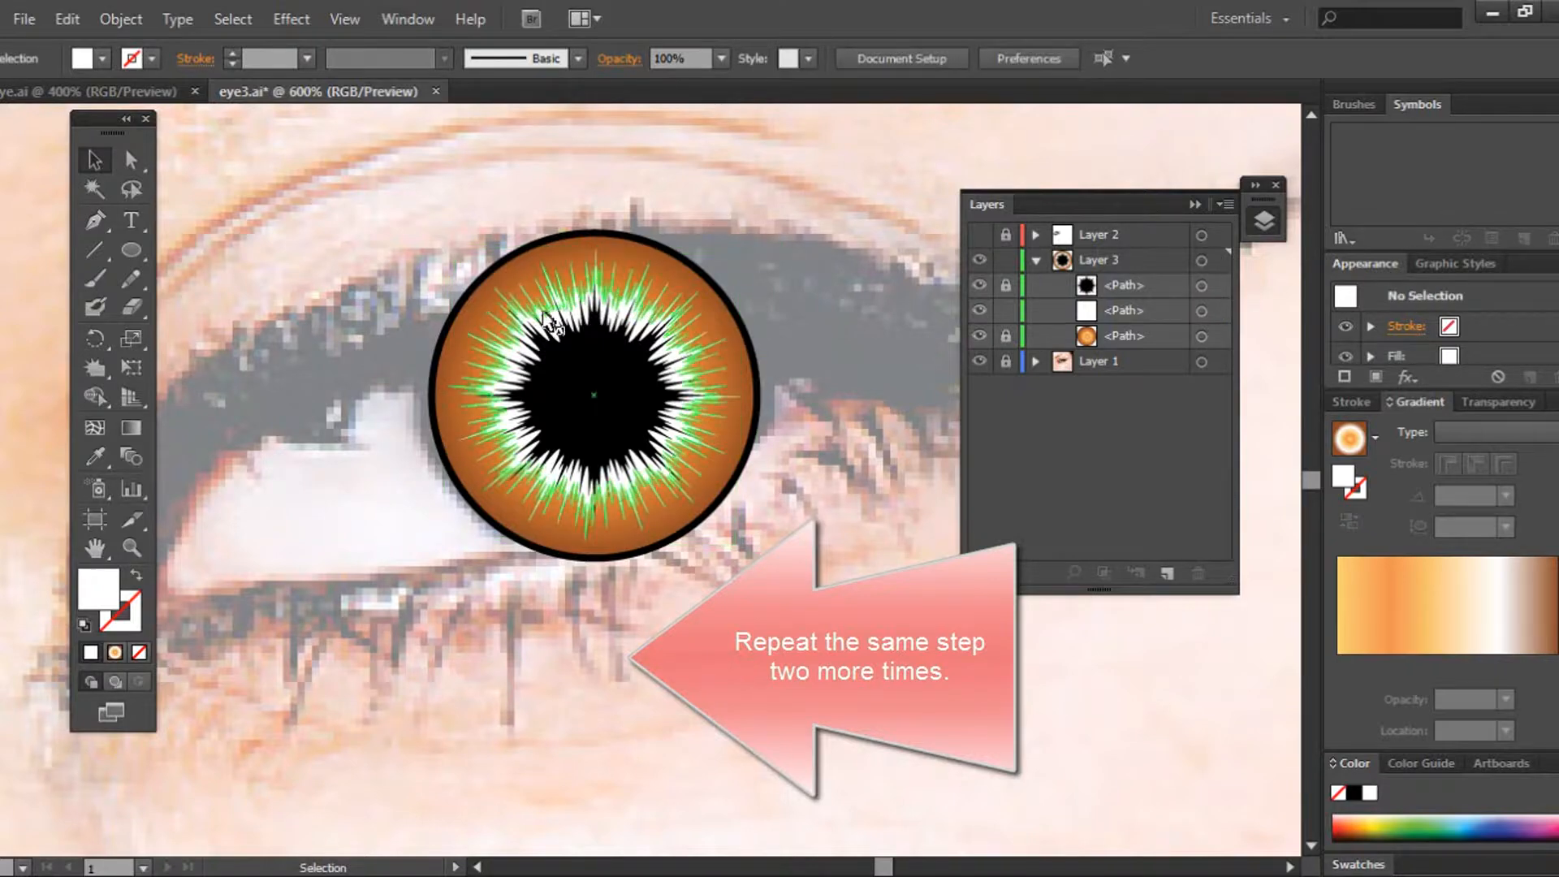
Step: Draw and crystallize another white circle, move it over the iris and stack it beneath the black pupil path
key("ctrl+minus")
key("ctrl+minus")
mouse_move(131, 249)
left_mouse_down()
mouse_move(192, 309)
mouse_move(316, 352)
mouse_move(289, 328)
left_mouse_up()
left_click(95, 367)
left_click(94, 160)
left_click_drag(446, 478, 598, 431)
left_click_drag(1123, 284, 1138, 355)
left_click(634, 276)
Step: Set the blending mode of the white path directly beneath the pupil to Soft Light
left_click(1200, 310)
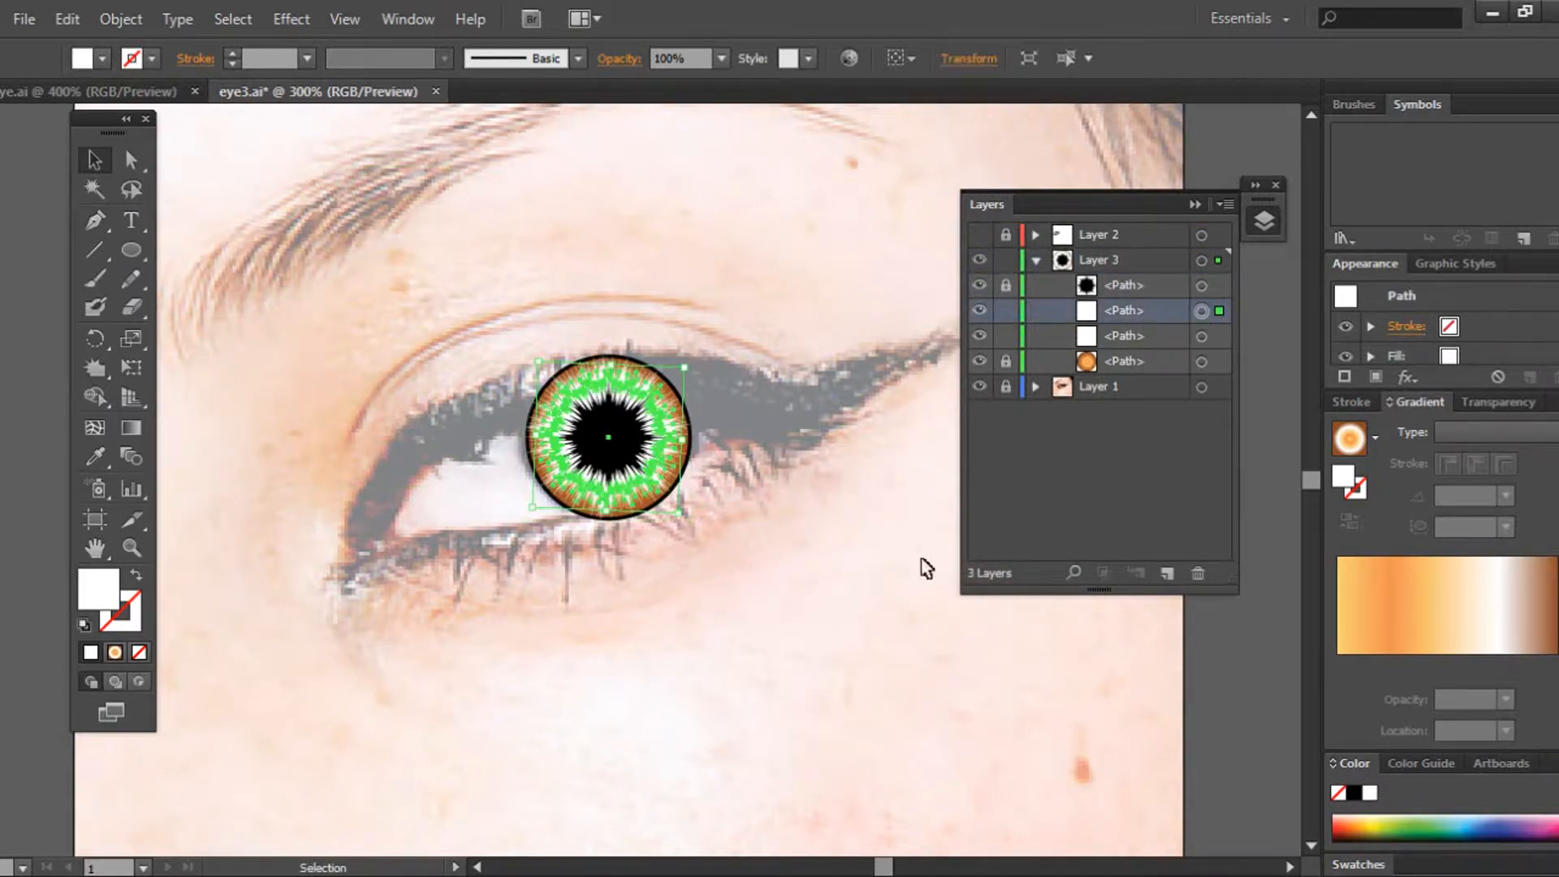
left_click(1490, 402)
left_click(1380, 442)
left_click(1380, 685)
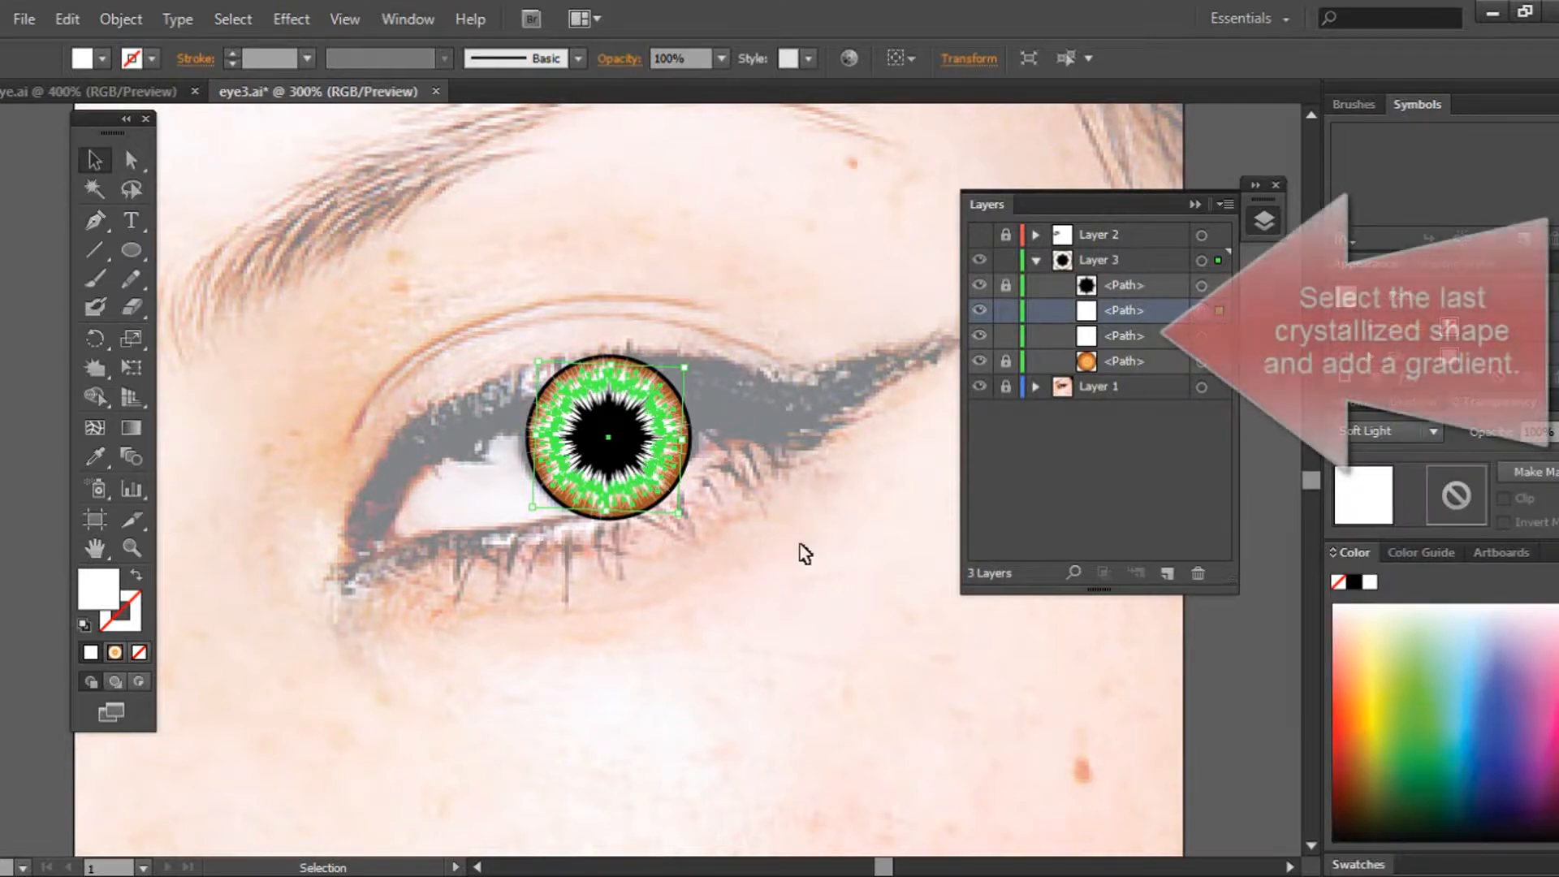
left_click(800, 550)
Step: Lock the Soft Light white path and fill the lower white crystallized shape with the orange linear gradient swatch
left_click(1005, 310)
left_click(1202, 336)
left_click(1414, 402)
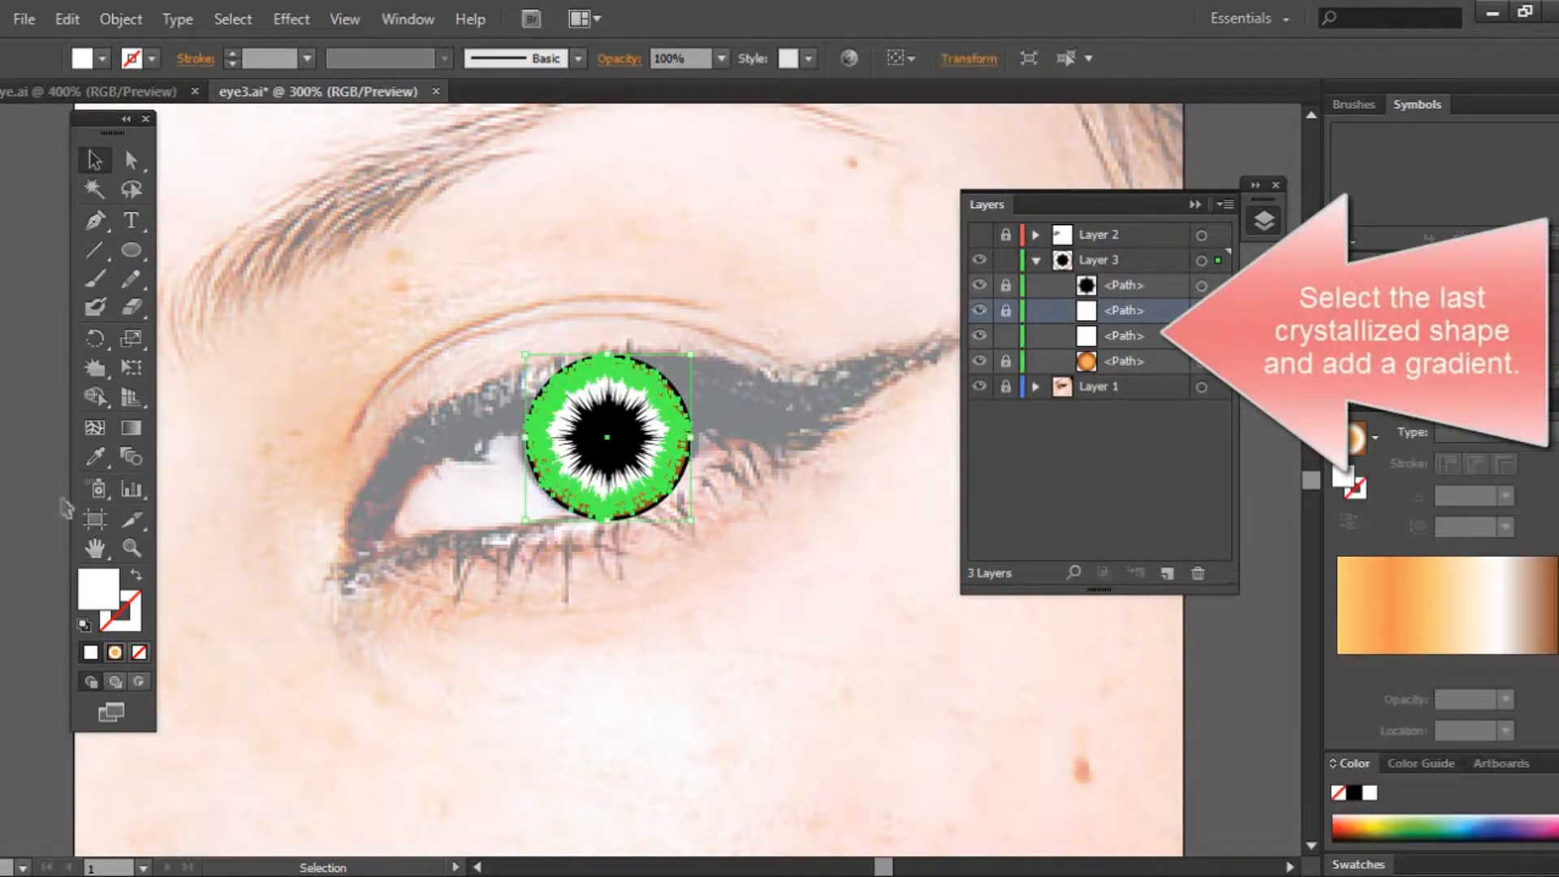
left_click(1355, 585)
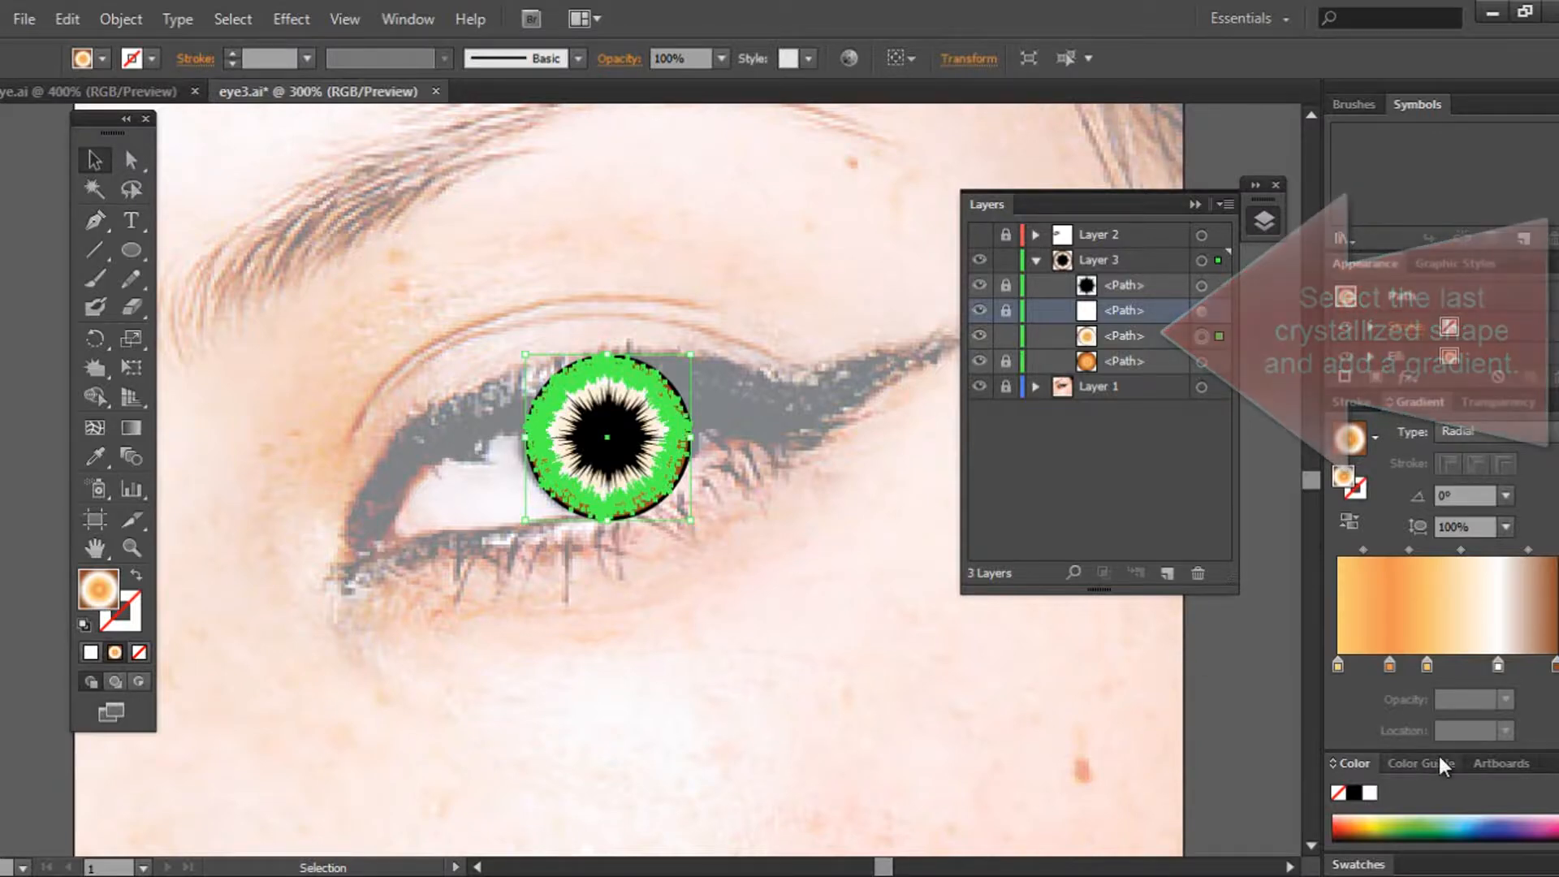
left_click(1358, 865)
left_click(1374, 758)
left_click(884, 582)
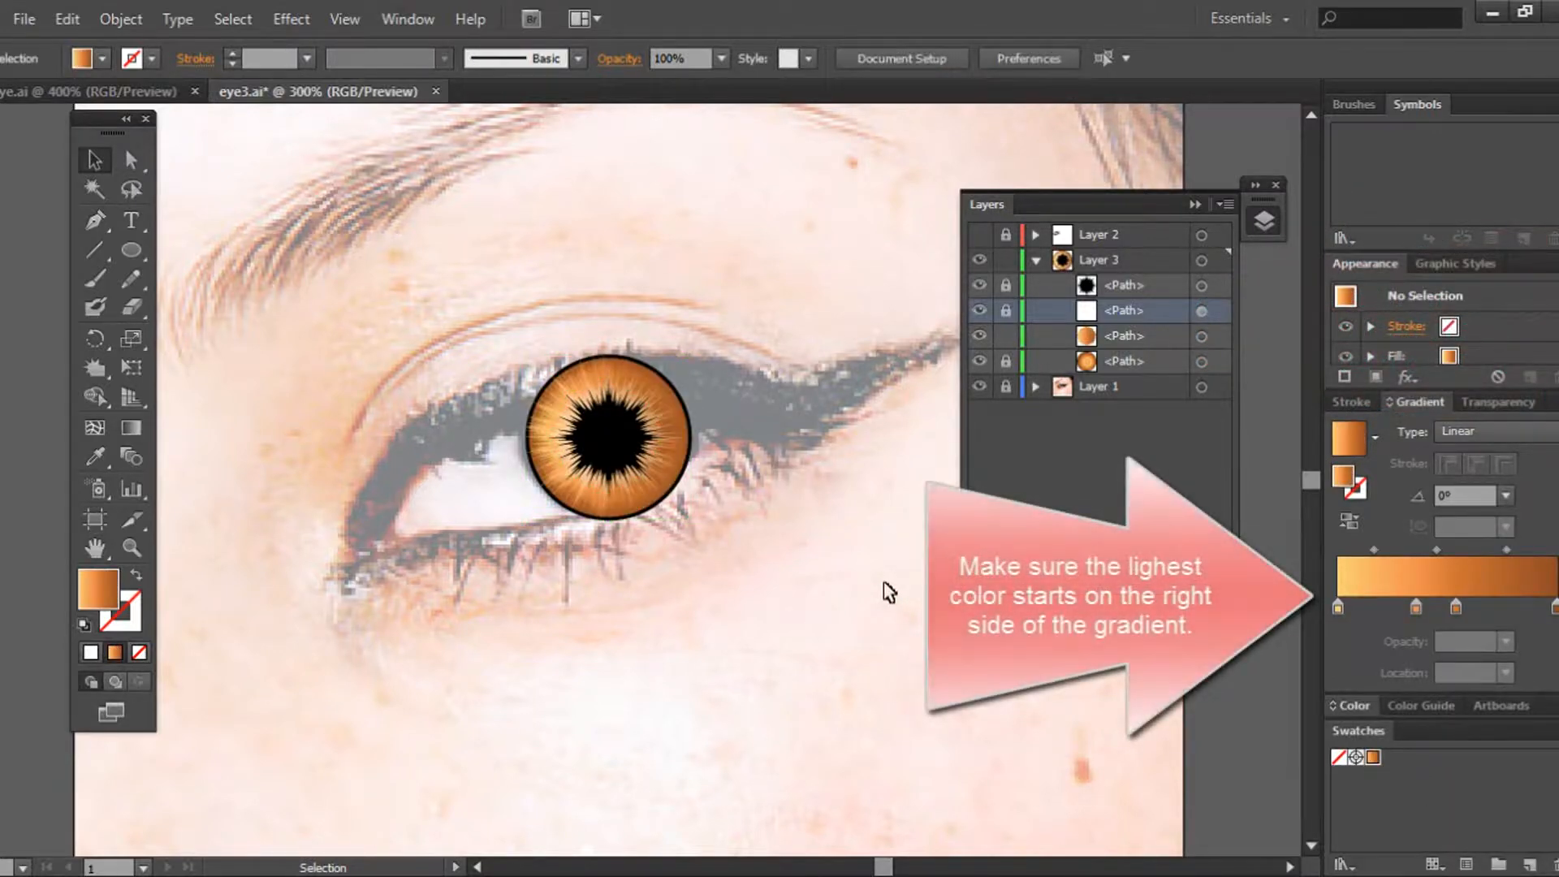
Step: Rearrange the lower crystallized shape's gradient from brown to light orange, with the lightest stop at 97.31%, and make it Radial
key("ctrl+plus")
key("ctrl+plus")
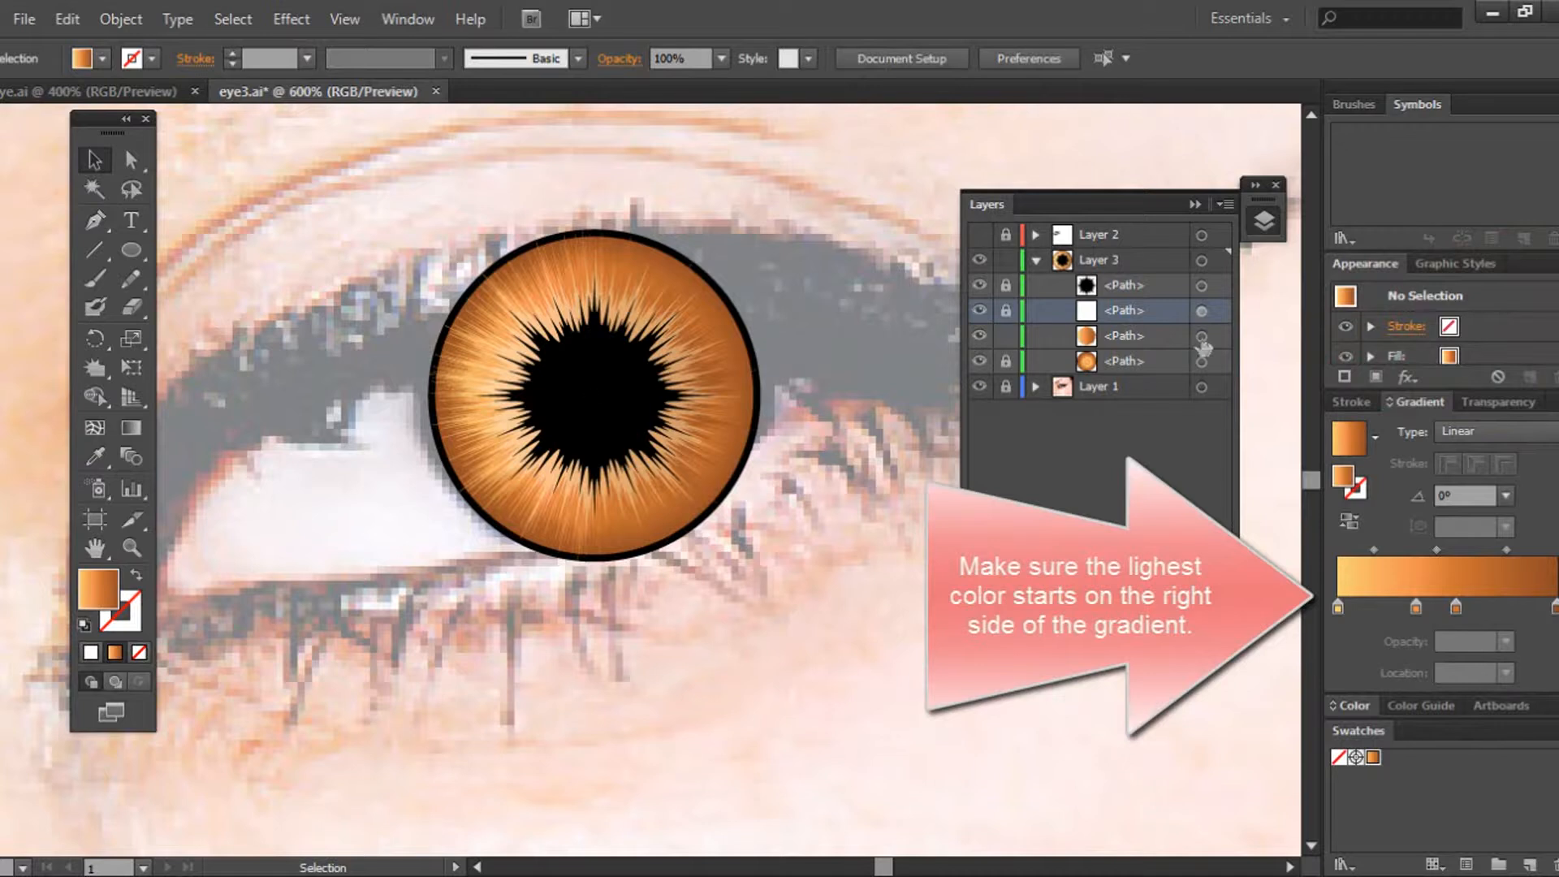
left_click(1202, 336)
left_click(1338, 607)
left_click_drag(1338, 608, 1550, 614)
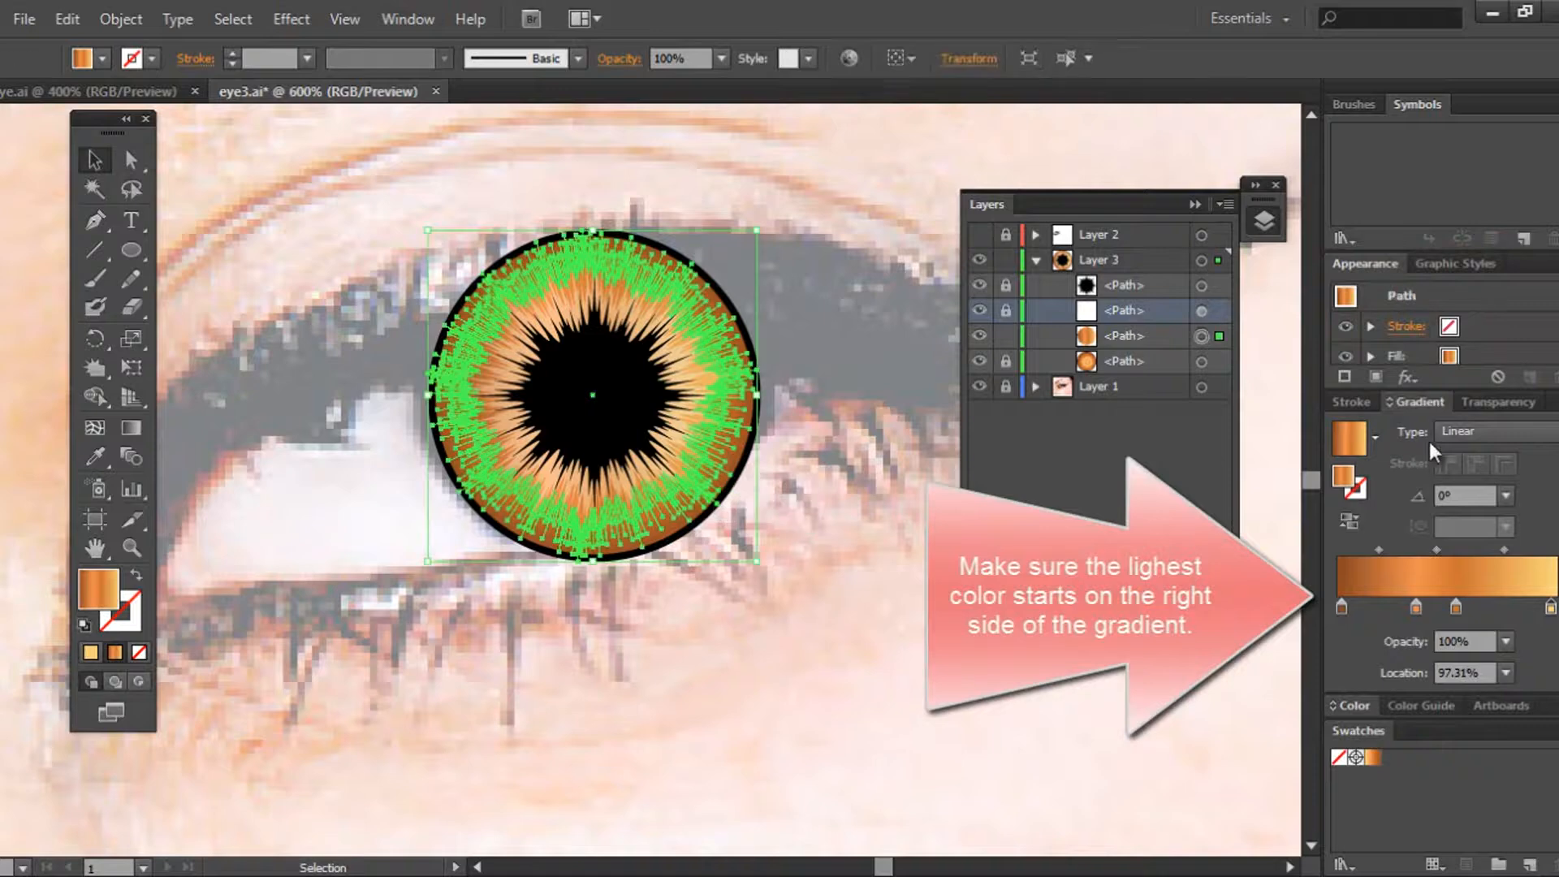
left_click(1466, 431)
left_click(1467, 484)
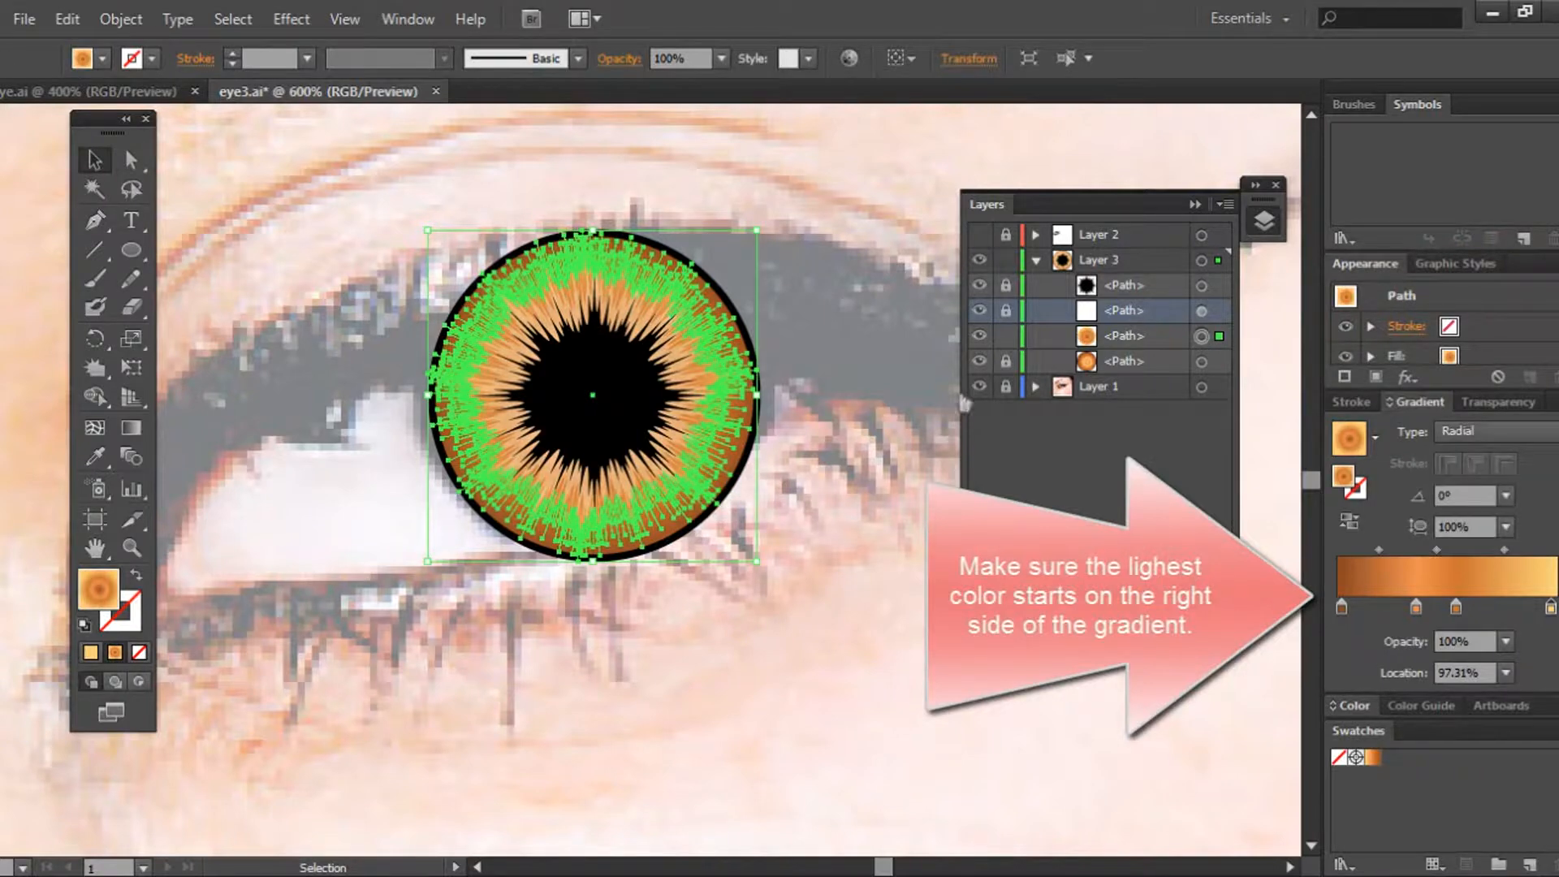
Step: Unlock the paths in Layer 3 and align all the iris shapes on their horizontal and vertical centres
left_click(1007, 337)
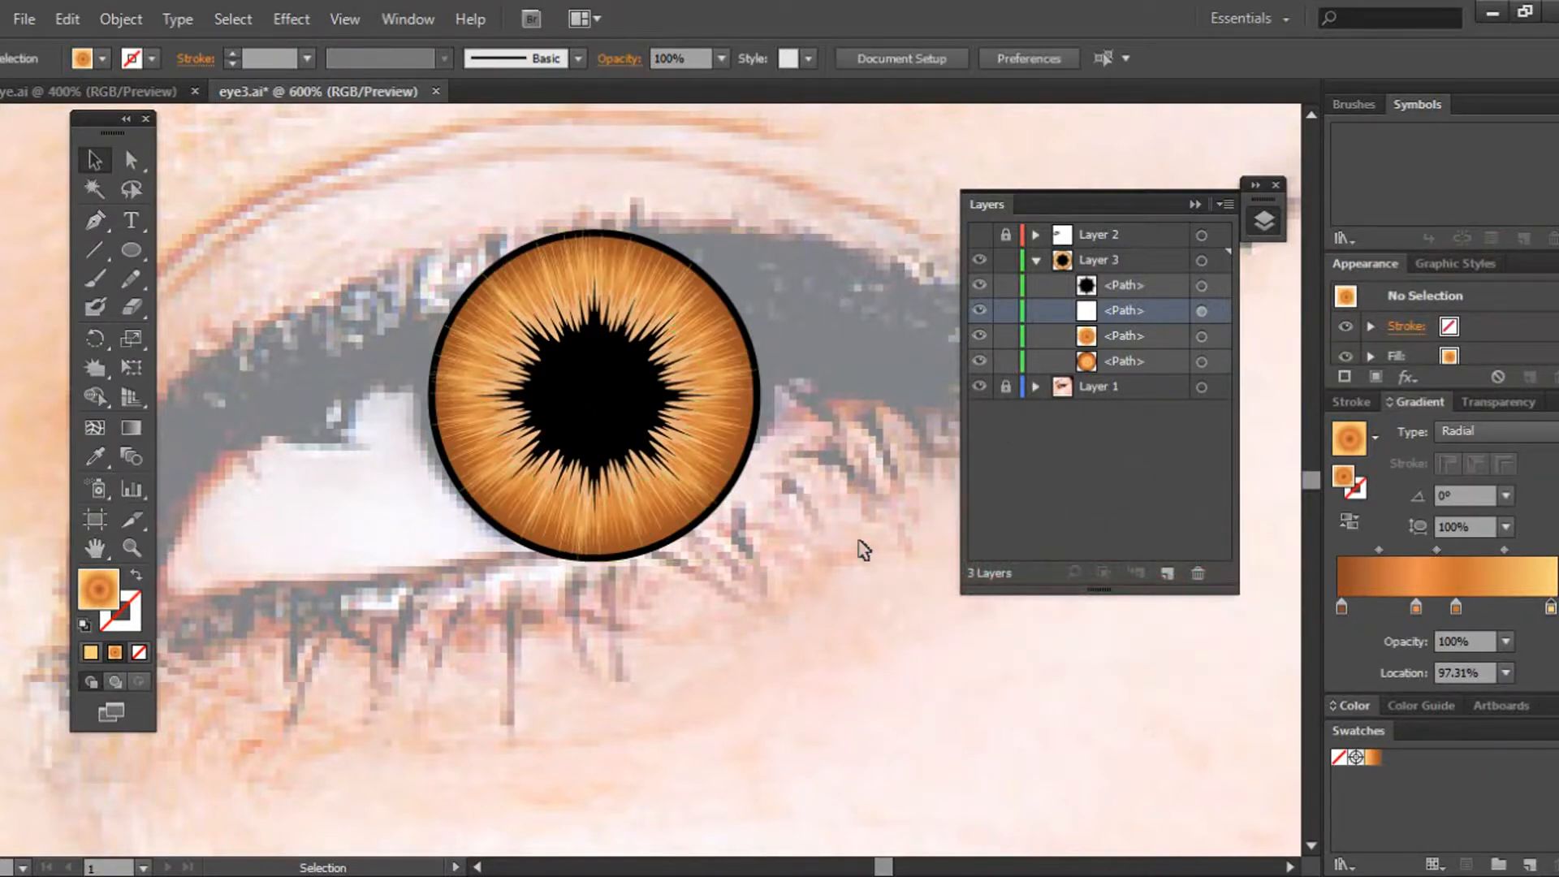
key("ctrl+minus")
key("ctrl+a")
left_click(981, 58)
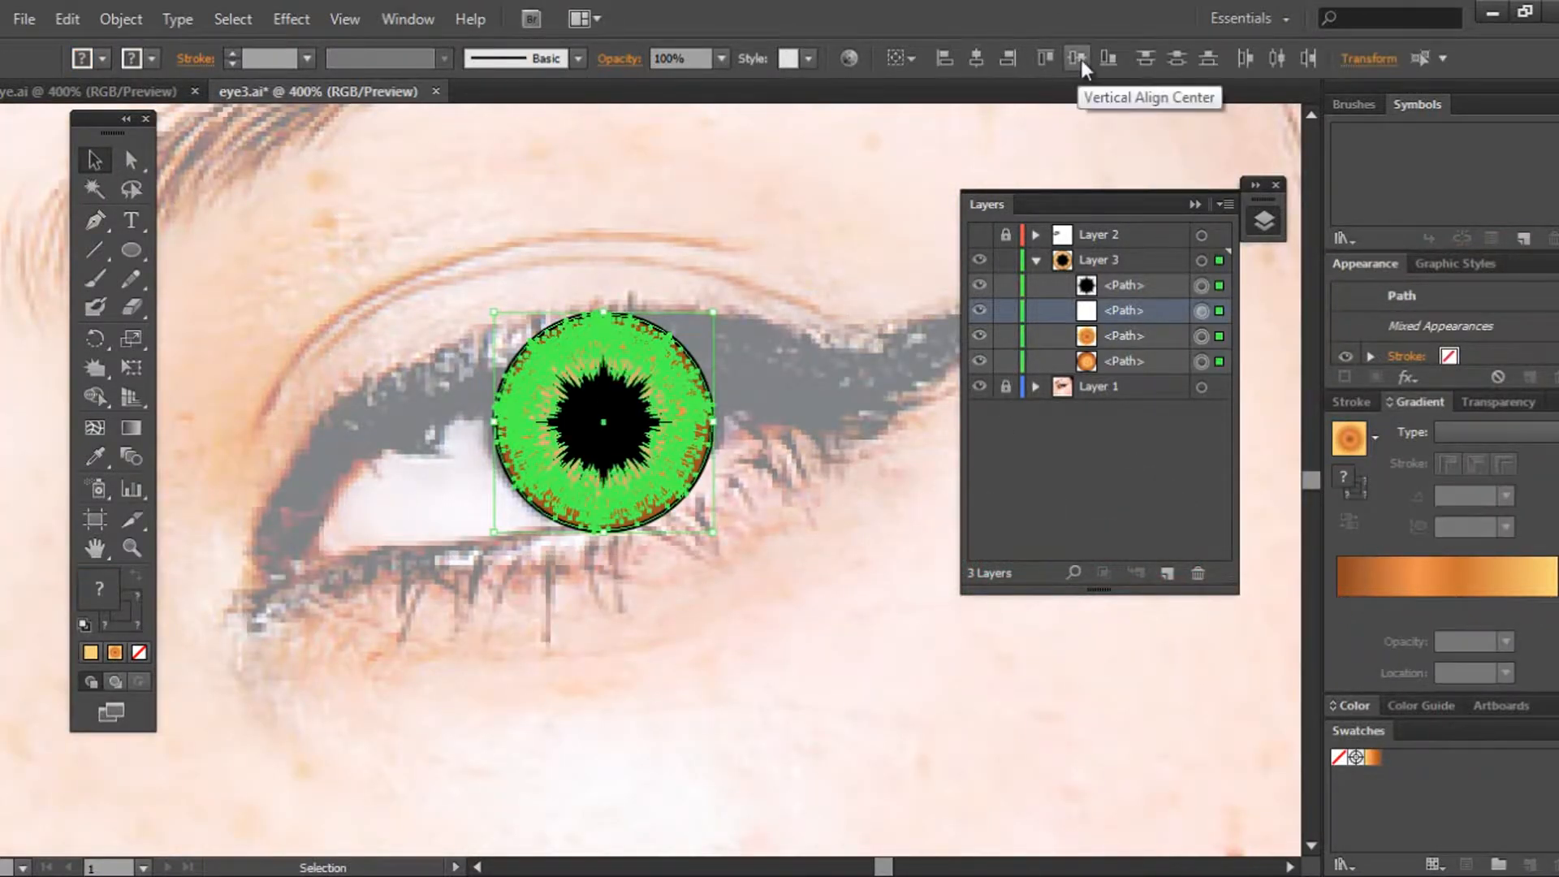
left_click(836, 237)
Step: Set the blending mode of the gradient-filled crystallized shape to Soft Light
left_click(596, 449)
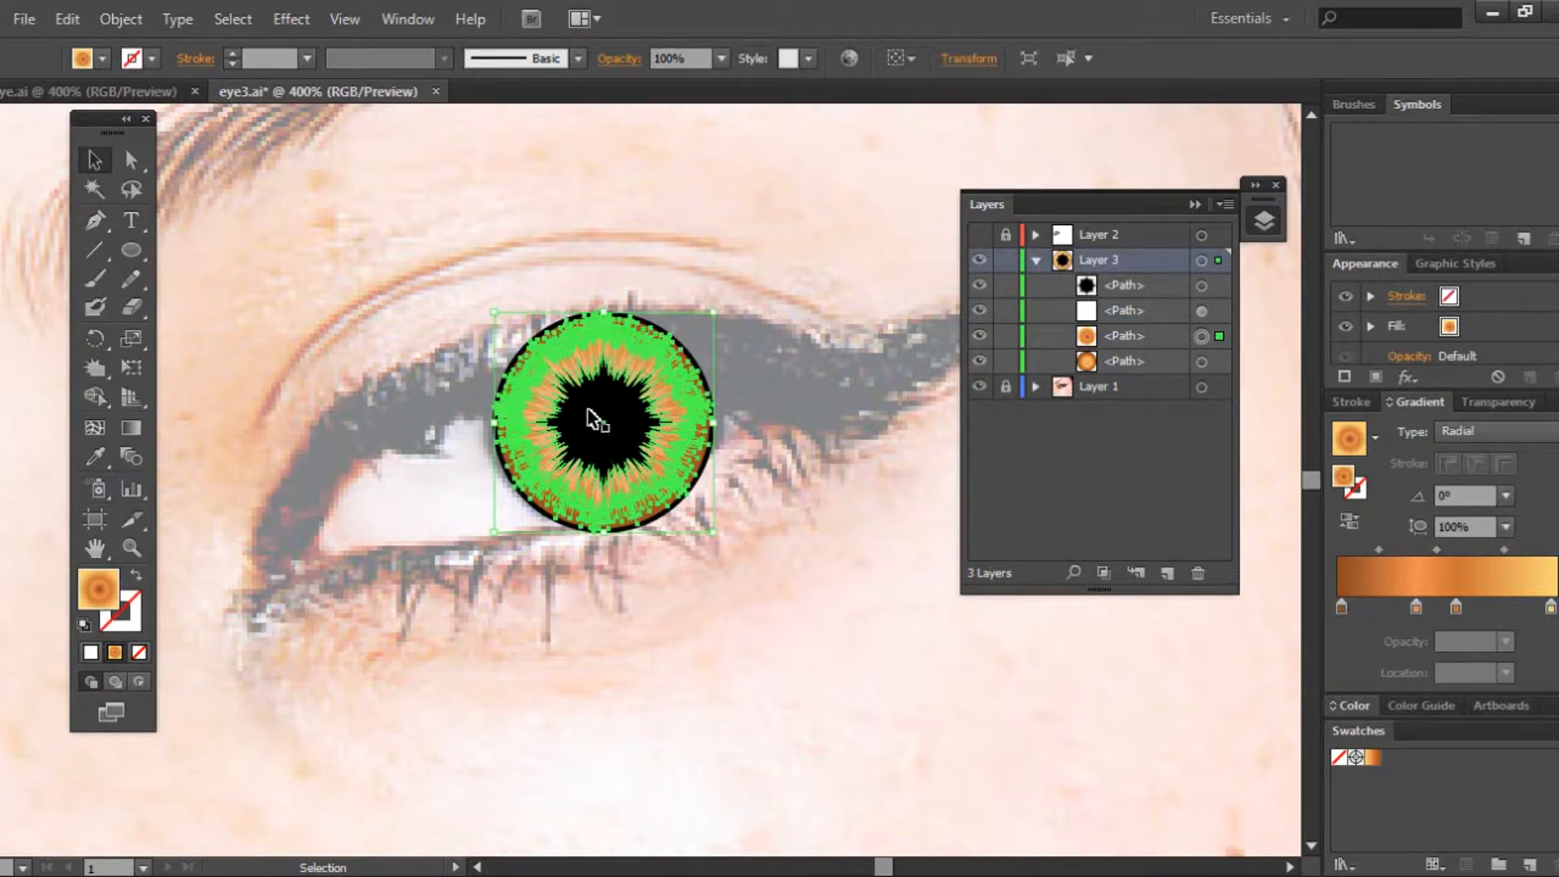
left_click(797, 564)
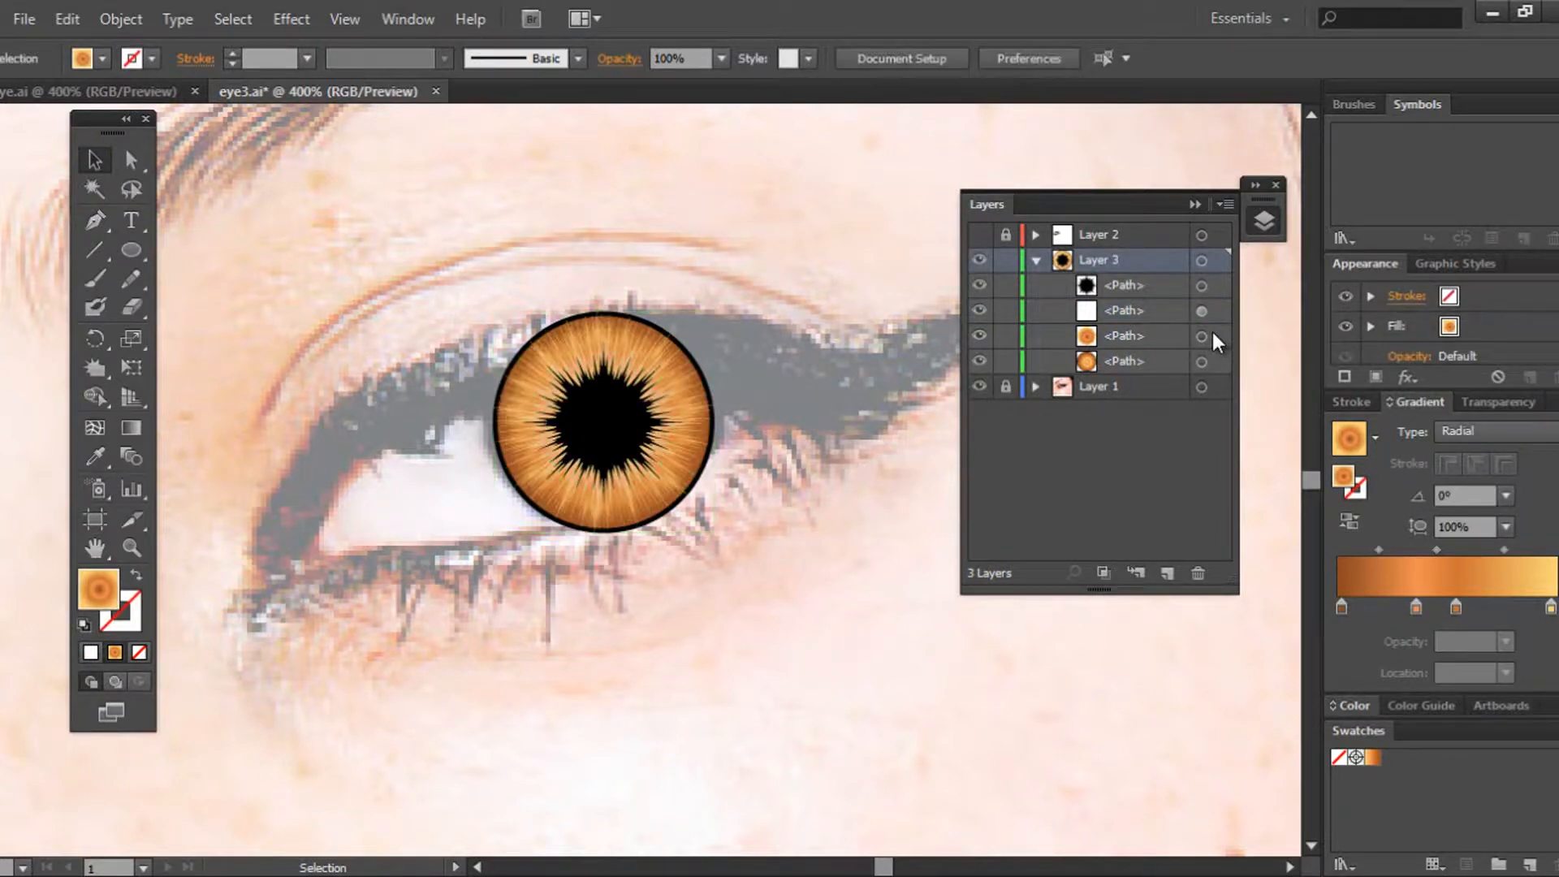
left_click(1201, 336)
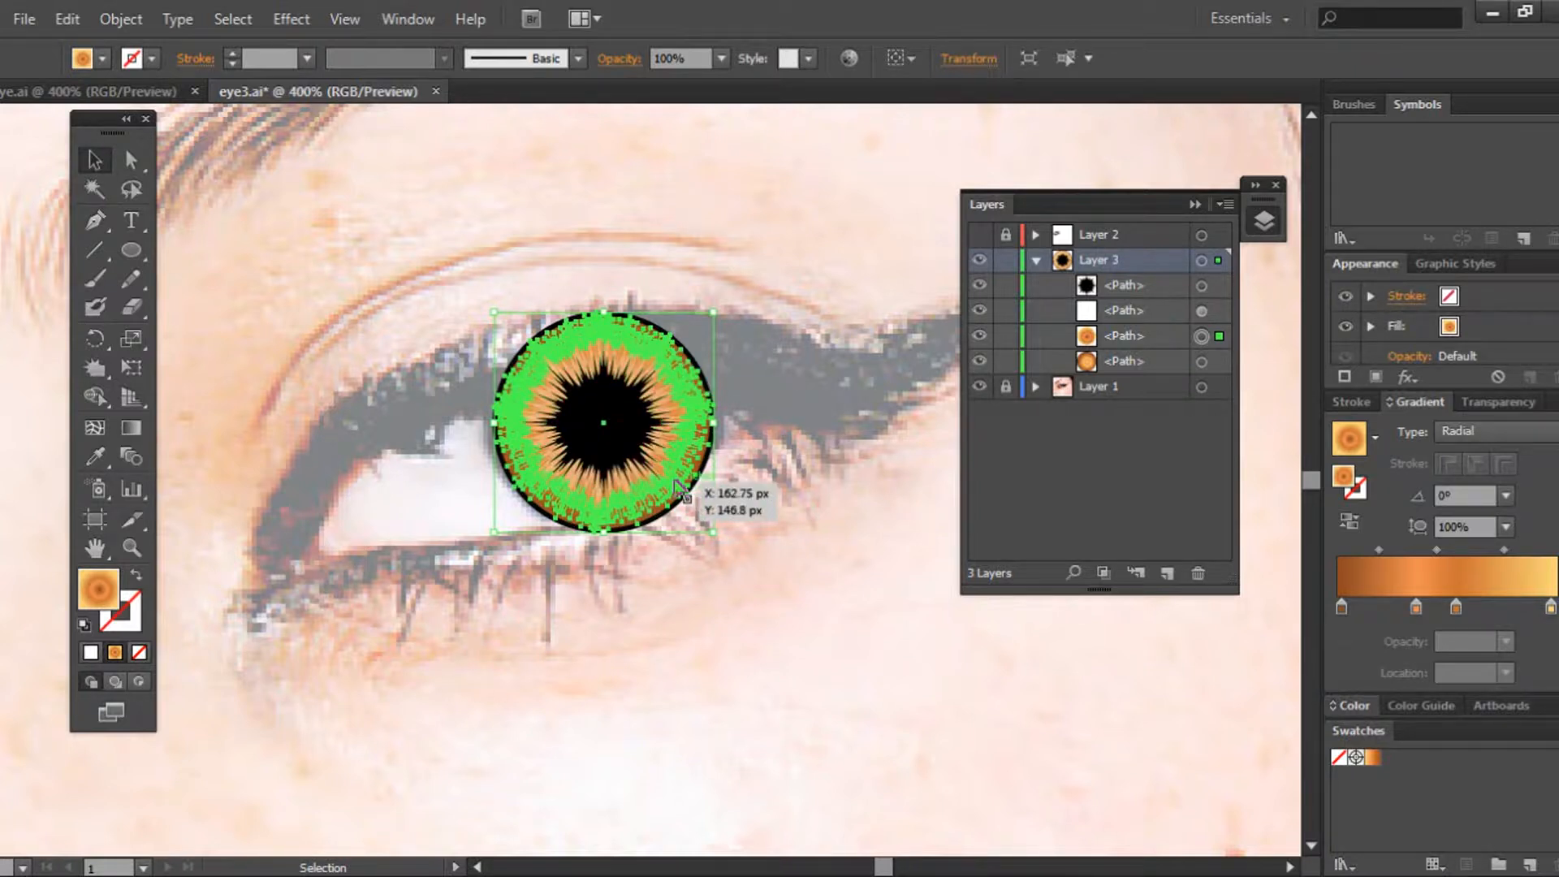
left_click(1495, 404)
left_click(1426, 439)
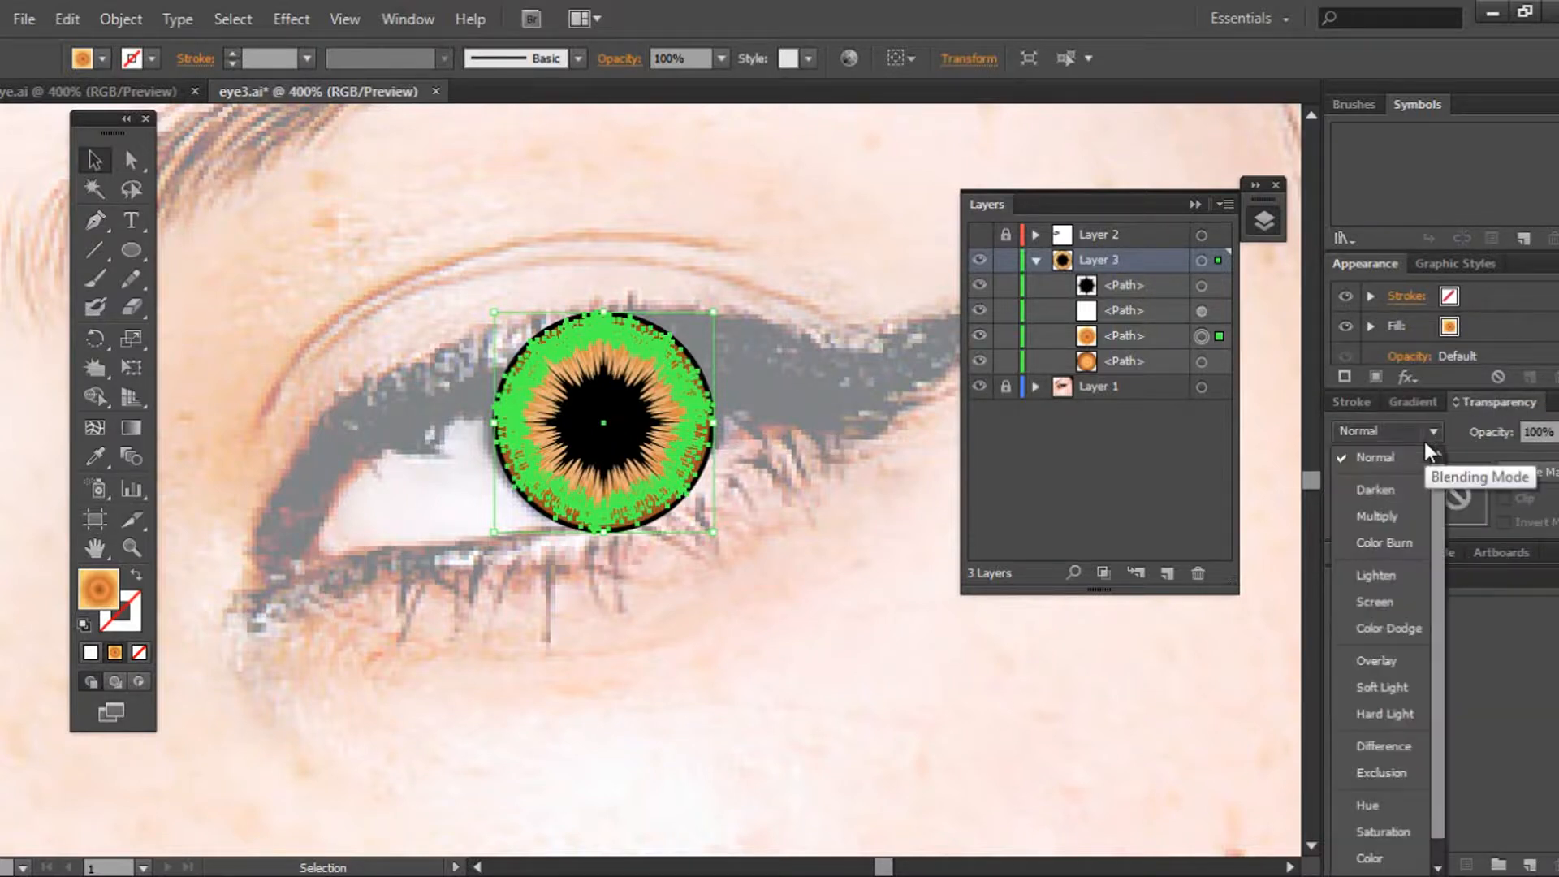
left_click(1390, 688)
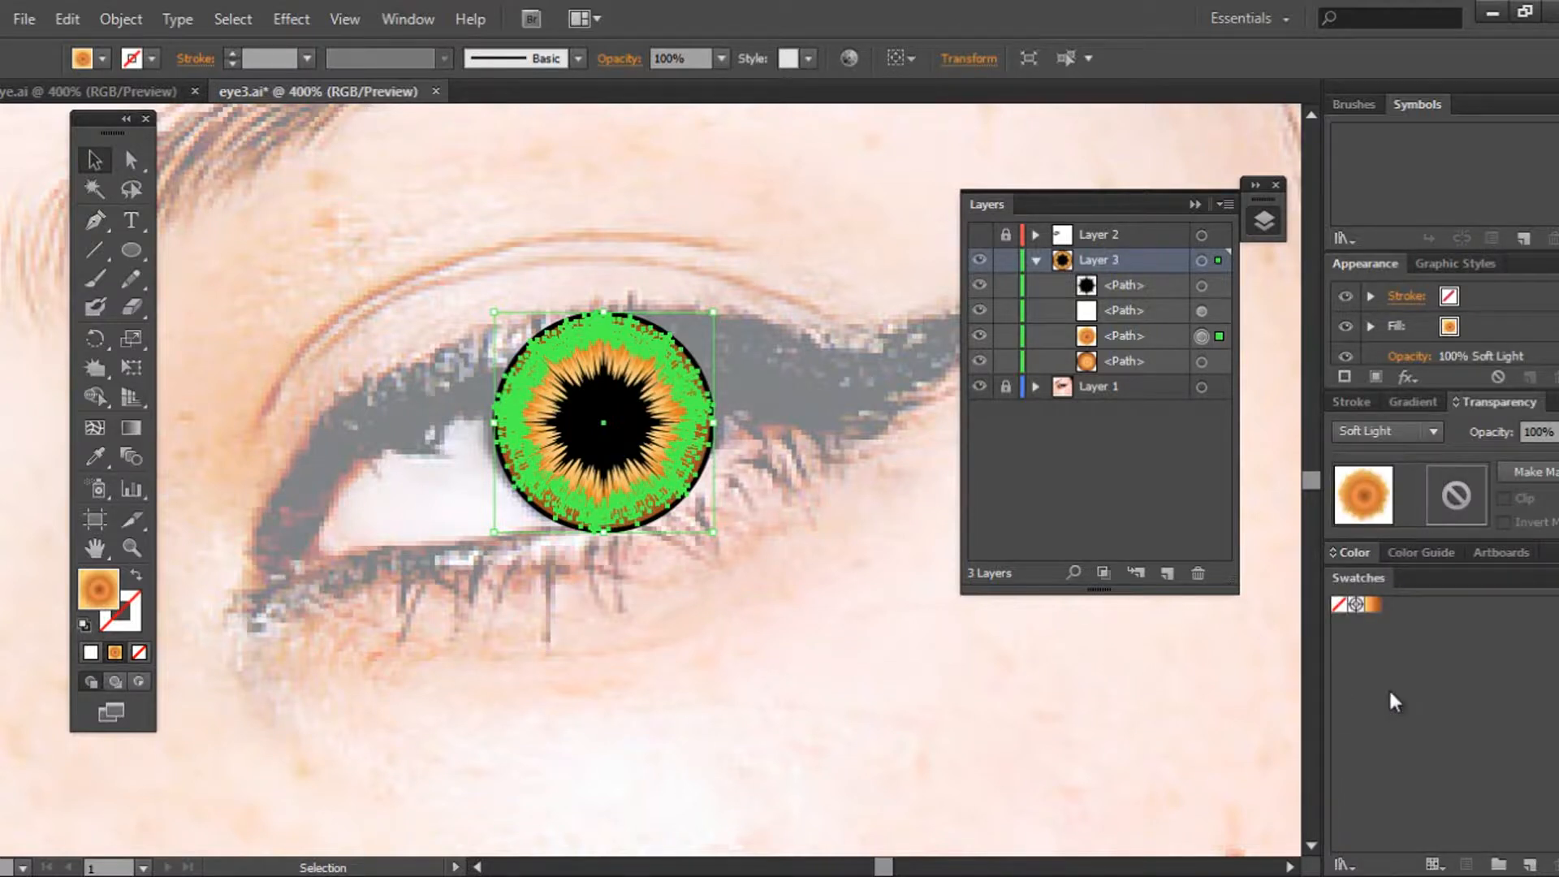
left_click(975, 687)
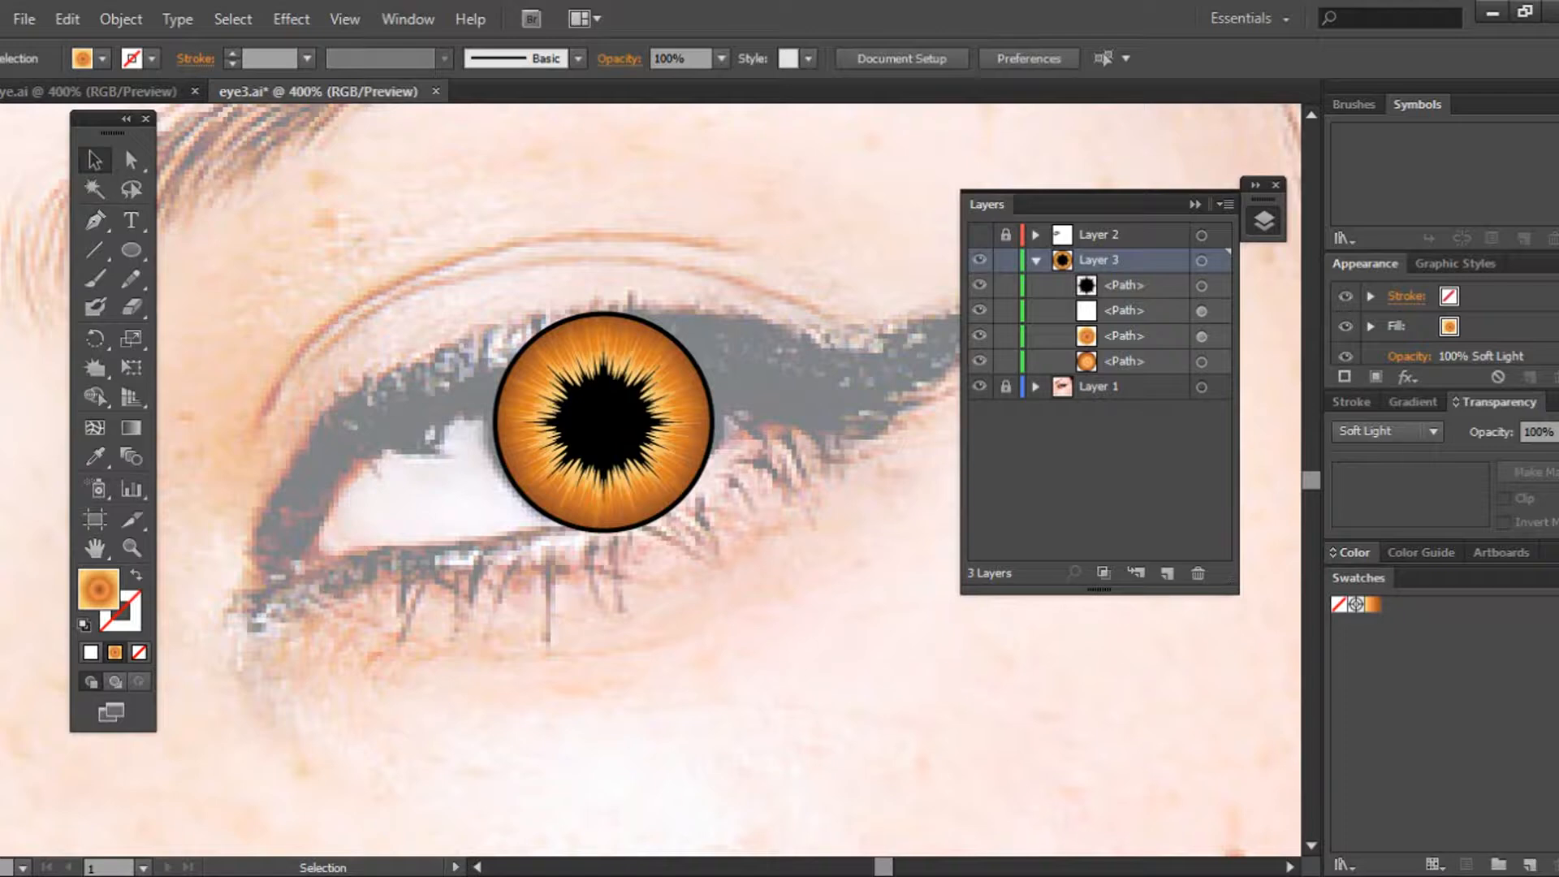
Step: Save the file and add a new layer above Layer 3
key("ctrl+plus")
key("ctrl+plus")
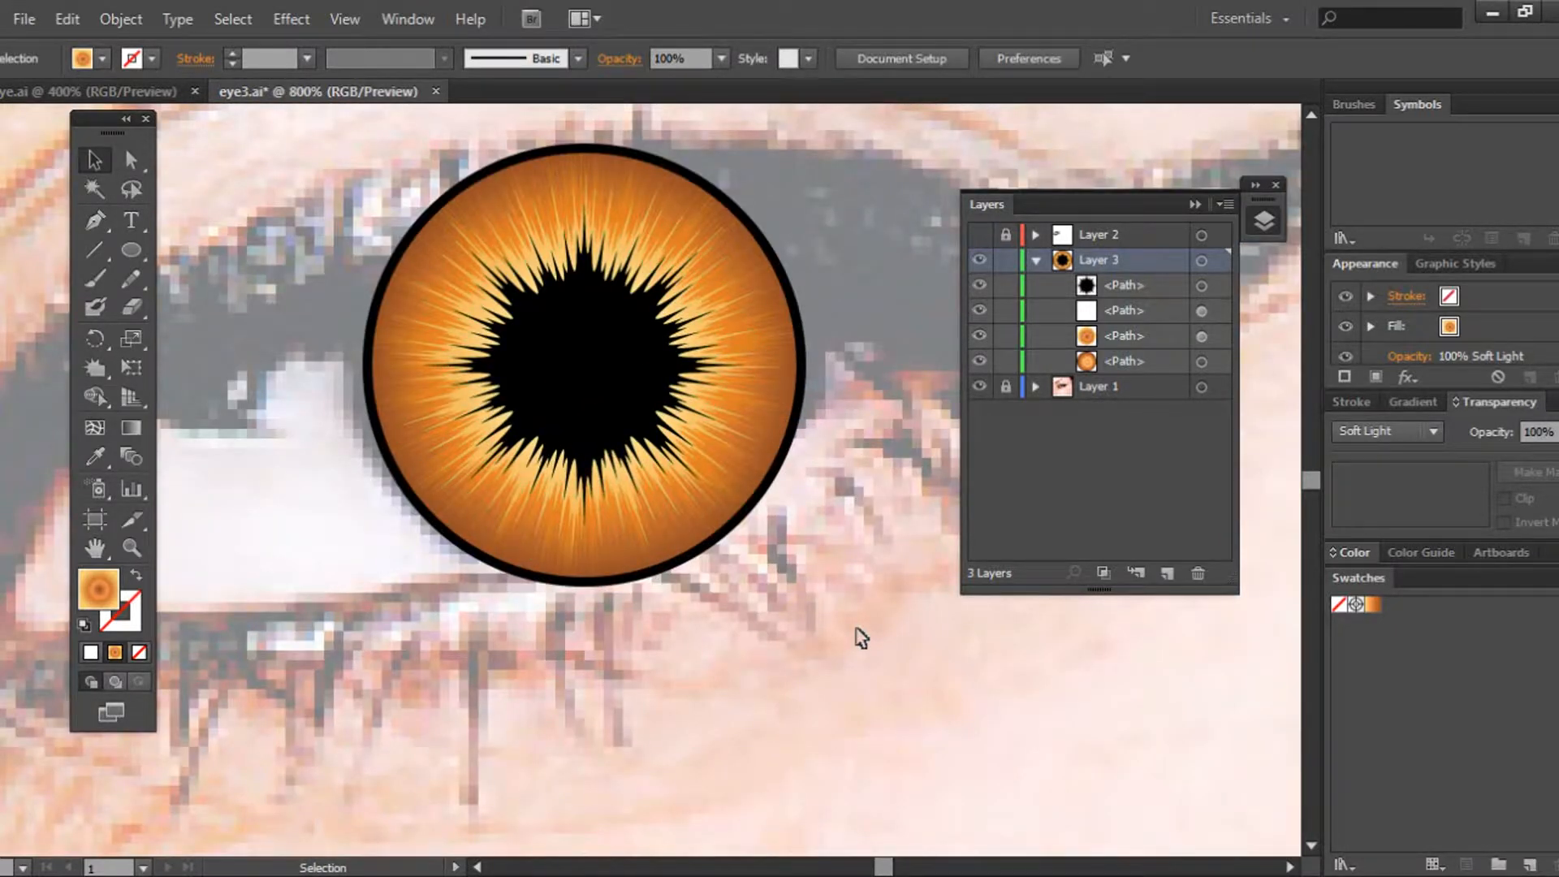
key("ctrl+s")
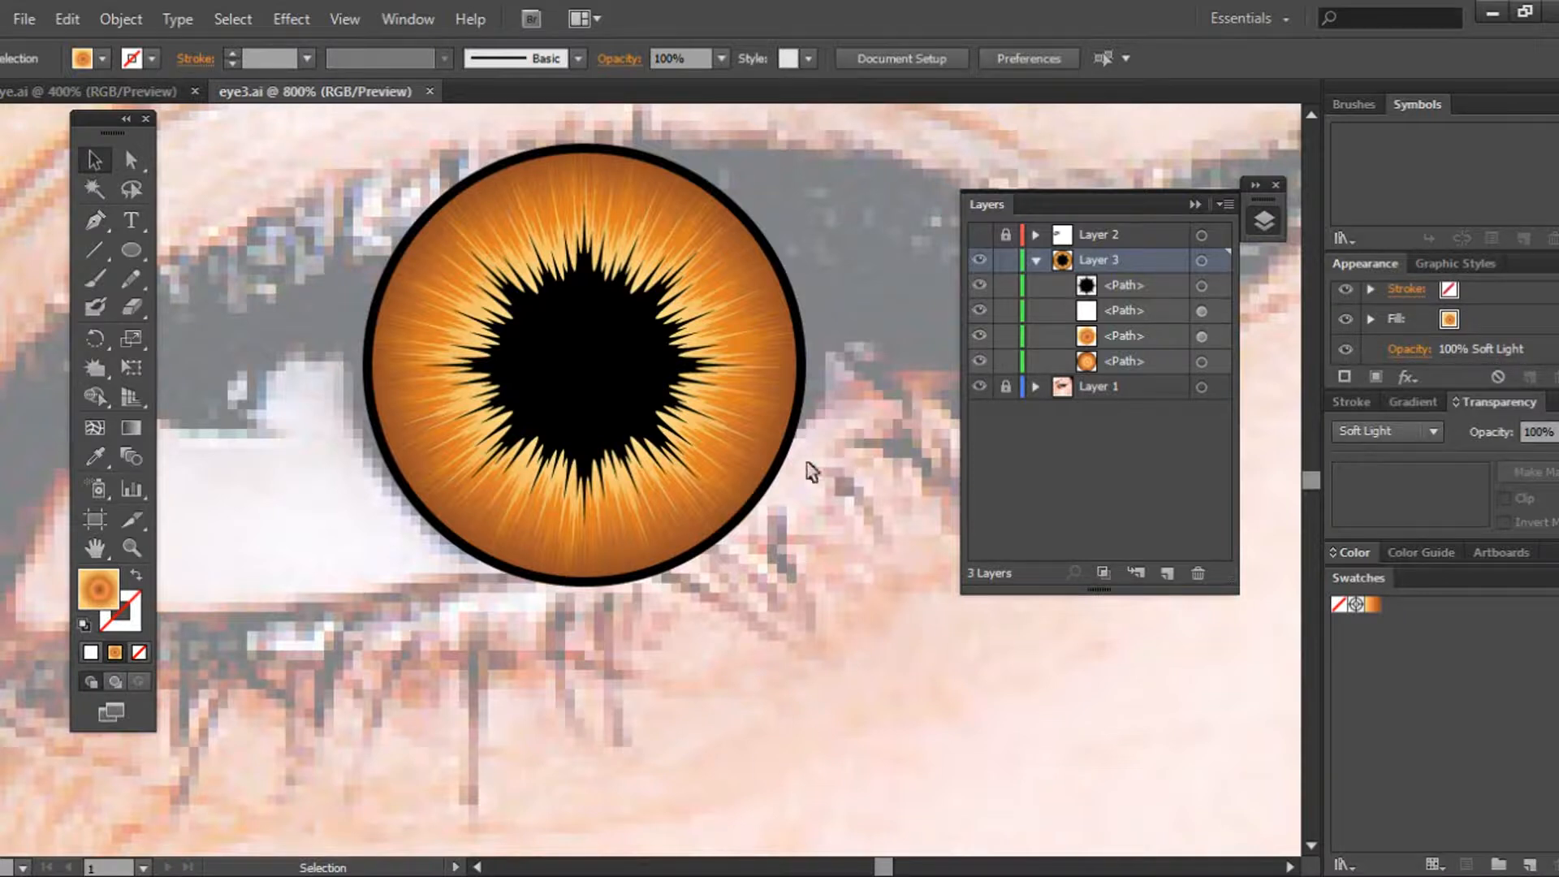
left_click(1166, 575)
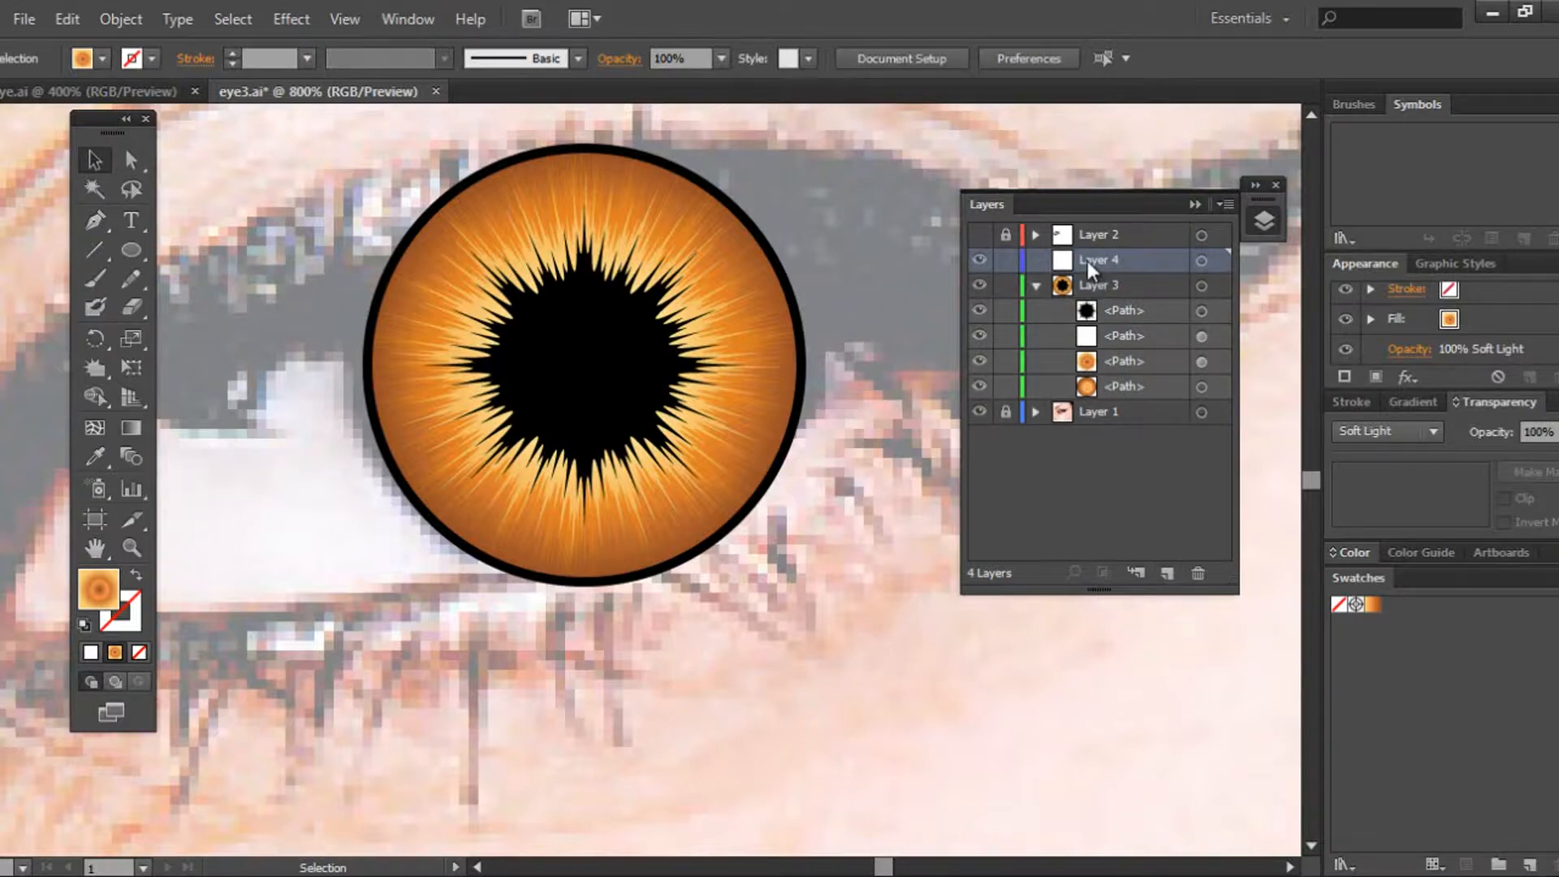
Step: Activate the Pen tool and choose black as the fill colour for drawing on the new layer
key("ctrl+minus")
key("ctrl+minus")
key("ctrl+minus")
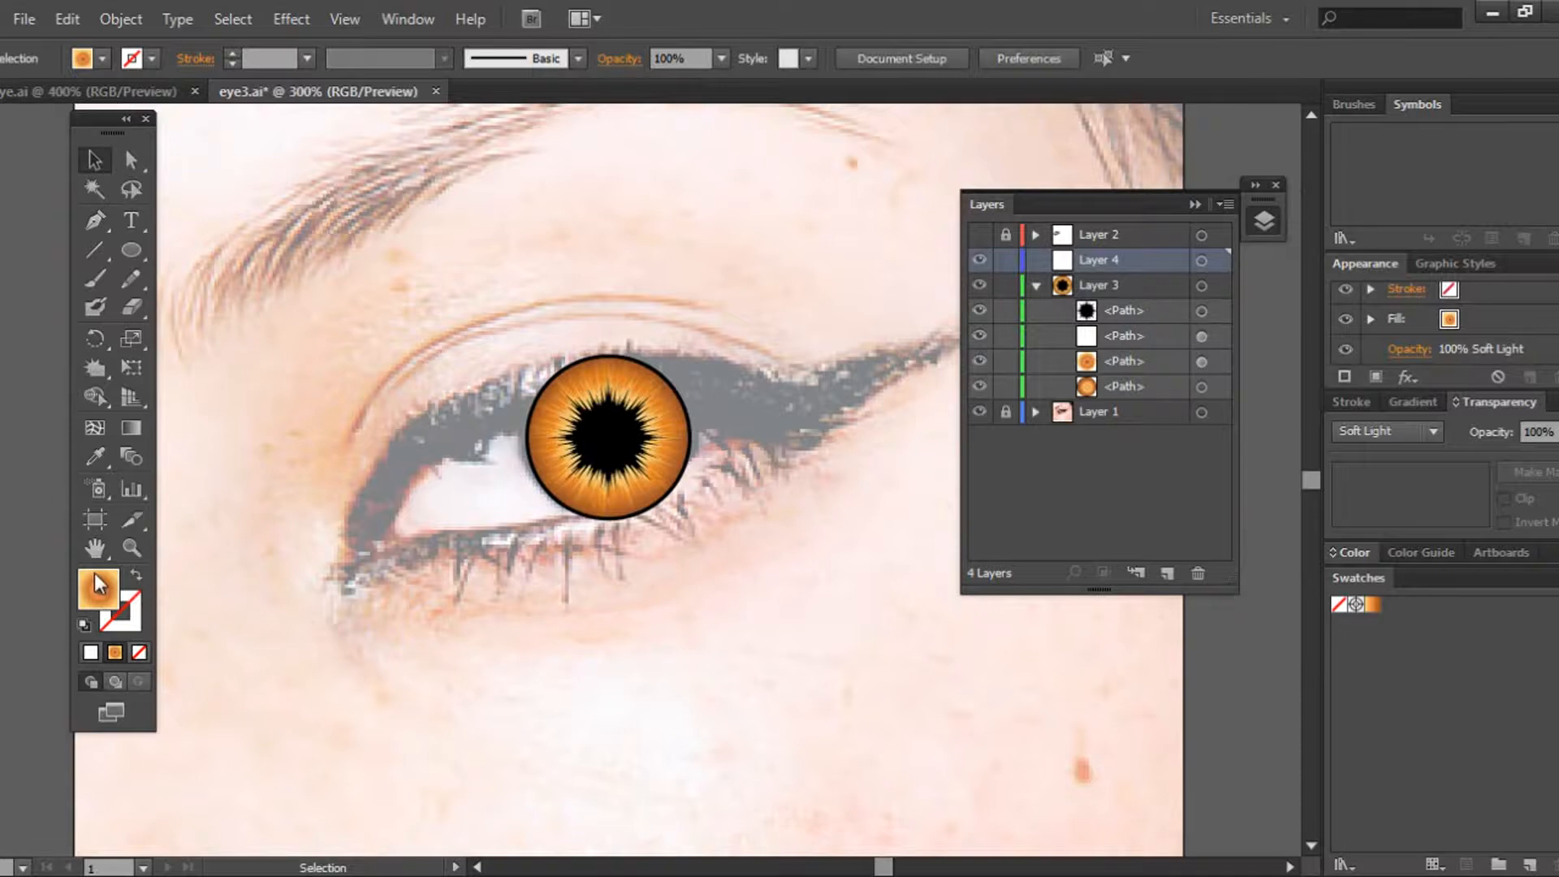
left_click_drag(108, 208, 148, 221)
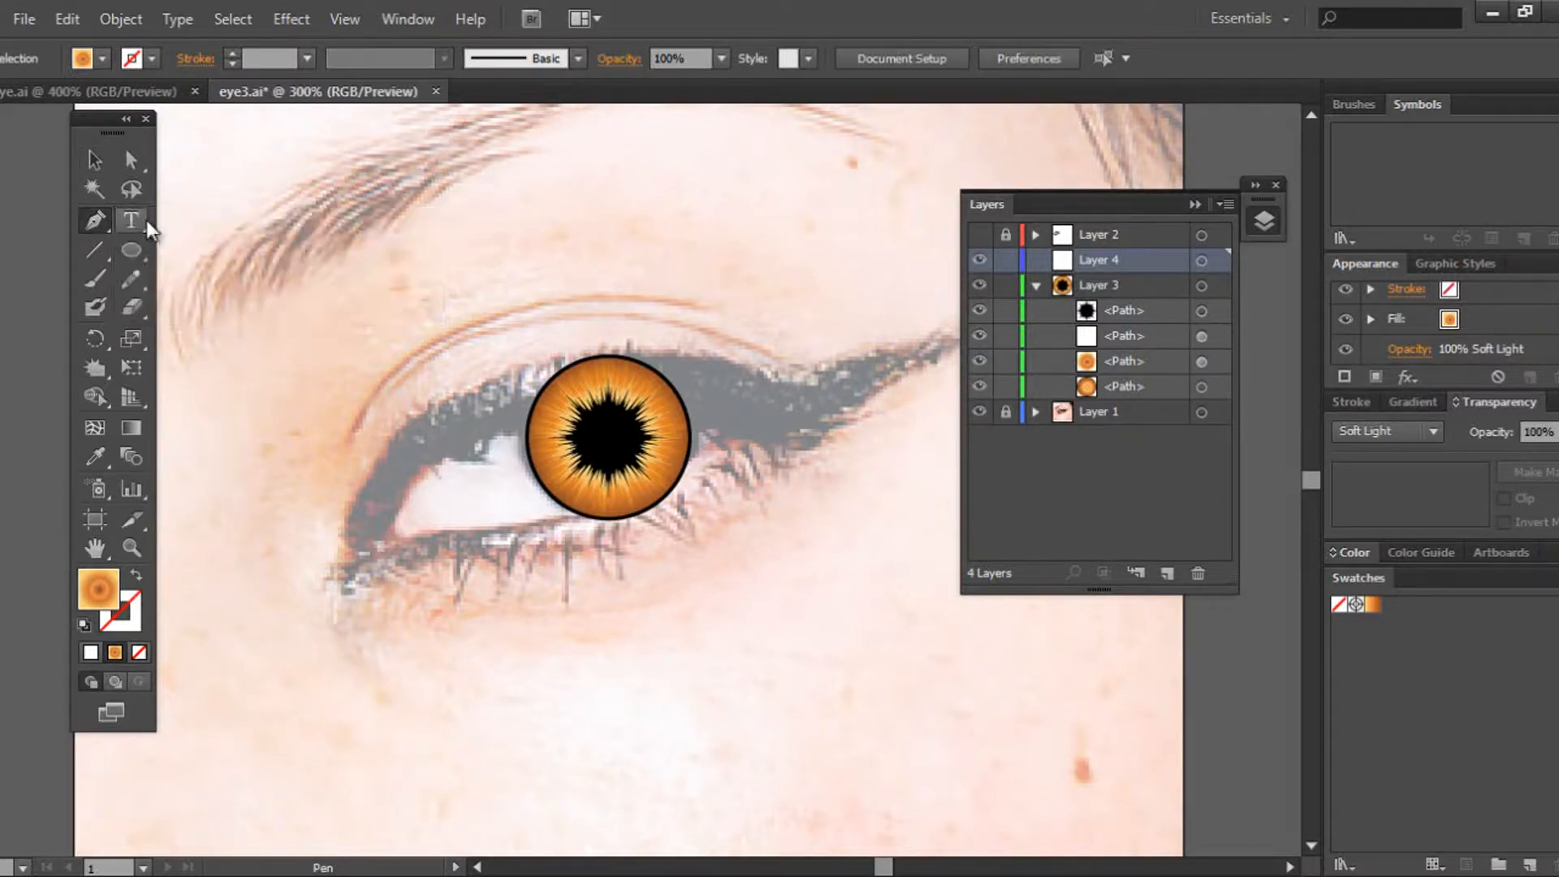
double_click(109, 587)
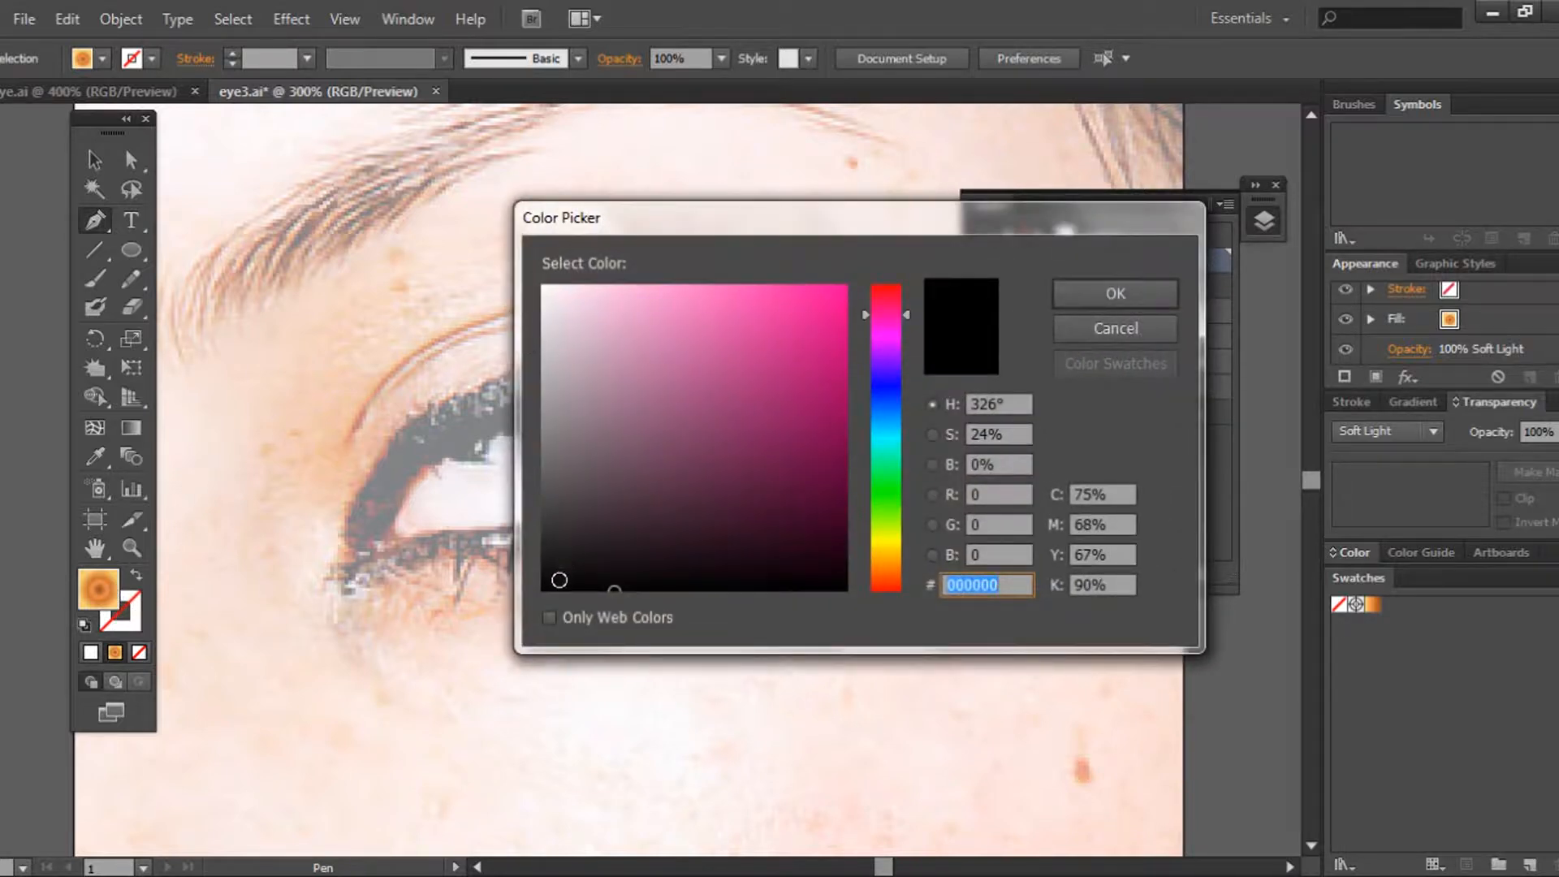
left_click(542, 589)
left_click(1107, 288)
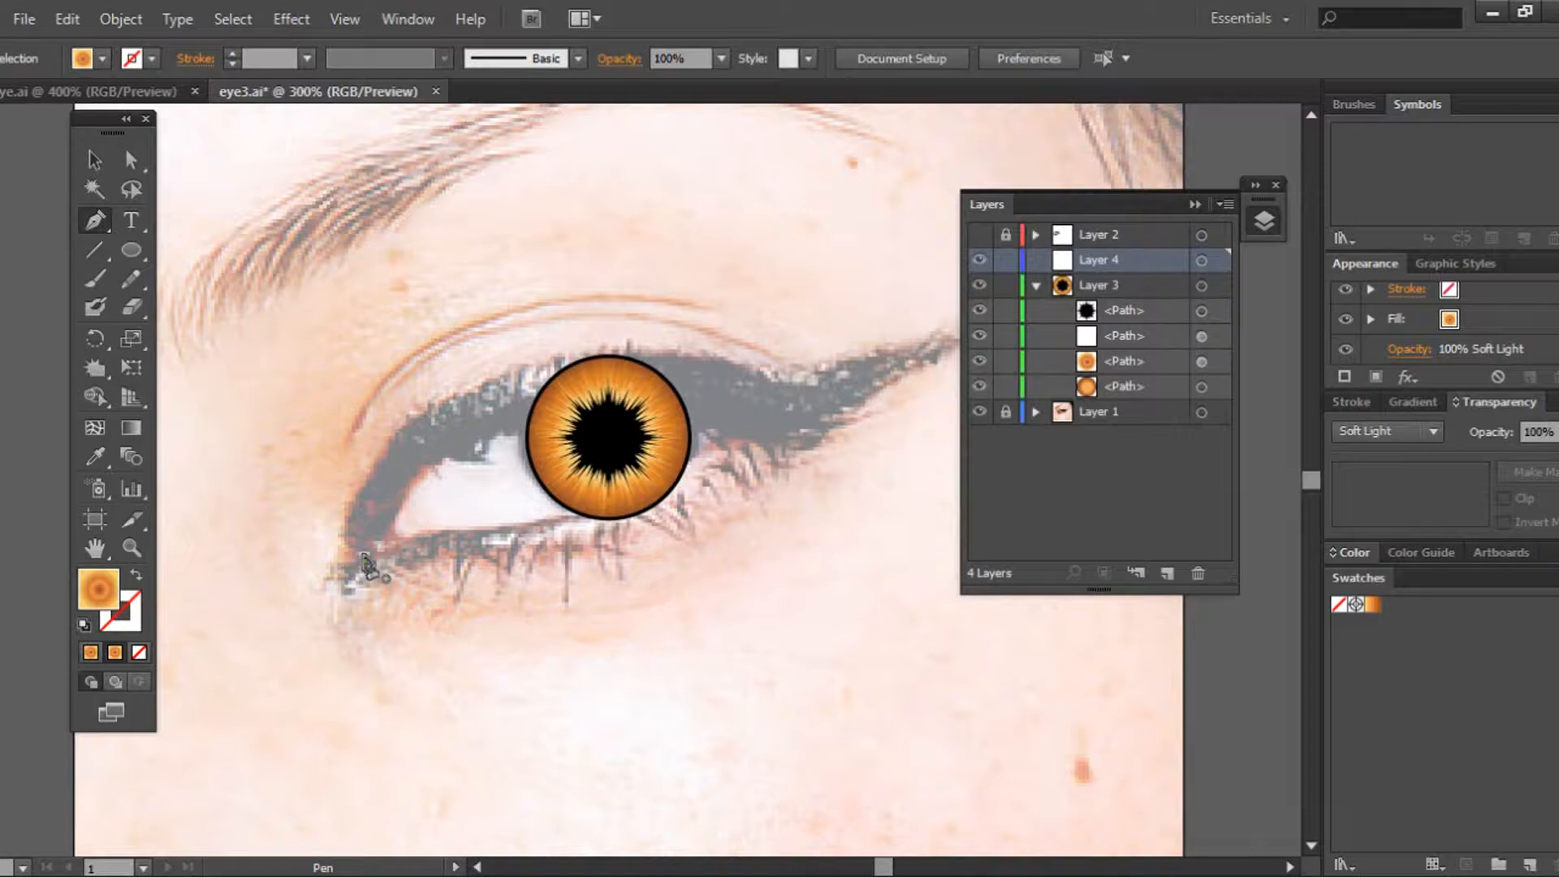
Step: Replace the orange gradient fill with pure black (#000000), leaving the stroke at none
double_click(98, 588)
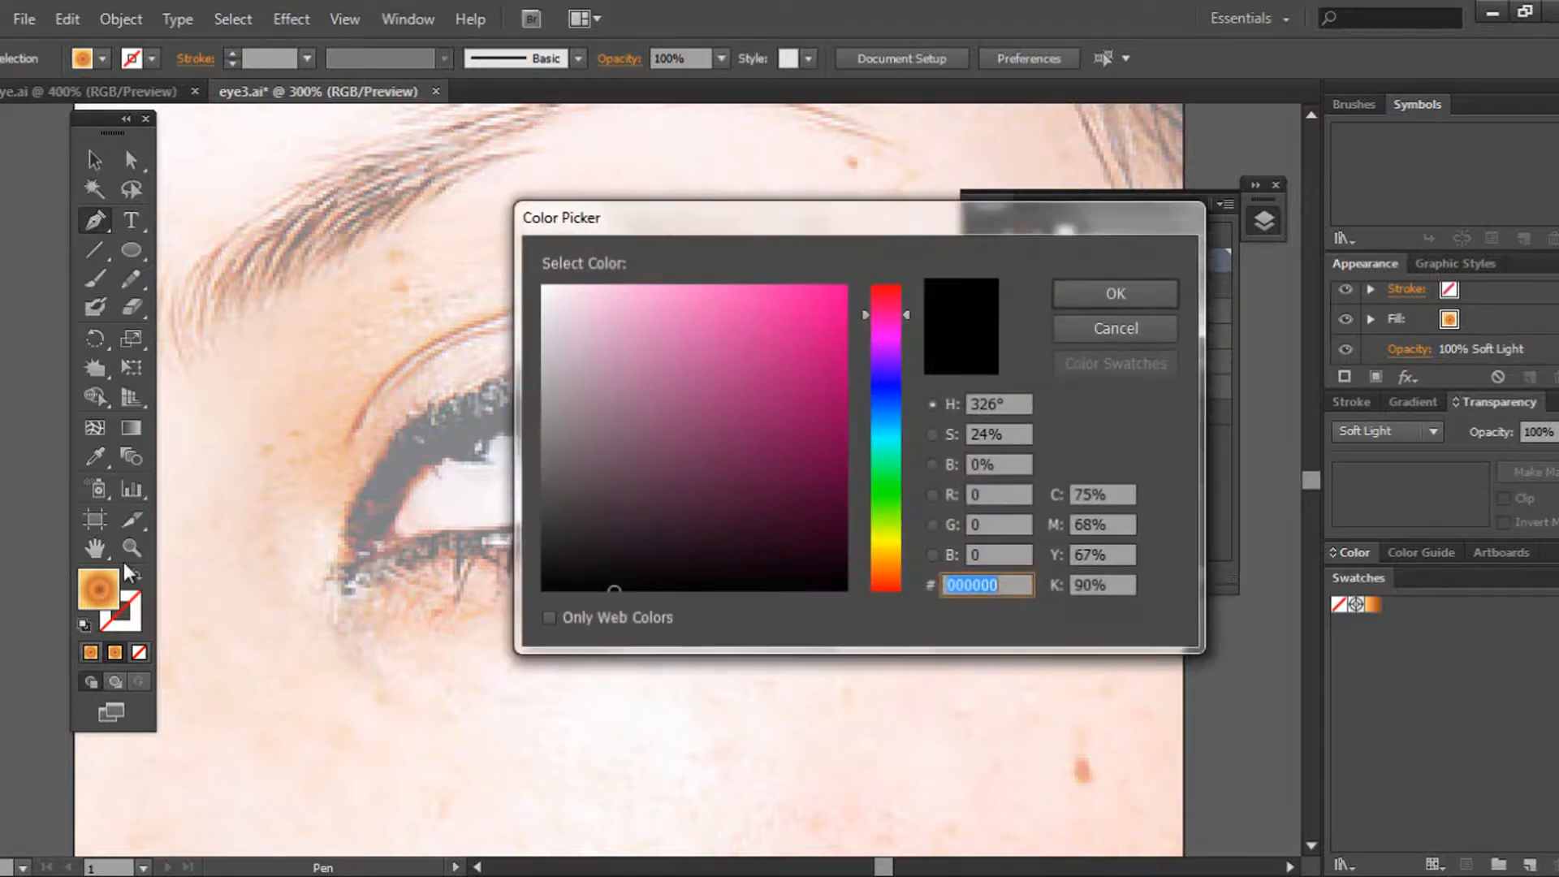
left_click(1114, 327)
left_click(1339, 682)
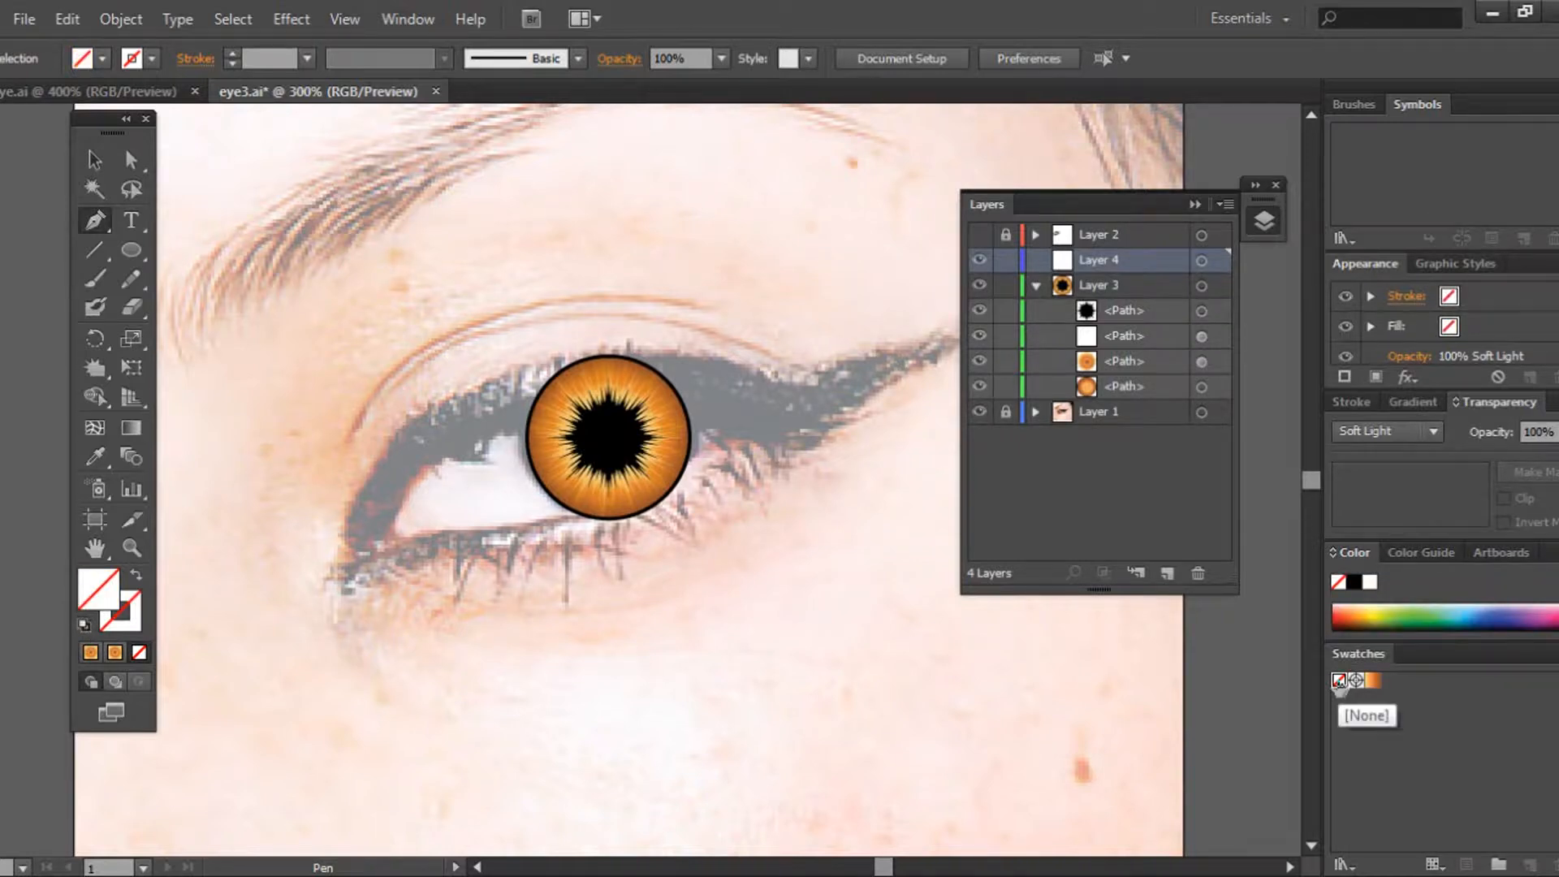
left_click(1353, 582)
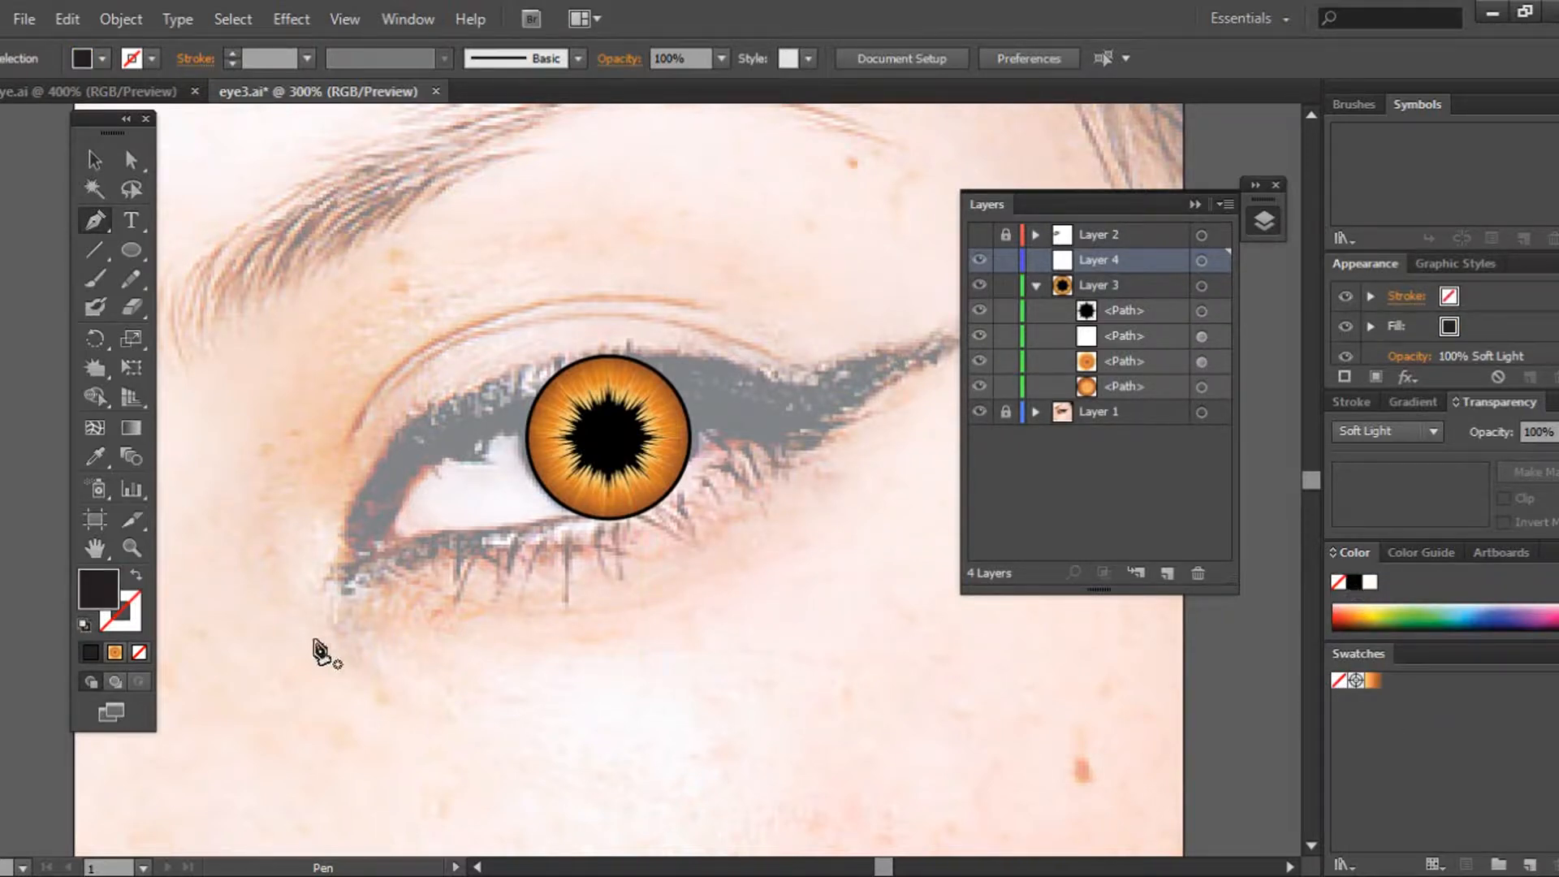
double_click(83, 591)
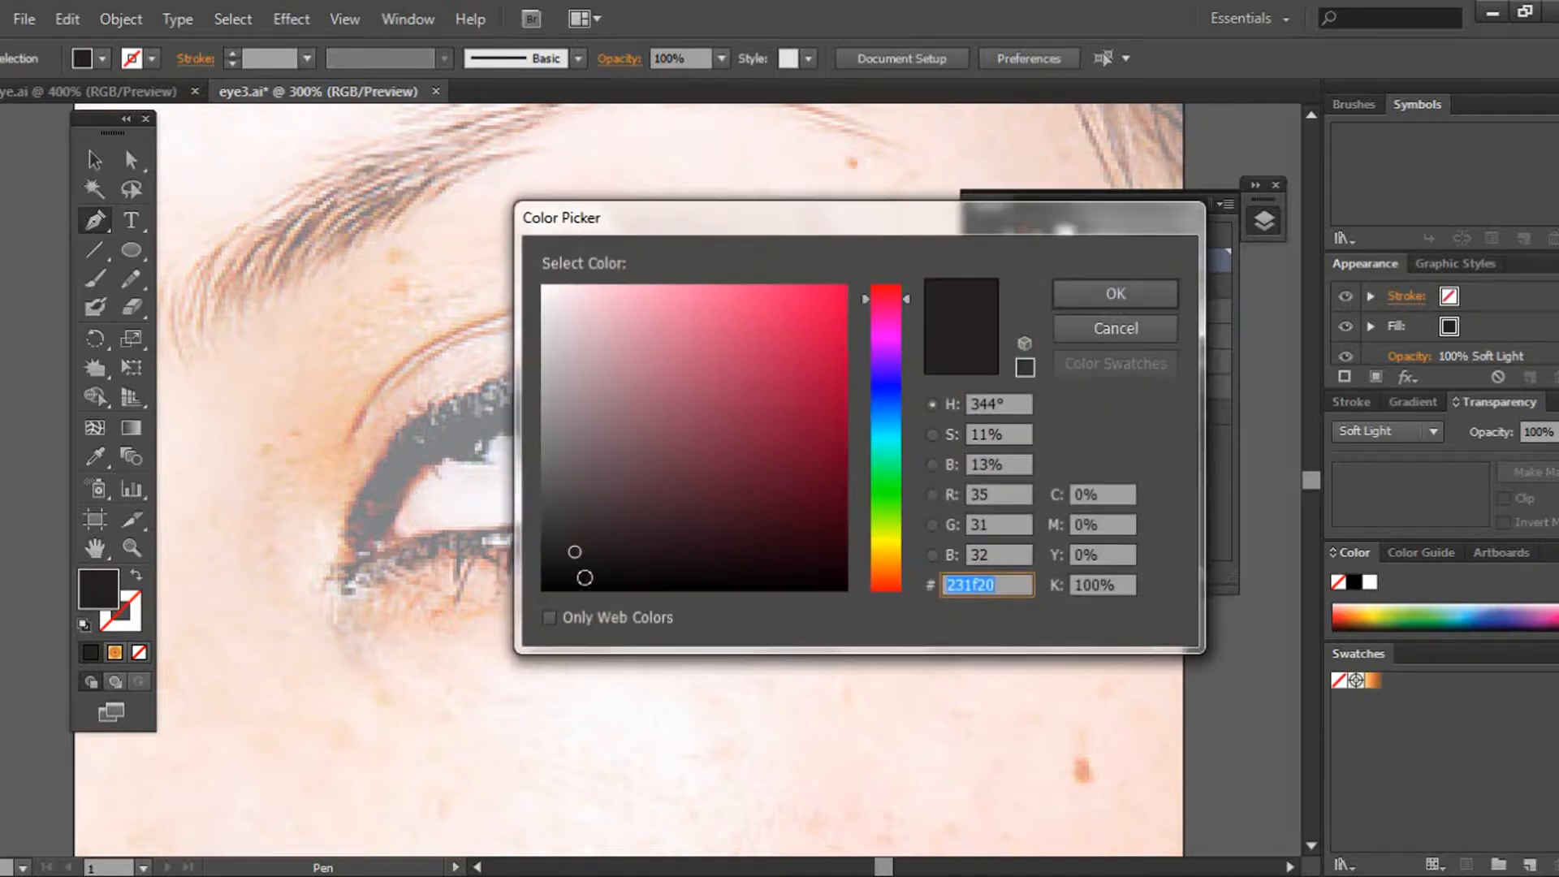
left_click_drag(568, 588, 545, 591)
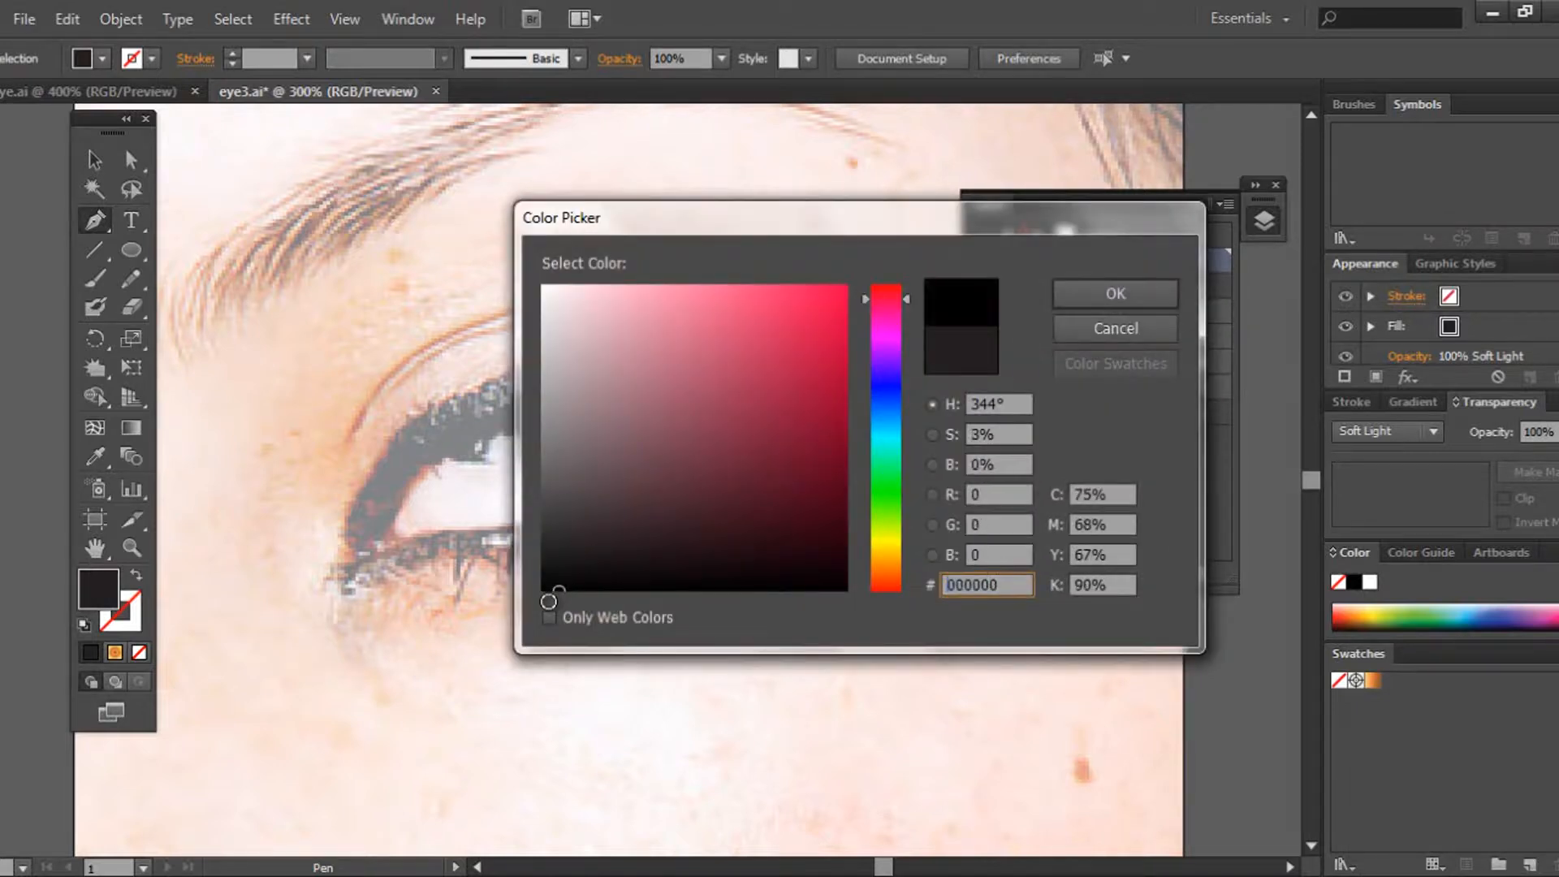
left_click(1137, 294)
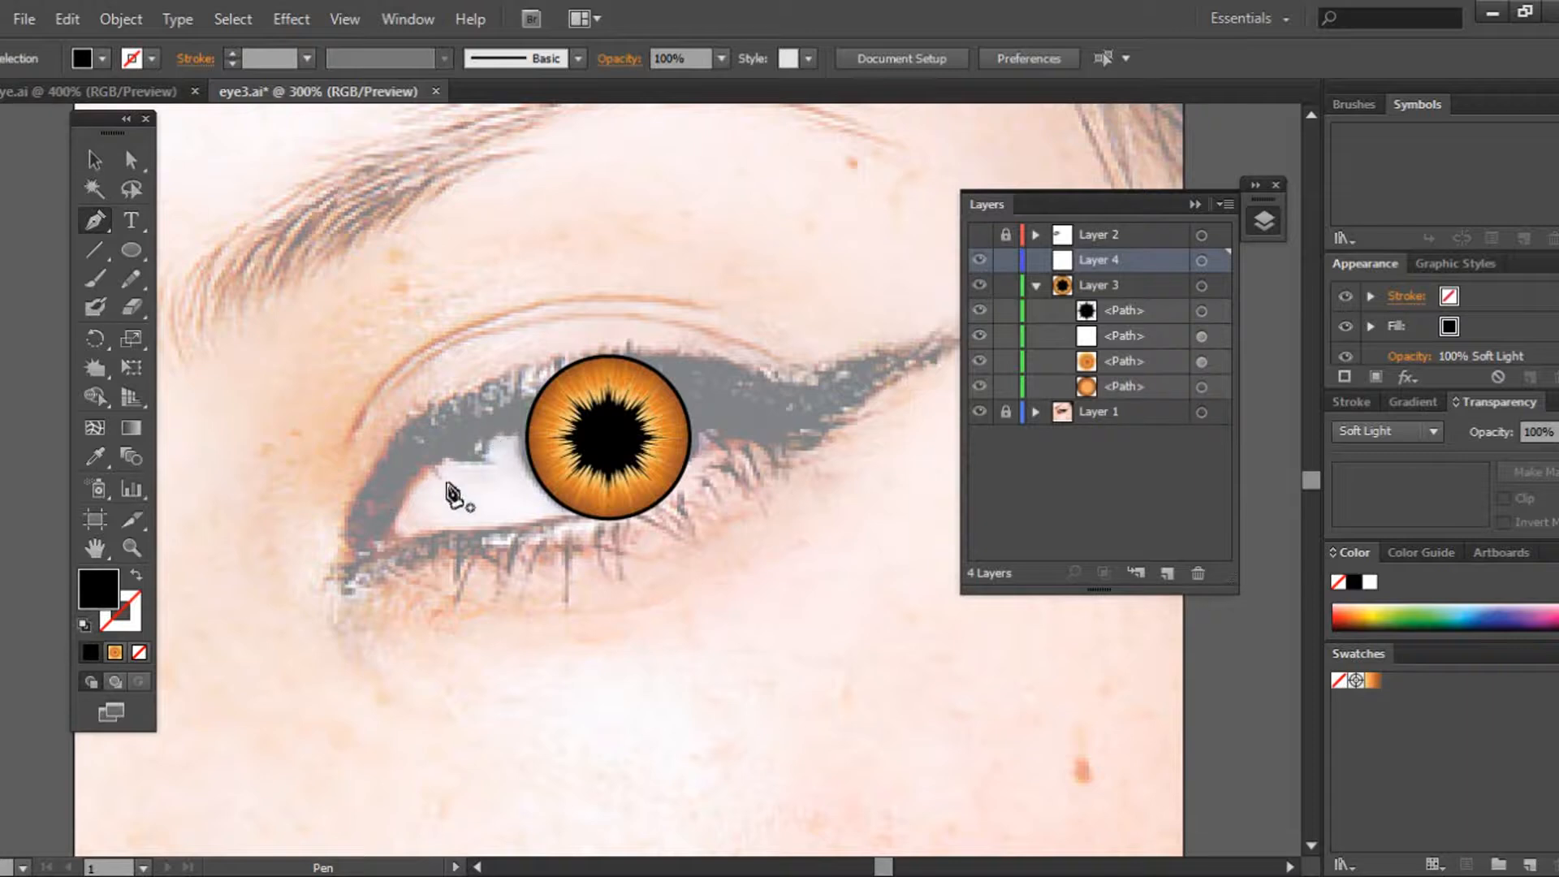
Step: Draw a closed black eyeliner shape with the Pen tool, from the inner eye corner along the upper lid to the winged outer tip and back
left_click(356, 567)
left_click_drag(640, 325, 1131, 539)
key("ctrl+minus")
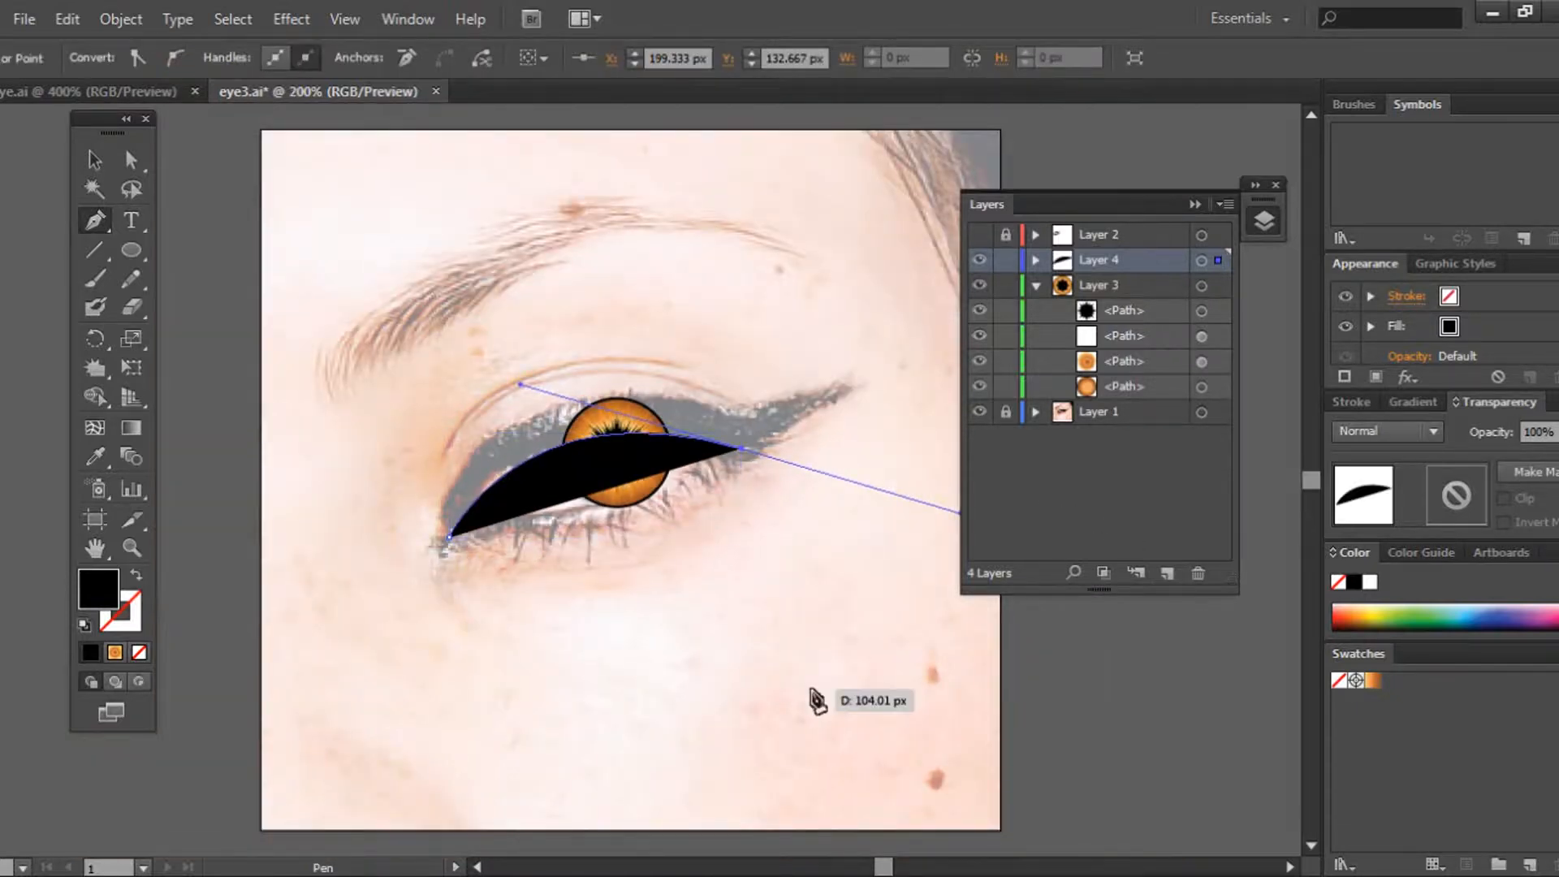
left_click(1196, 205)
key("ctrl")
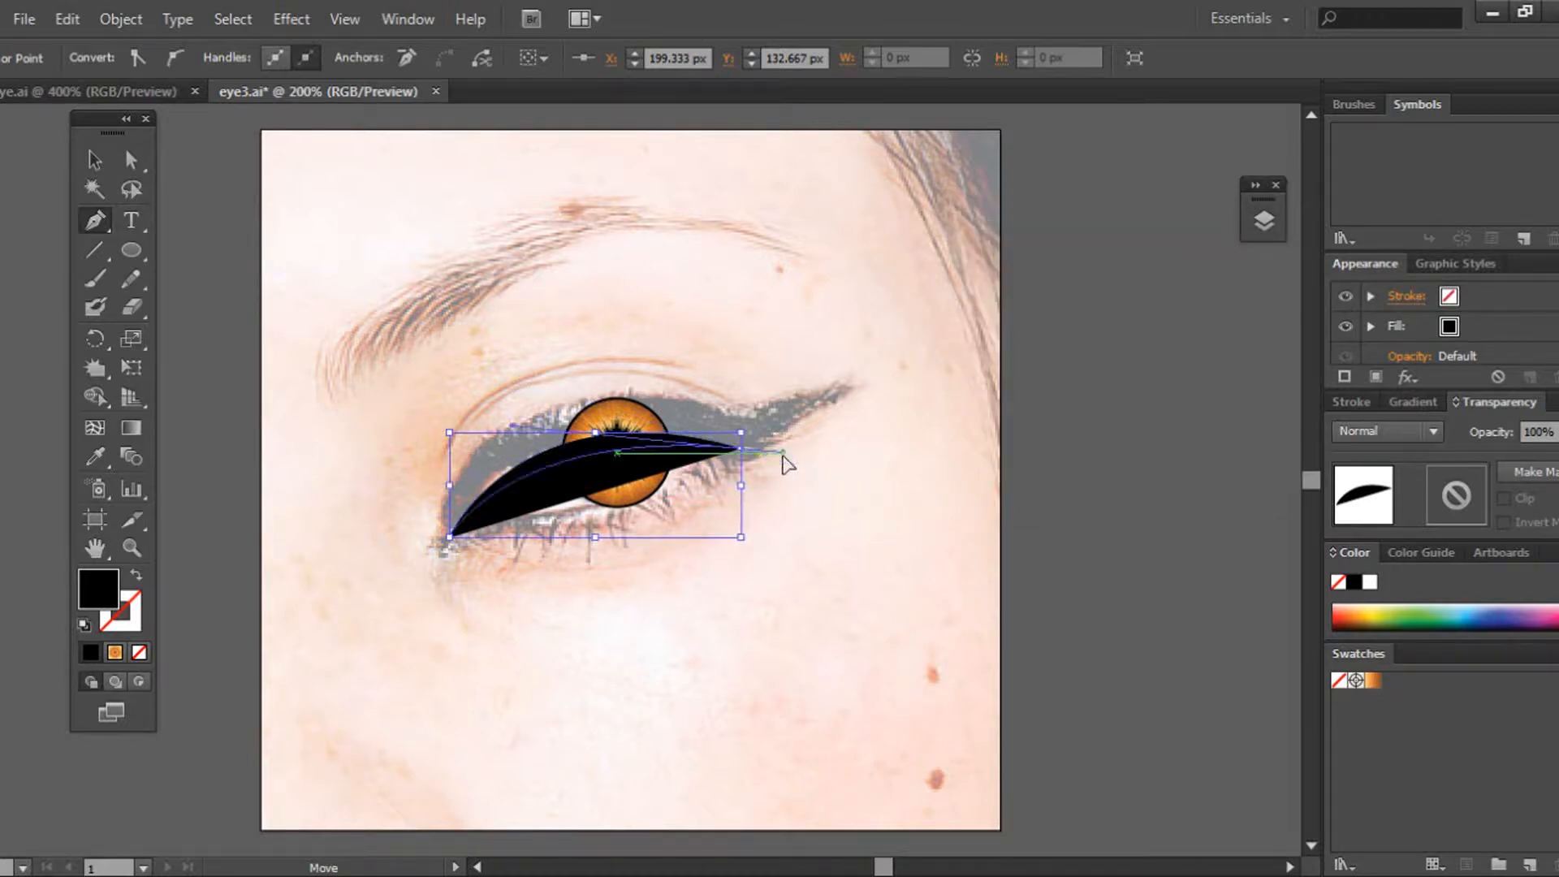
left_click_drag(783, 456, 782, 460)
left_click_drag(844, 396, 854, 392)
left_click_drag(737, 412, 685, 411)
left_click_drag(453, 534, 349, 760)
key("v")
left_click(369, 295)
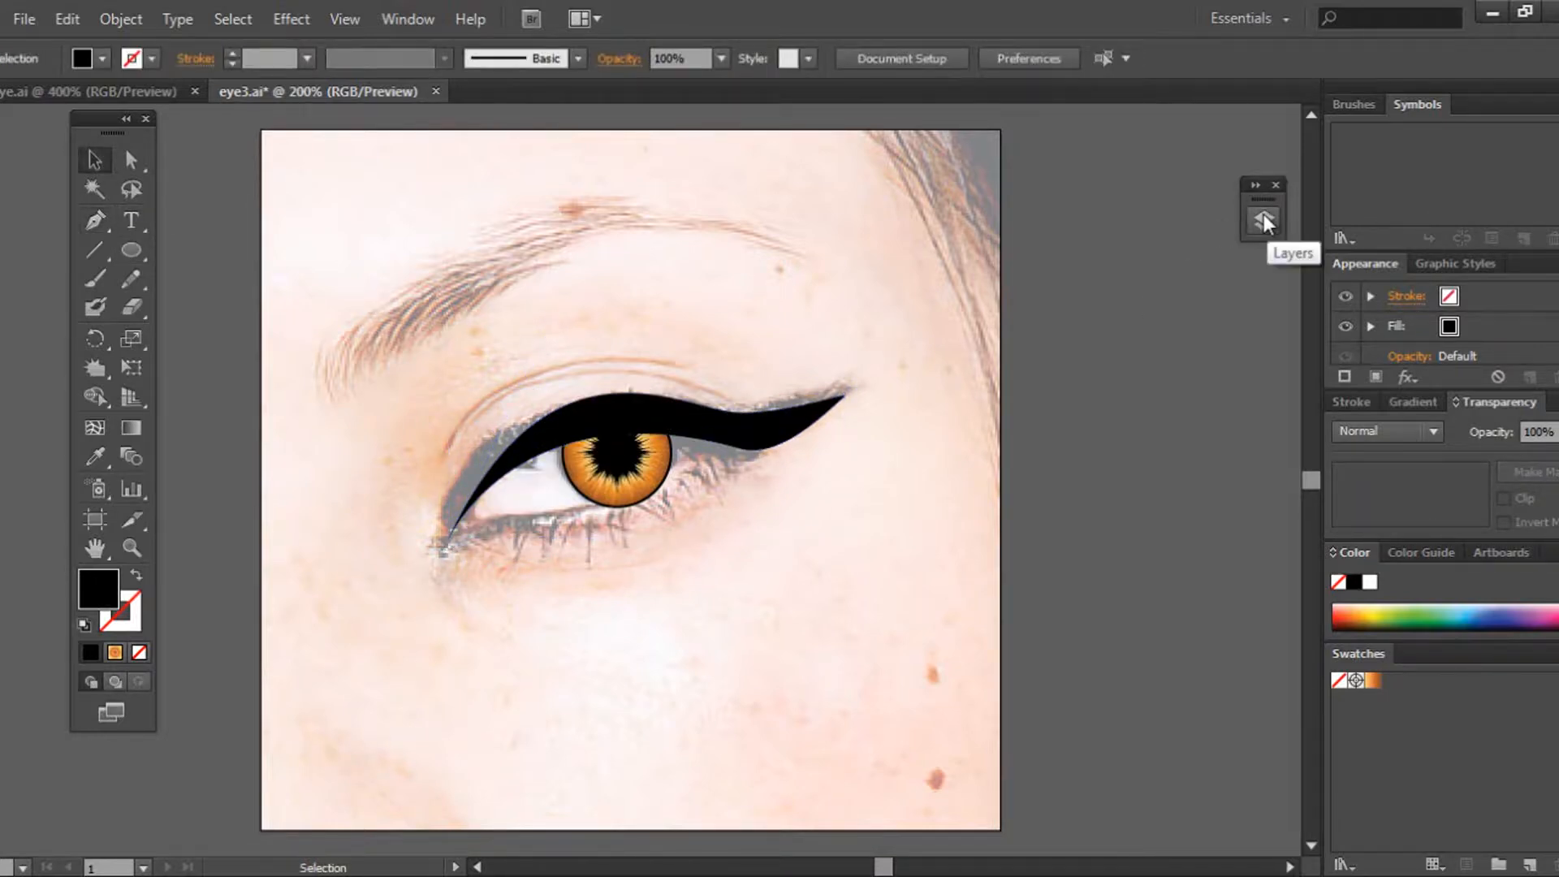
Step: Draw an unfilled 1 pt black line from the inner eye corner along the lower lid to the outer side of the eye
key("ctrl+plus")
left_click(95, 220)
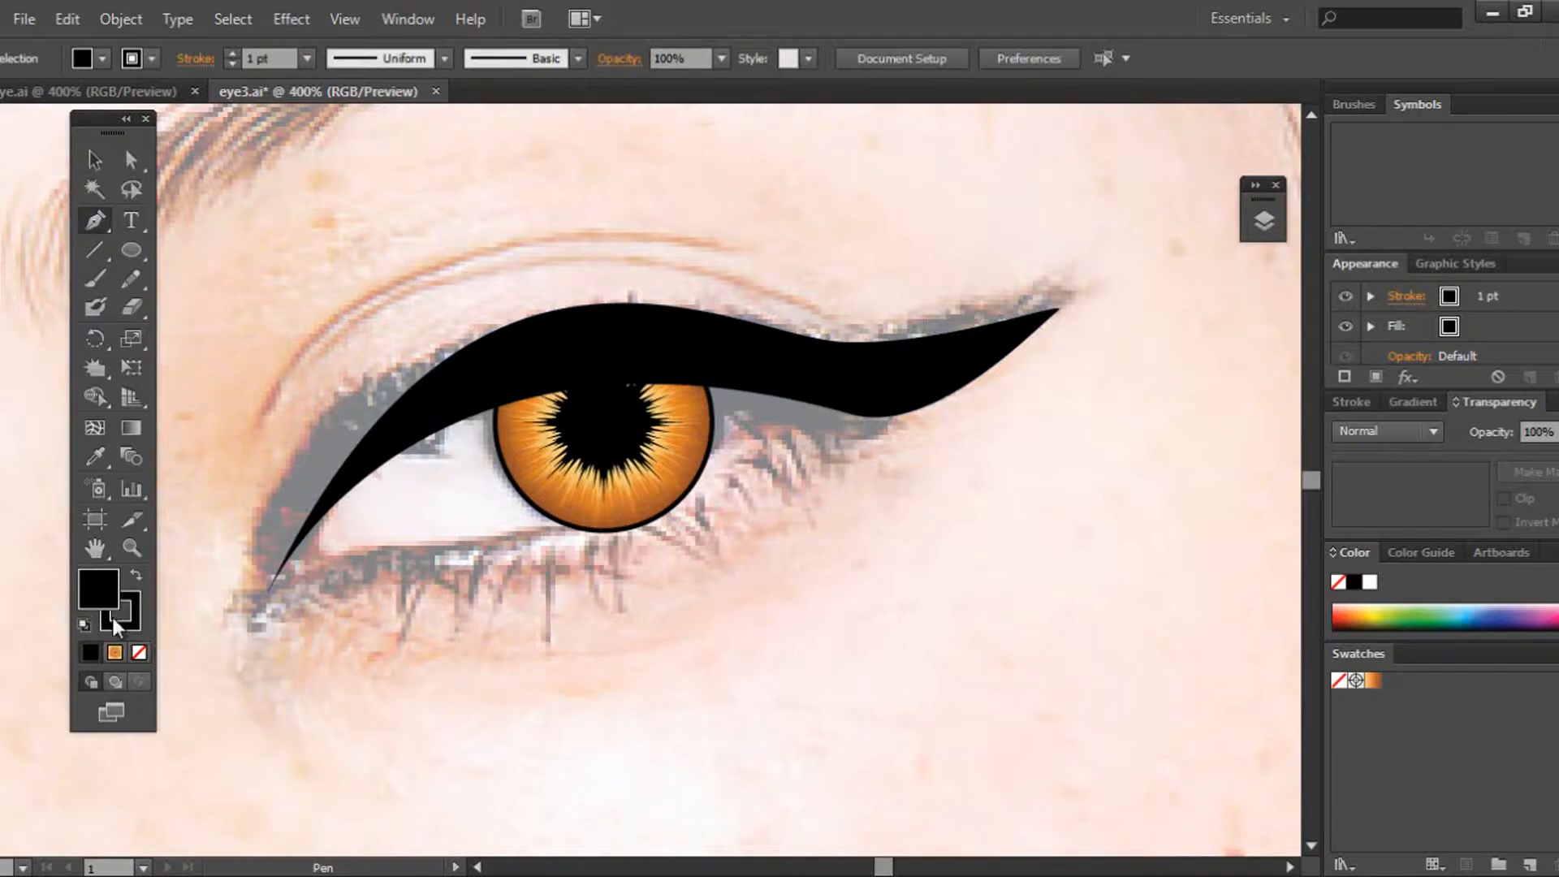
key("/")
left_click_drag(278, 575, 356, 552)
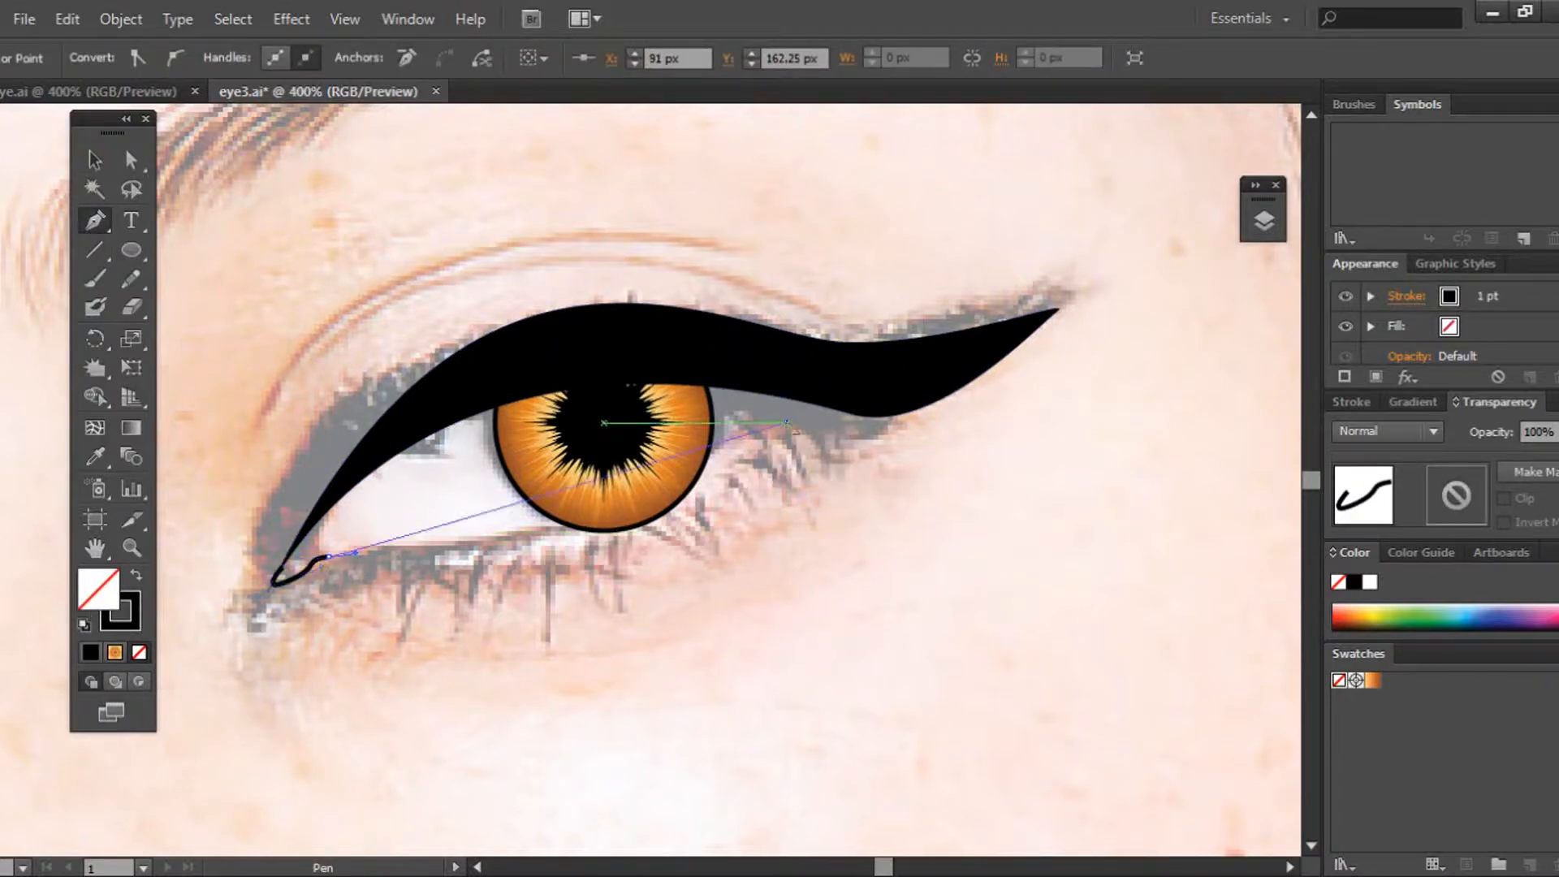
left_click_drag(787, 422, 886, 275)
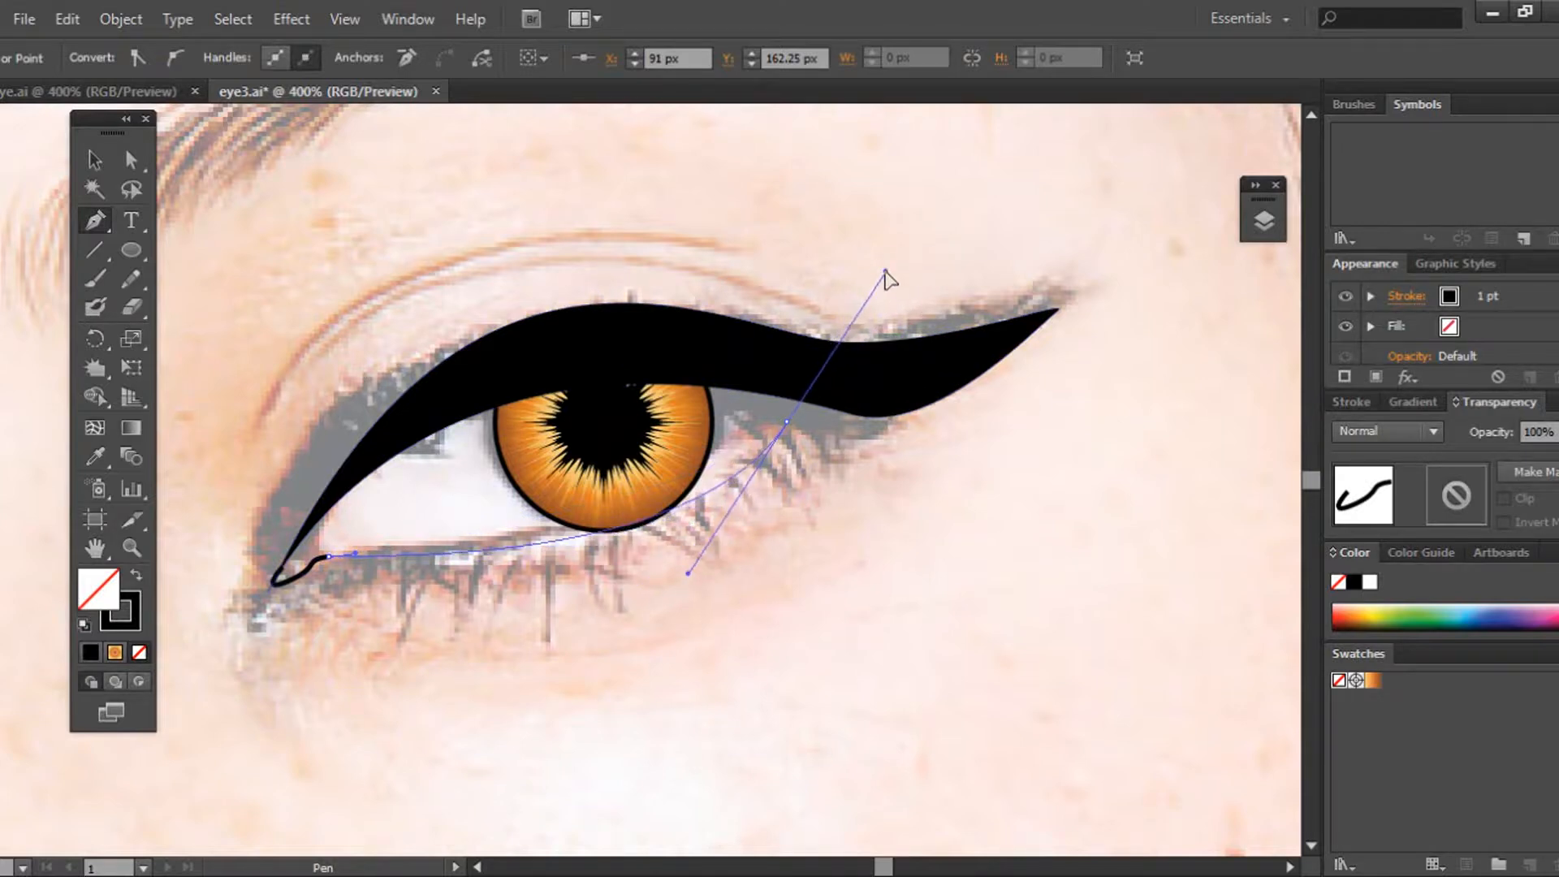
left_click(94, 160)
left_click(378, 548)
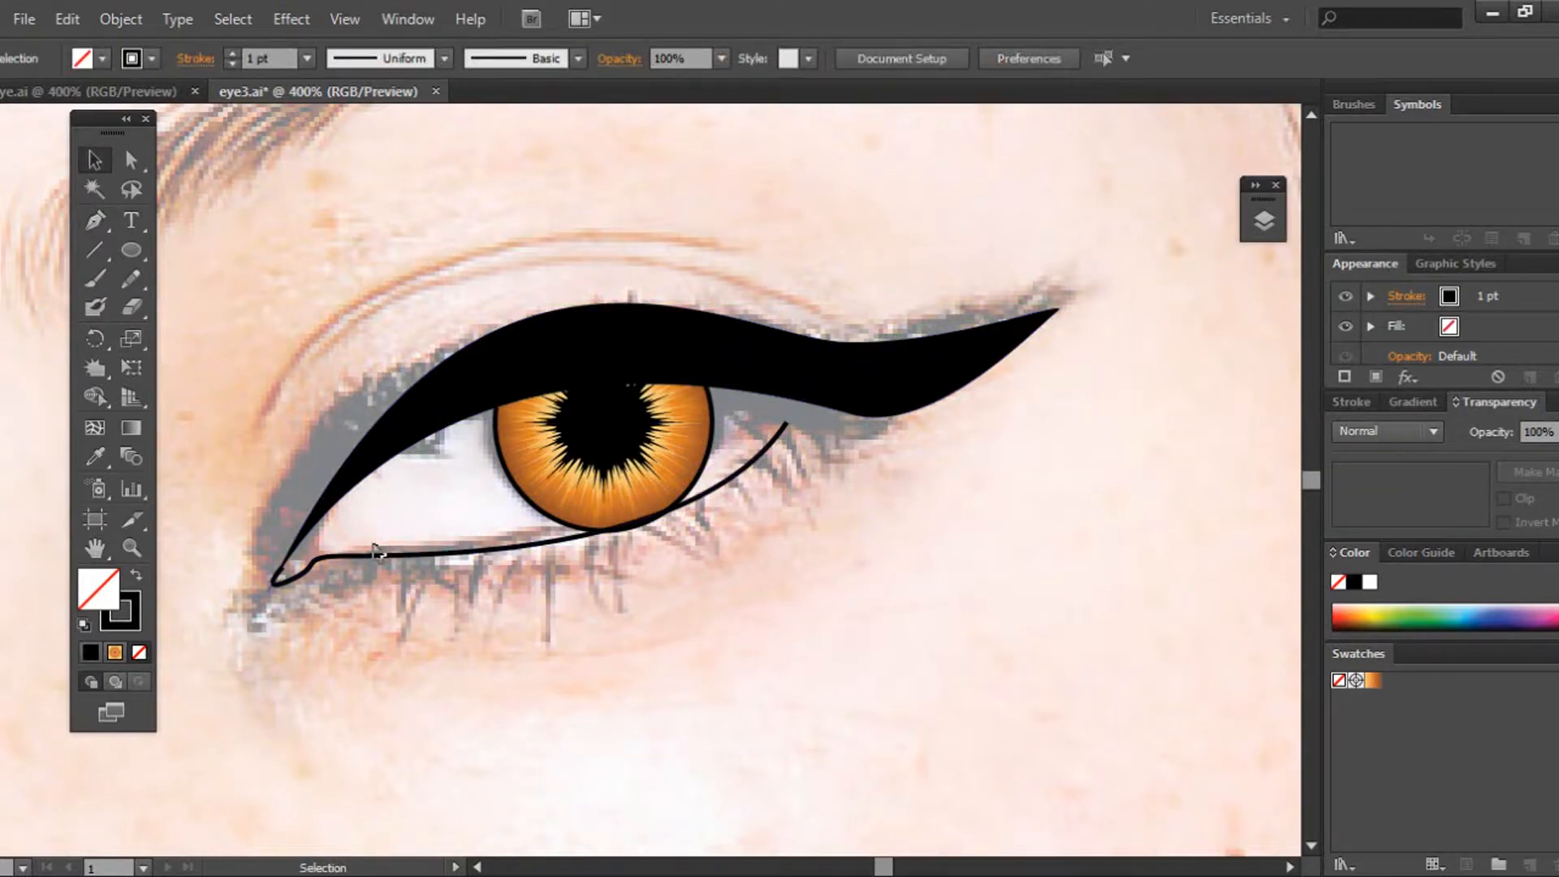
Step: Draw a second curved line branching off the lower lid line and running just above it to the outer side of the eye
left_click(95, 221)
left_click(419, 554)
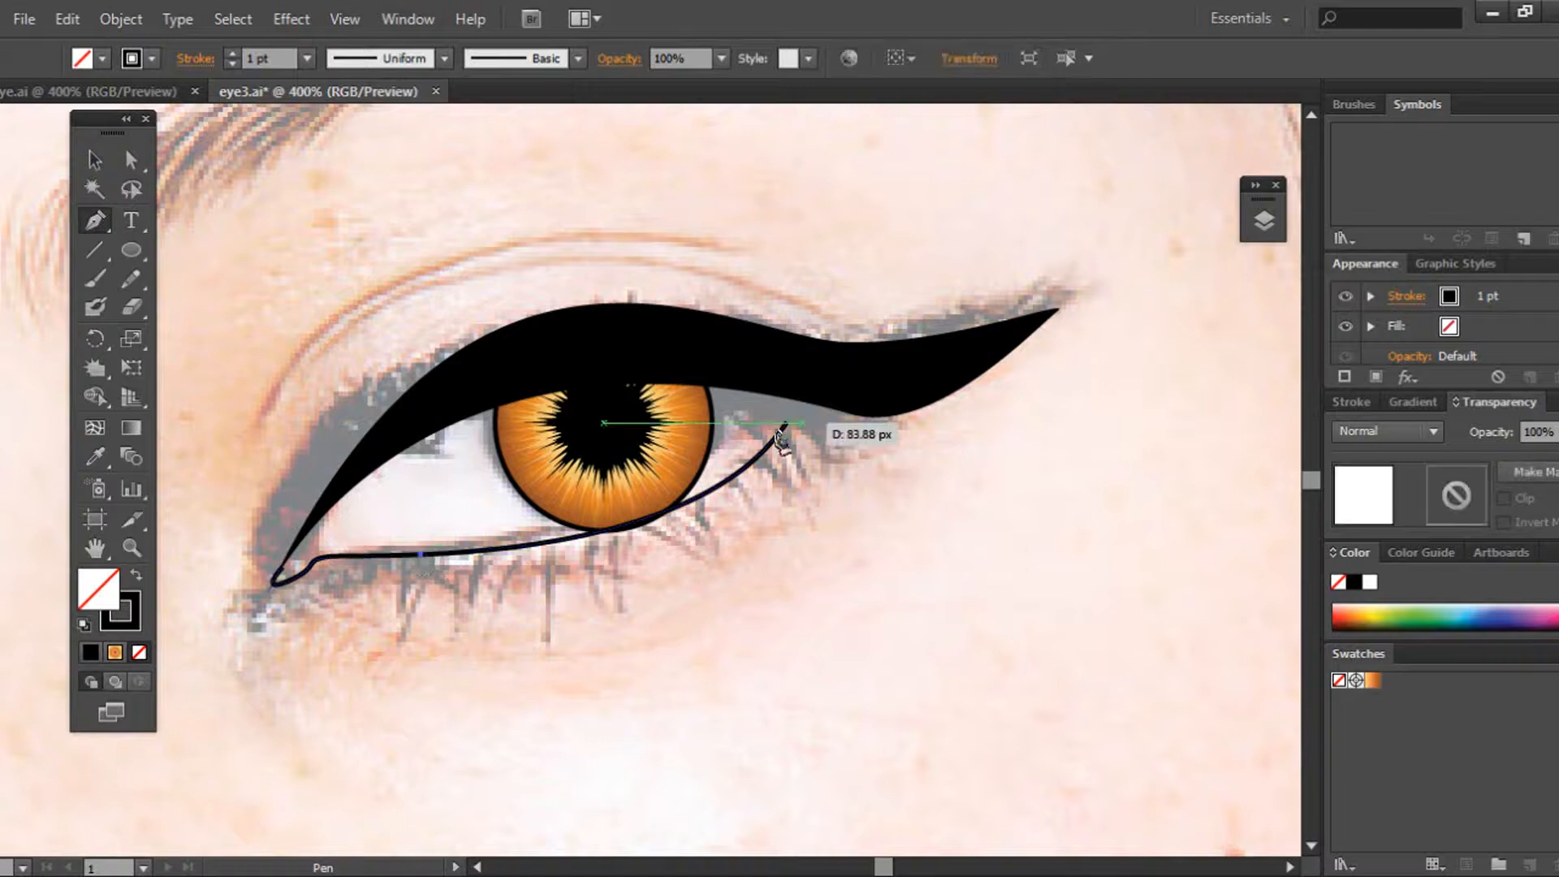
left_click_drag(730, 440, 836, 345)
key("v")
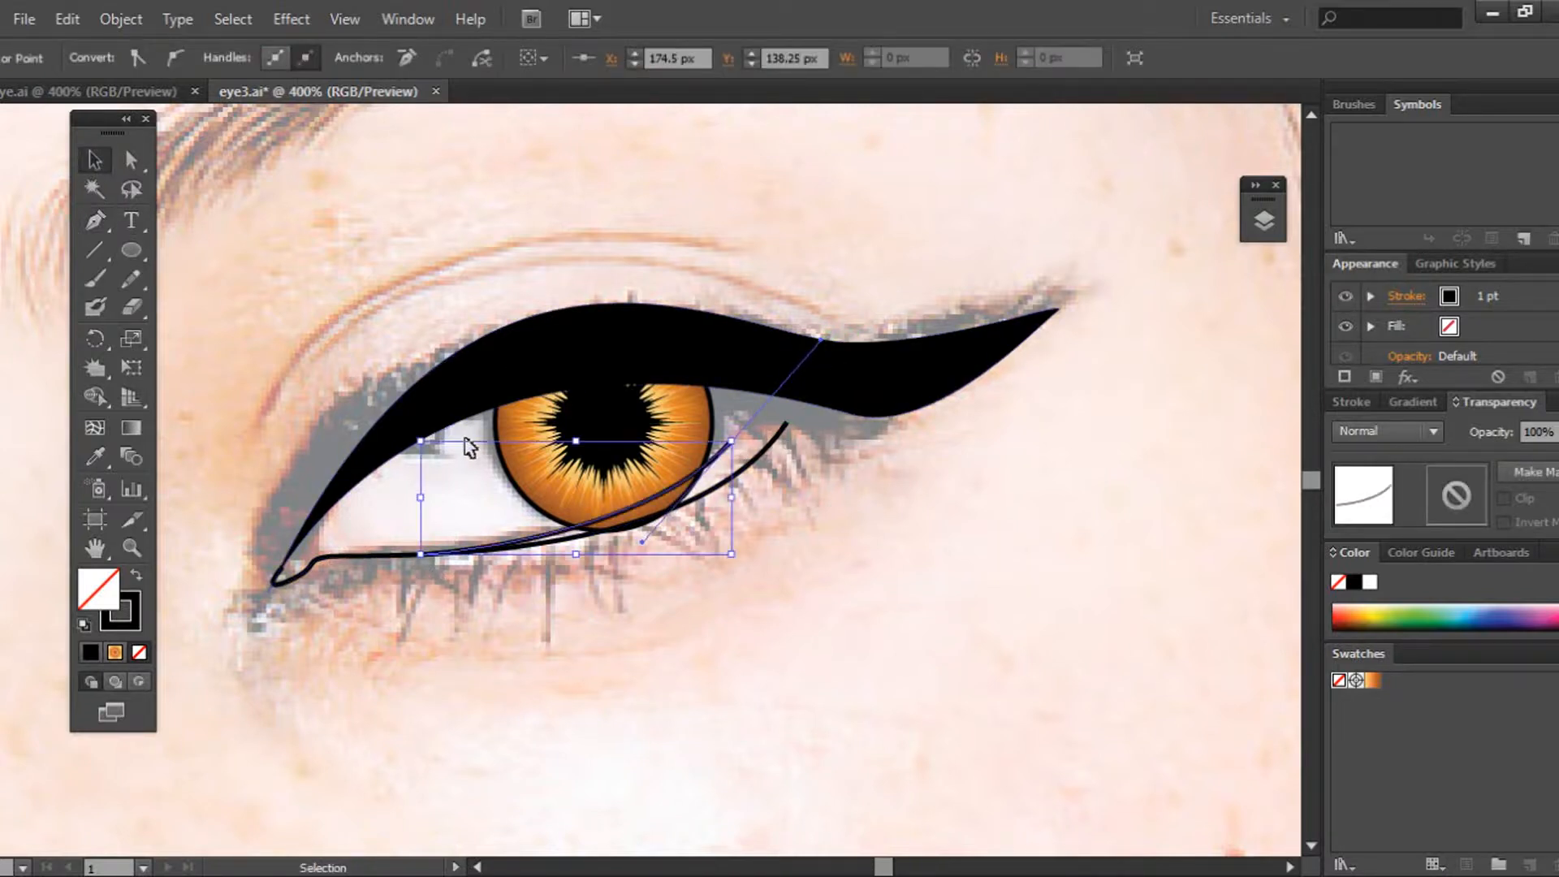
left_click(440, 459)
Step: Select all iris shapes in Layer 3, scale them down slightly and reposition them between the eyeliner and the lower lid line
left_click(1264, 221)
left_click(1036, 285)
left_click(1036, 285)
left_click(1036, 285)
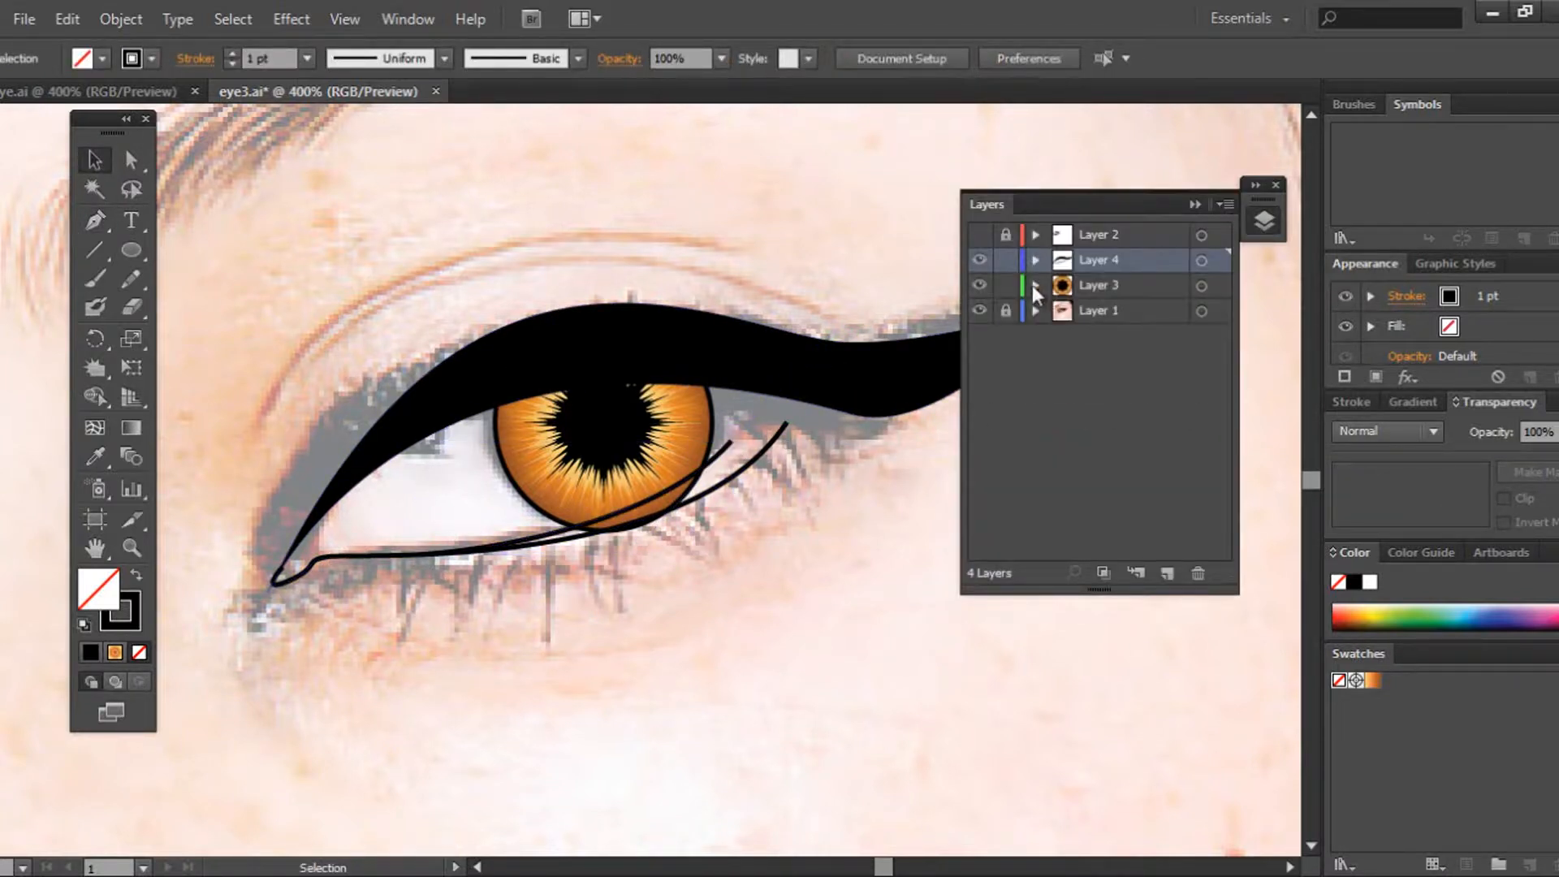
left_click(1036, 285)
left_click(1201, 286)
left_click_drag(721, 538, 698, 526)
mouse_move(607, 427)
left_mouse_down()
mouse_move(598, 411)
mouse_move(587, 423)
left_mouse_up()
left_click_drag(557, 326, 553, 320)
left_click(502, 255)
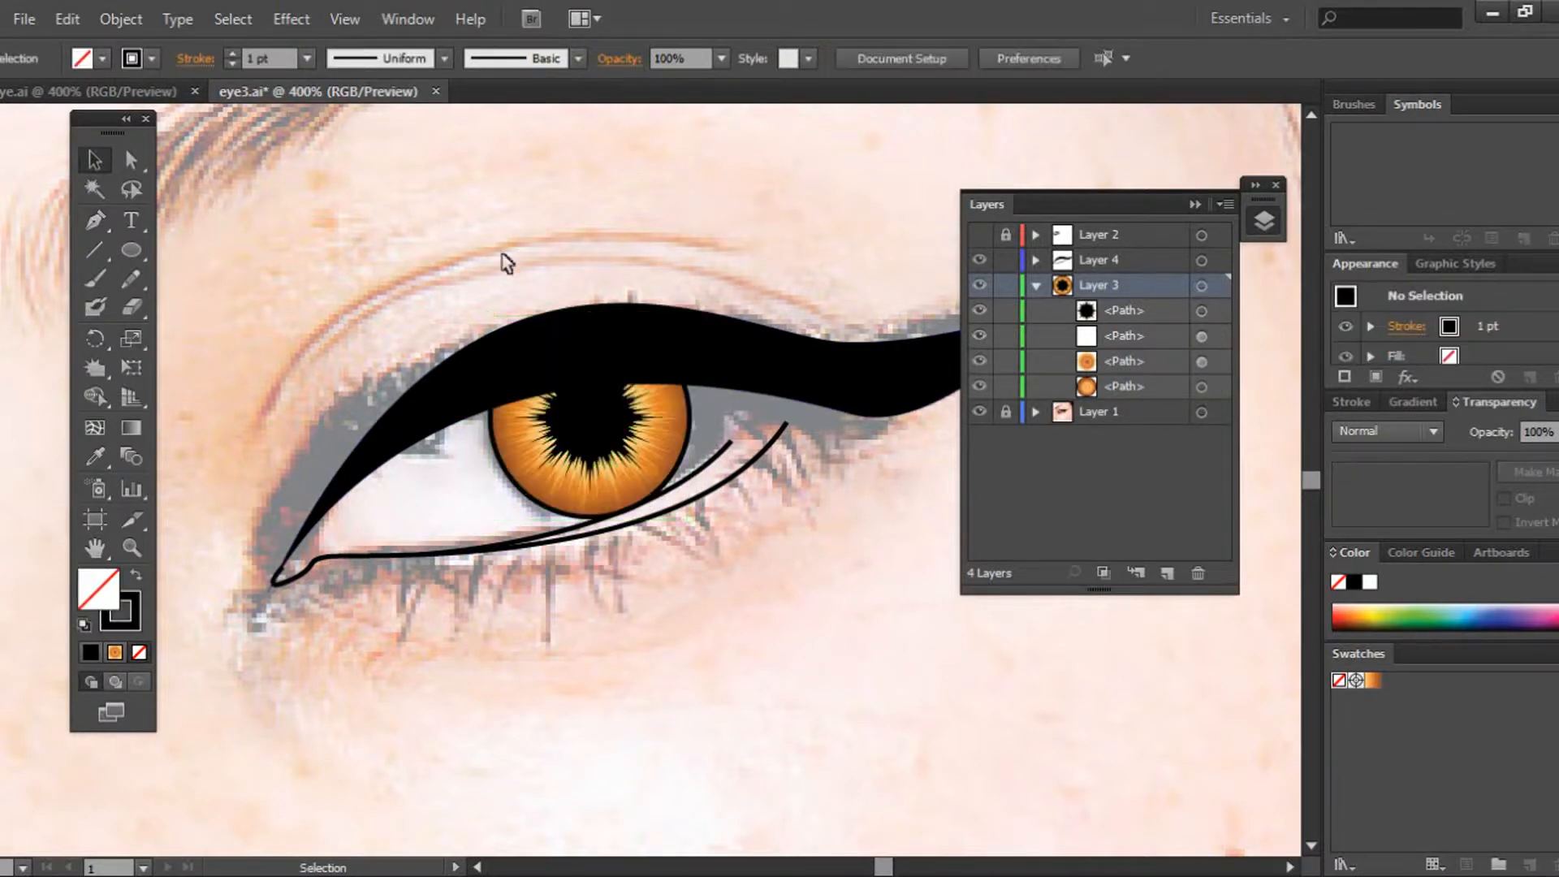
Step: Draw a short curved line across the inner eye corner, joining the upper eyeliner to the lower lid line
left_click(101, 224)
left_click(315, 526)
left_click_drag(315, 555, 325, 559)
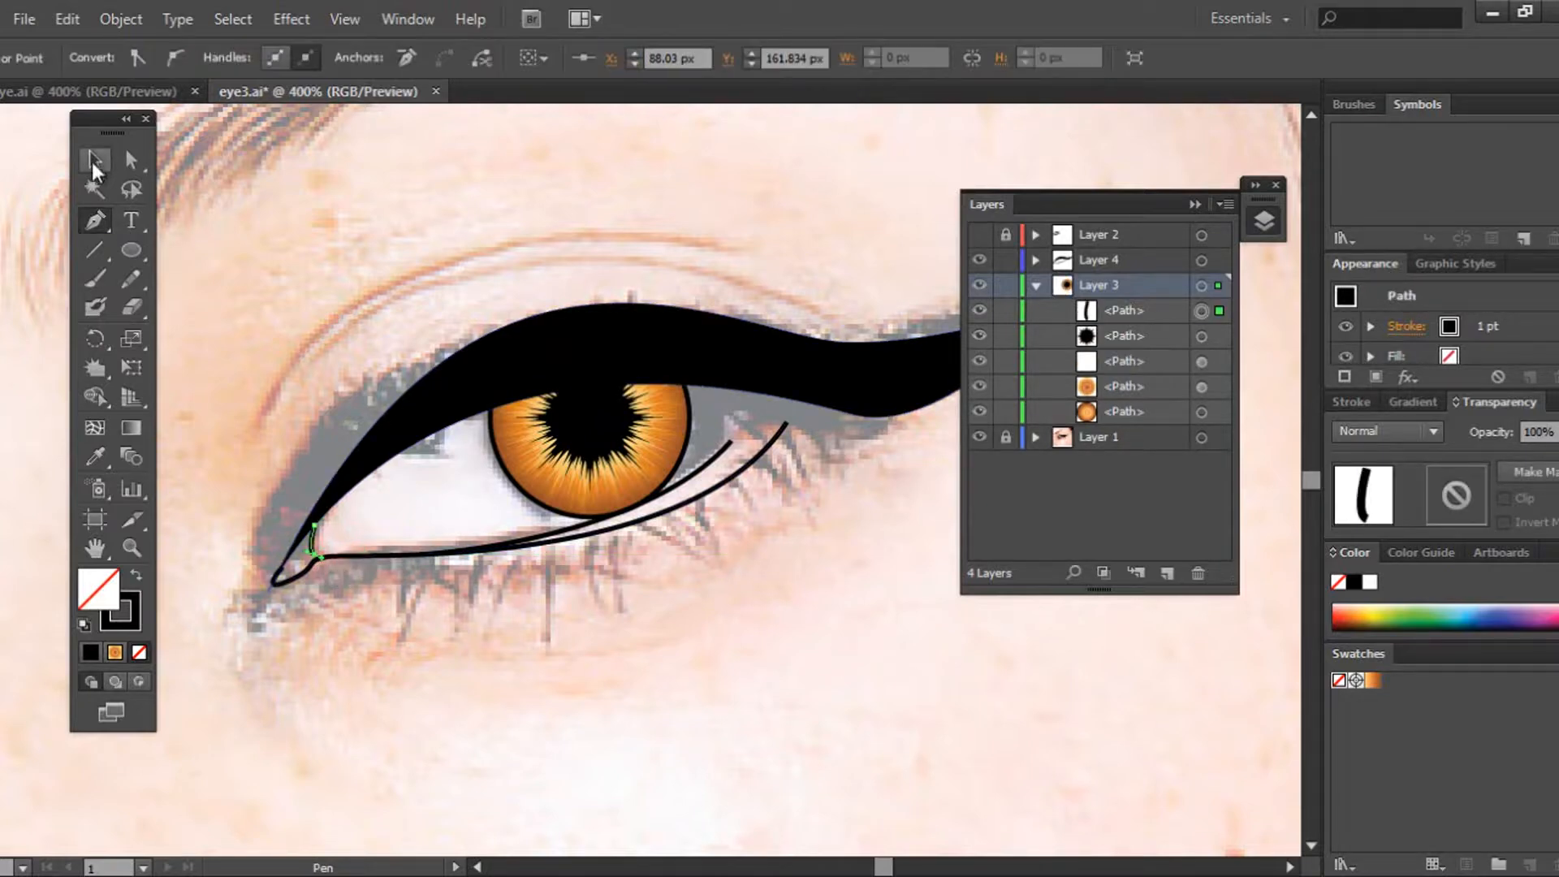
left_click(97, 162)
left_click(333, 536)
left_click(319, 555)
Step: Fit the short inner-corner line between the eyeliner and the lower lid line, and move its path from Layer 3 into Layer 4
key("ctrl+plus")
left_click(477, 867)
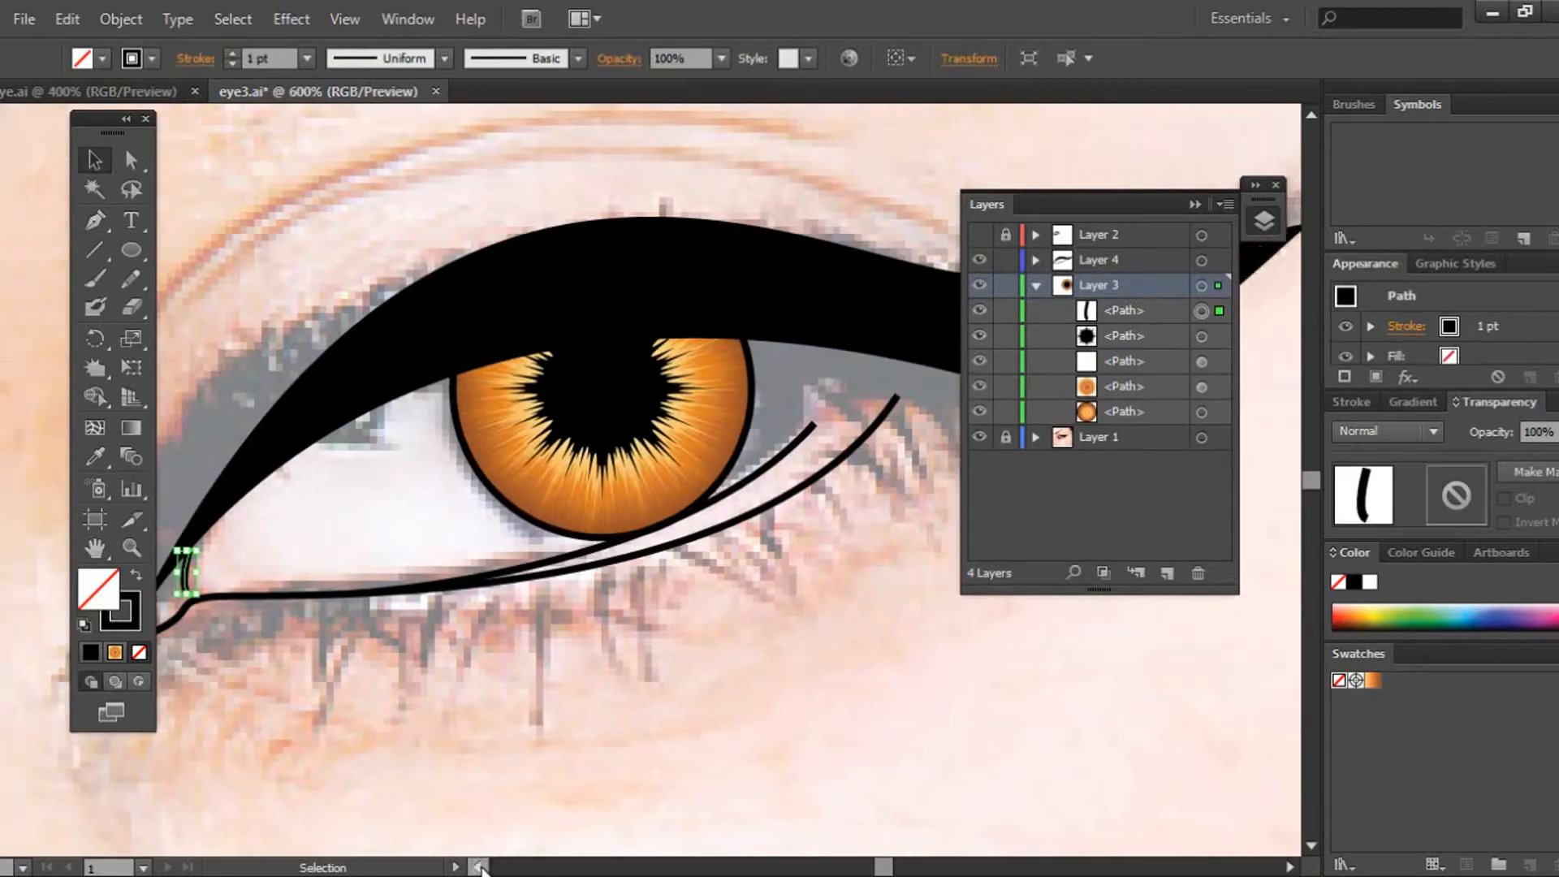
left_click_drag(341, 594, 334, 548)
left_click(266, 341)
left_click(331, 566)
left_click(660, 539)
left_click_drag(1111, 310, 1095, 262)
left_click(1035, 285)
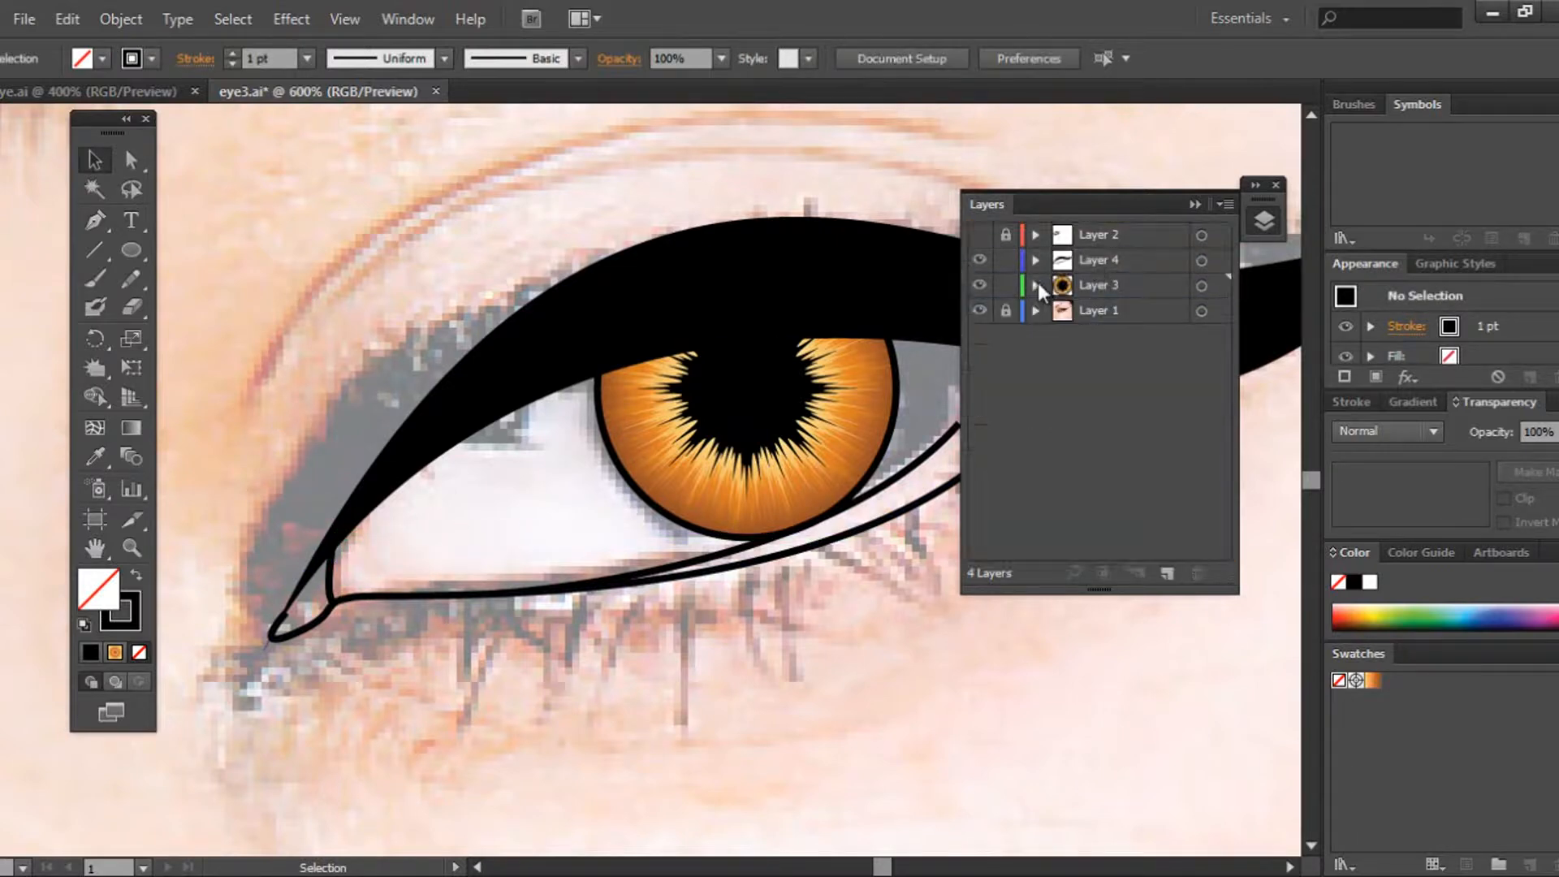
Step: Hide and reshow the photo in Layer 1 to check the traced artwork on its own
key("ctrl+minus")
key("ctrl+minus")
left_click(979, 310)
left_click(979, 311)
Step: Set a black fill with no stroke and draw the curved upper edge of the eyelid crease above the eyeliner with the Pen tool
left_click(90, 652)
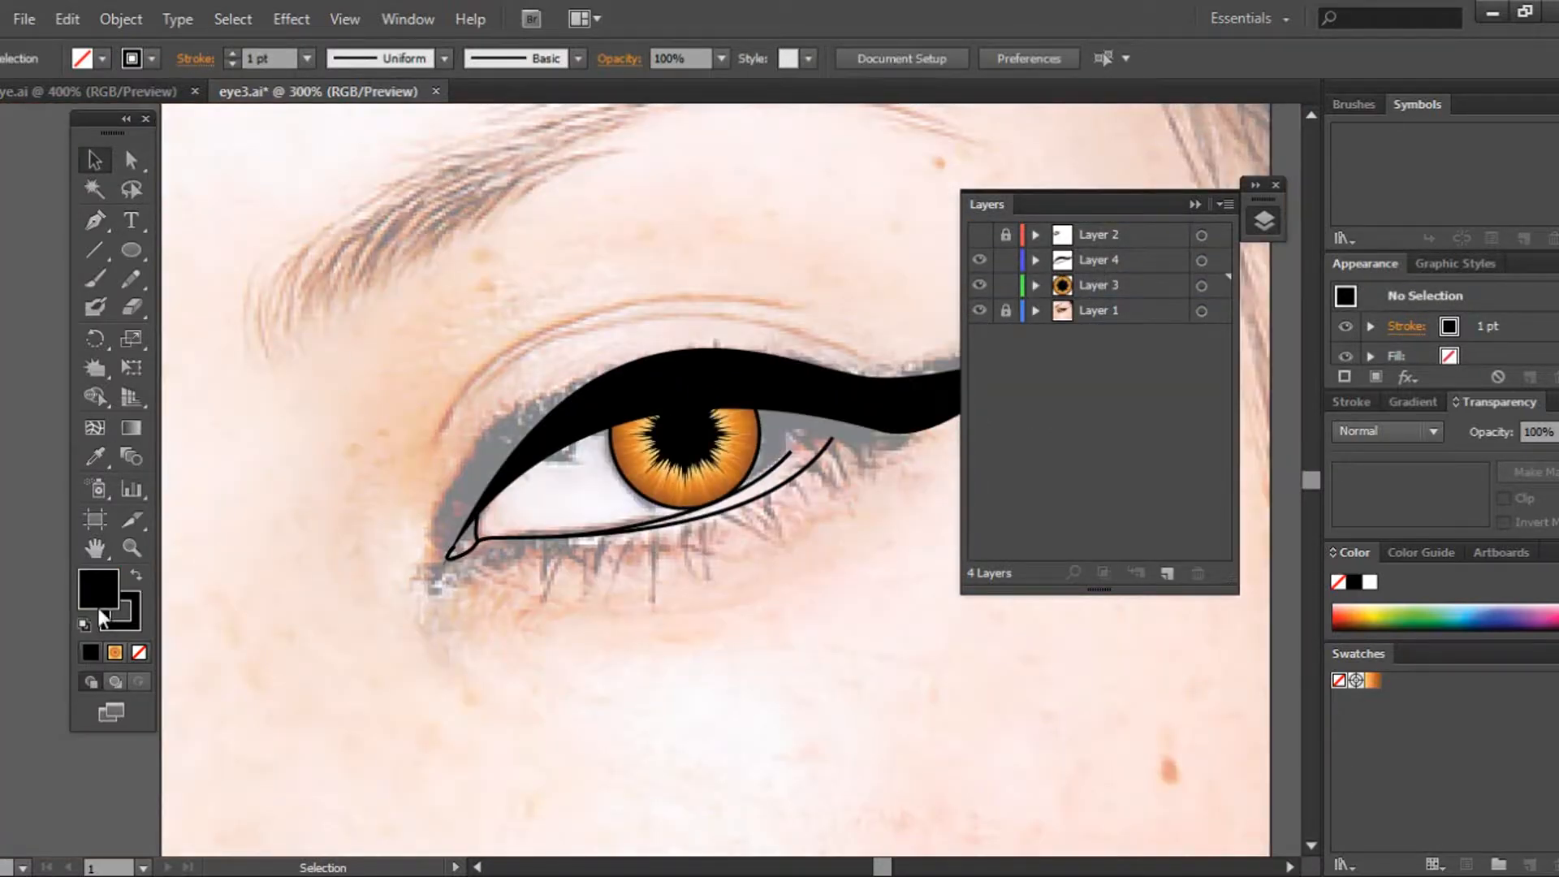
left_click(130, 622)
left_click(139, 652)
left_click(95, 220)
left_click(1289, 867)
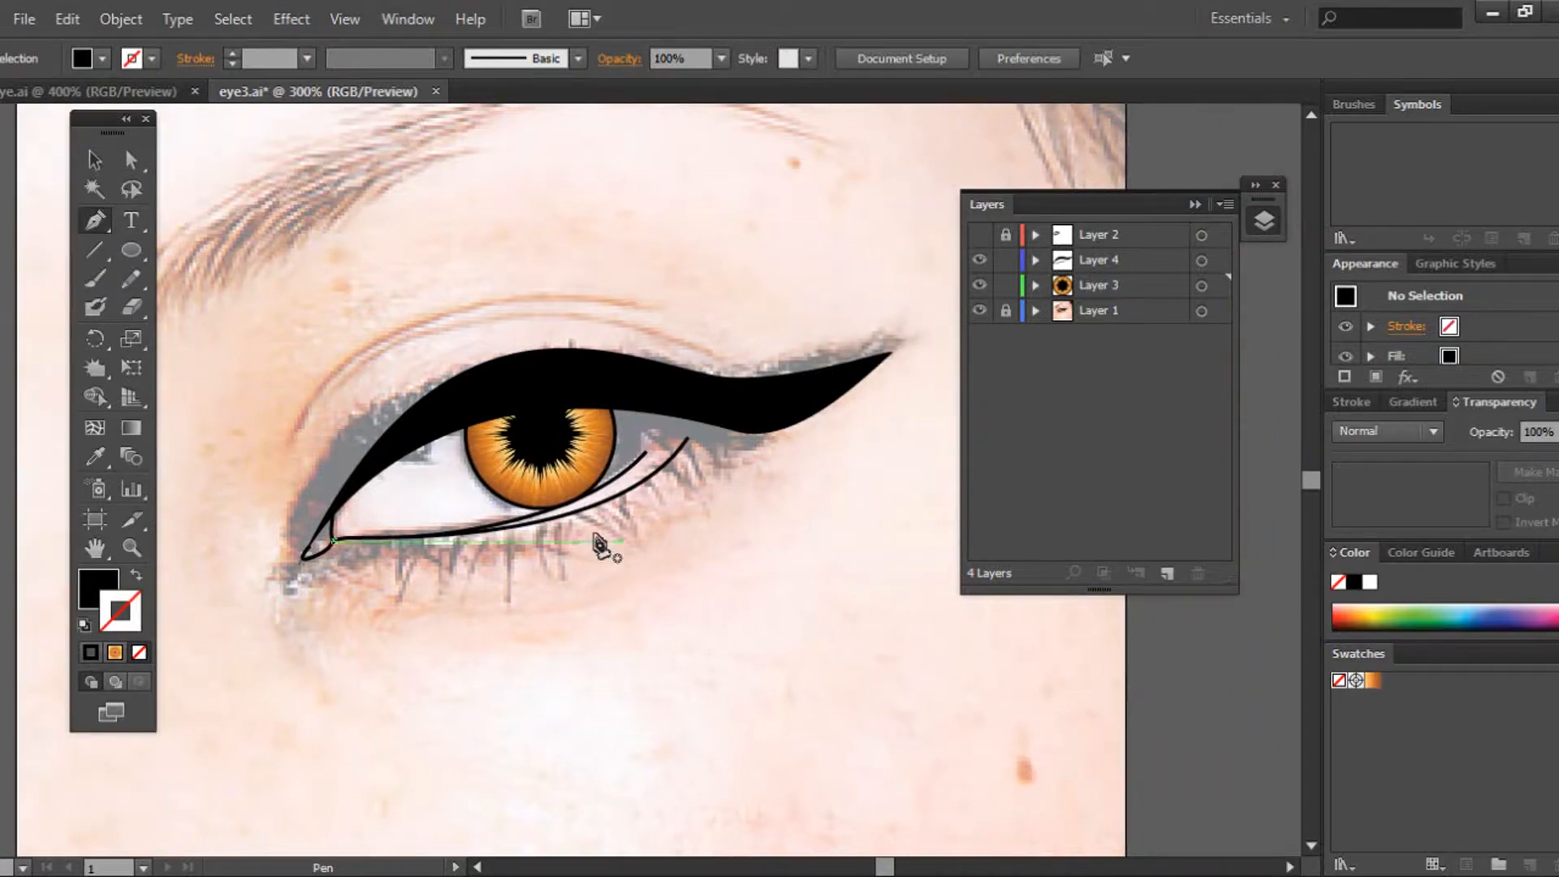
left_click(294, 434)
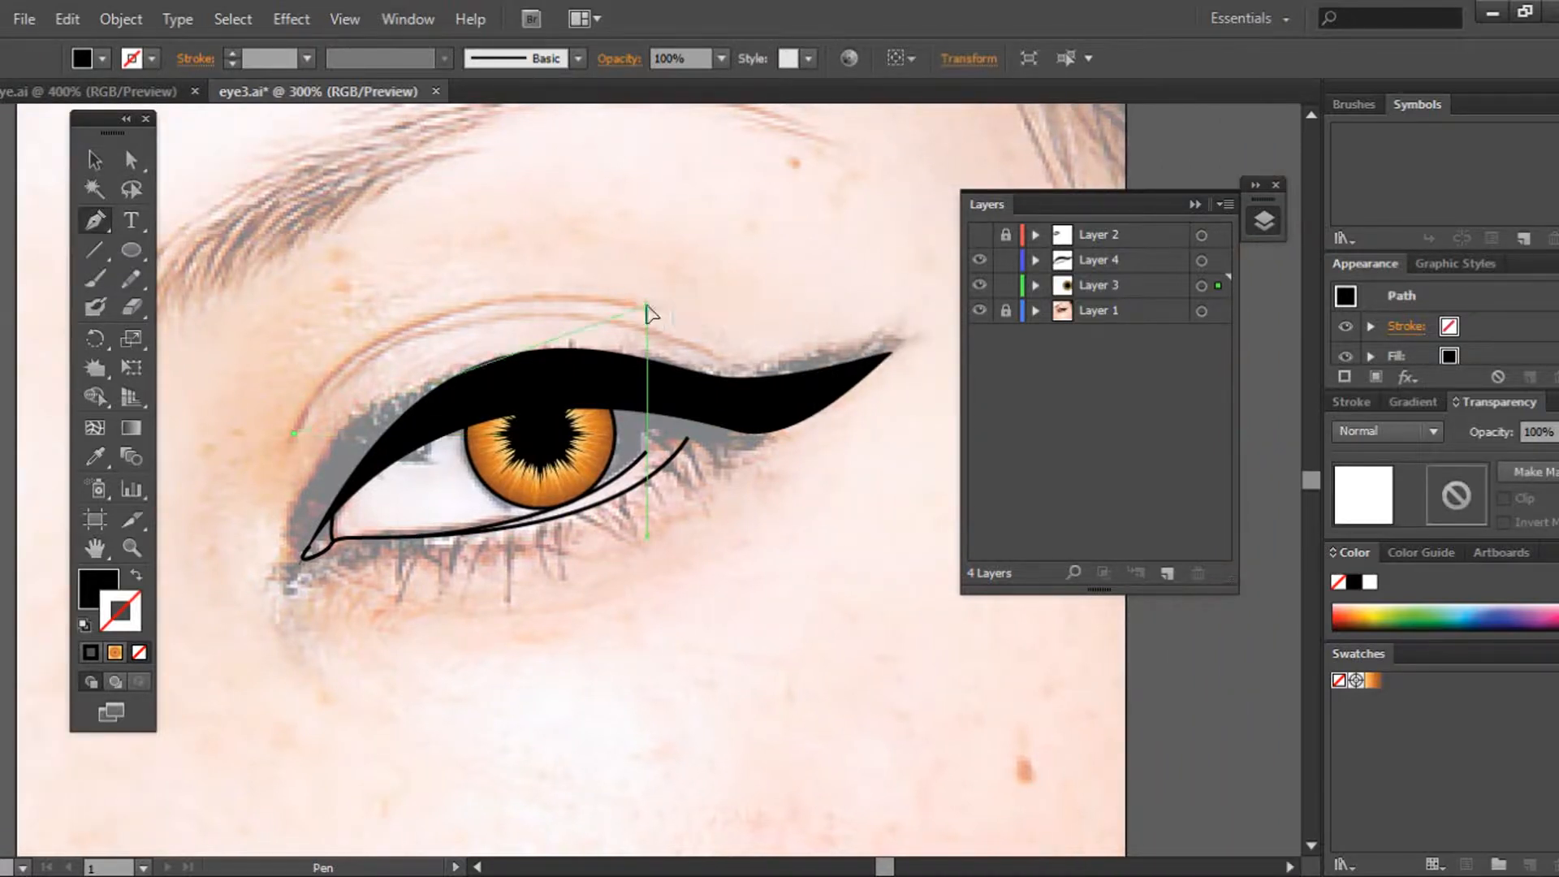
left_click_drag(647, 306, 923, 373)
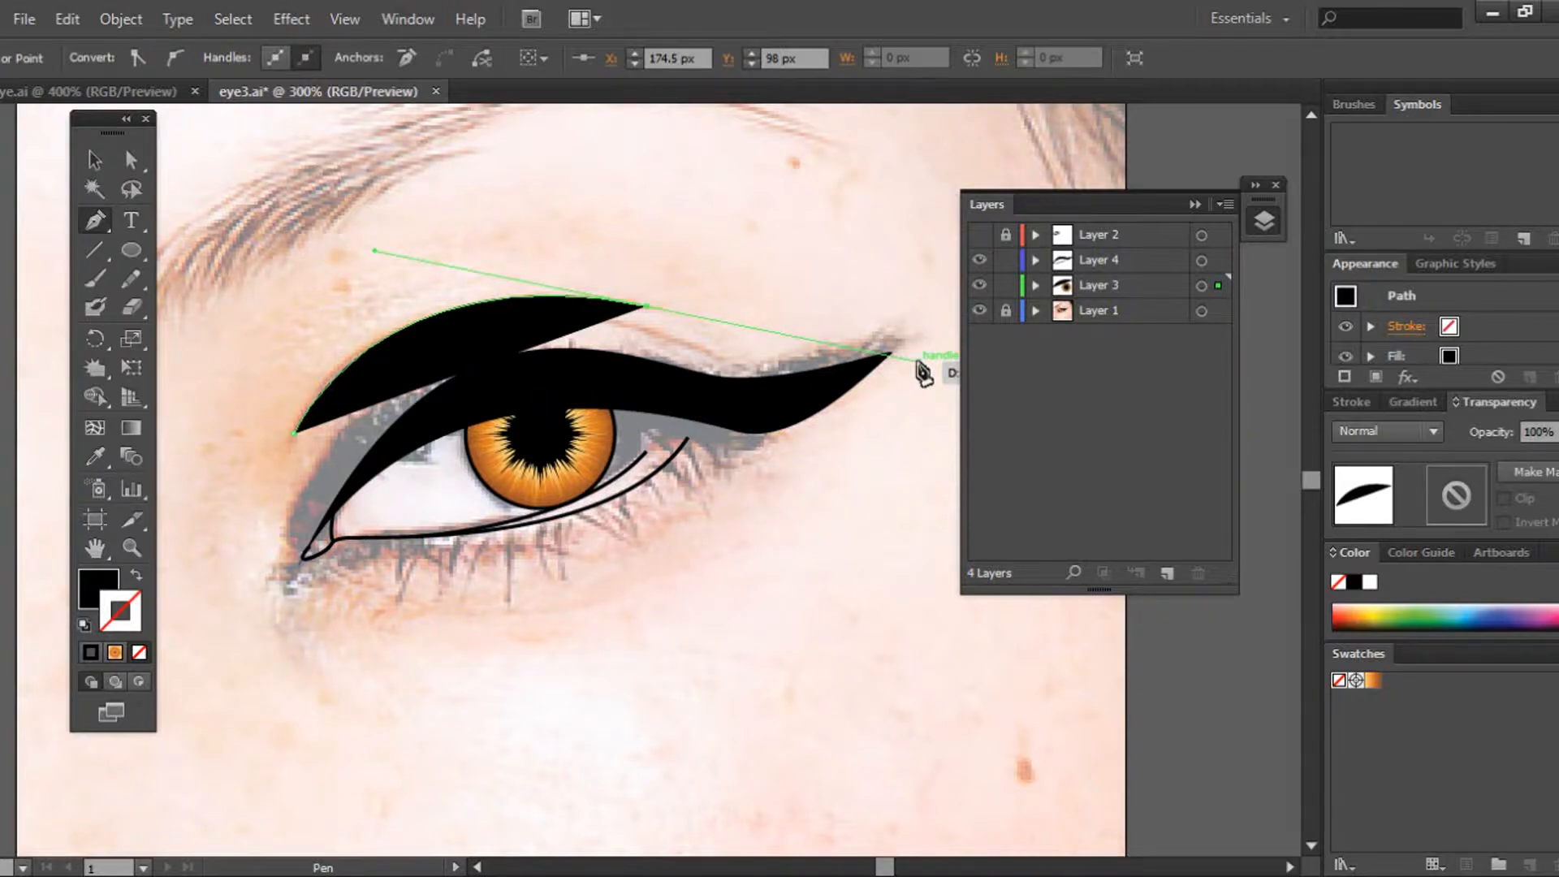
key("ctrl")
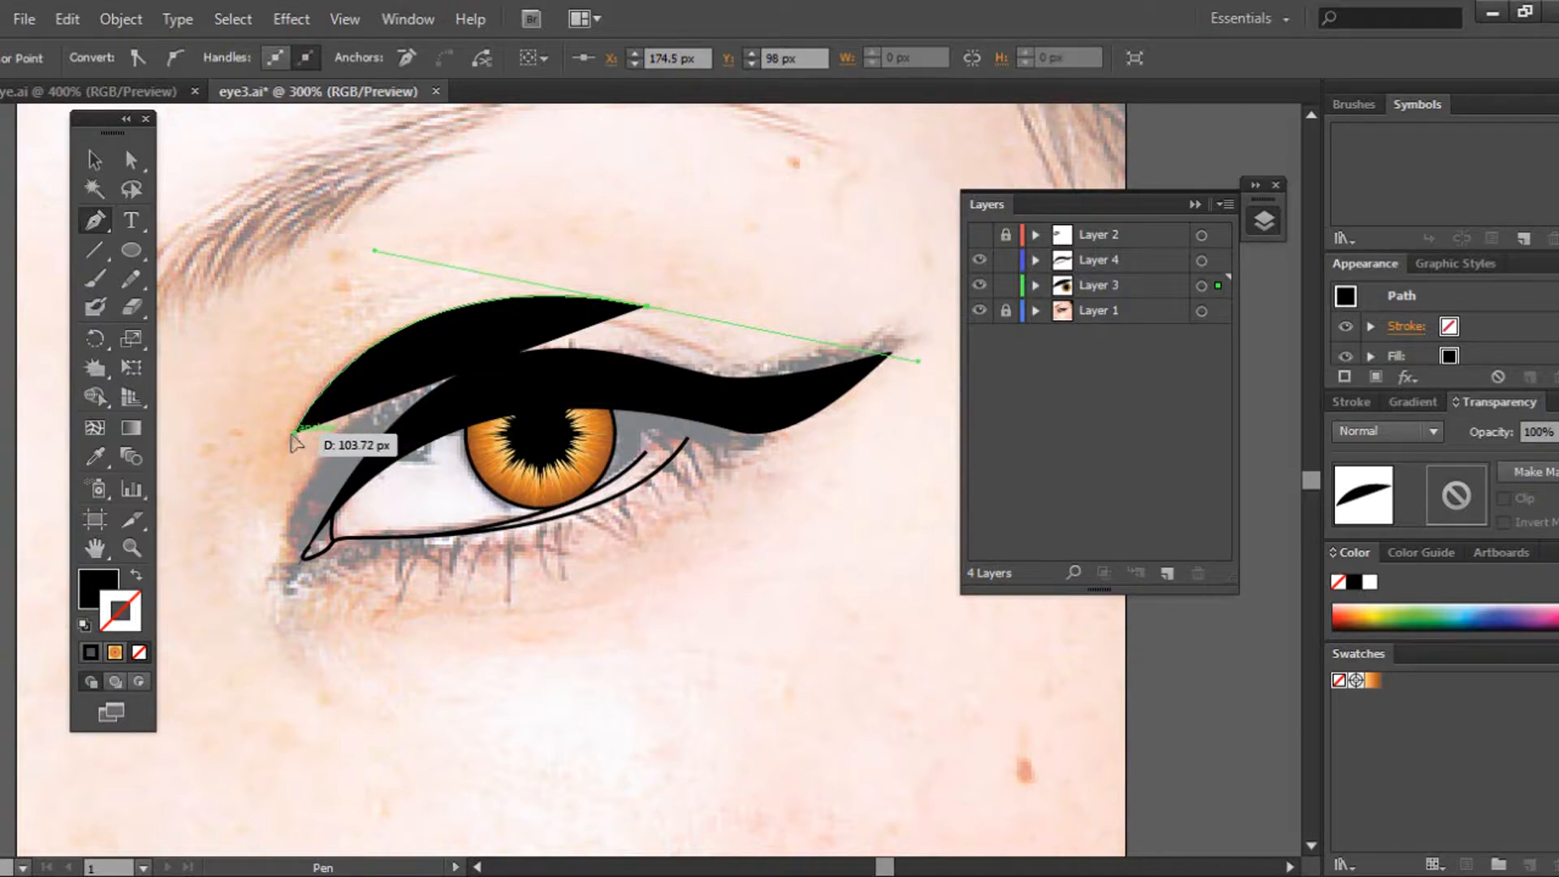
left_click_drag(293, 432, 299, 335)
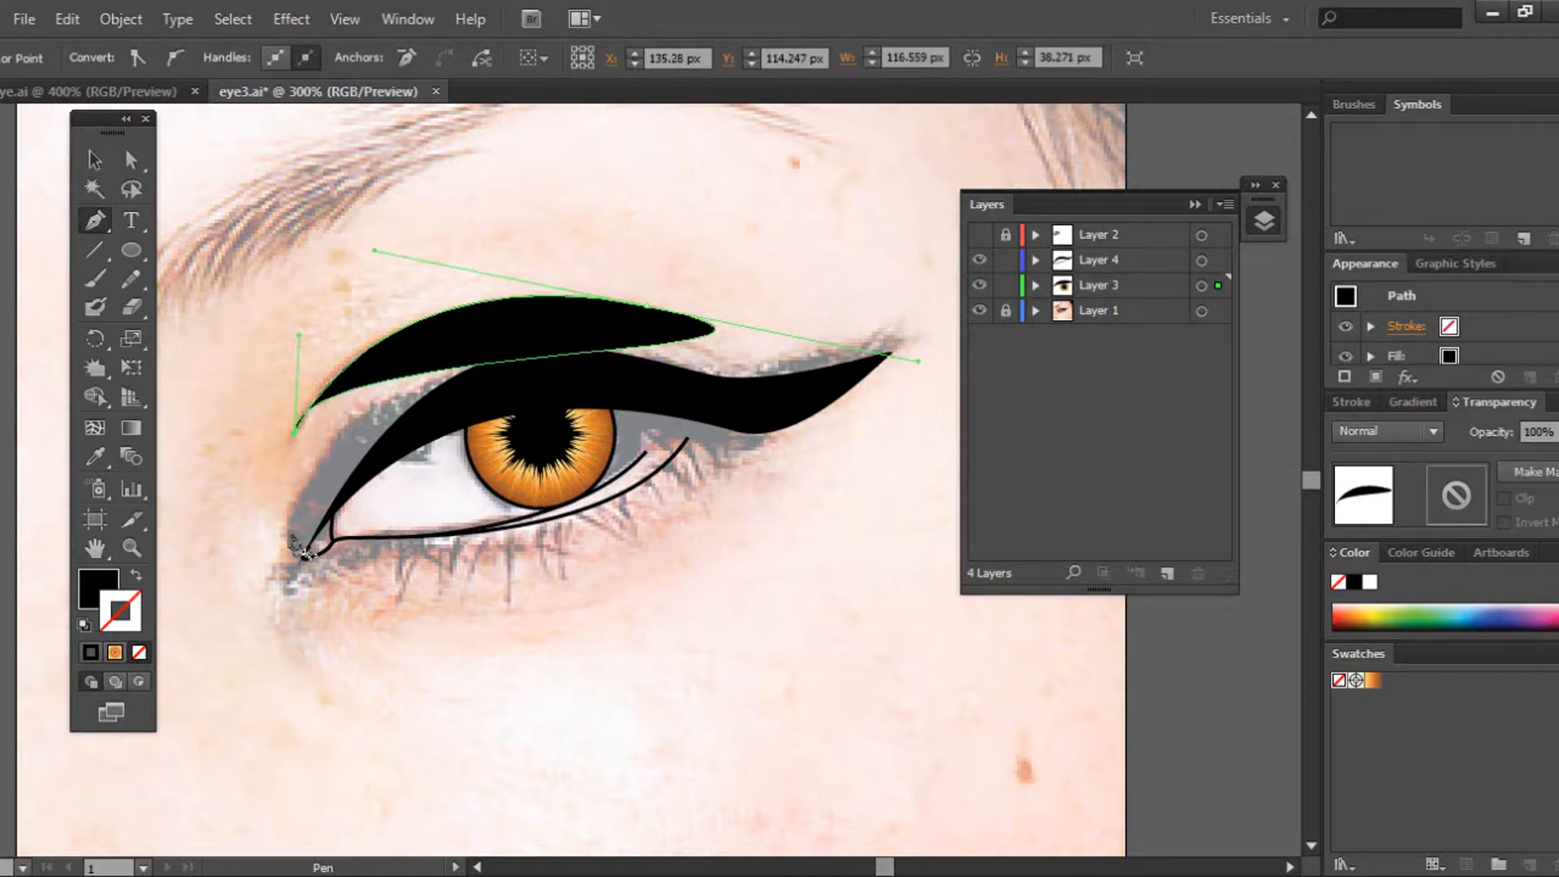
key("ctrl+z")
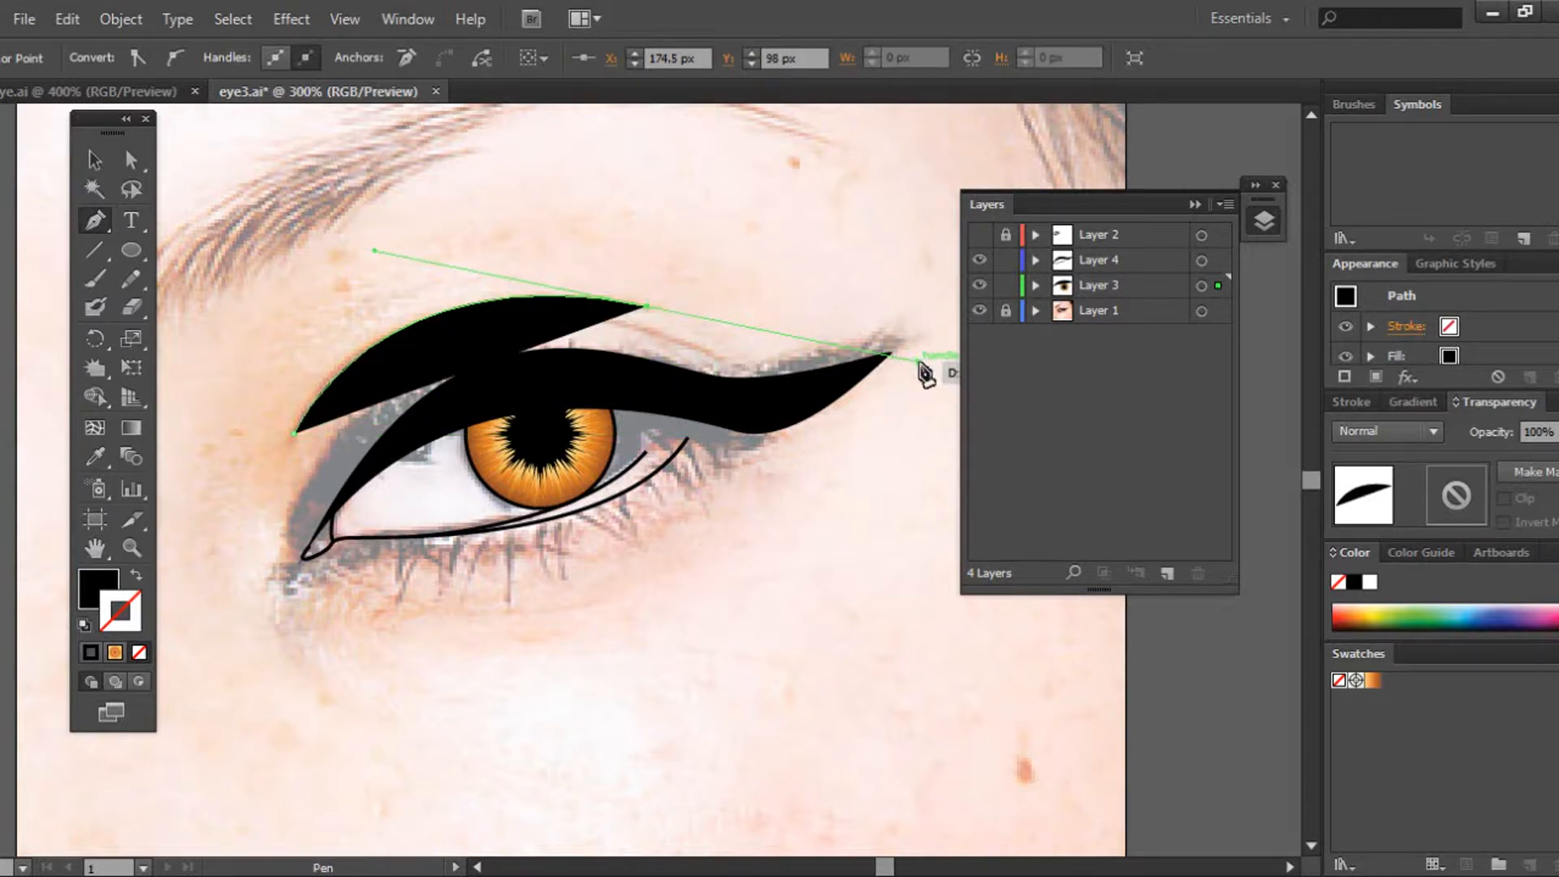
Step: Shorten the outgoing handle at the crease's outer anchor and close the path at its start as a thin, tapered black crease line
key("ctrl")
key("ctrl")
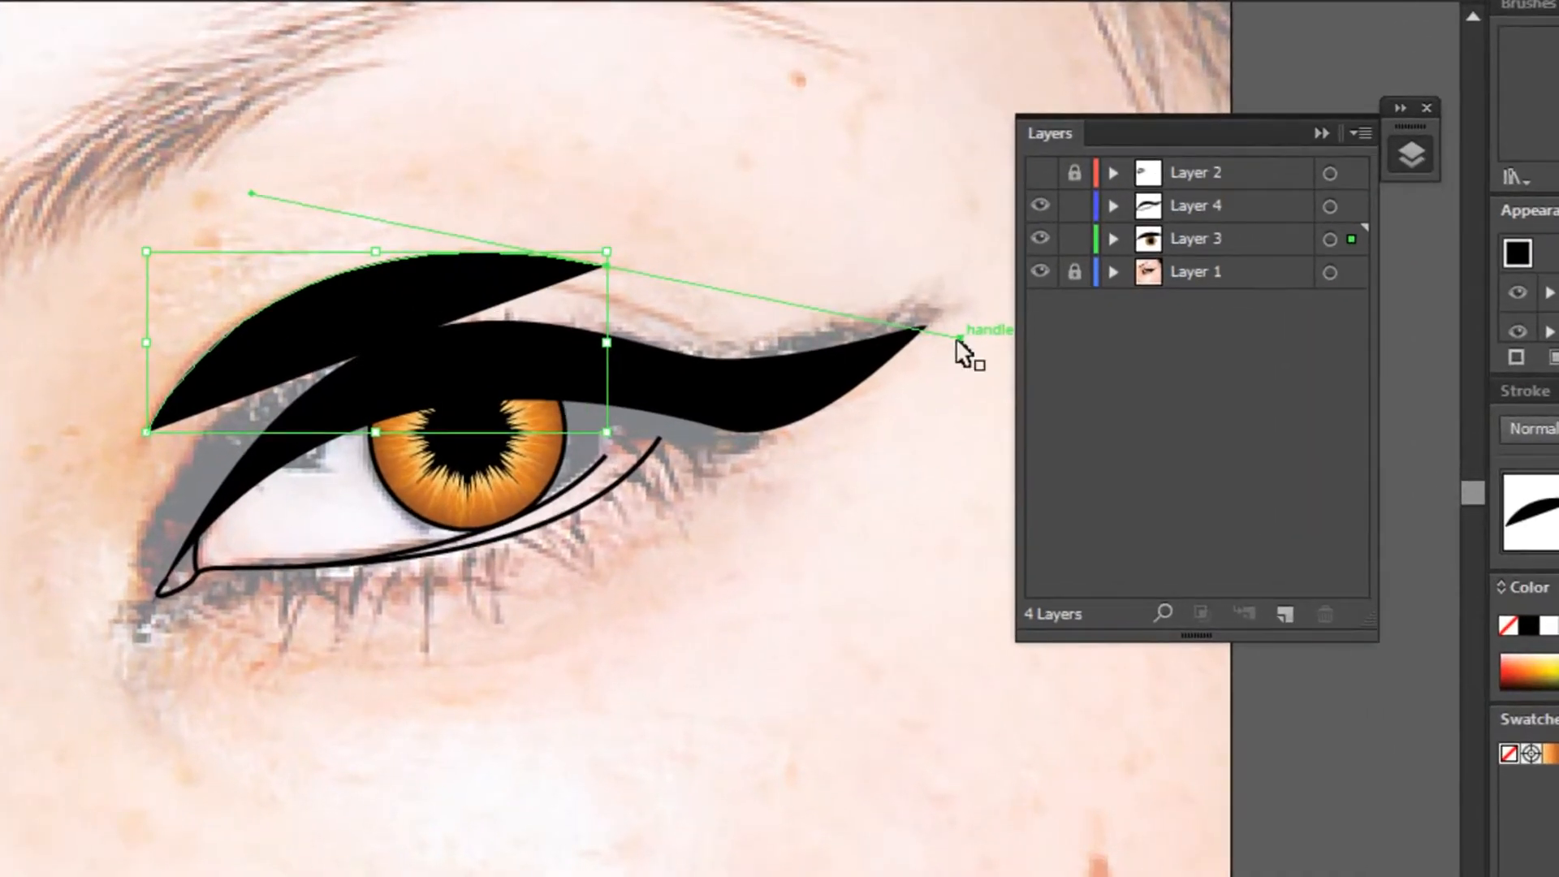
key("ctrl")
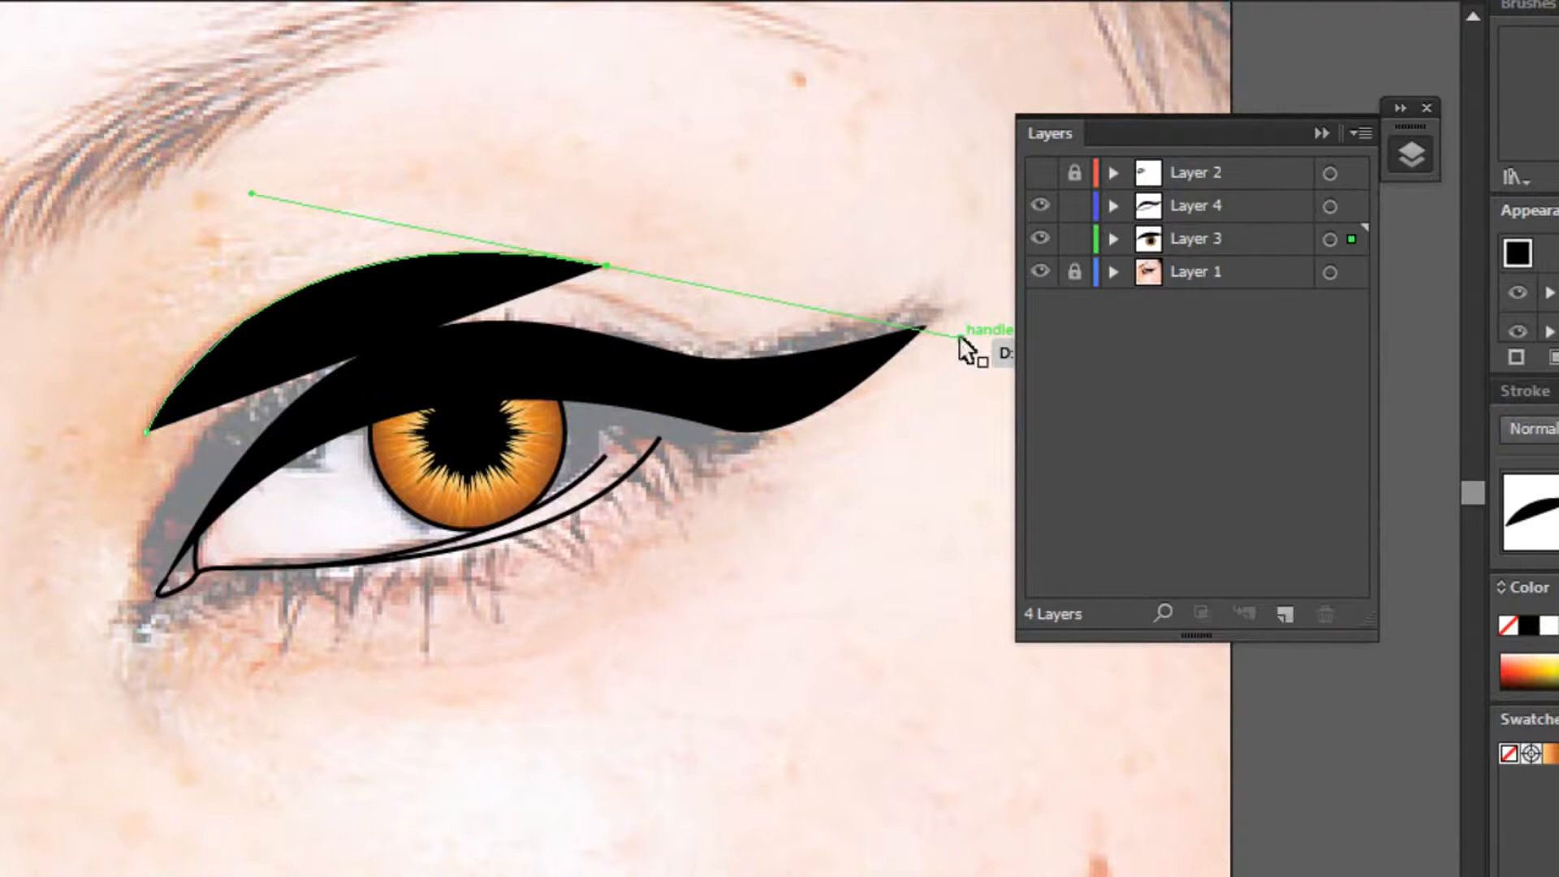
left_click_drag(961, 345, 622, 271)
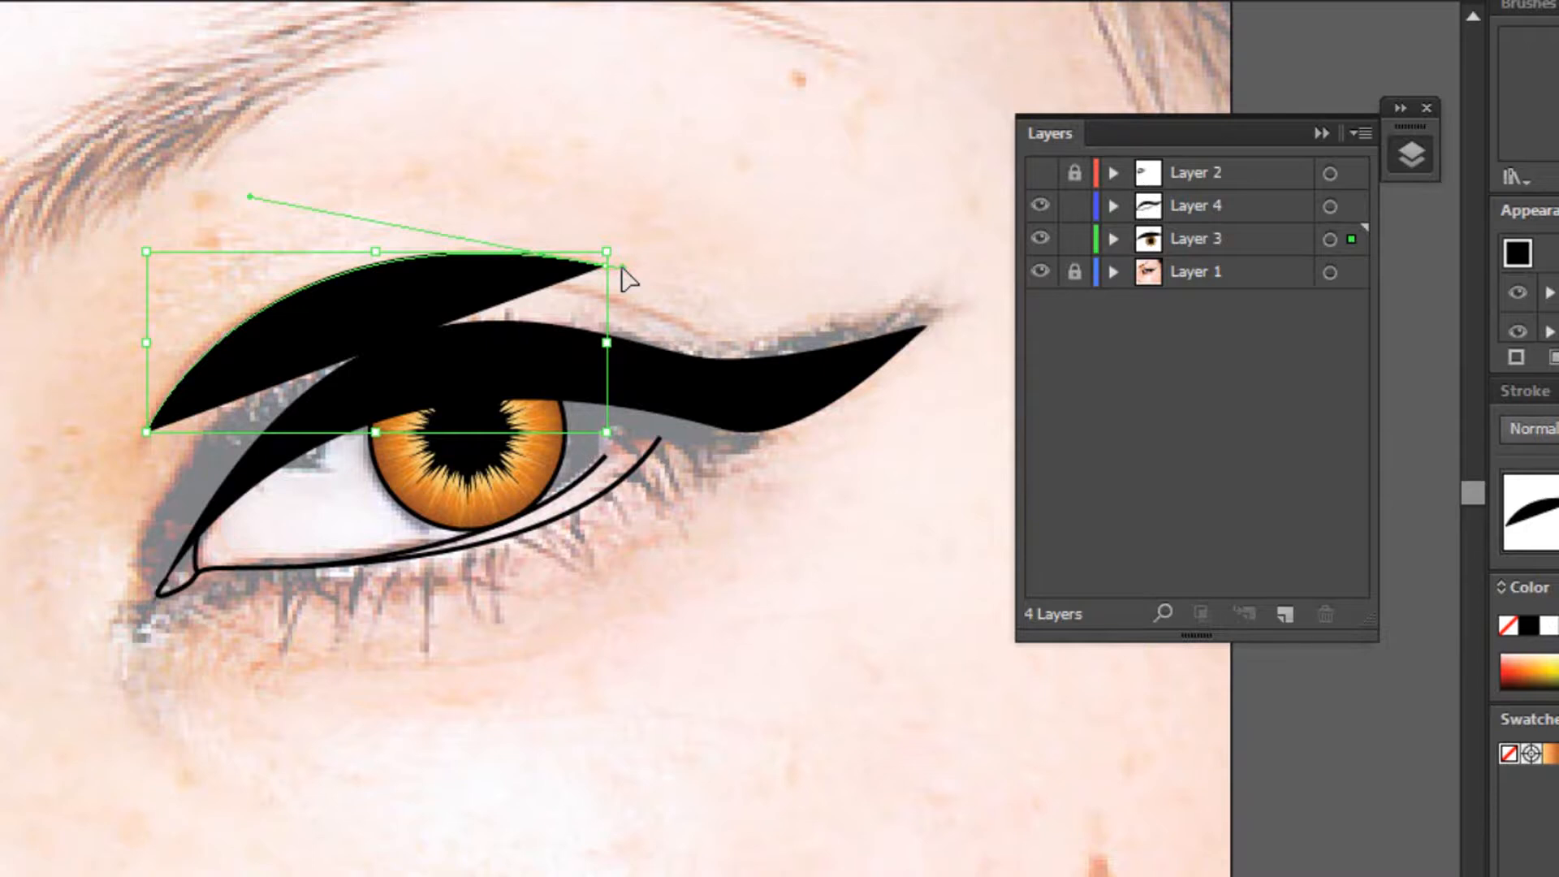
left_click_drag(622, 267, 623, 268)
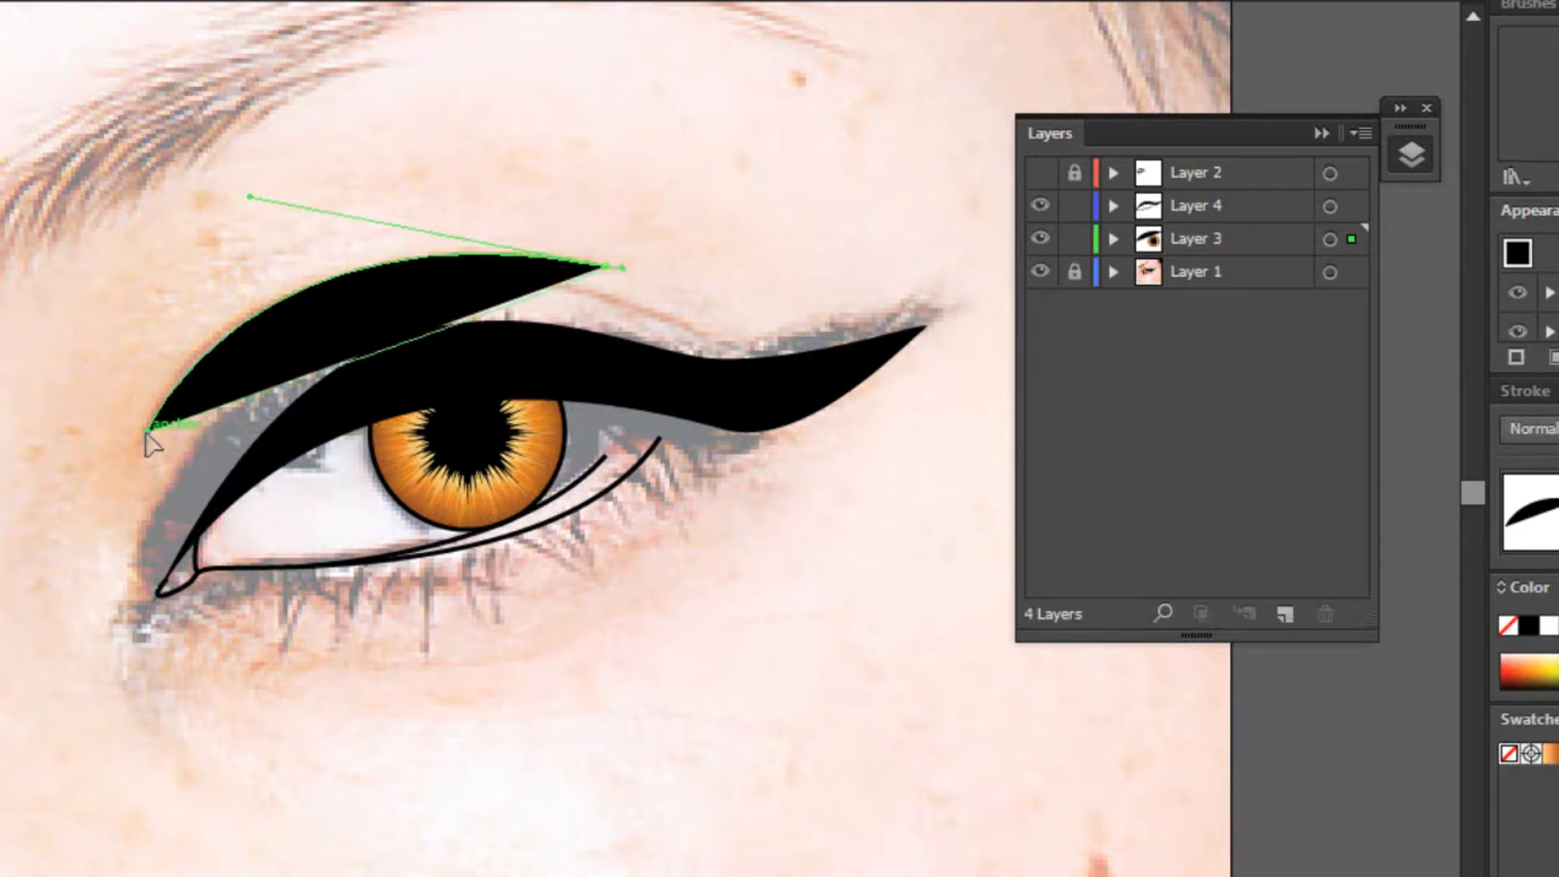
left_click_drag(150, 430, 27, 684)
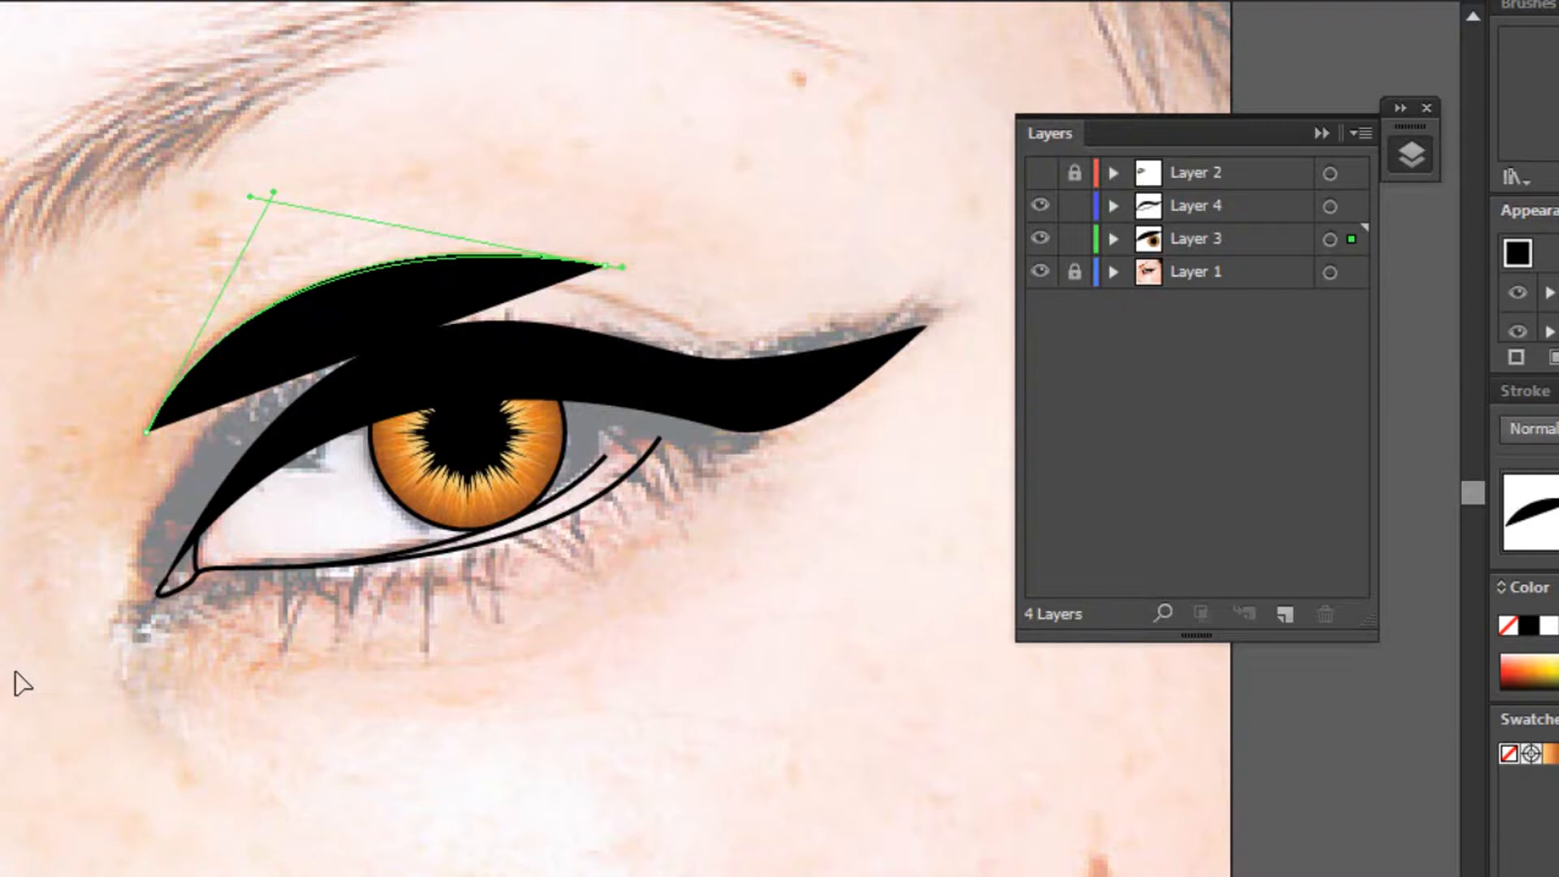
key("ctrl+j")
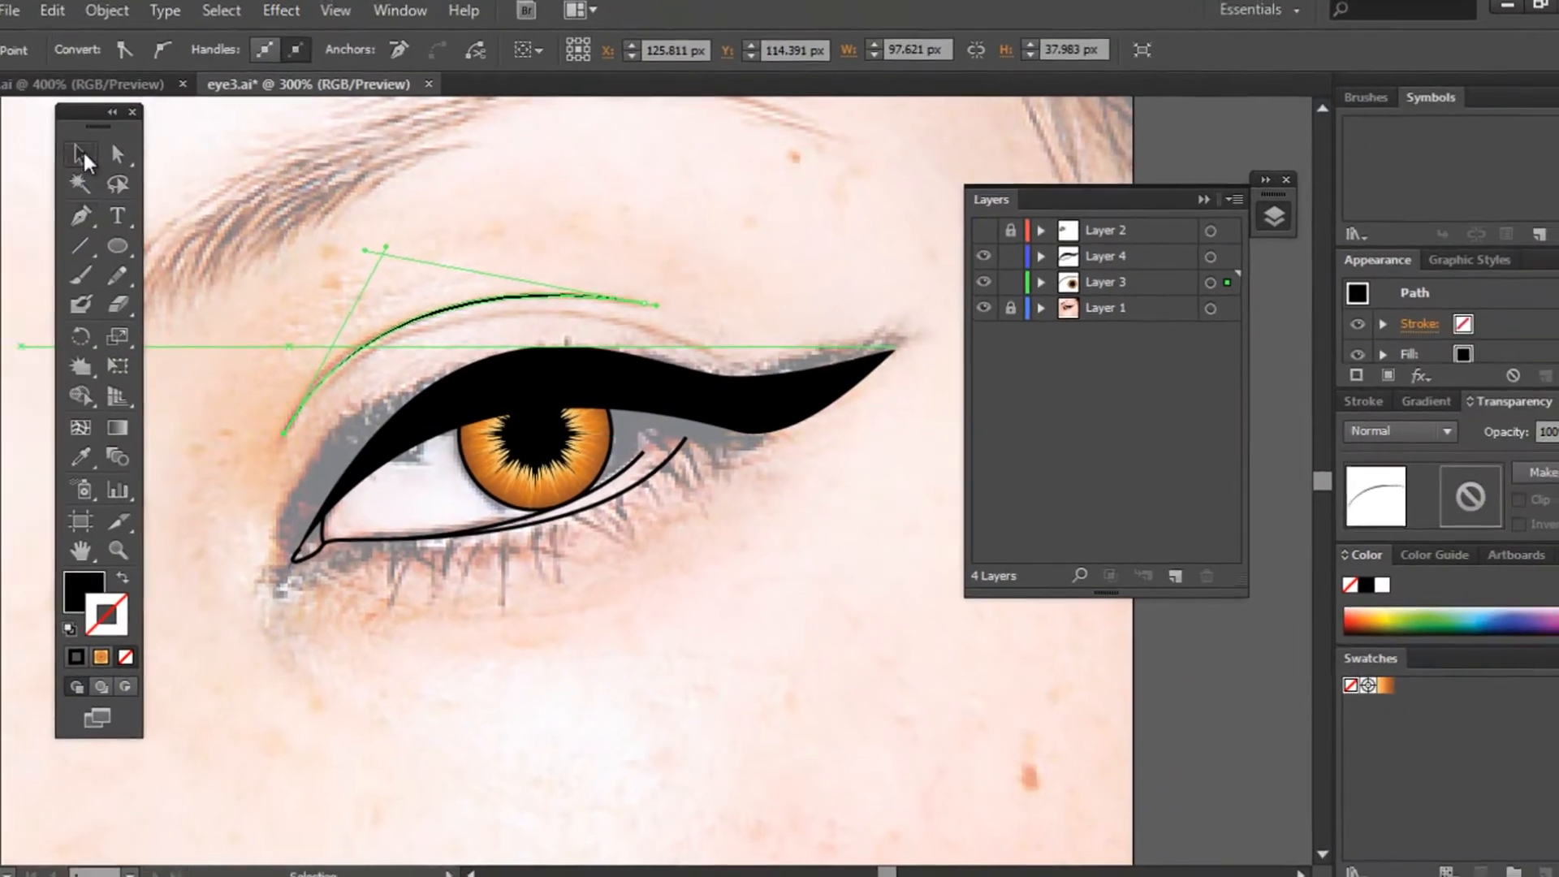
left_click(789, 243)
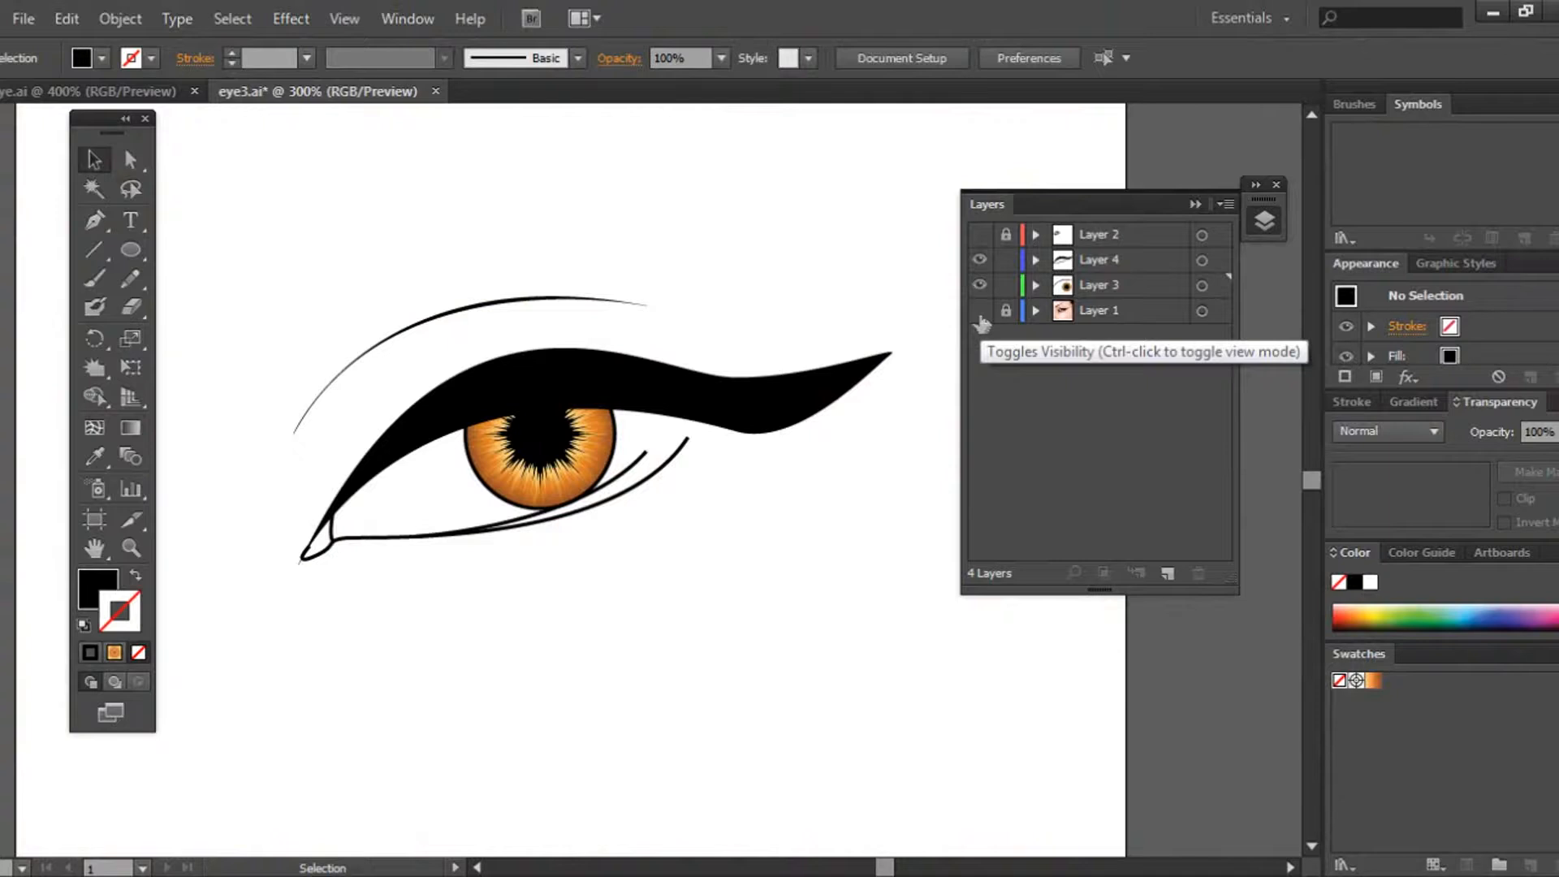
Step: Show the photo in Layer 1 again and draw a second tapered black crease line just below the first with the Pen tool
left_click(979, 310)
key("p")
left_click(696, 375, "ctrl")
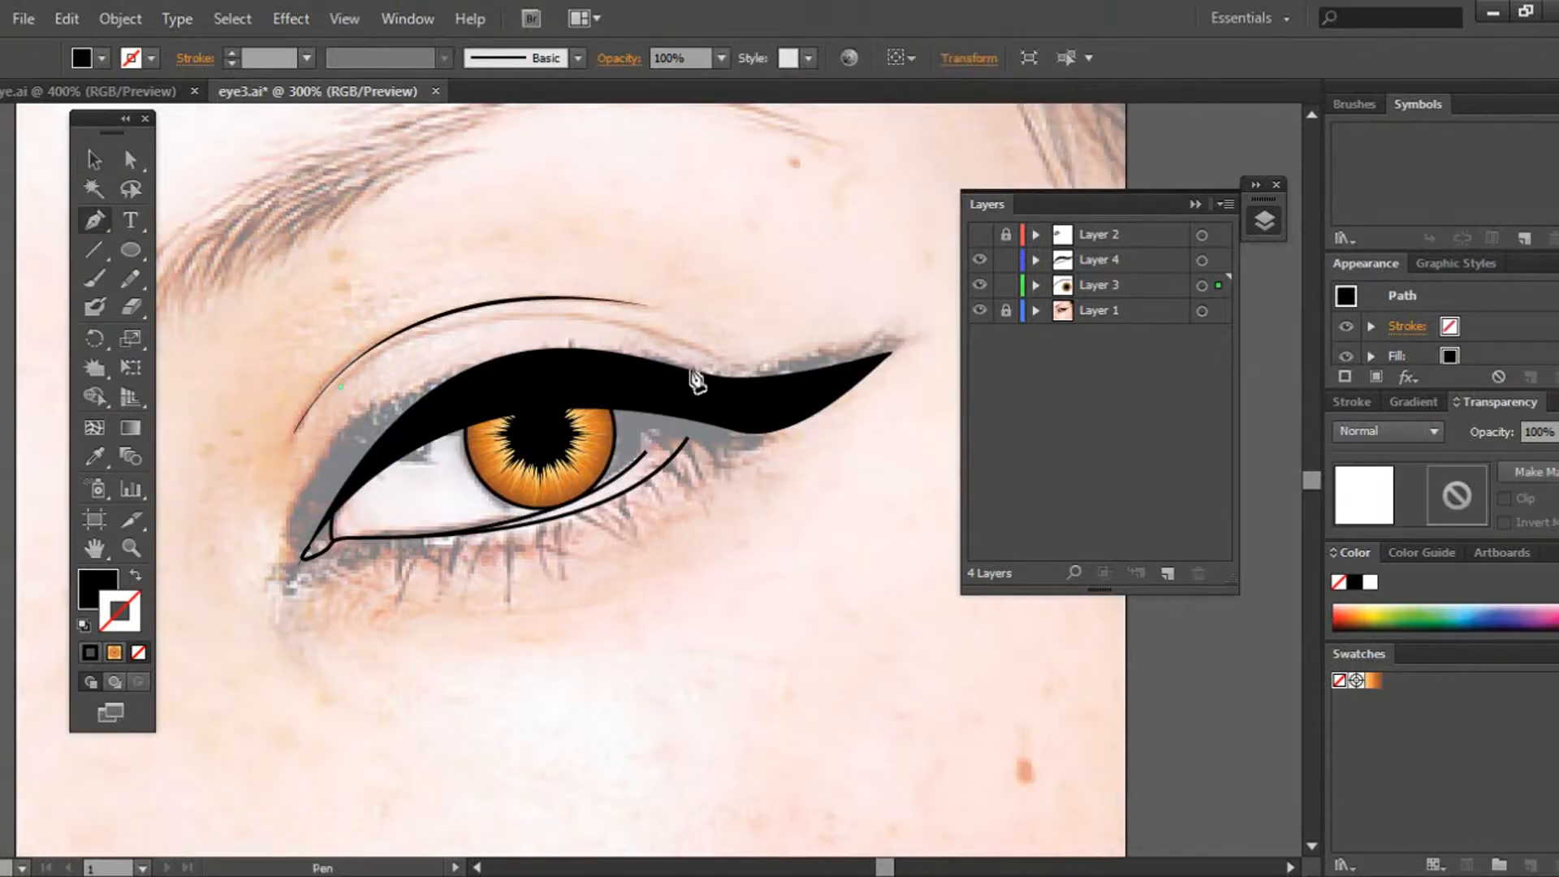
left_click_drag(839, 433, 1001, 483)
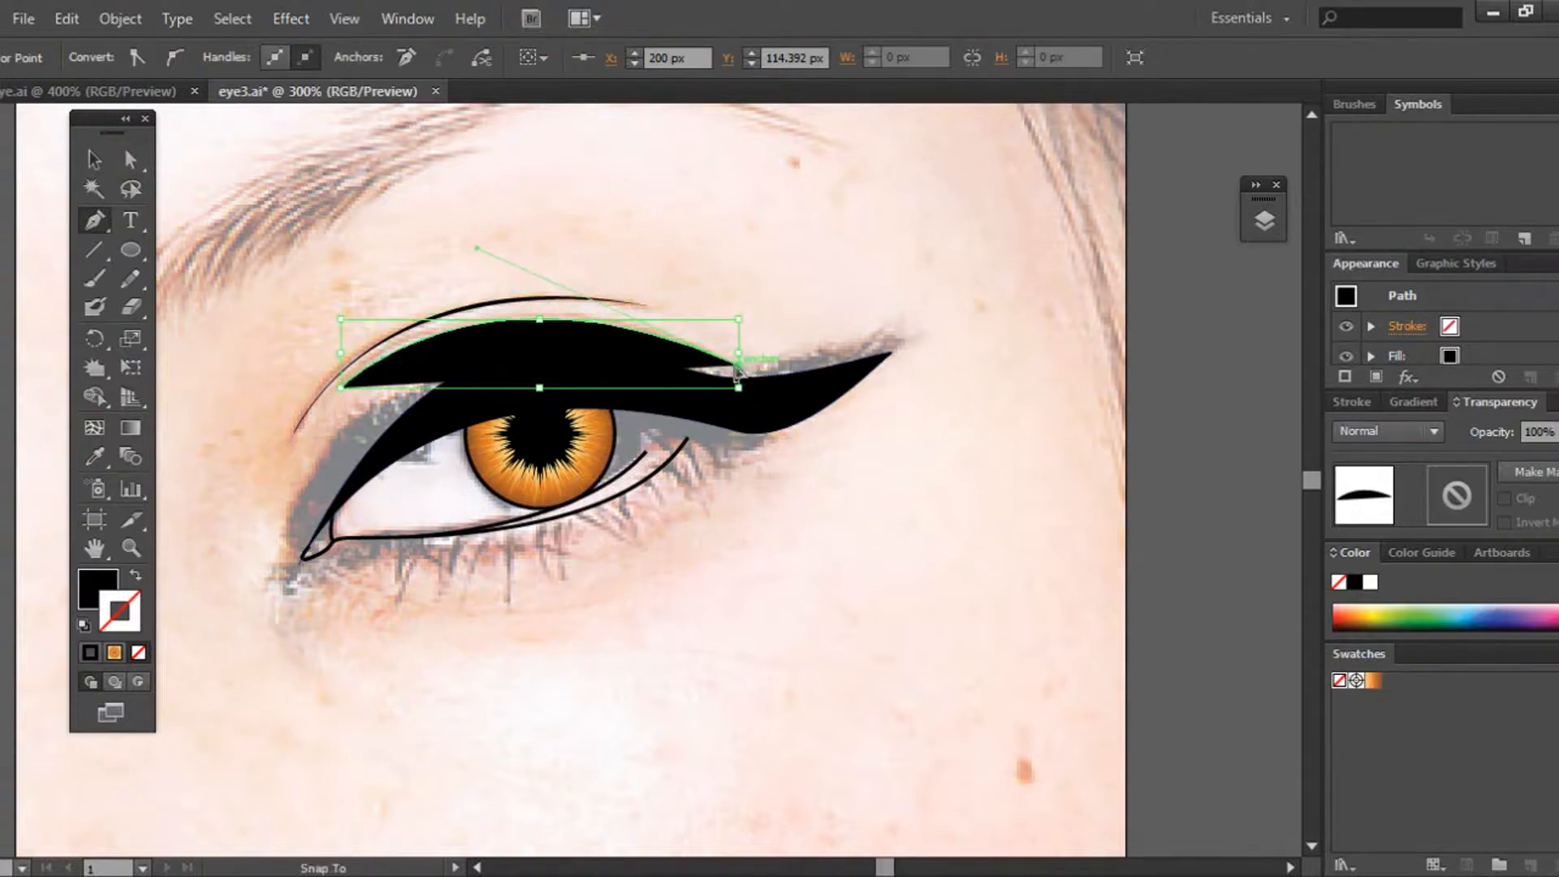
left_click_drag(345, 394, 180, 522)
key("v")
left_click(567, 192)
Step: Hide and reshow the photo in Layer 1 to check both creases, and make Layer 4 the active layer
left_click(1264, 220)
left_click(981, 312)
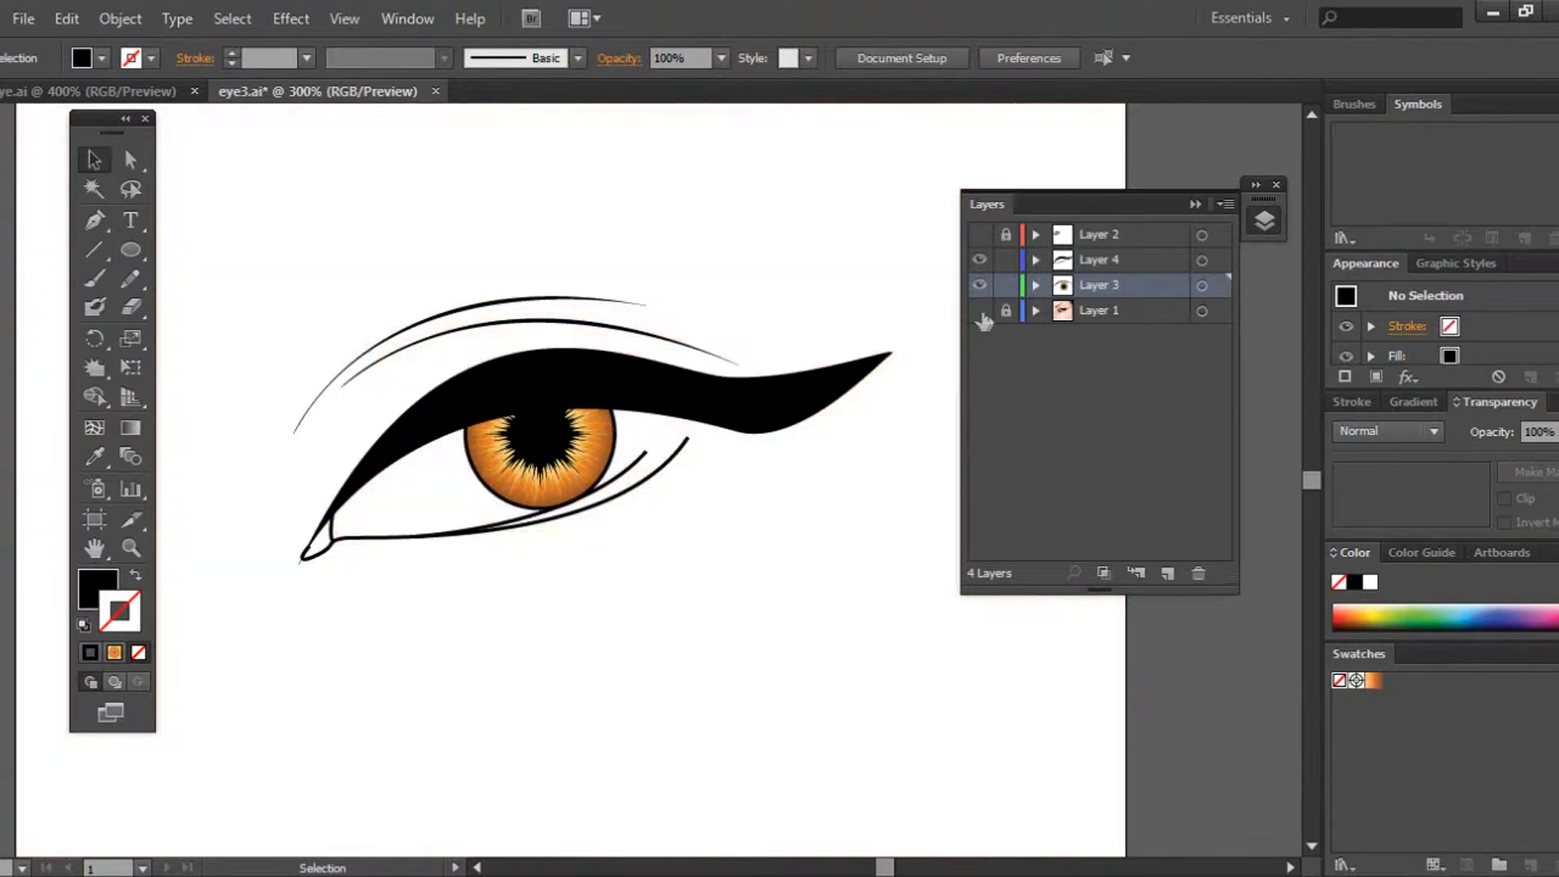
left_click(981, 312)
left_click(1098, 259)
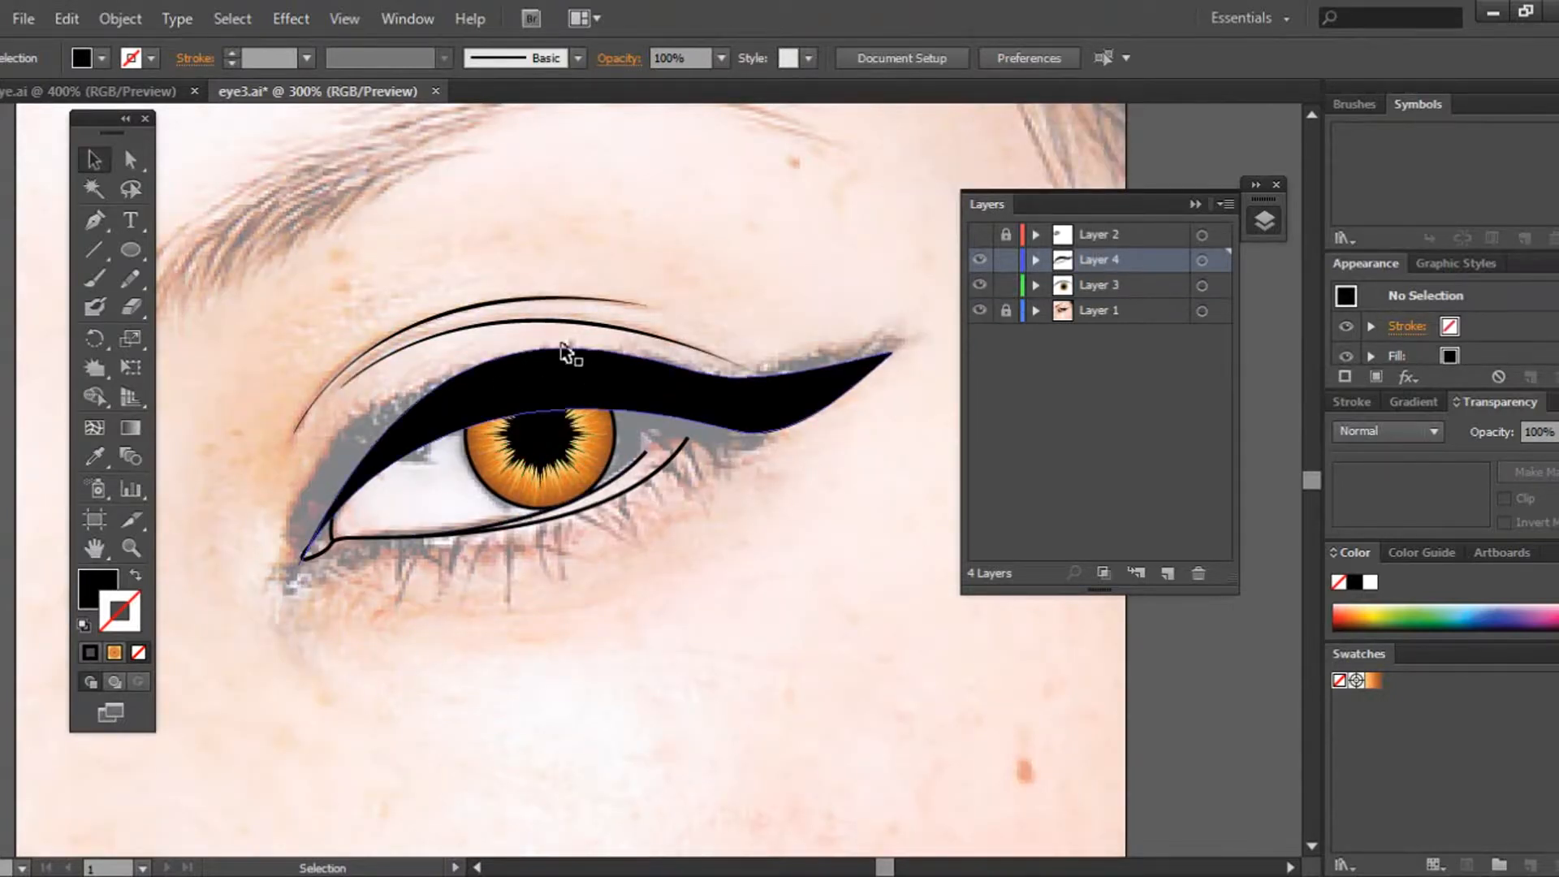
left_click(571, 436)
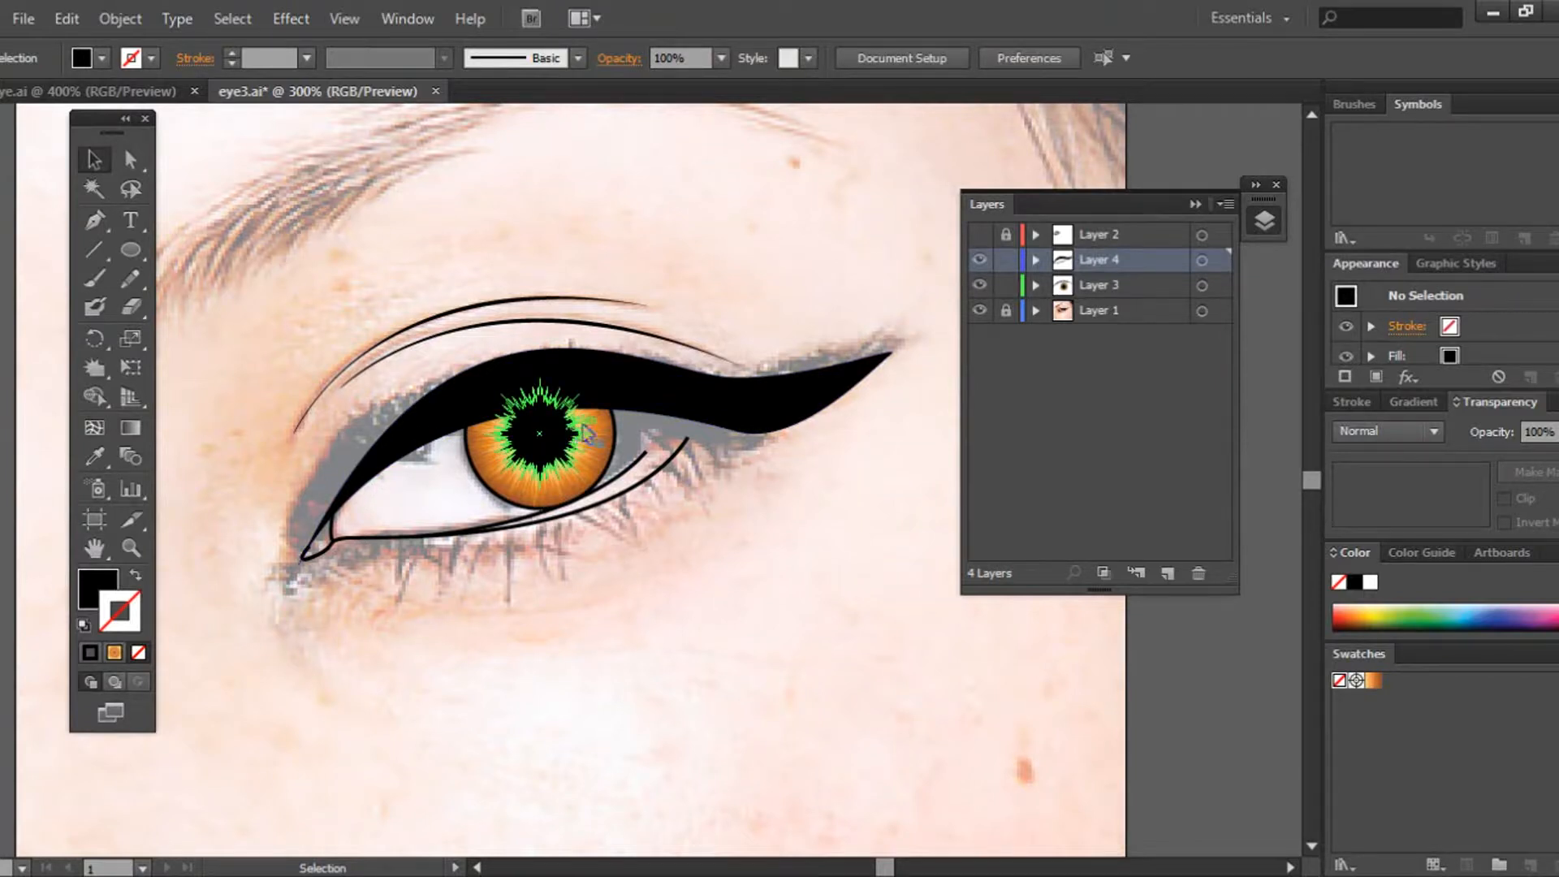
left_click(695, 445)
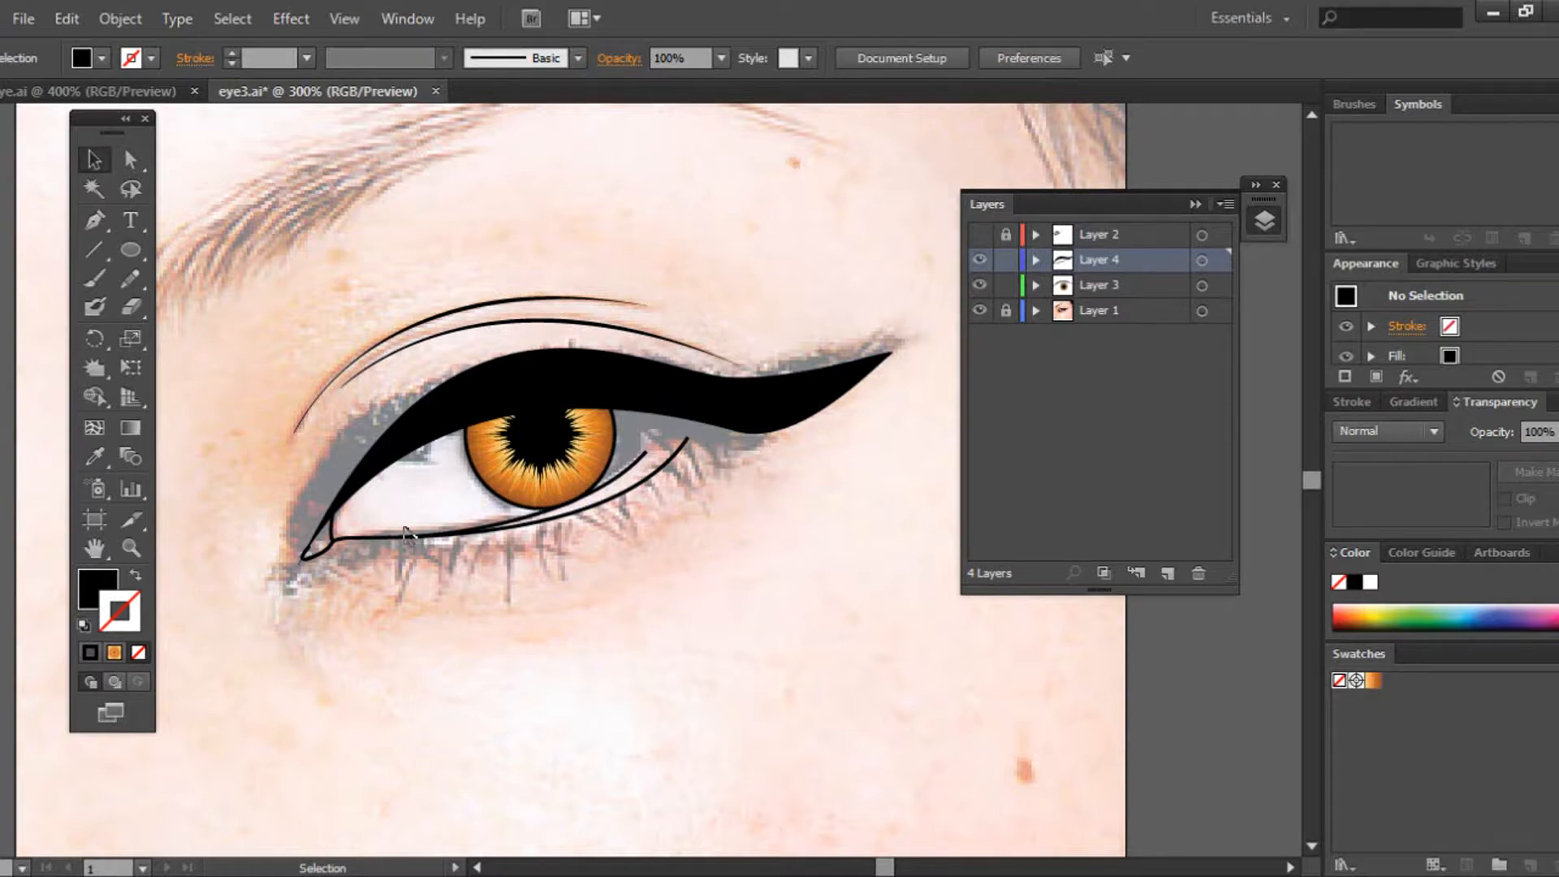
Step: Draw a thin, closed black crescent along the eyeliner's lower edge, across the top of the iris, with the Pen tool
left_click(95, 217)
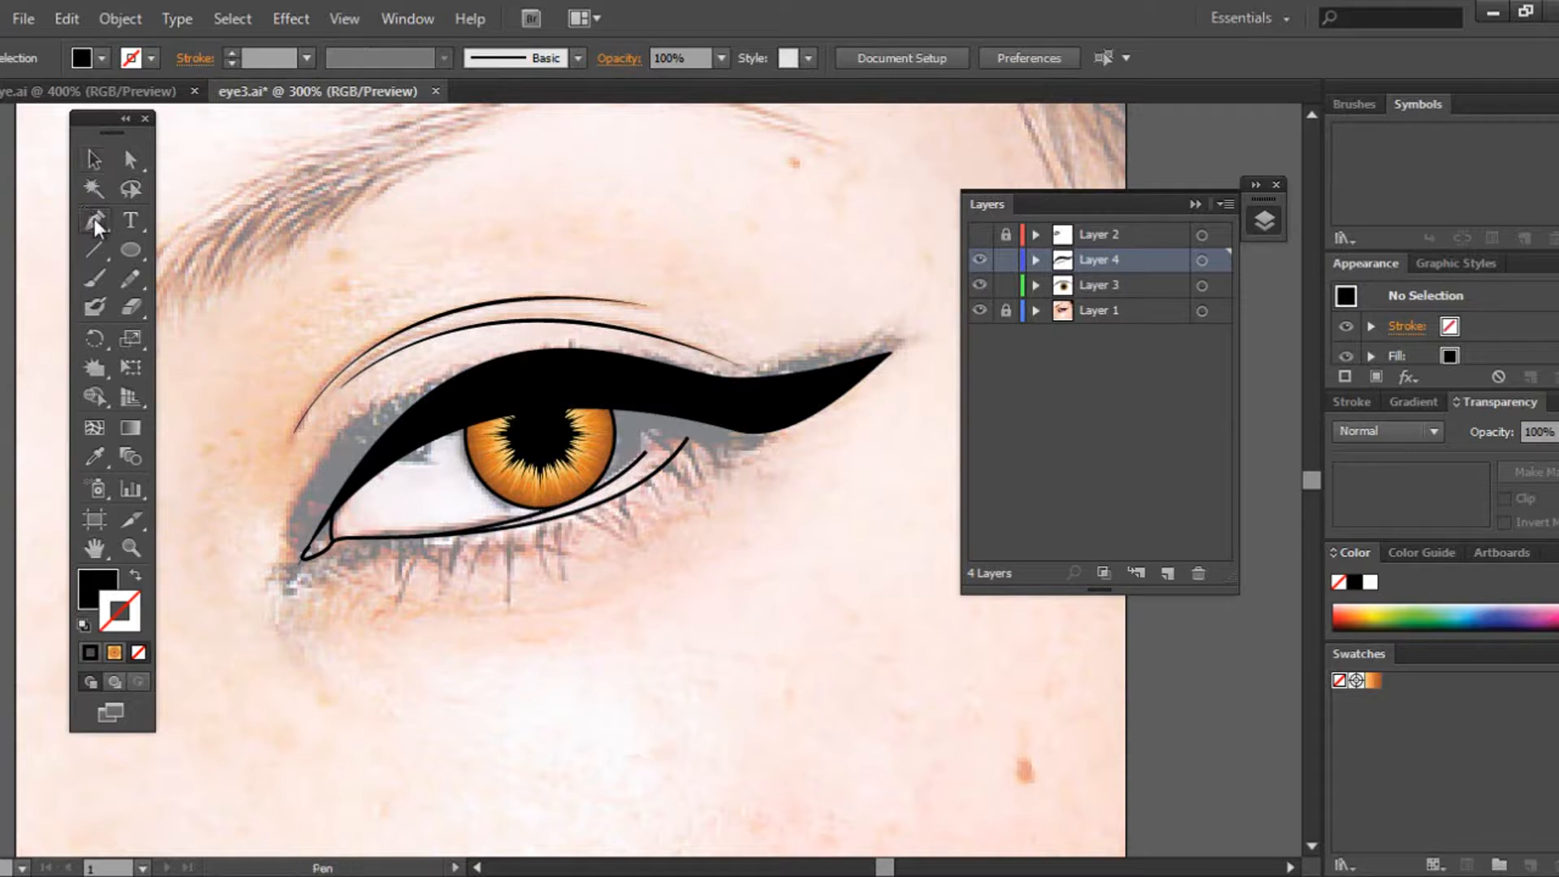
left_click(363, 485)
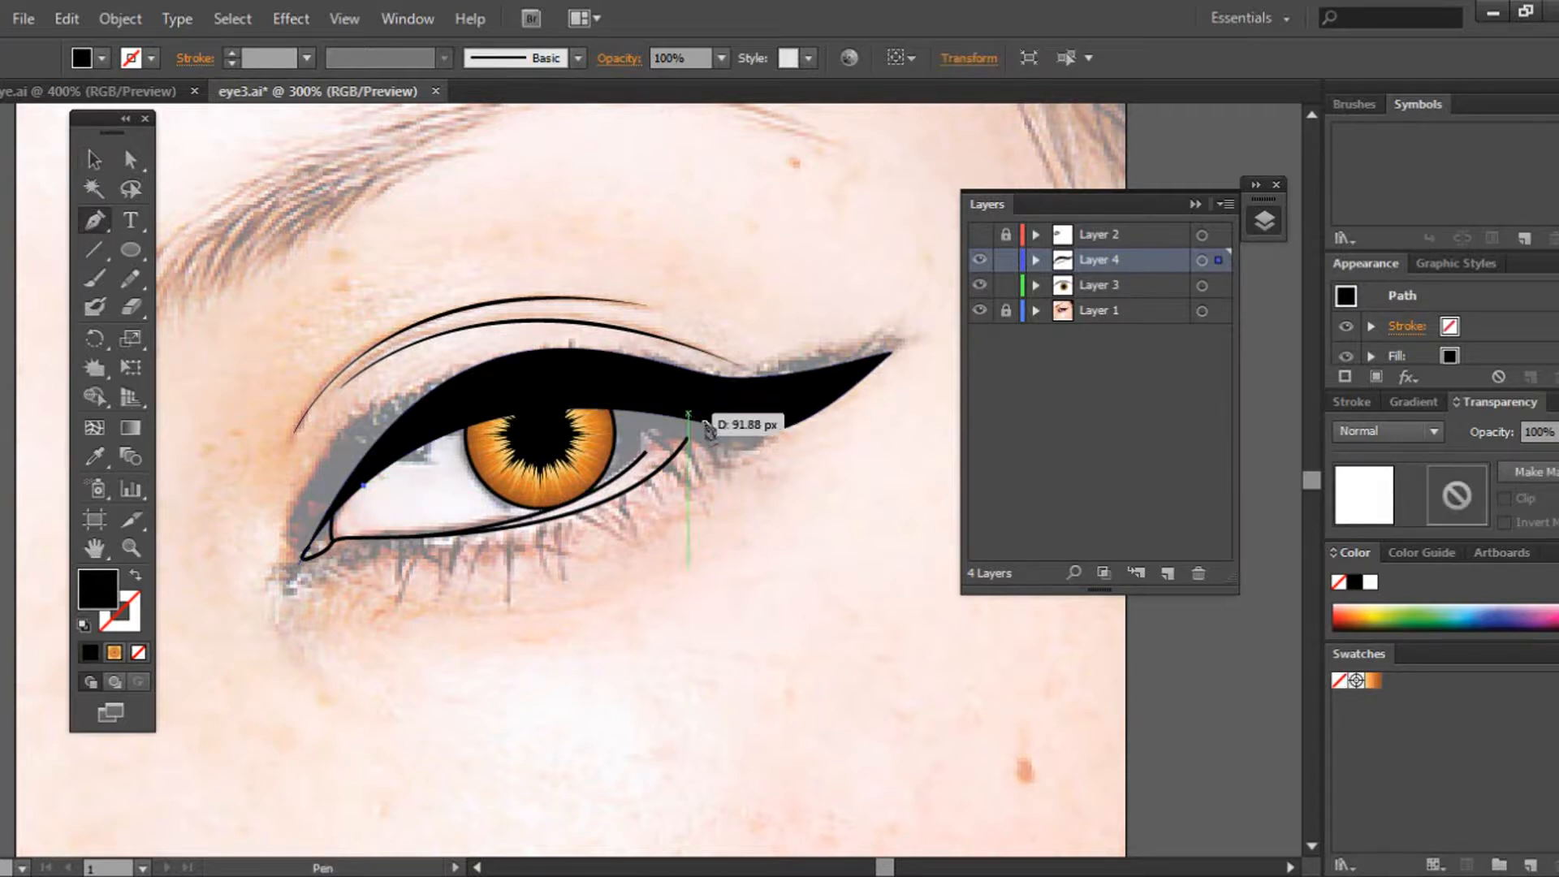
left_click_drag(698, 415, 751, 431)
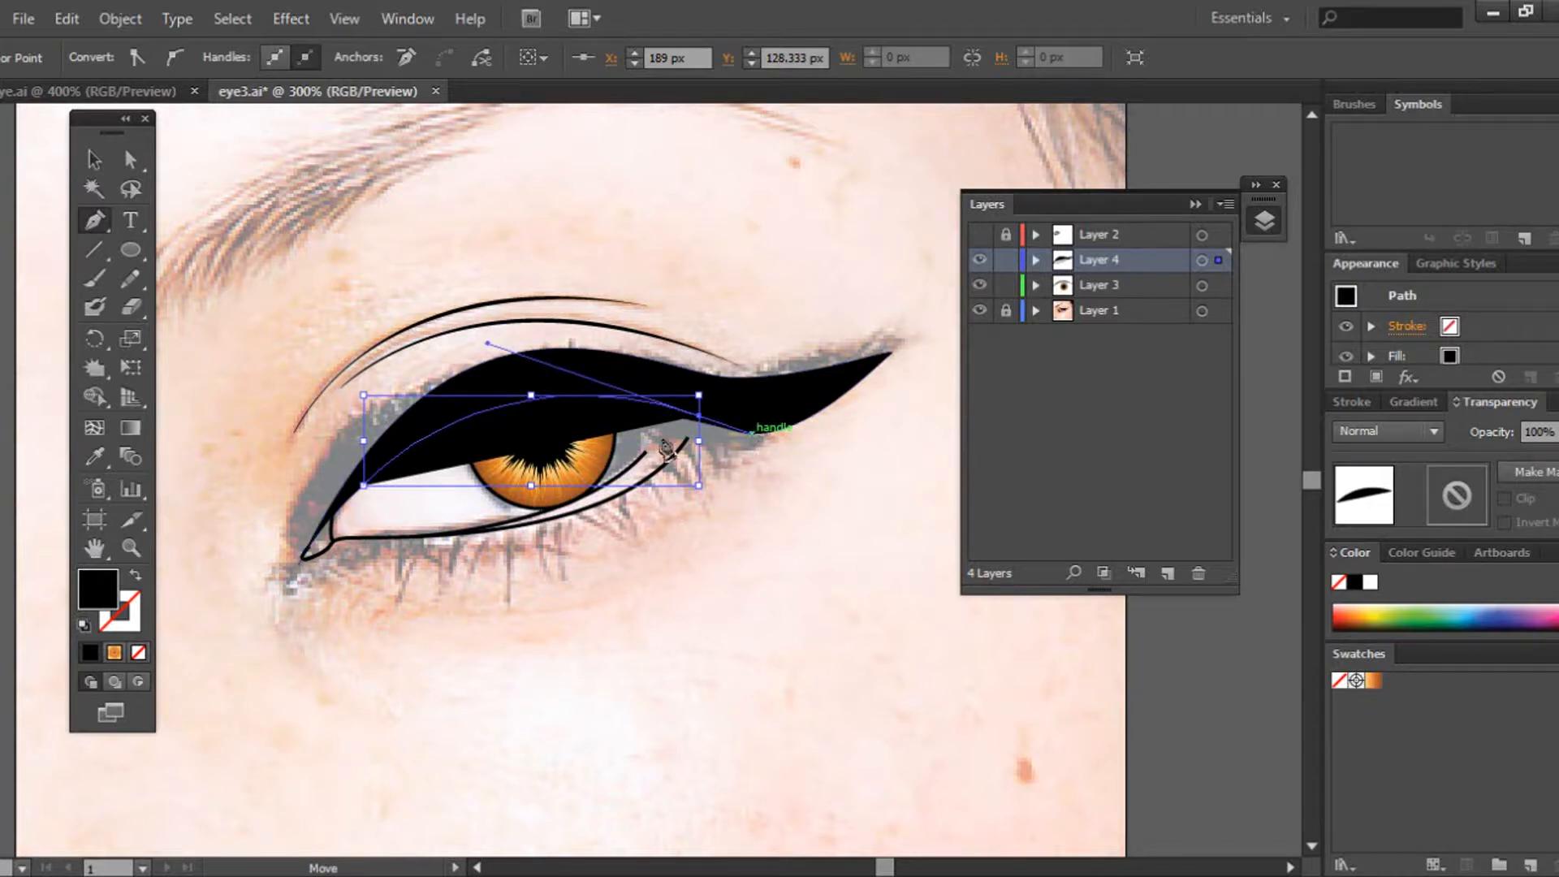
left_click(365, 488)
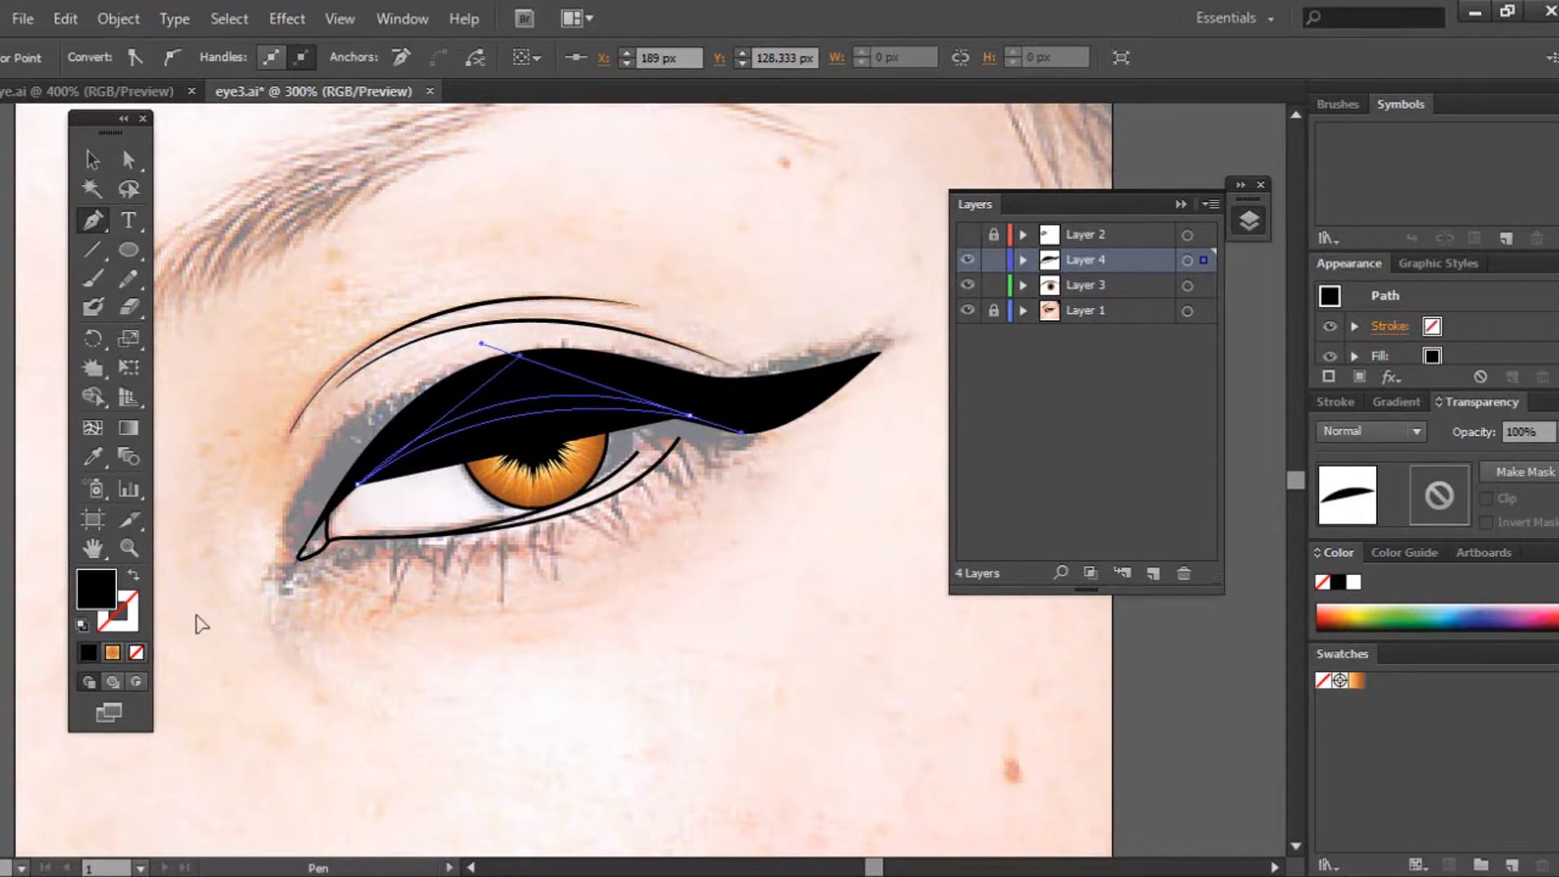
left_click_drag(202, 624, 196, 615)
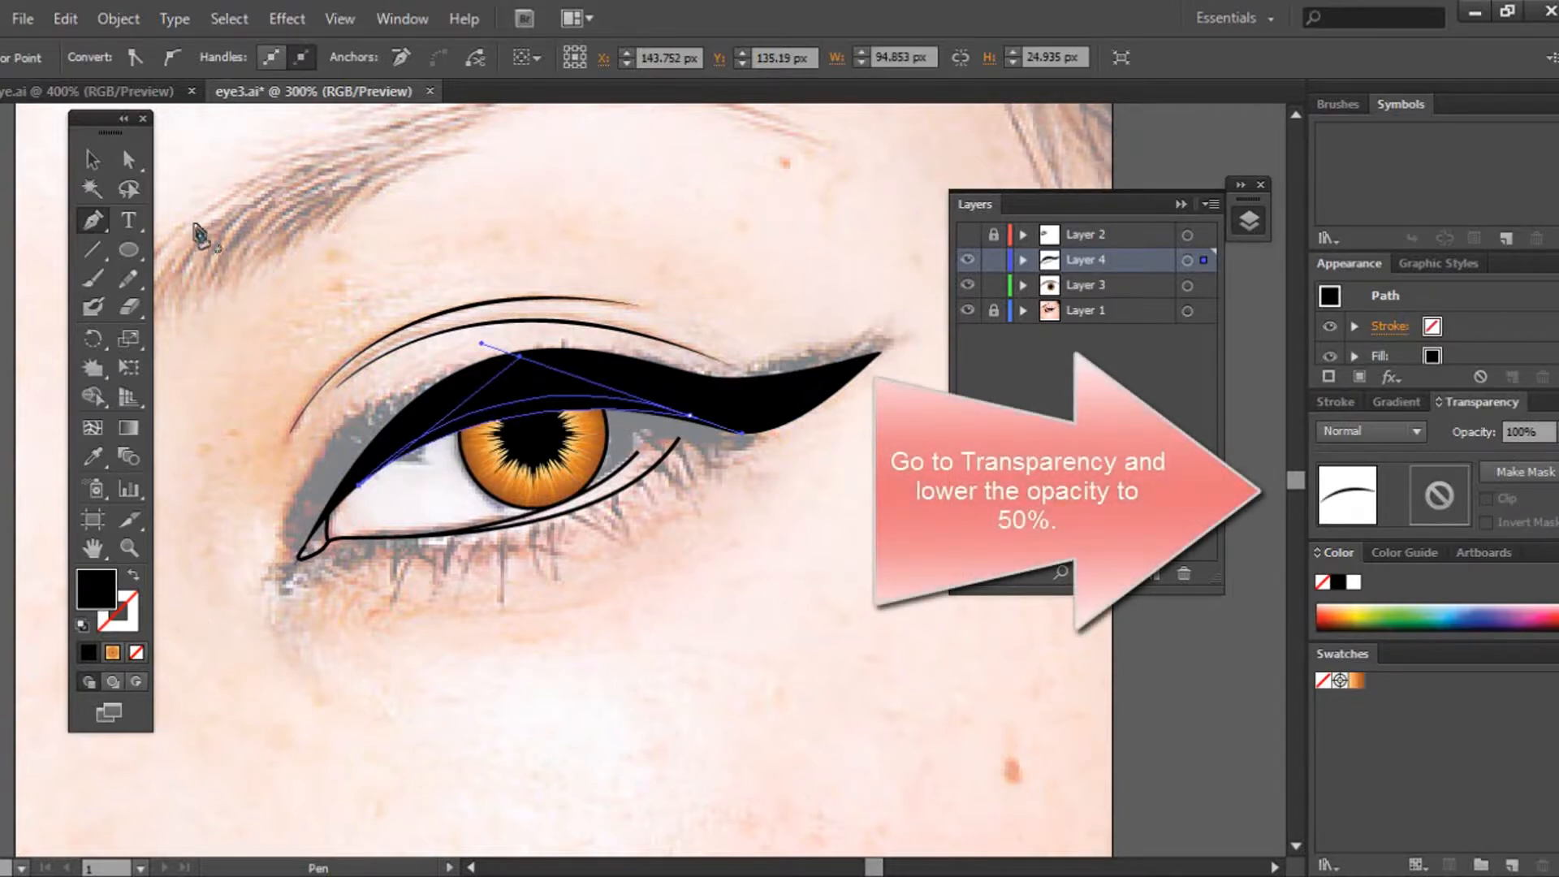
Step: Lower the opacity of the crescent under the eyeliner to 50%
left_click(92, 159)
left_click(487, 422)
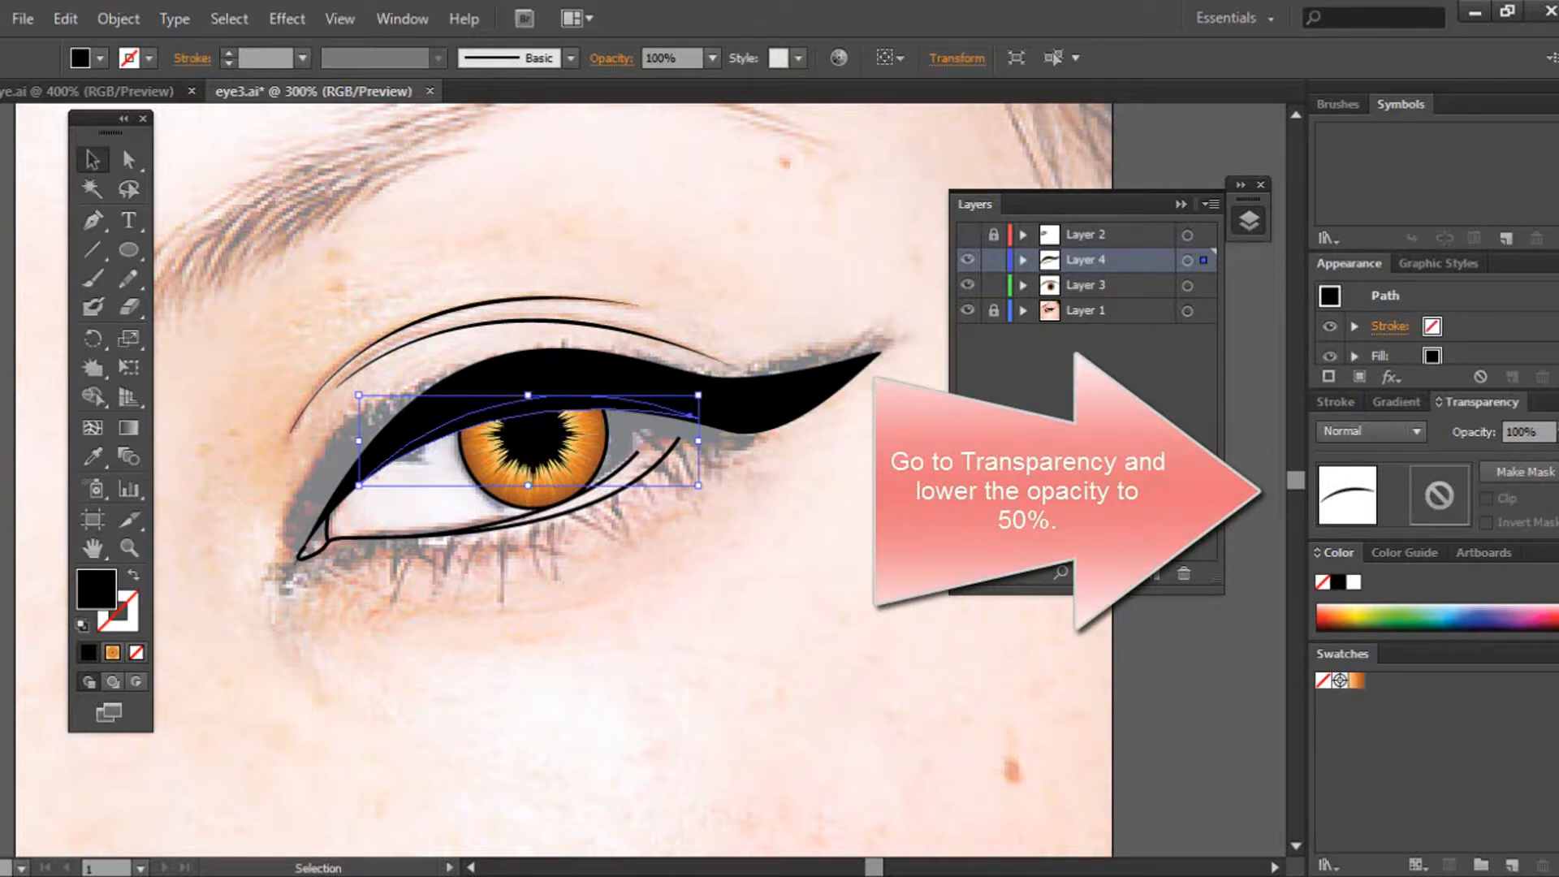
left_click(1555, 432)
left_click(1540, 607)
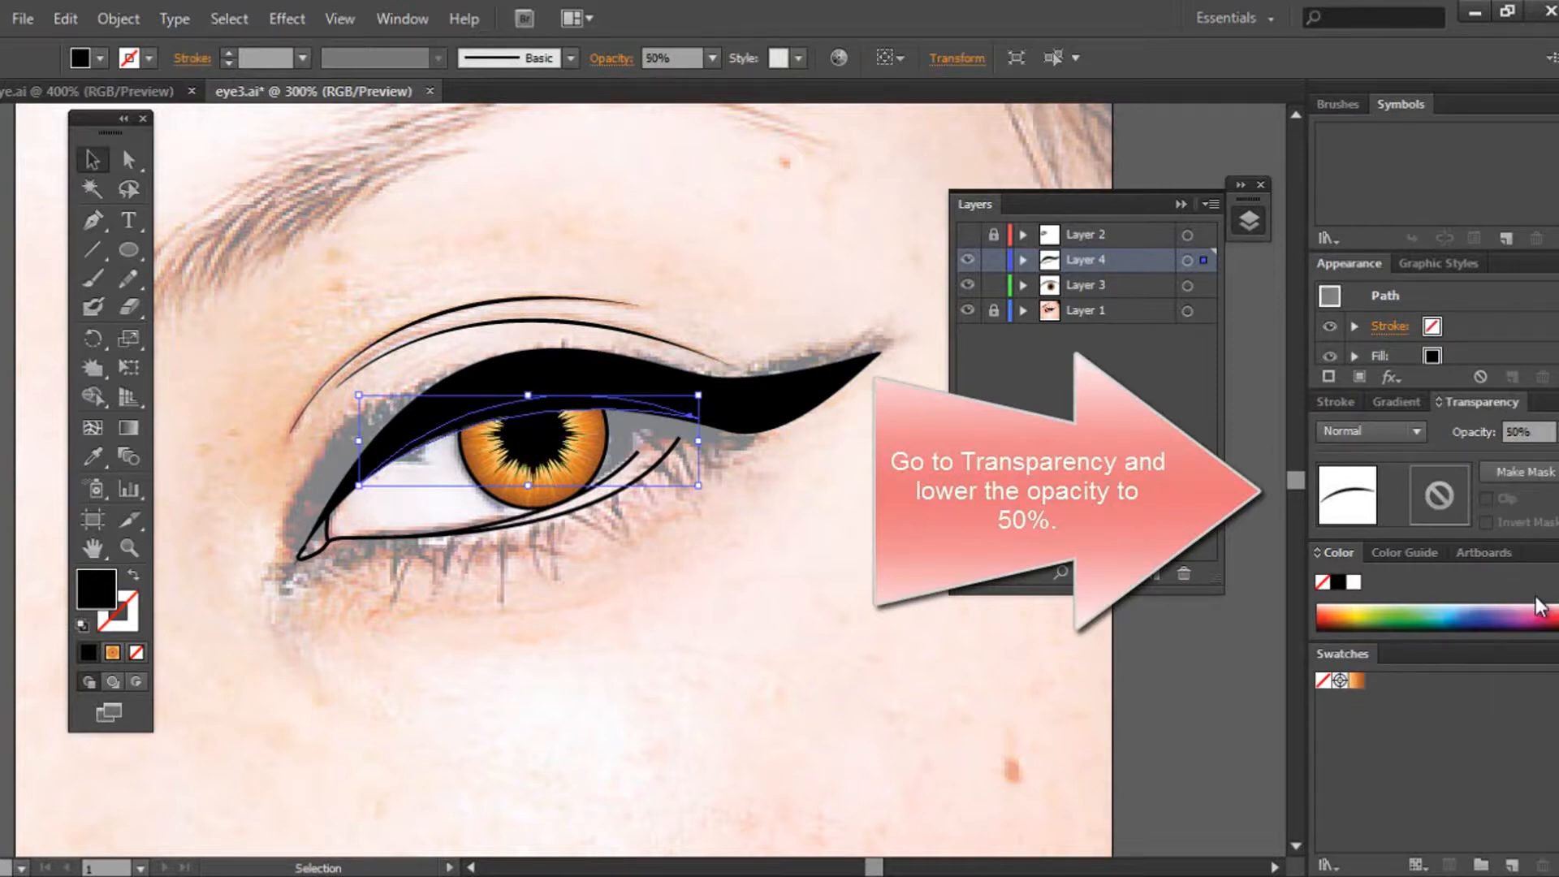
left_click(666, 552)
Step: Nudge the semi-transparent crescent slightly down so it shows as a shadow below the eyeliner, and lock Layer 3
left_click_drag(548, 399, 548, 406)
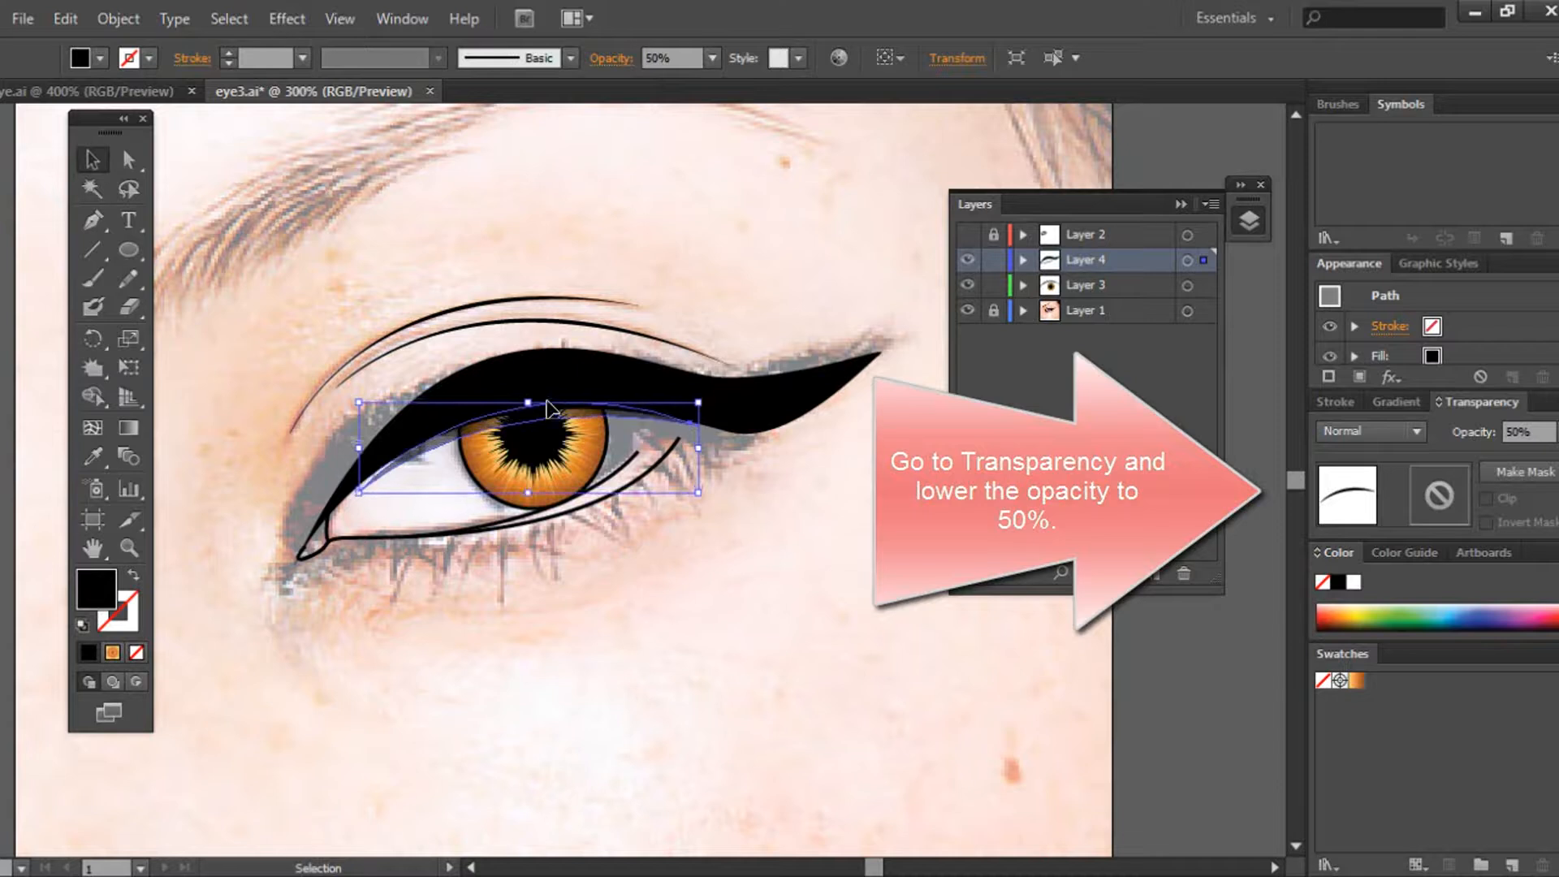
left_click(533, 202)
left_click(529, 418)
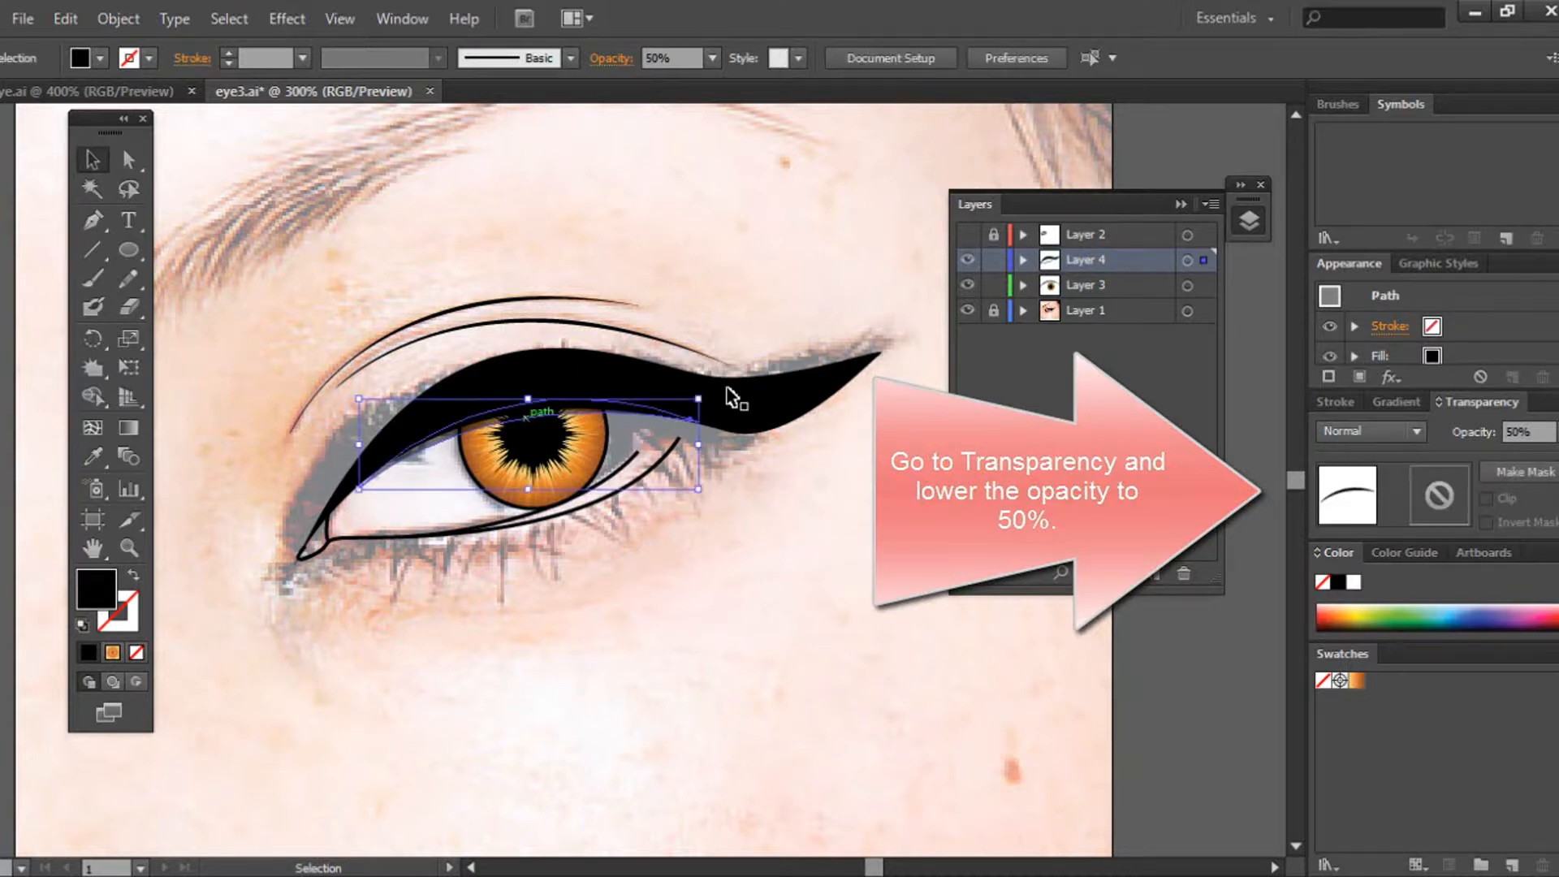
left_click_drag(529, 489, 529, 497)
left_click(682, 565)
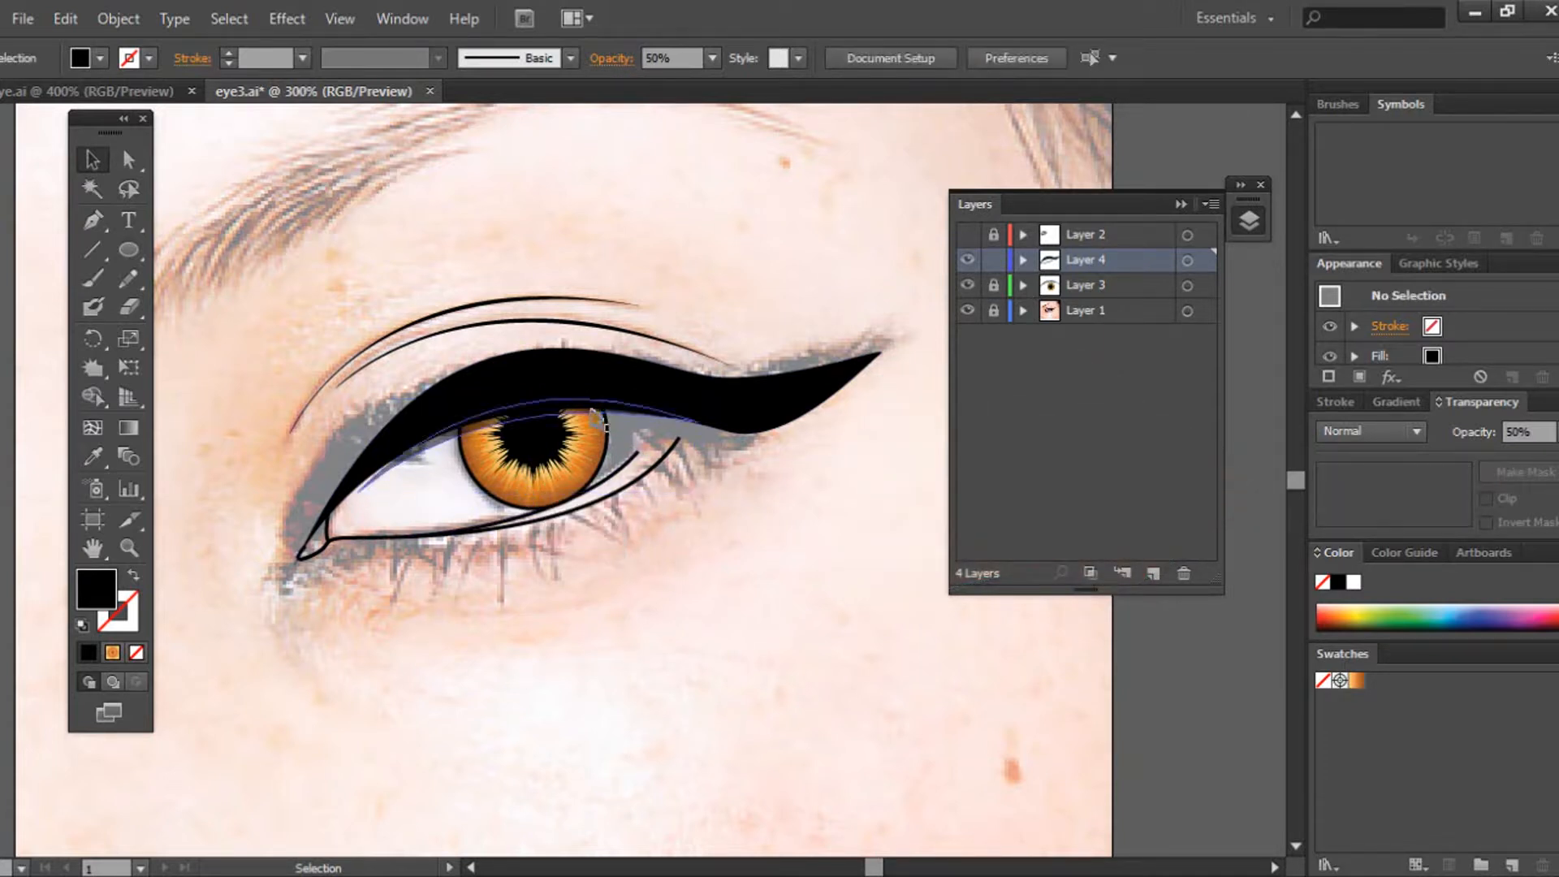
Step: Reposition the shadow crescent and rotate it slightly clockwise to follow the eyeliner's lower edge
left_click(605, 404)
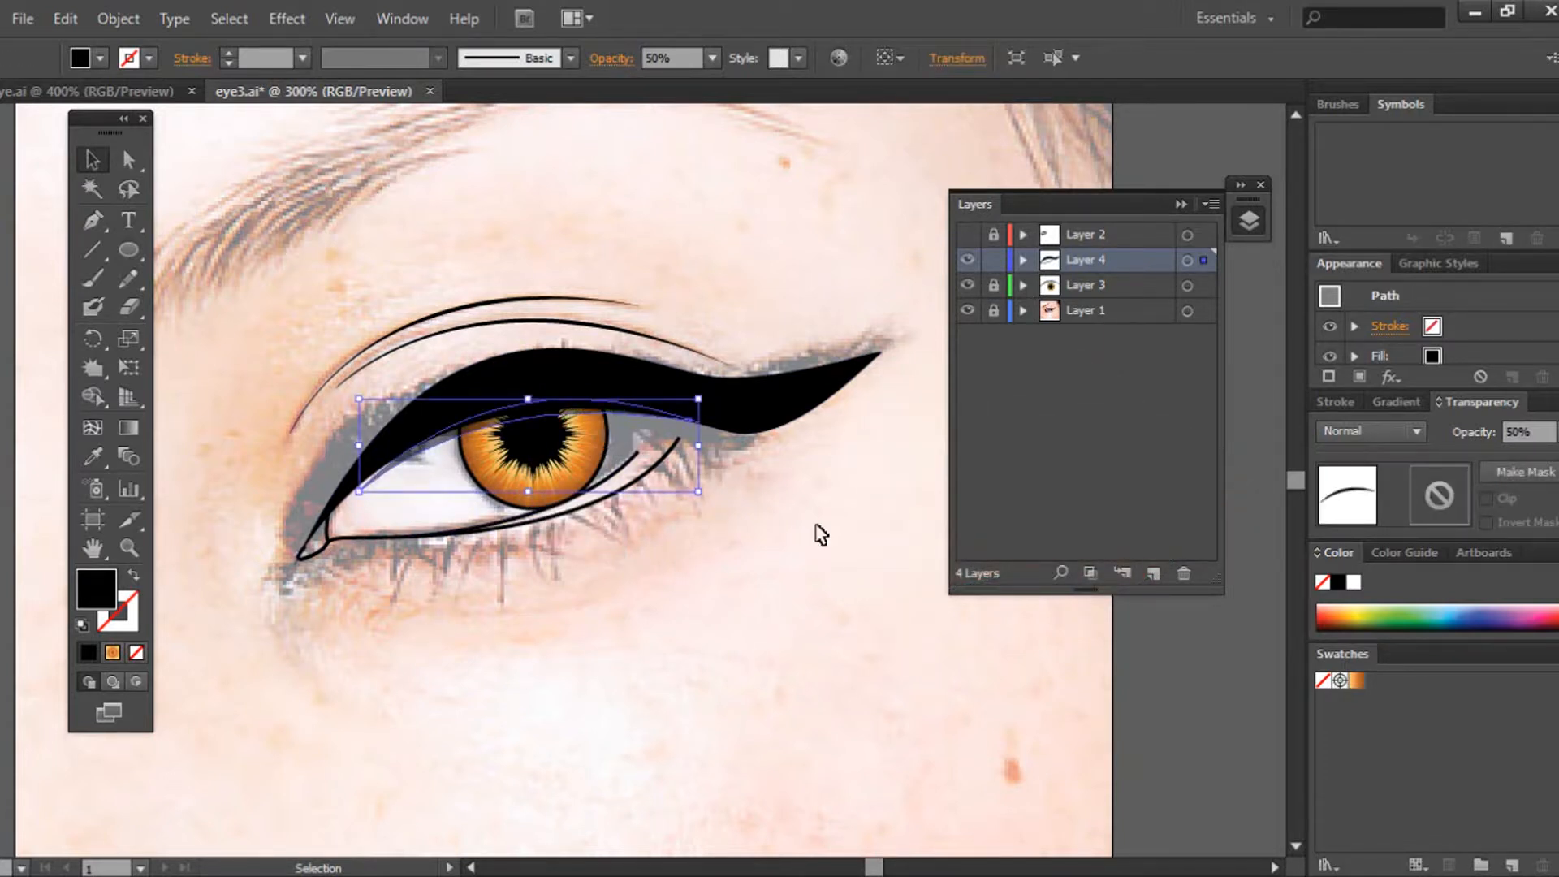
key("ctrl+plus")
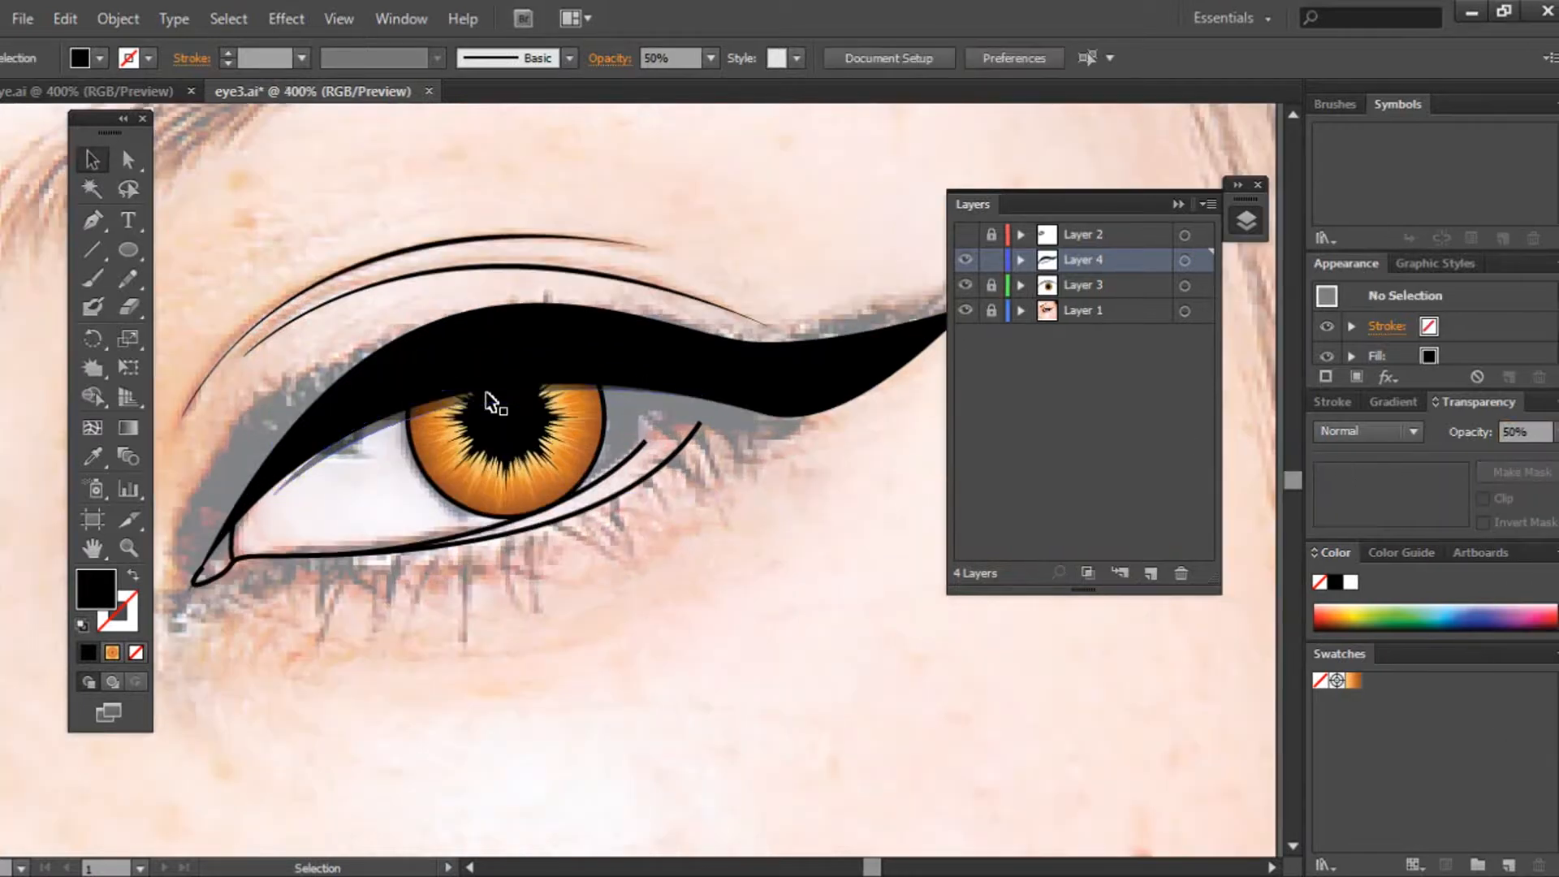
left_click_drag(529, 399, 499, 374)
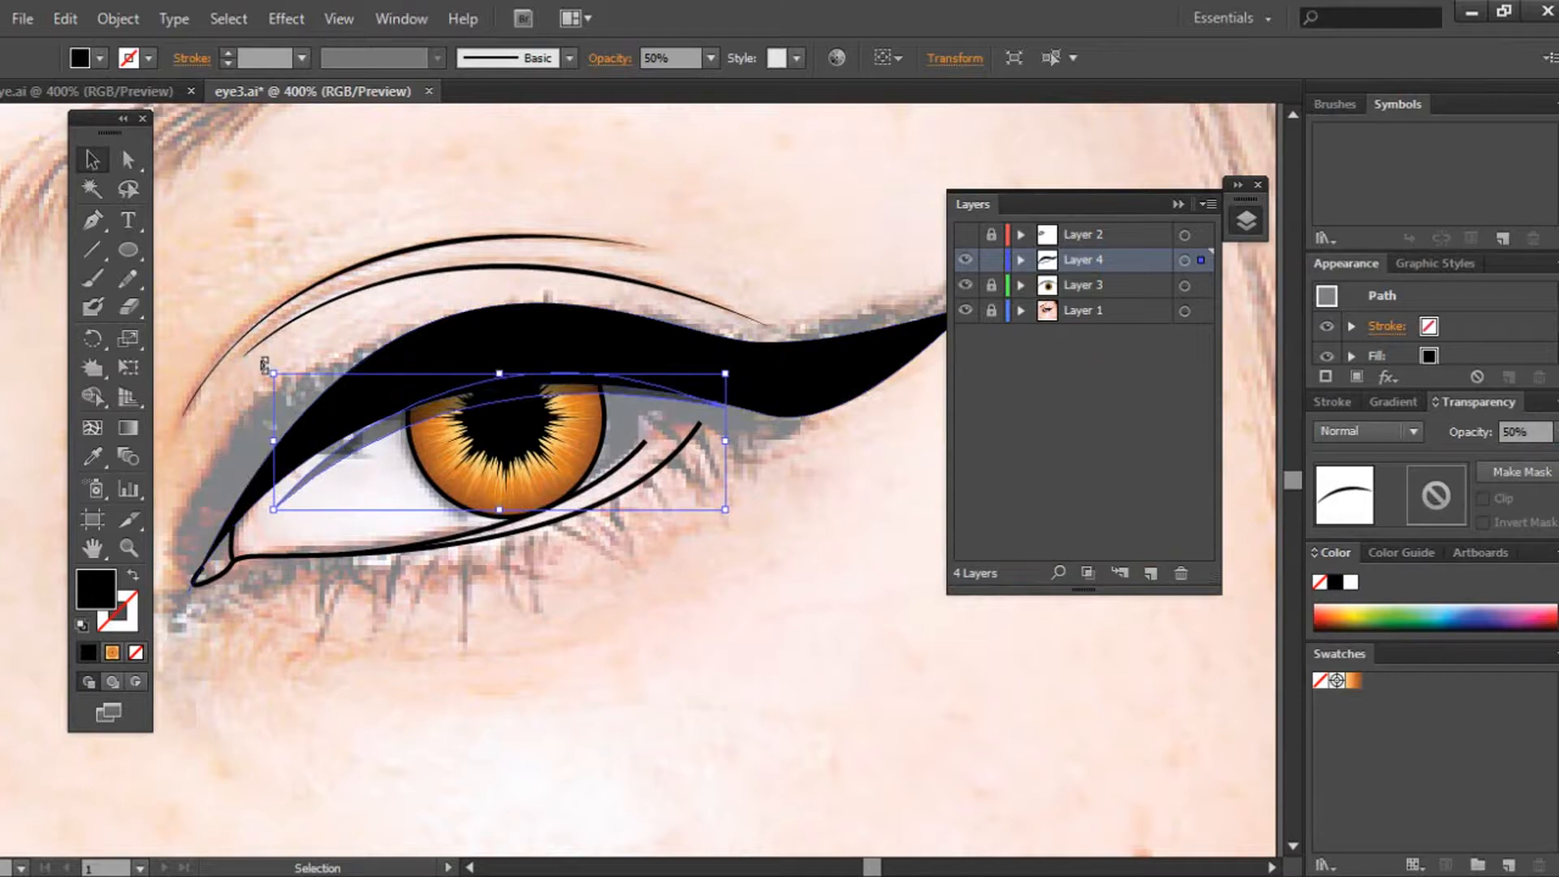
left_click_drag(268, 367, 289, 365)
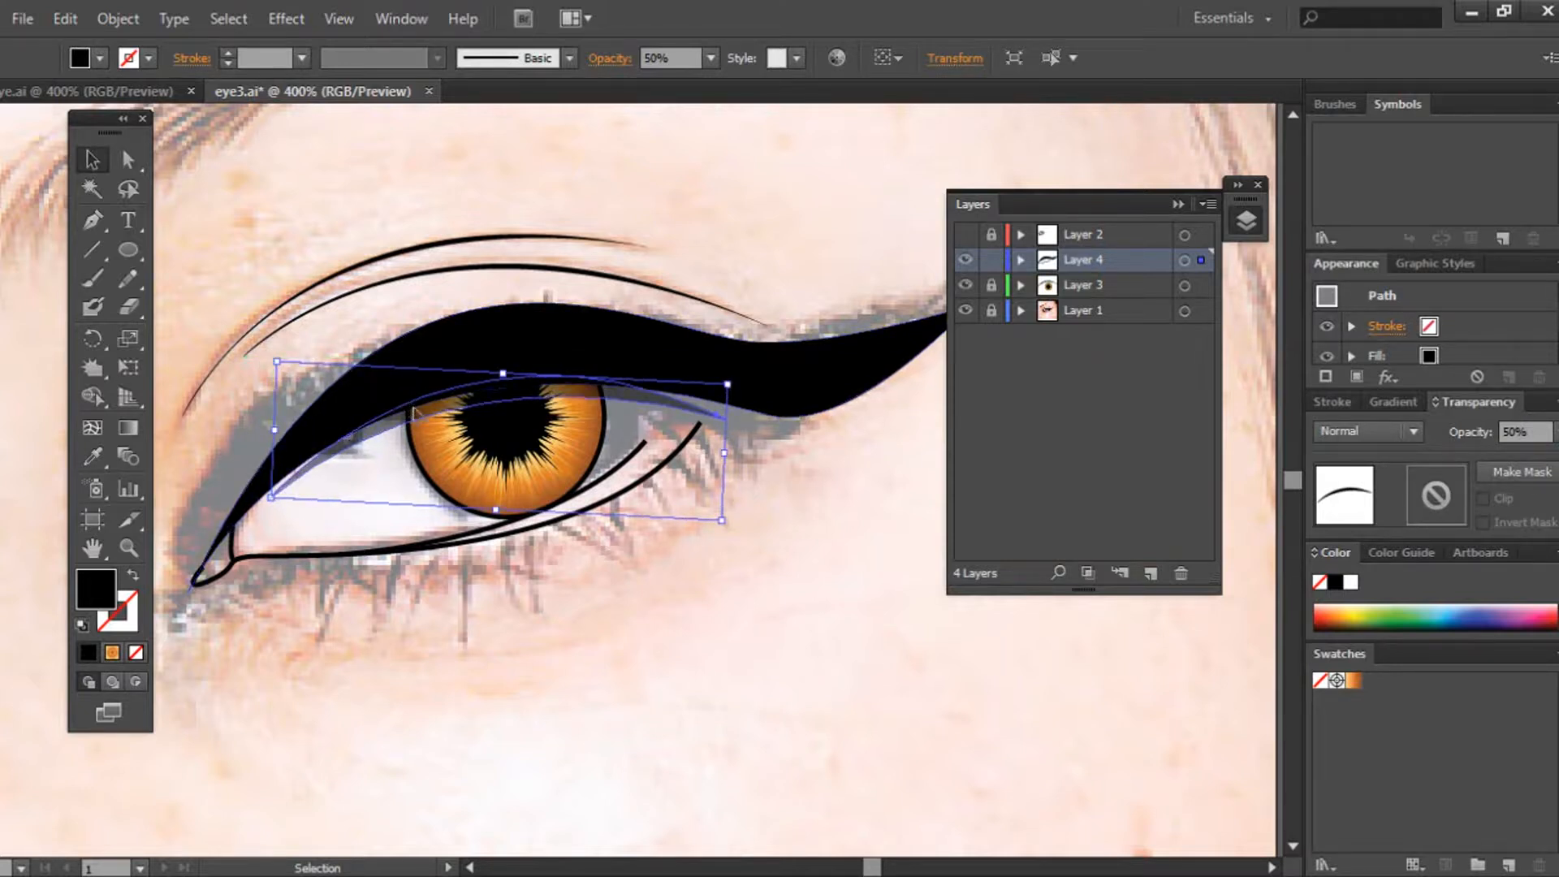
left_click(740, 156)
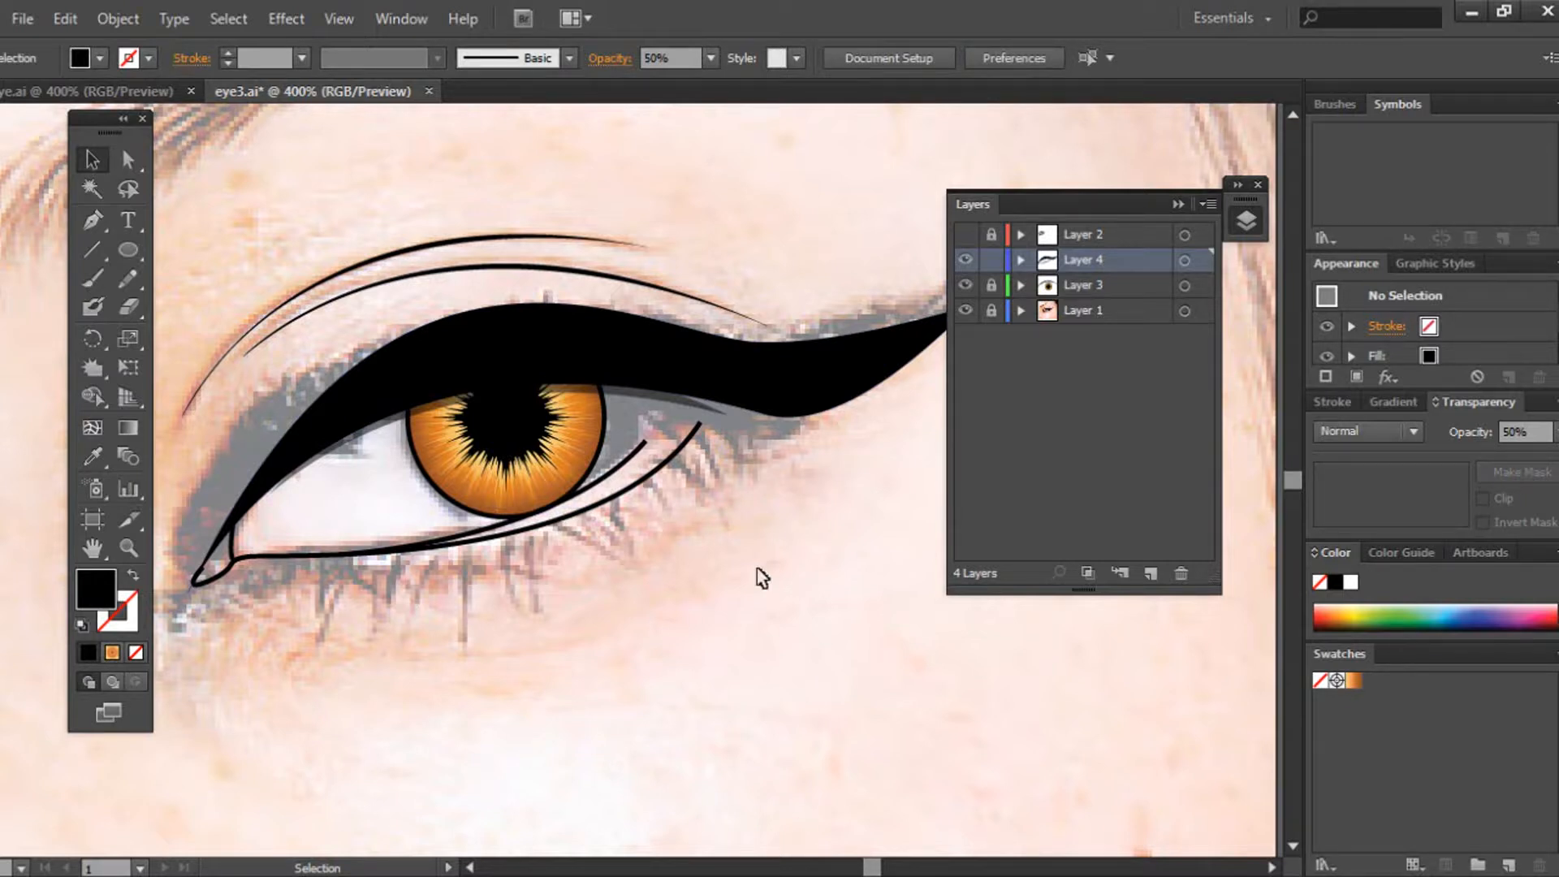
Step: Draw a thin, curved, tapered black lash hanging from the lower lid line below the iris with the Pen tool
key("p")
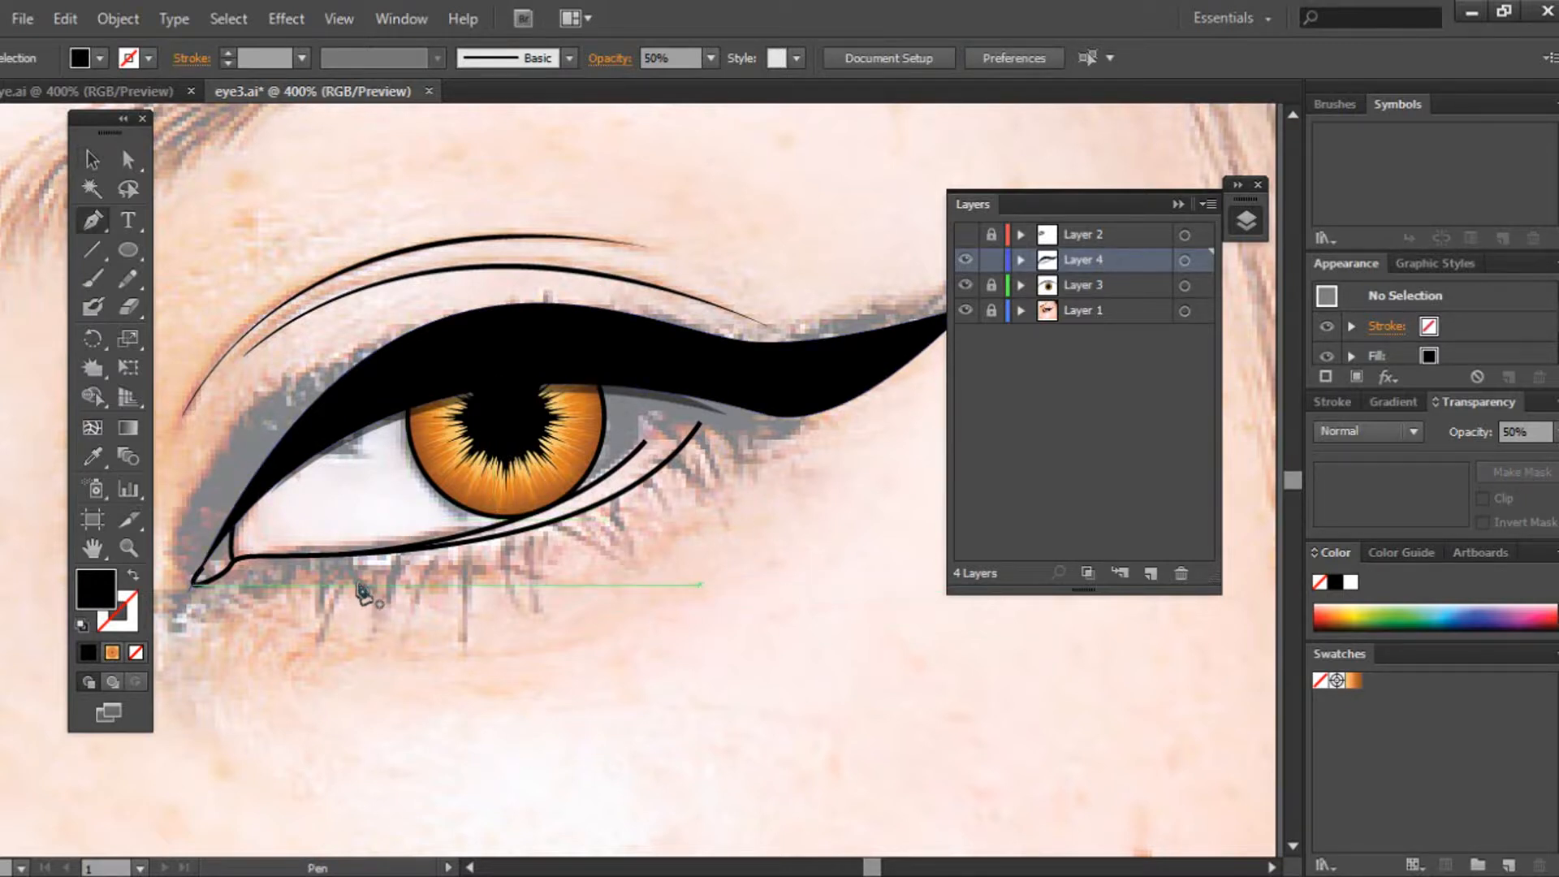
key("ctrl+plus")
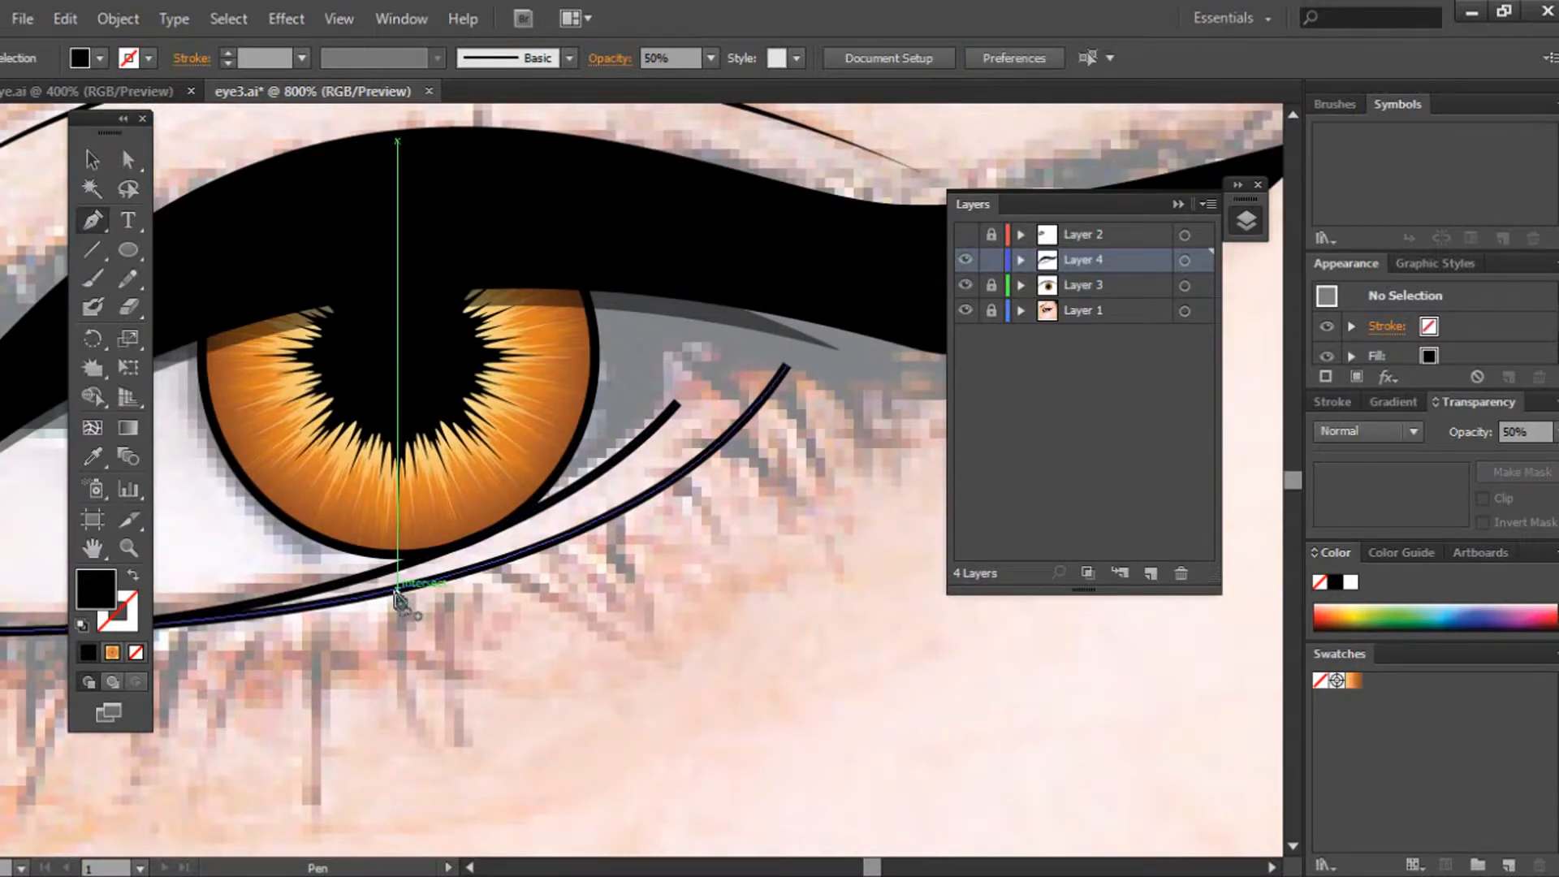
left_click_drag(397, 590, 368, 679)
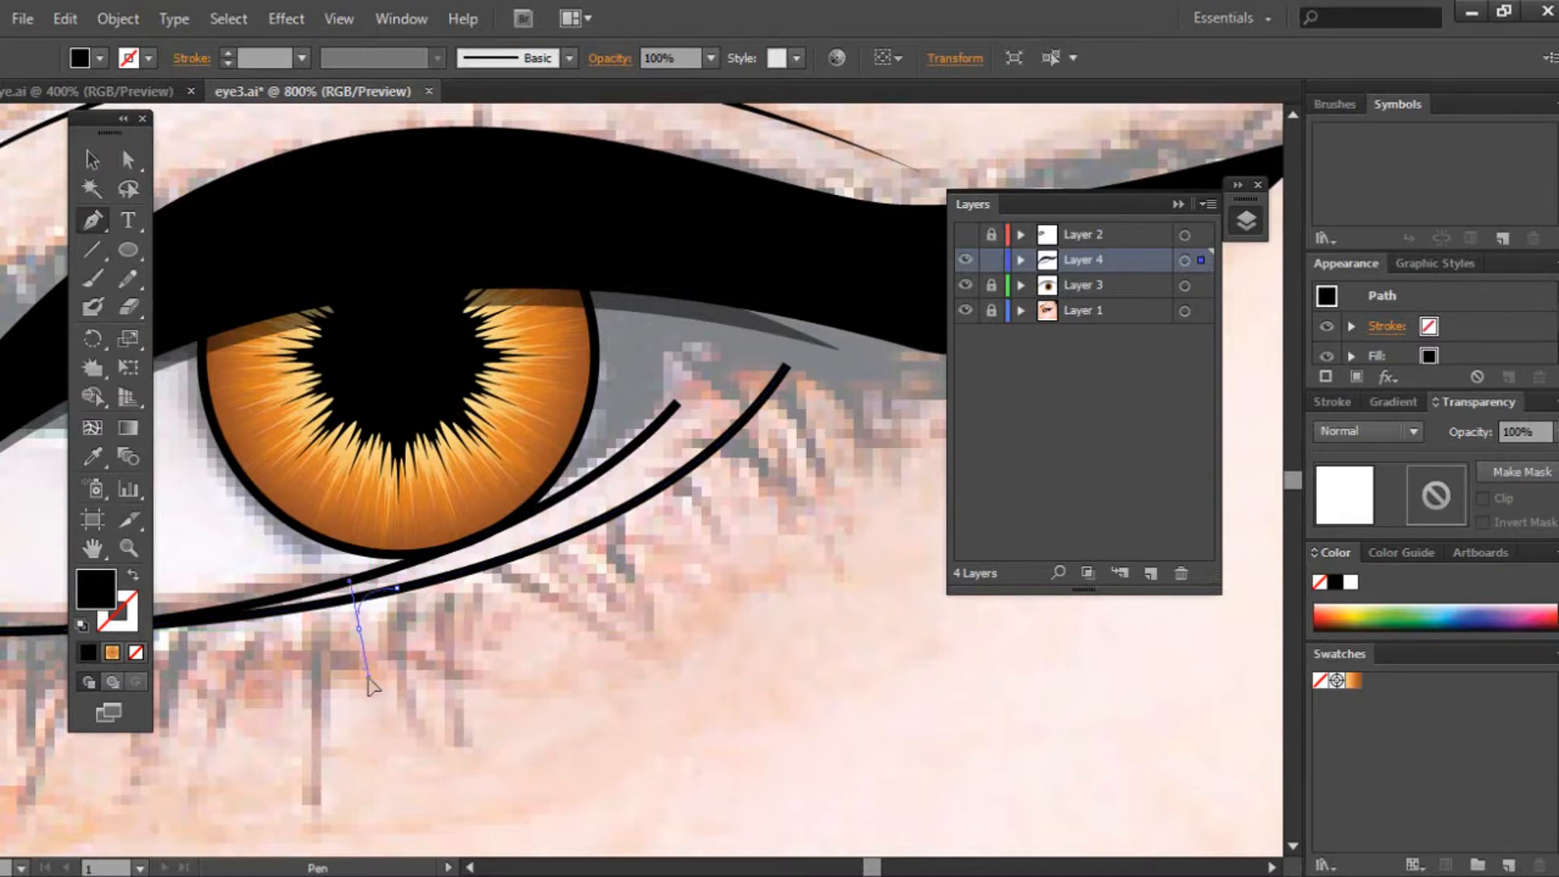
left_click(410, 712)
left_click_drag(398, 590, 476, 589)
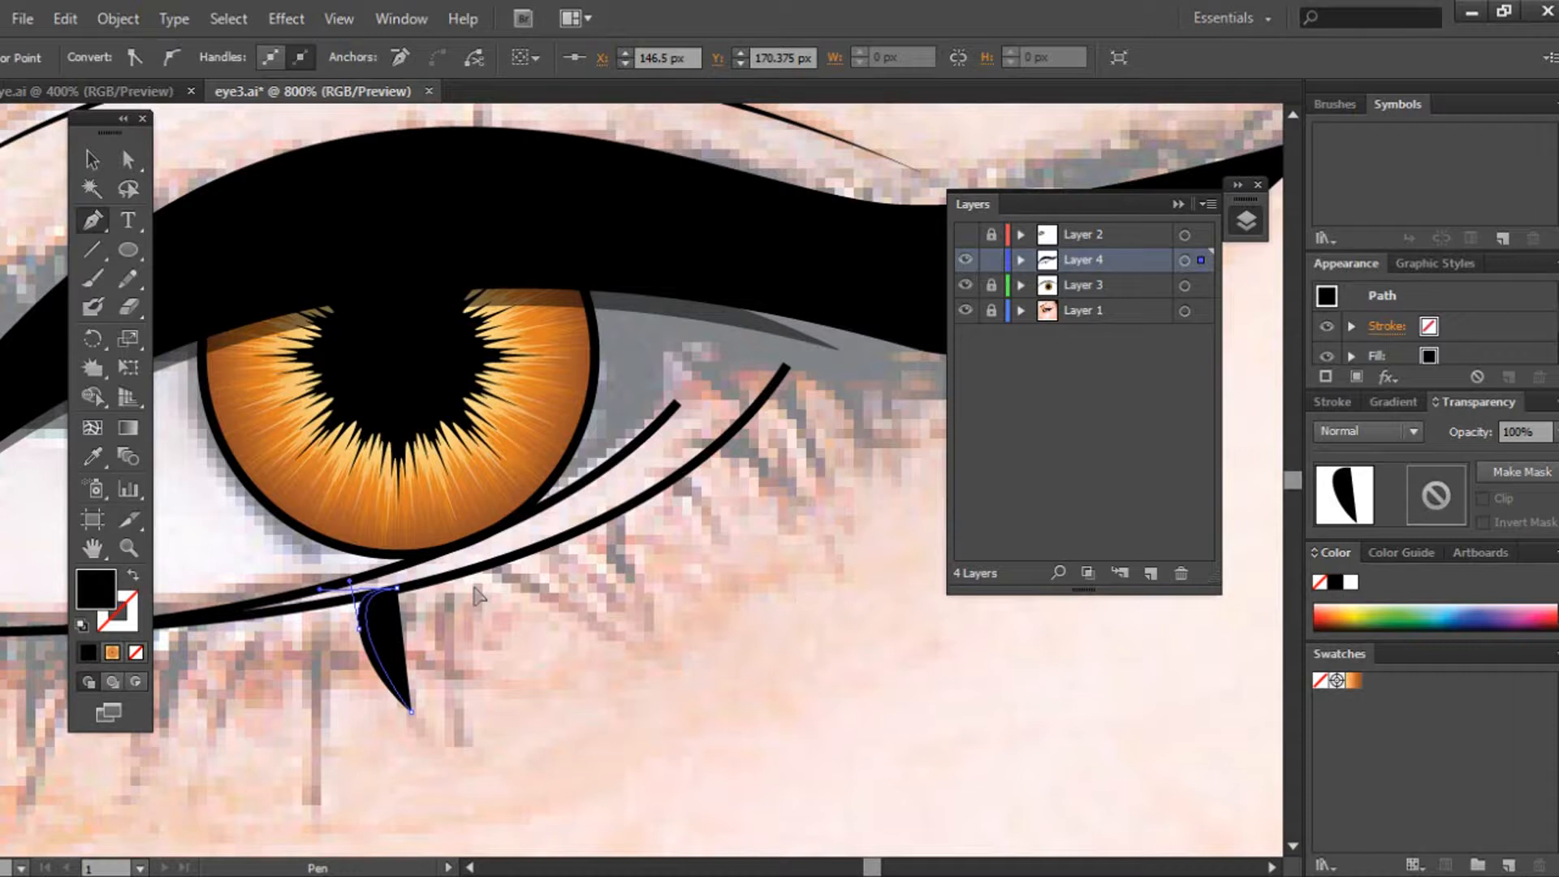
left_click_drag(474, 587, 480, 588)
left_click_drag(485, 584, 486, 585)
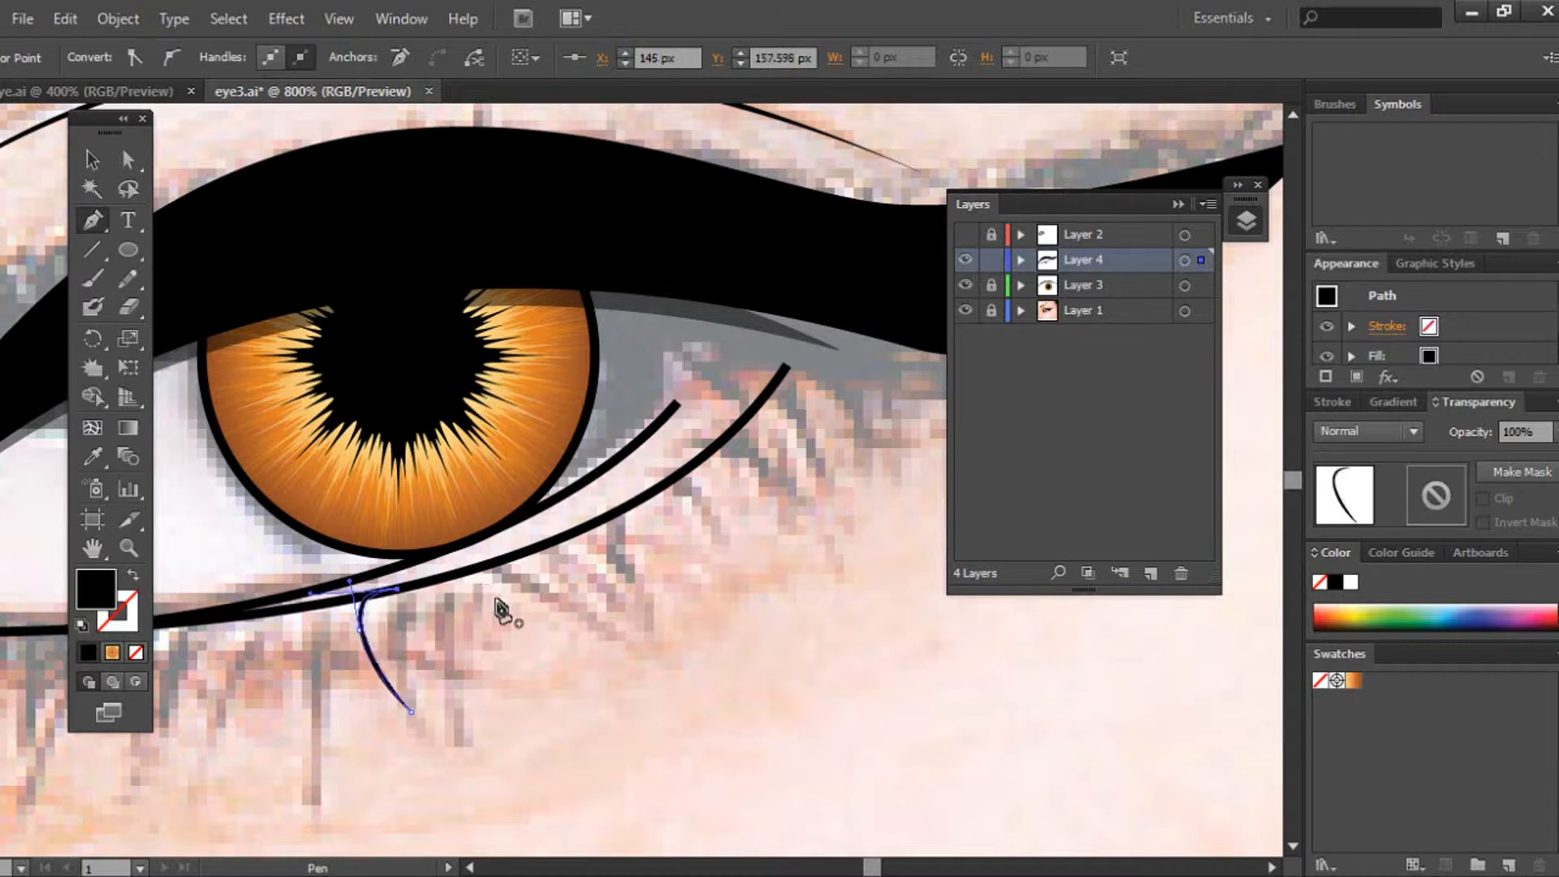
left_click(96, 162)
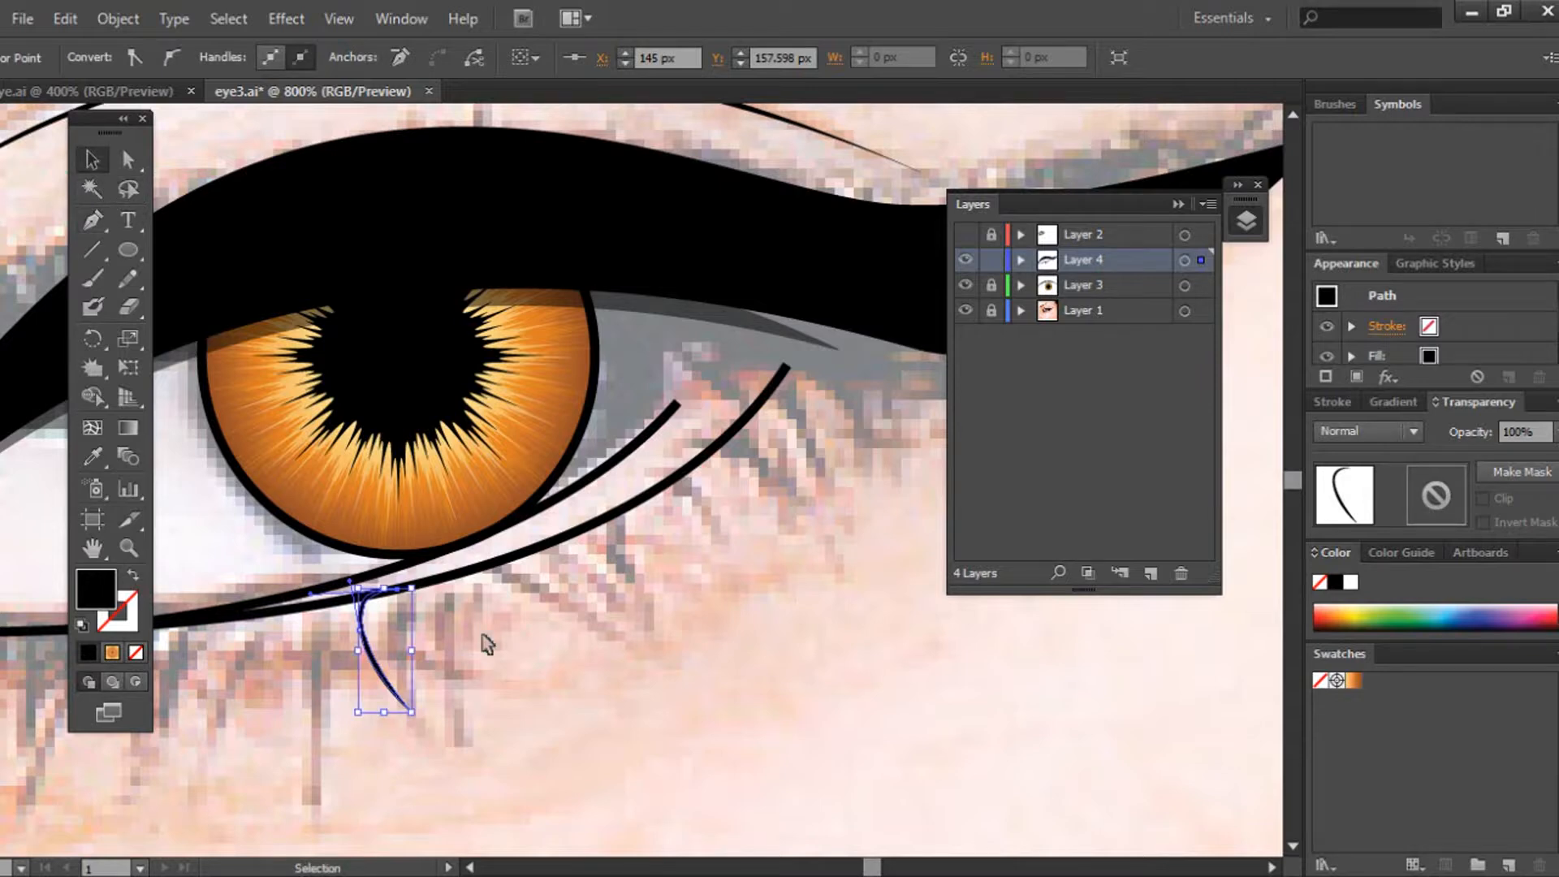
left_click(485, 641)
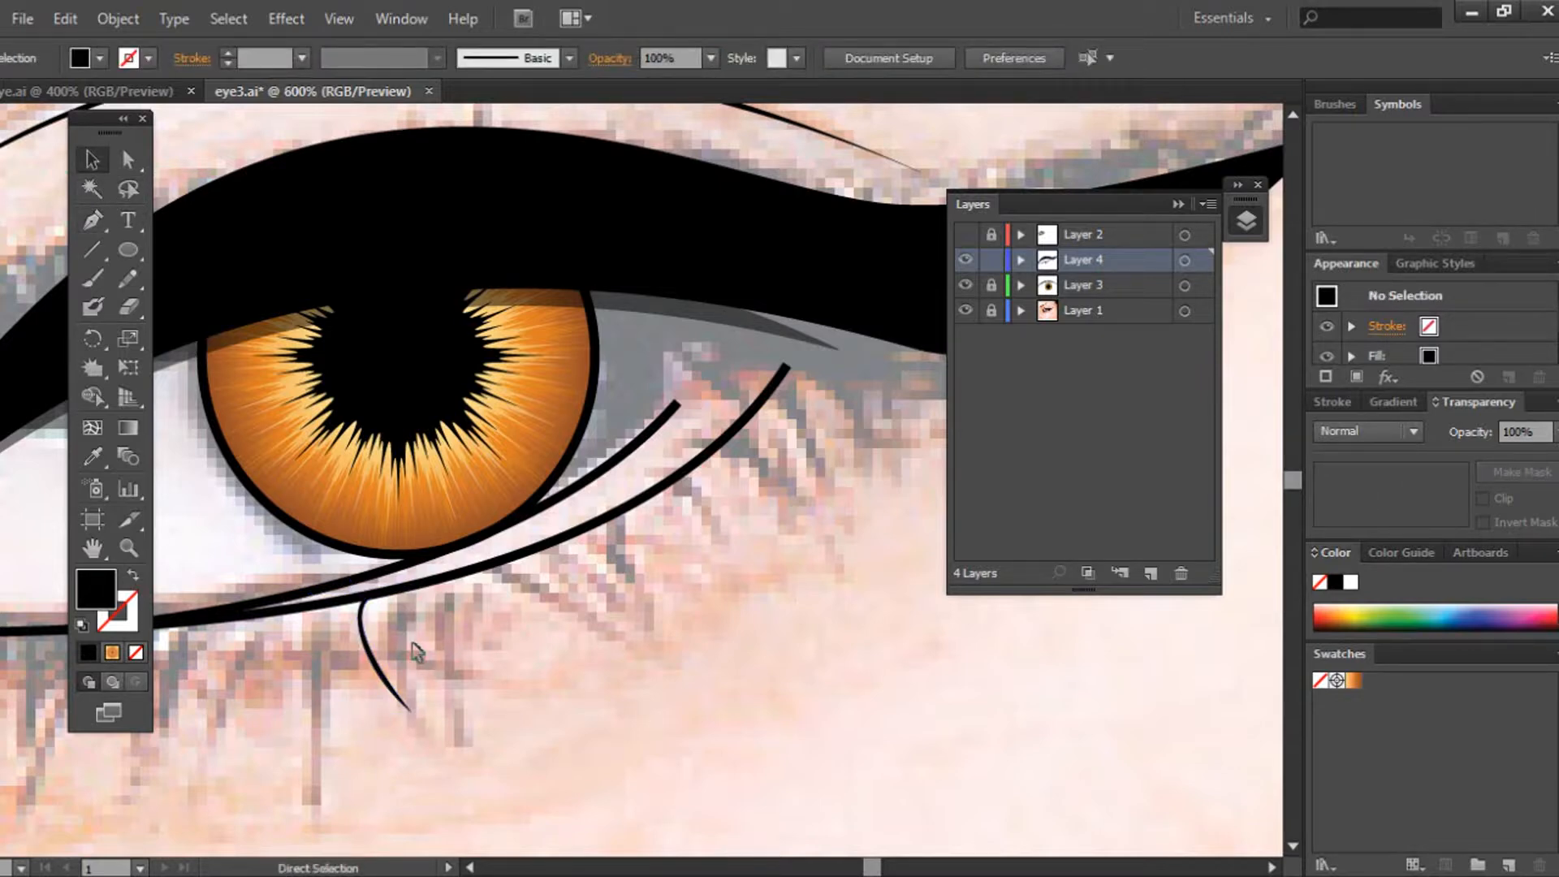
key("ctrl+minus")
key("ctrl+plus")
left_click(393, 691)
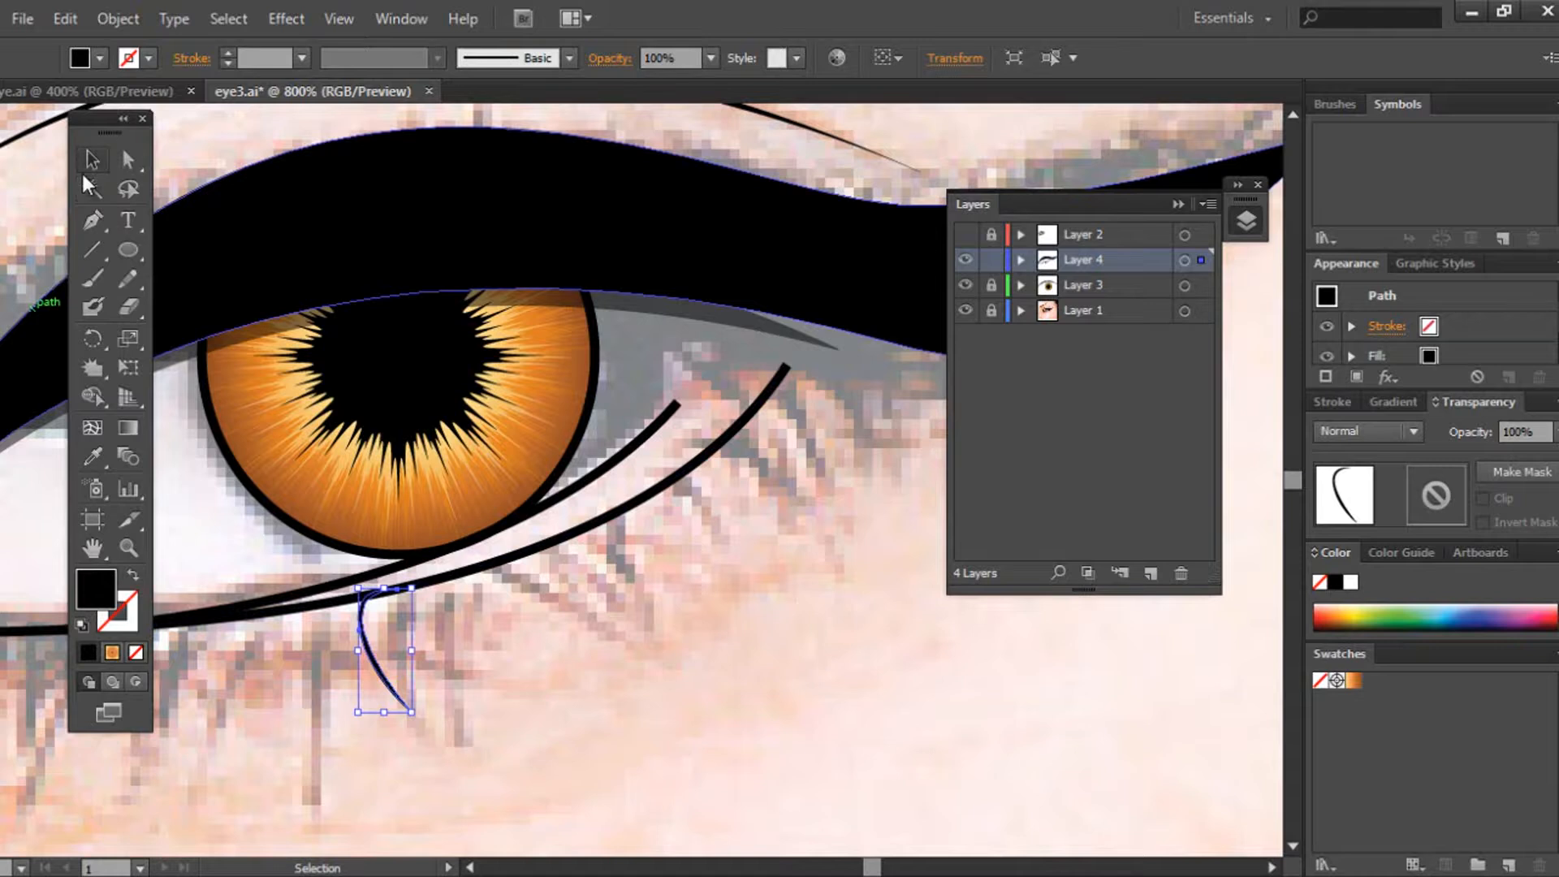
left_click(589, 690)
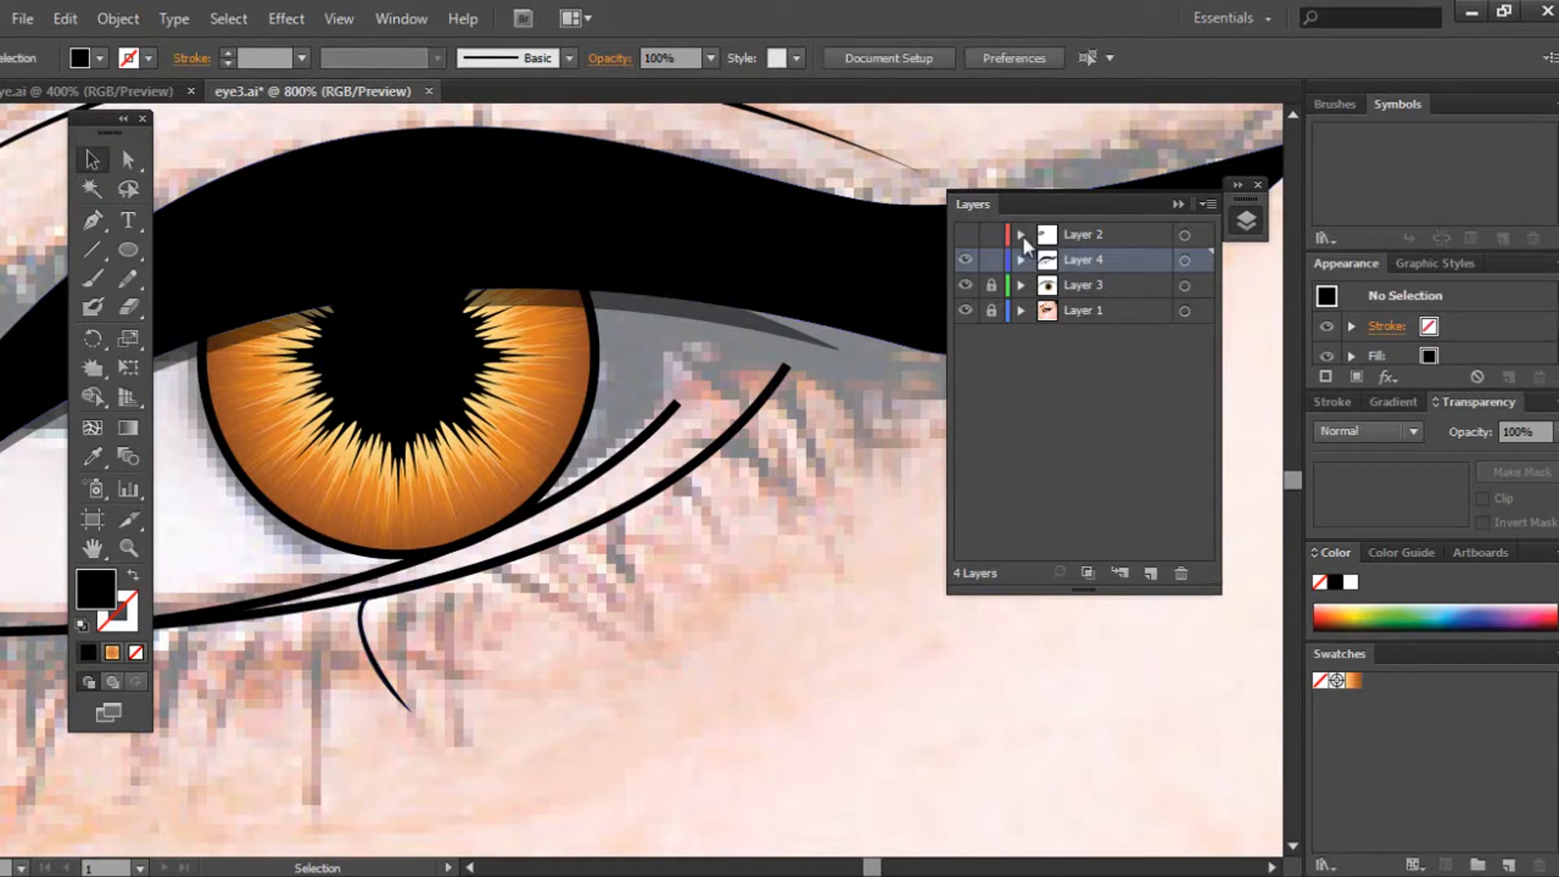
Step: Unlock and show Layer 2 with its ready-made lashes and eyebrow, and hide the photo in Layer 1
left_click(1021, 234)
scroll(1210, 503, "down", 5)
scroll(1211, 504, "up", 5)
left_click(1020, 234)
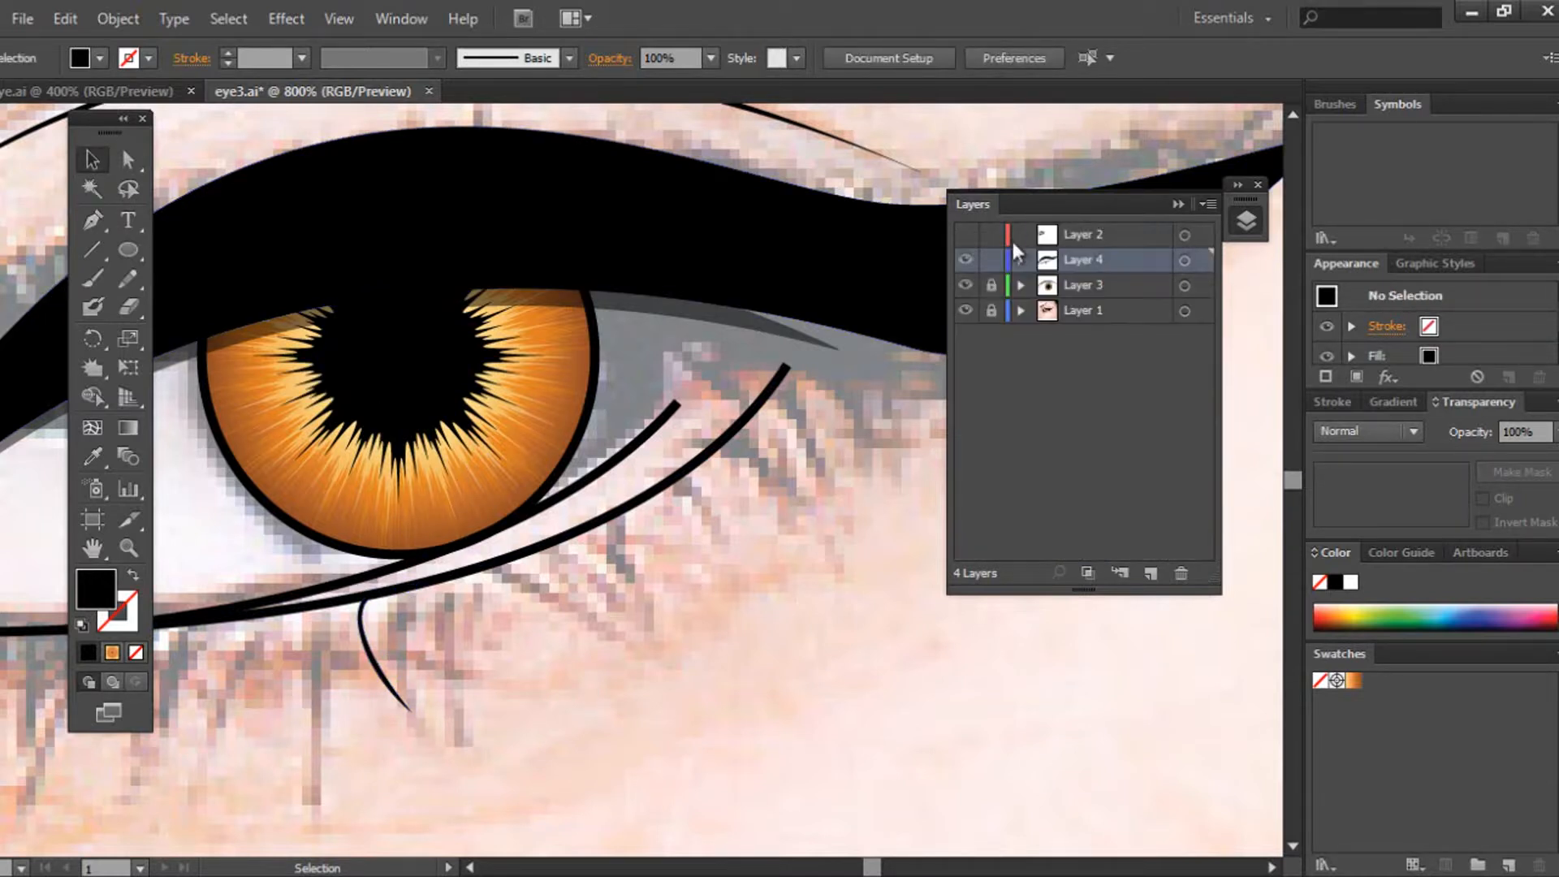
left_click(966, 235)
left_click(965, 310)
Step: Move the ready-made lower lashes in Layer 2 into place along the eye's lower lid line
key("ctrl+minus")
key("ctrl+minus")
key("ctrl+minus")
key("ctrl+minus")
left_click_drag(215, 434, 601, 526)
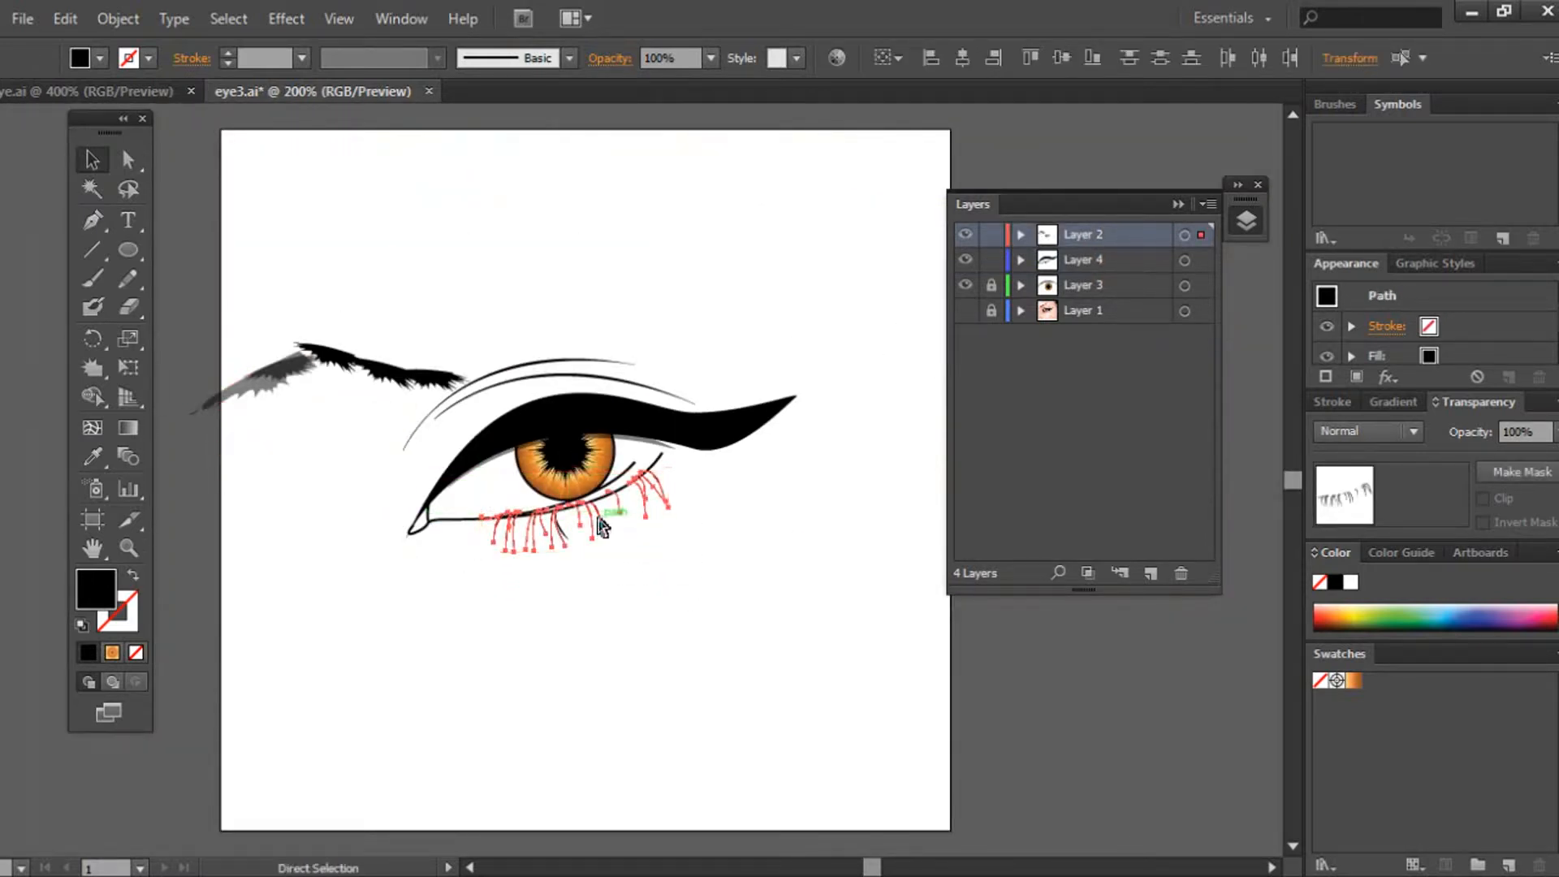
key("ctrl+plus")
key("ctrl+plus")
key("ctrl+plus")
left_click(581, 605)
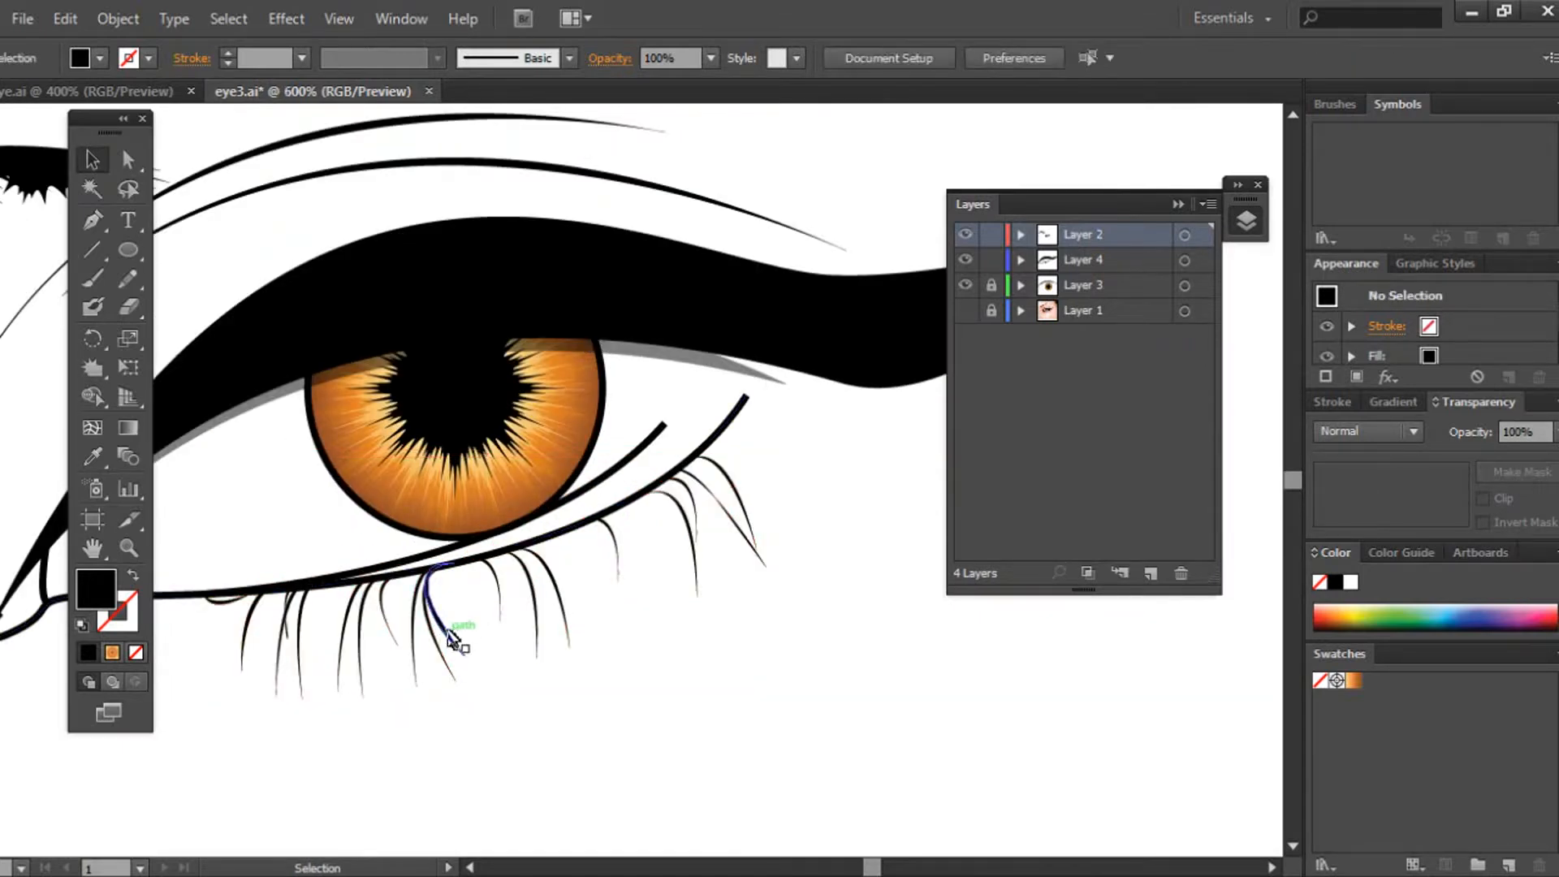
Step: Shift the newly drawn lash slightly to the right and move its path from Layer 4 into Layer 2
left_click_drag(444, 627, 453, 628)
left_click(1020, 259)
left_click_drag(1079, 286, 1106, 235)
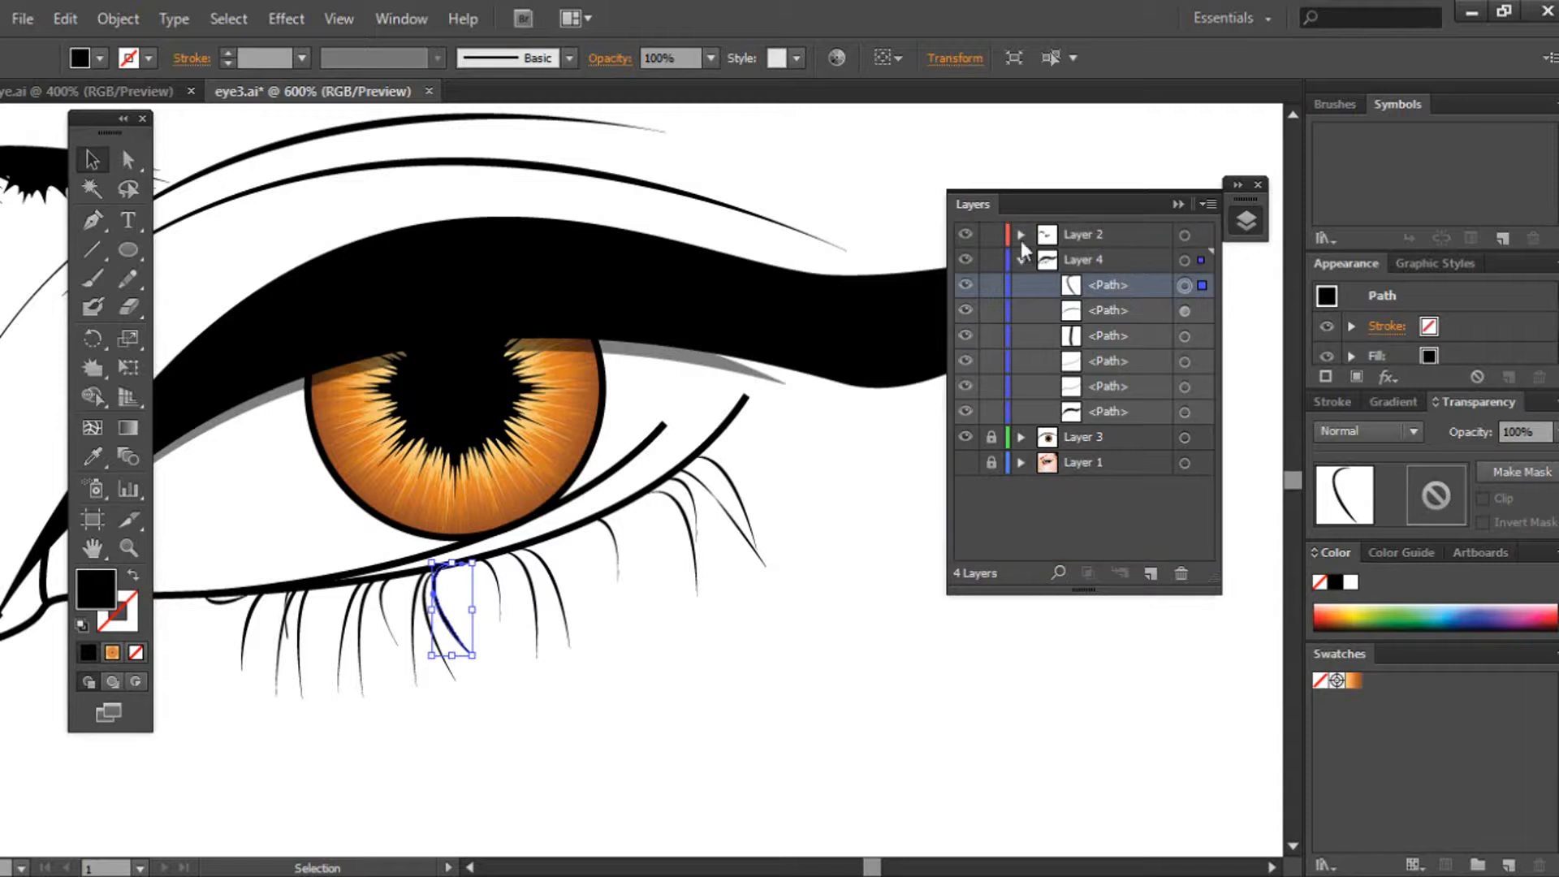
left_click(1020, 235)
left_click(1021, 260)
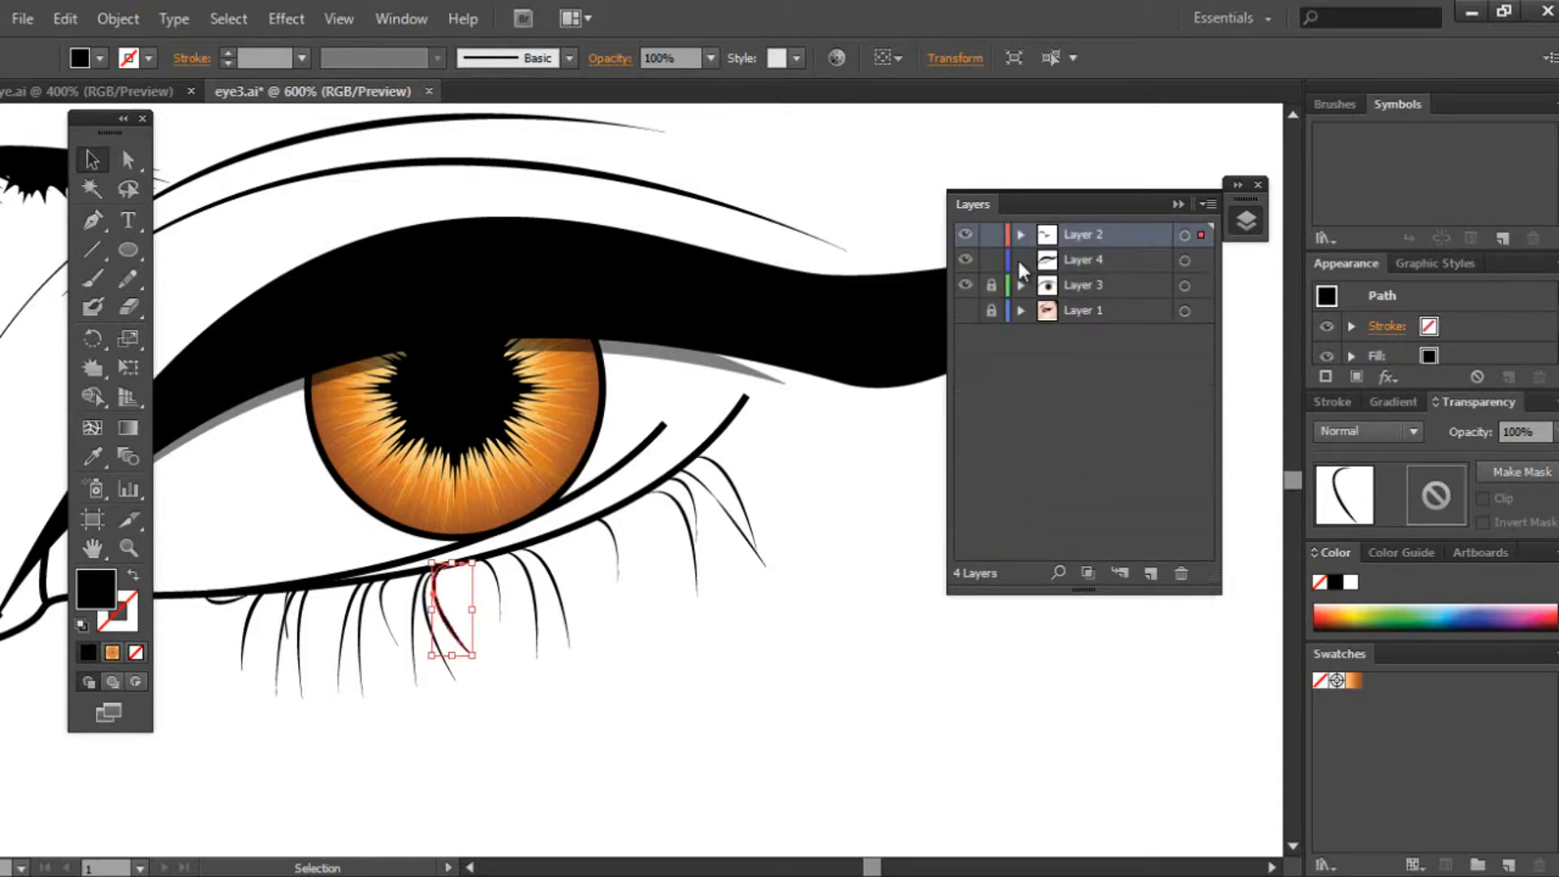
Step: Nudge the newly drawn lash into place among the ready-made lower lashes and deselect it
left_click(819, 583)
left_click_drag(448, 622, 454, 623)
left_click(442, 655)
key("ctrl+minus")
key("ctrl+minus")
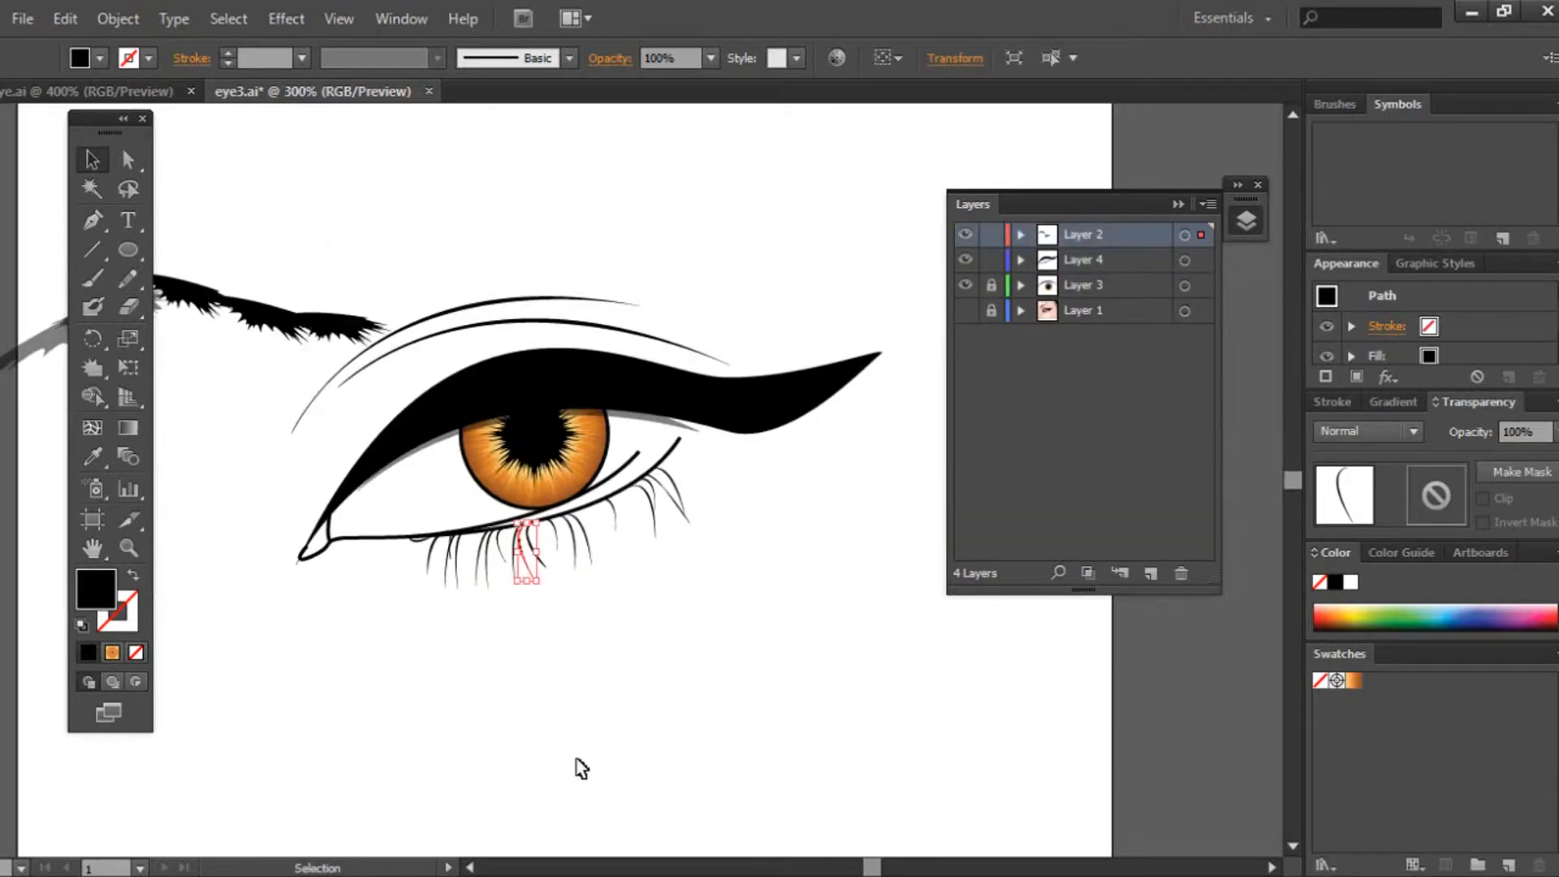
mouse_move(321, 319)
left_mouse_down()
mouse_move(677, 385)
mouse_move(323, 316)
left_mouse_up()
left_click(257, 407)
left_click(469, 867)
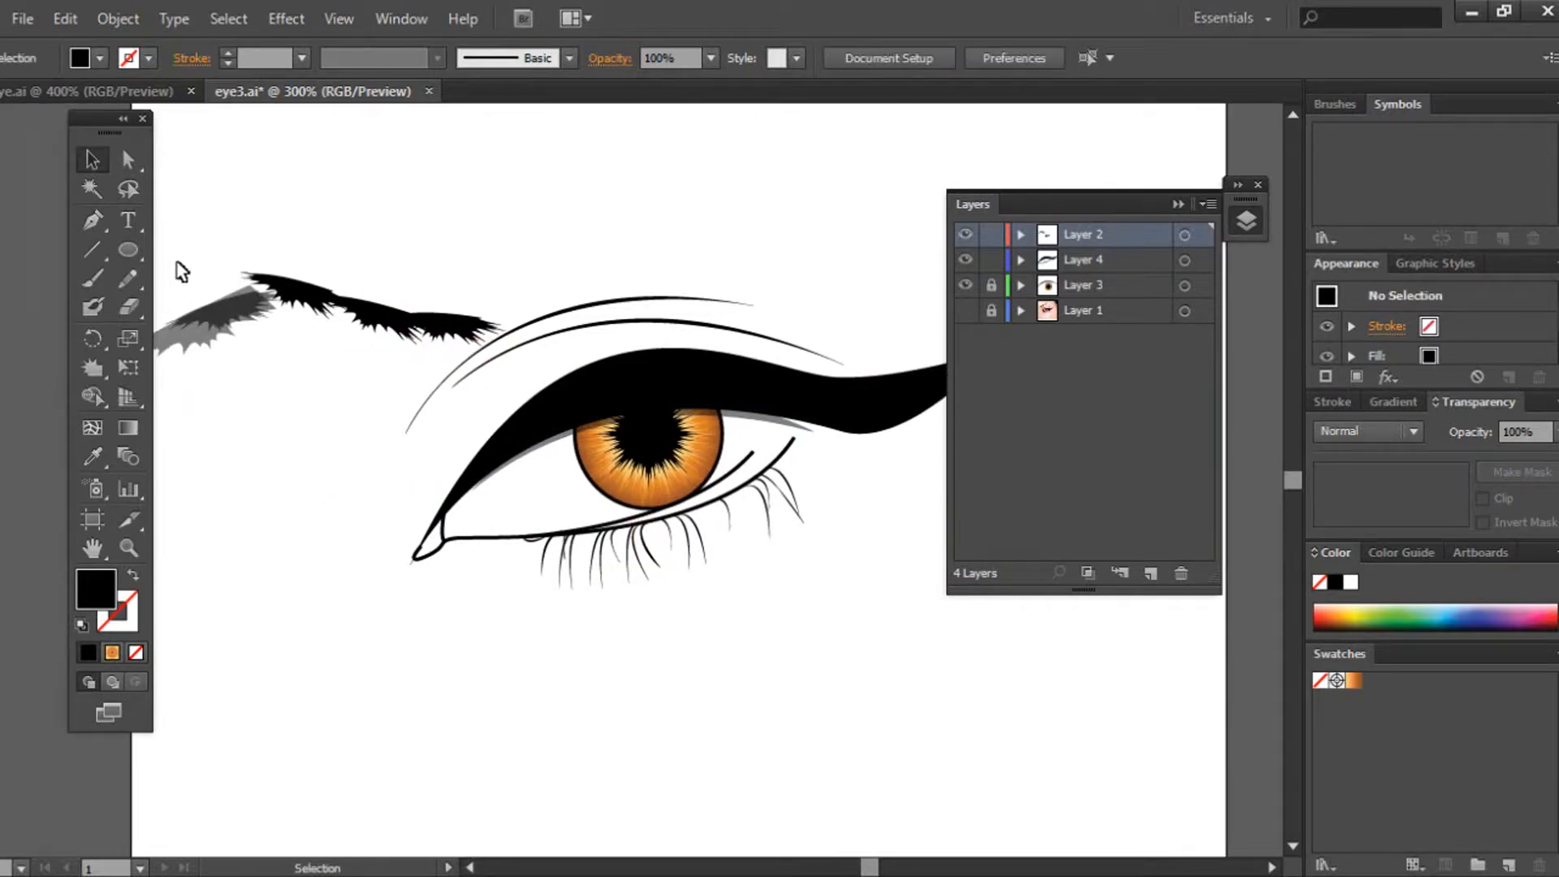
left_click(128, 250)
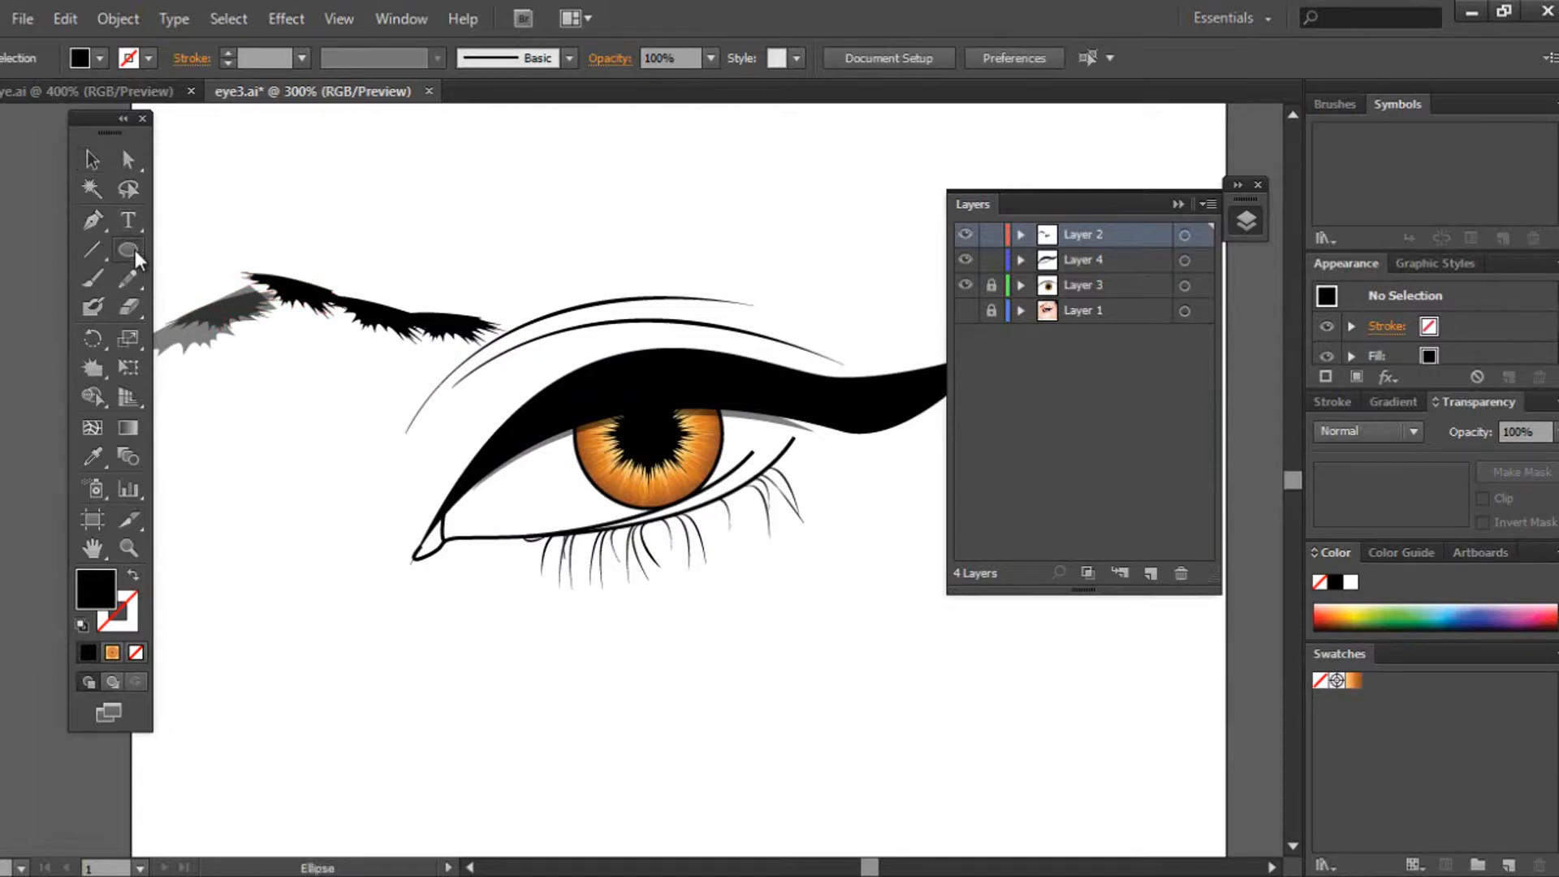
key("ctrl+l")
left_click_drag(293, 592, 428, 706)
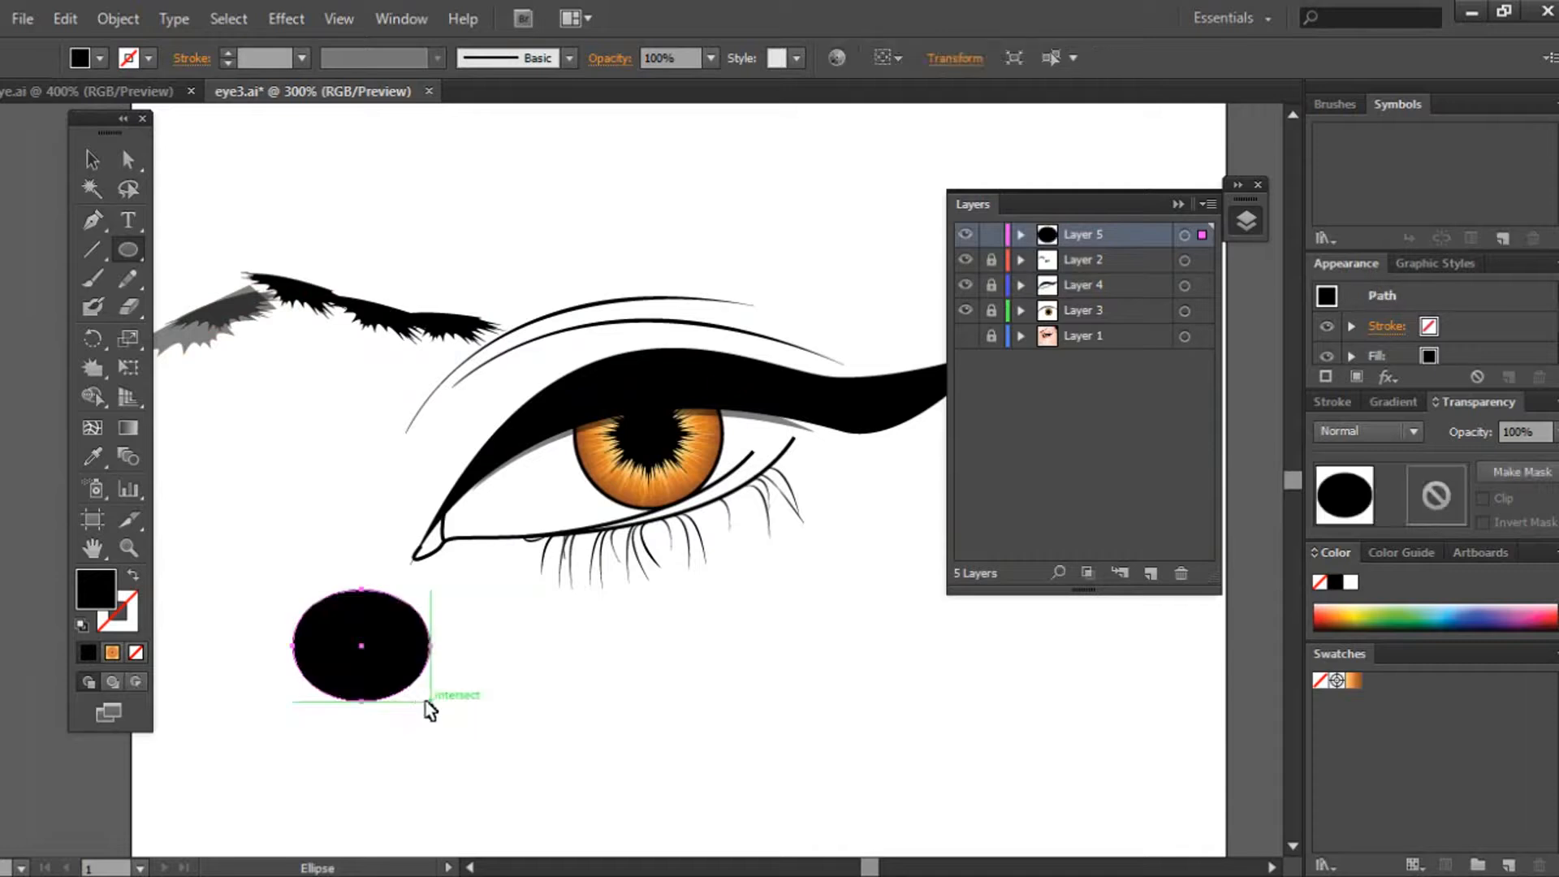
key("ctrl+z")
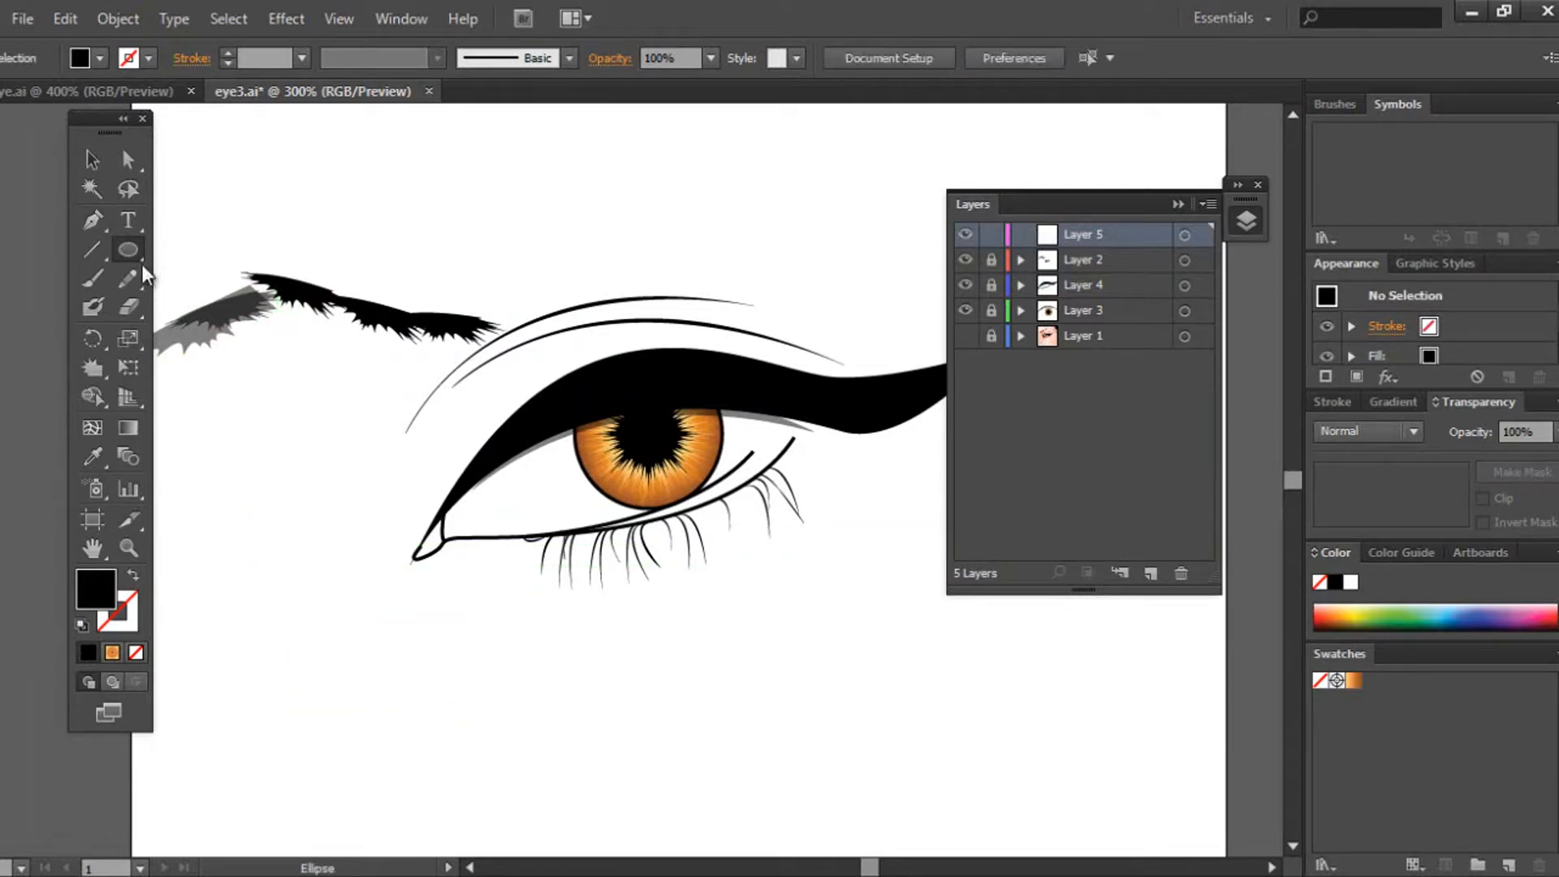
Step: Draw a black rectangle beside the eye on Layer 5 and distort it into a flat, spiky-edged lash clump
left_click_drag(124, 246, 212, 250)
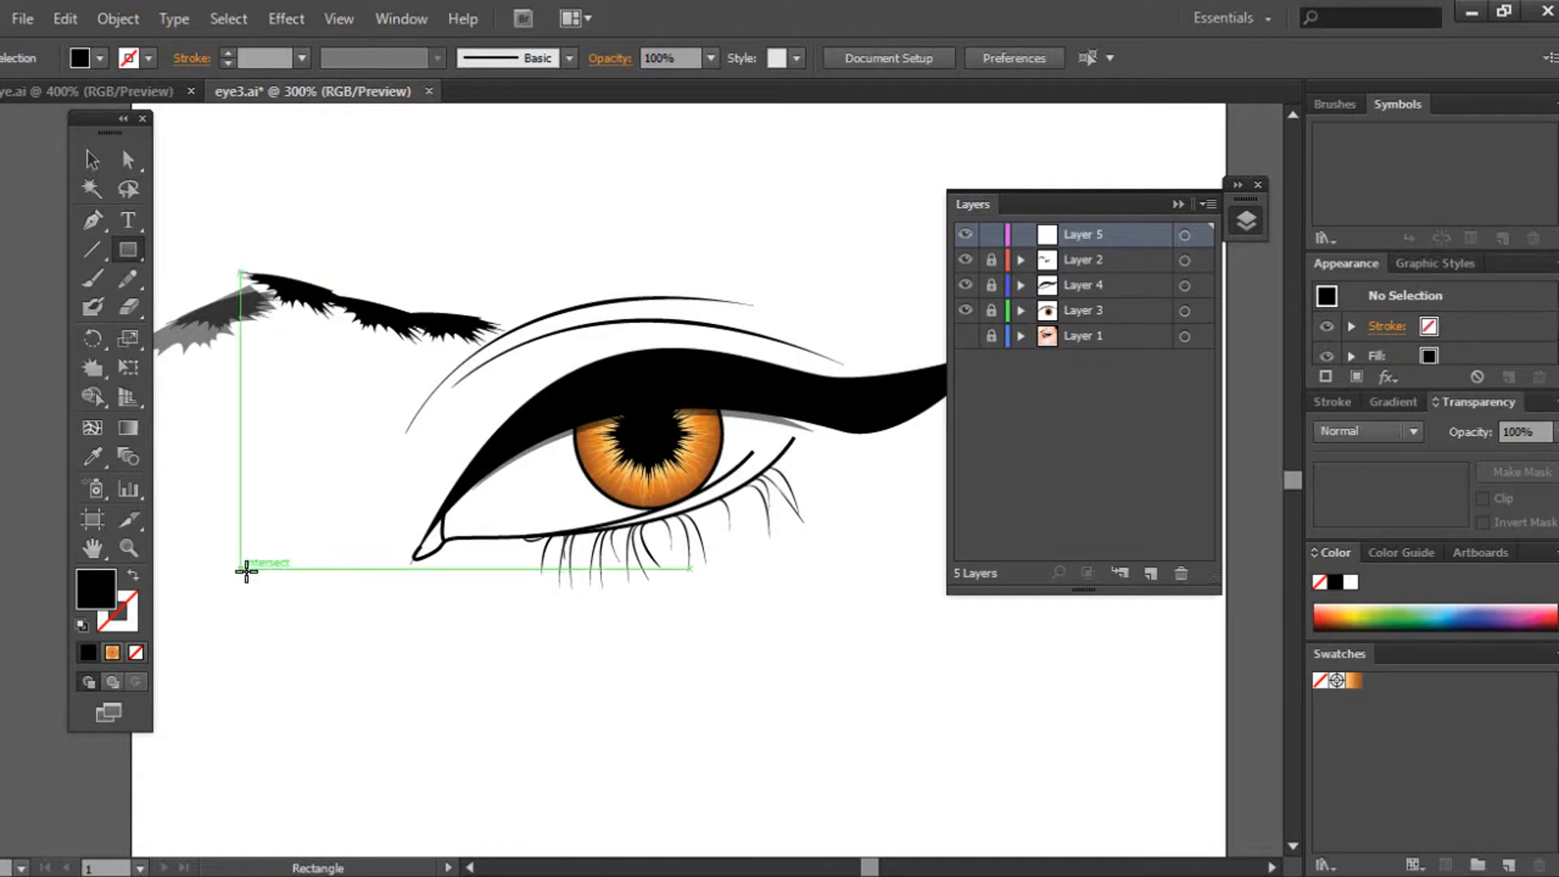
left_click_drag(246, 572, 373, 688)
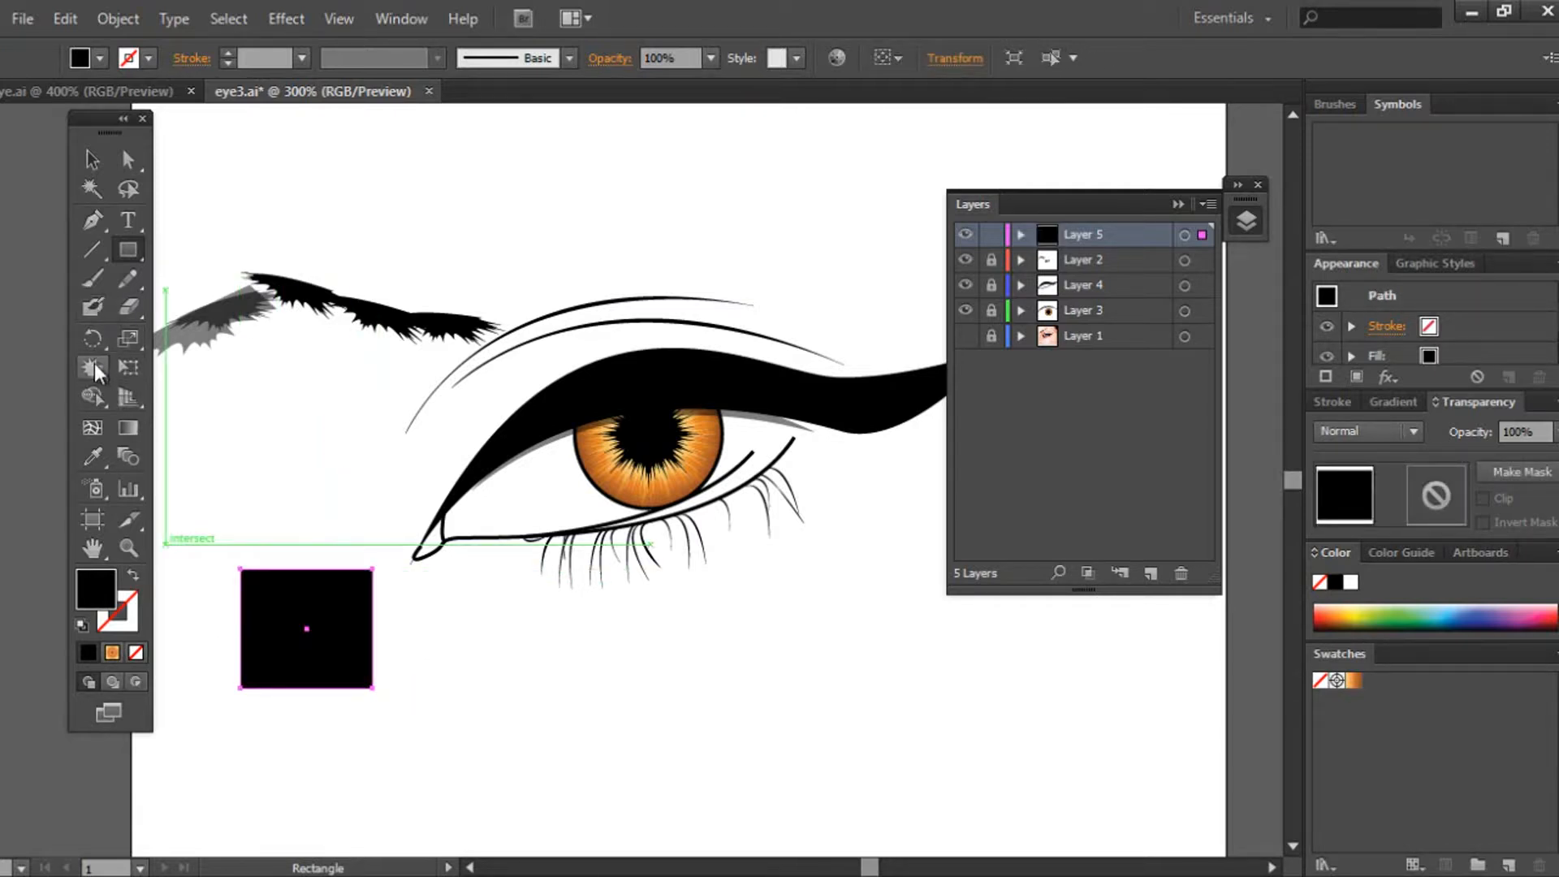
left_click(94, 367)
mouse_move(316, 685)
left_mouse_down()
mouse_move(313, 624)
mouse_move(435, 550)
mouse_move(289, 557)
left_mouse_up()
key("v")
left_click(313, 574)
left_click_drag(362, 672, 245, 517)
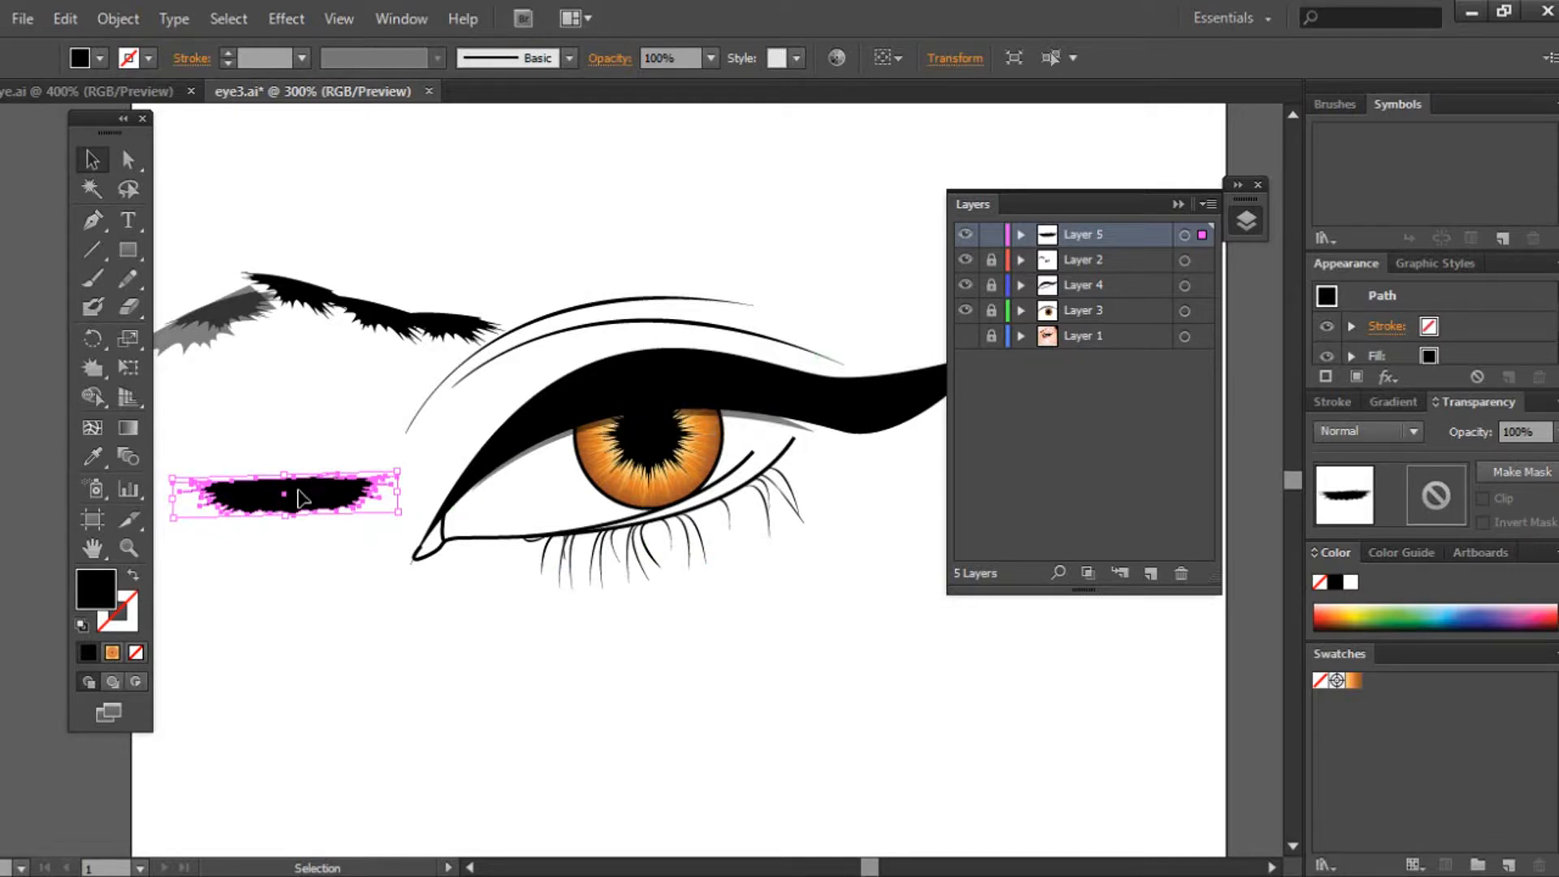
Step: Delete the practice lash clump and remove its empty Layer 5
left_click_drag(300, 496, 399, 191)
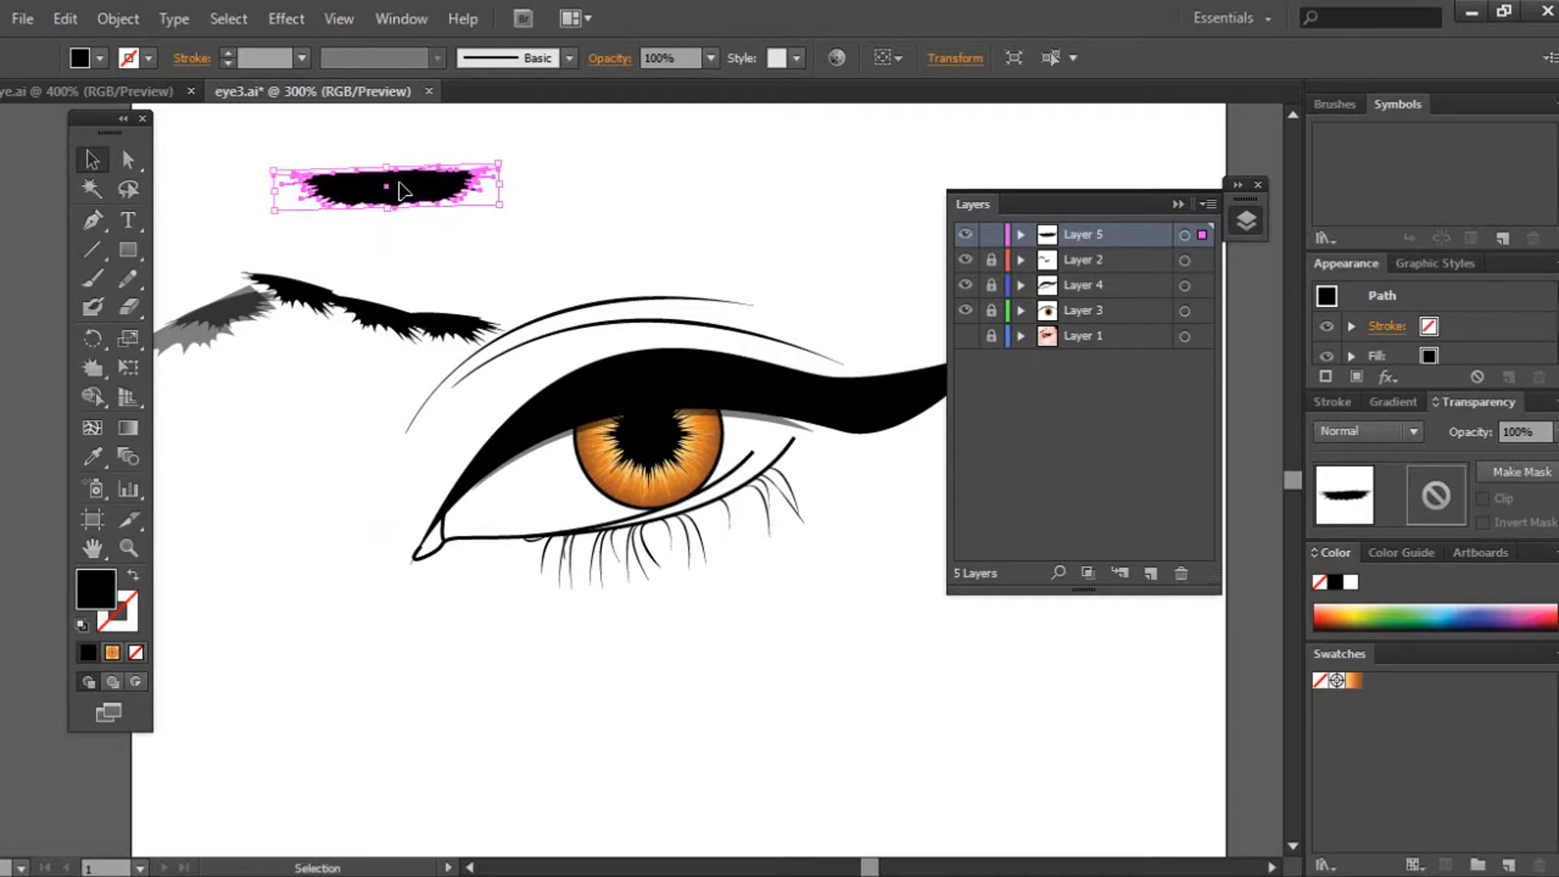
key("Delete")
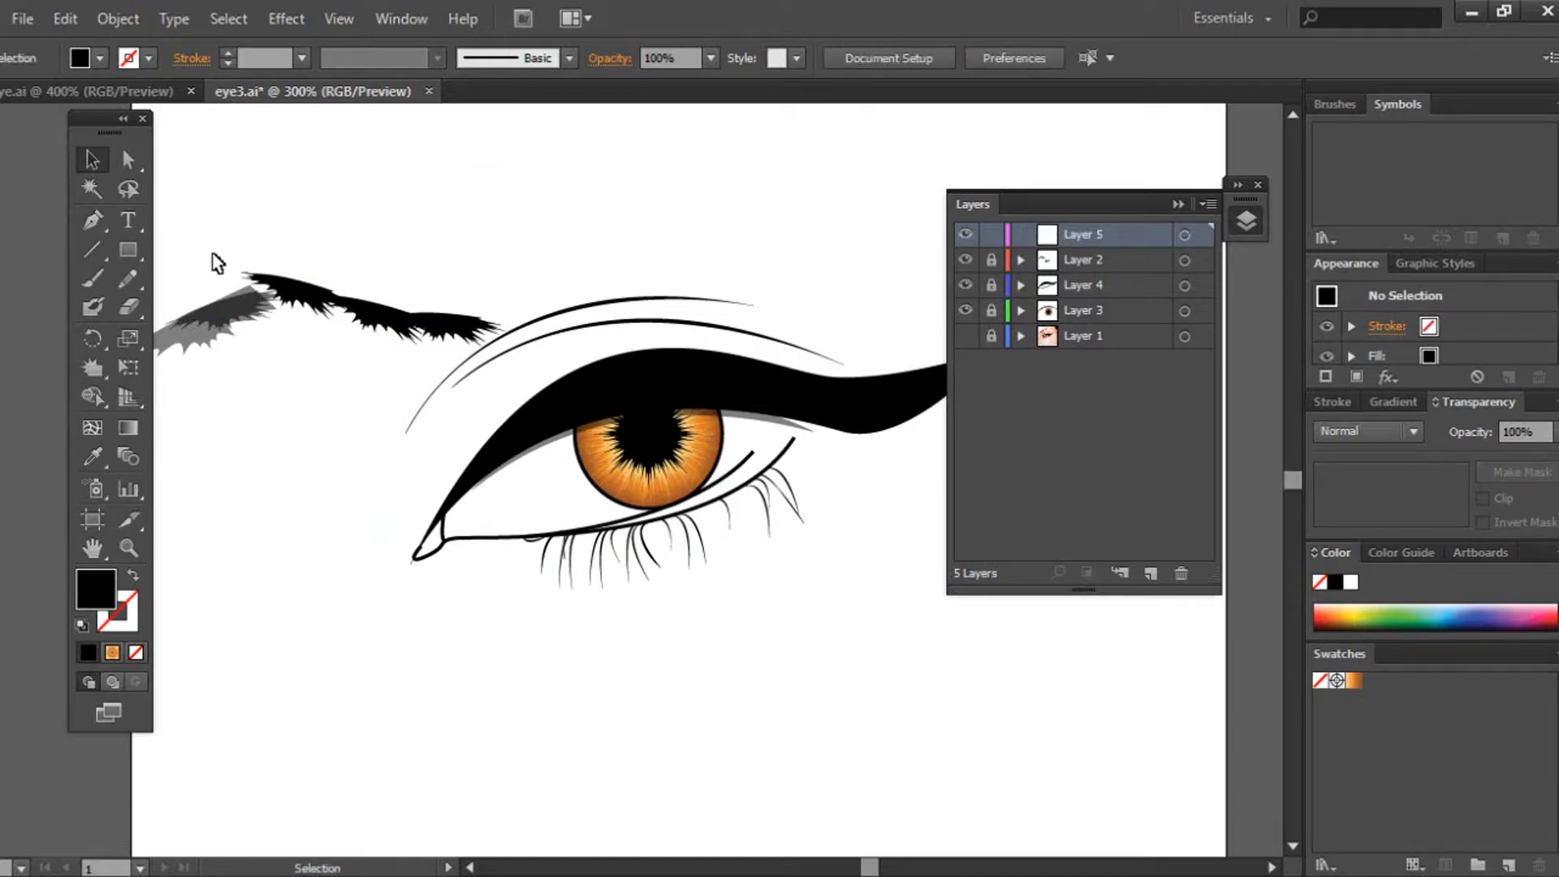
left_click_drag(315, 280, 449, 368)
left_click(1186, 236)
left_click(1182, 573)
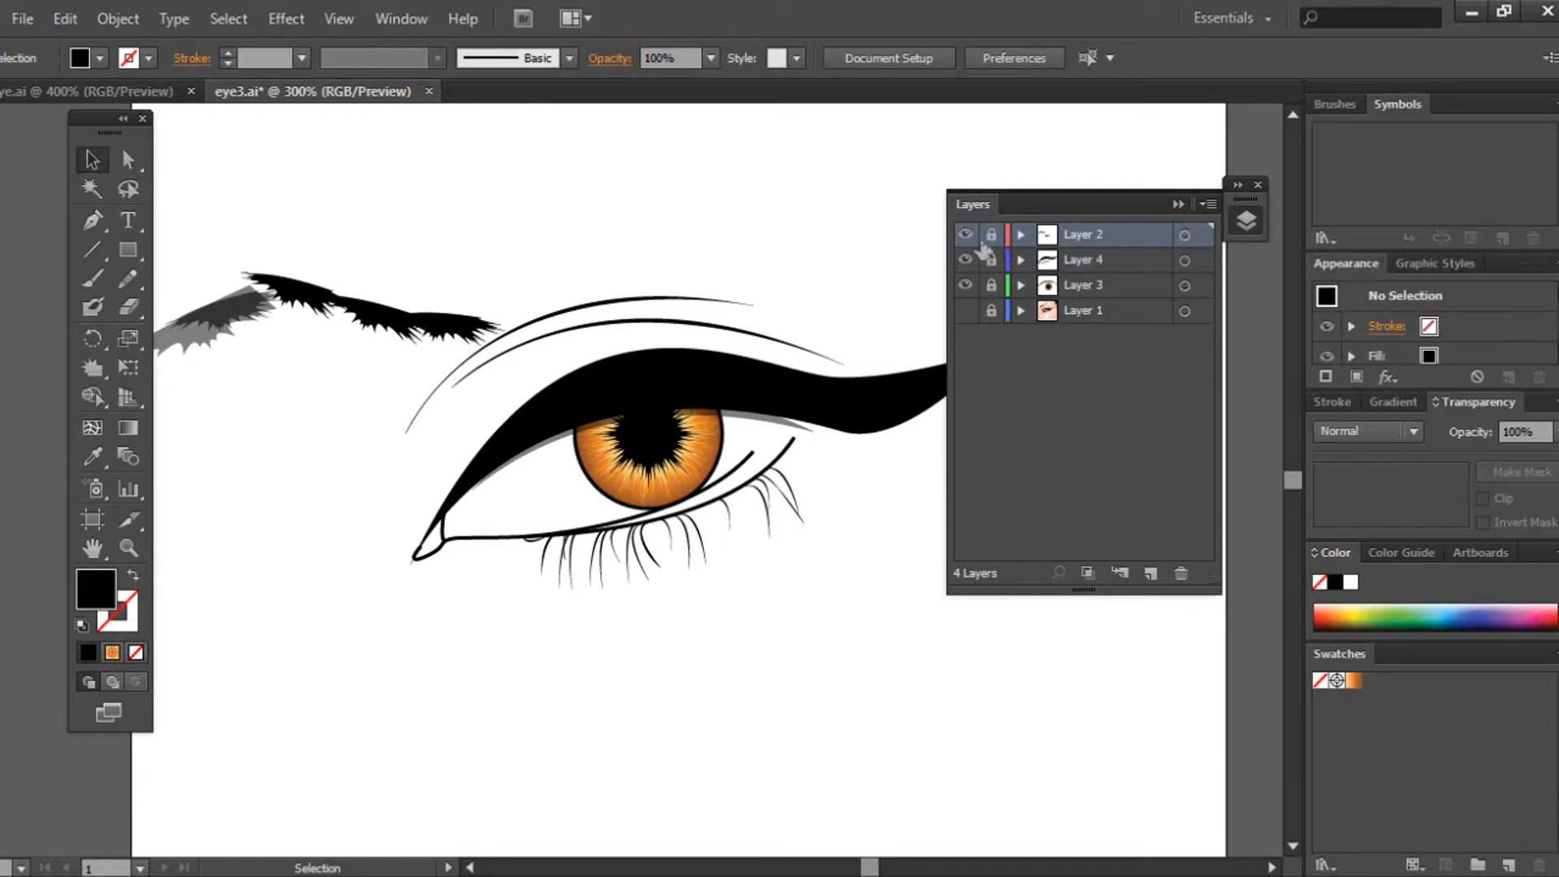
Step: Unlock Layer 2 and move the first ready-made spiky lash clump onto the outer lower edge of the eyeliner wing
left_click(990, 236)
left_click_drag(447, 325, 851, 426)
left_click_drag(870, 867, 871, 867)
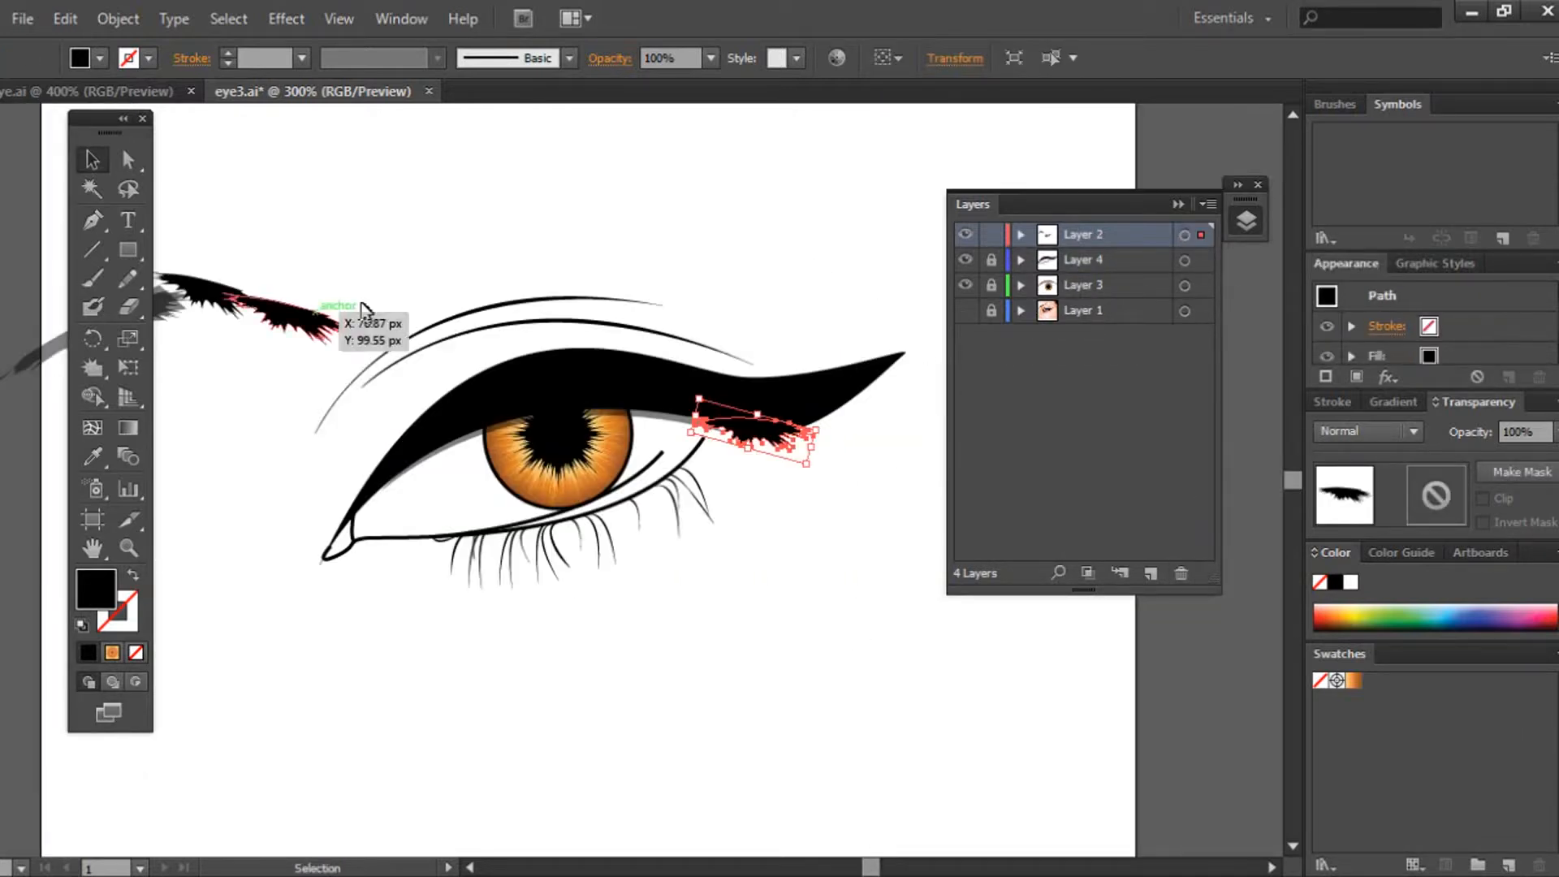
Step: Move the remaining black and grey lash clumps into place along the eyeliner's lower edge, from the wing to the inner corner
left_click_drag(378, 316, 58, 262)
left_click_drag(211, 294, 769, 680)
left_click(849, 526)
left_click_drag(852, 709, 680, 424)
left_click(750, 565)
left_click_drag(775, 690, 610, 418)
left_click_drag(565, 354, 595, 406)
left_click(649, 479)
left_click(788, 503)
left_click_drag(723, 735, 649, 690)
left_click_drag(643, 708, 467, 435)
left_click(547, 209)
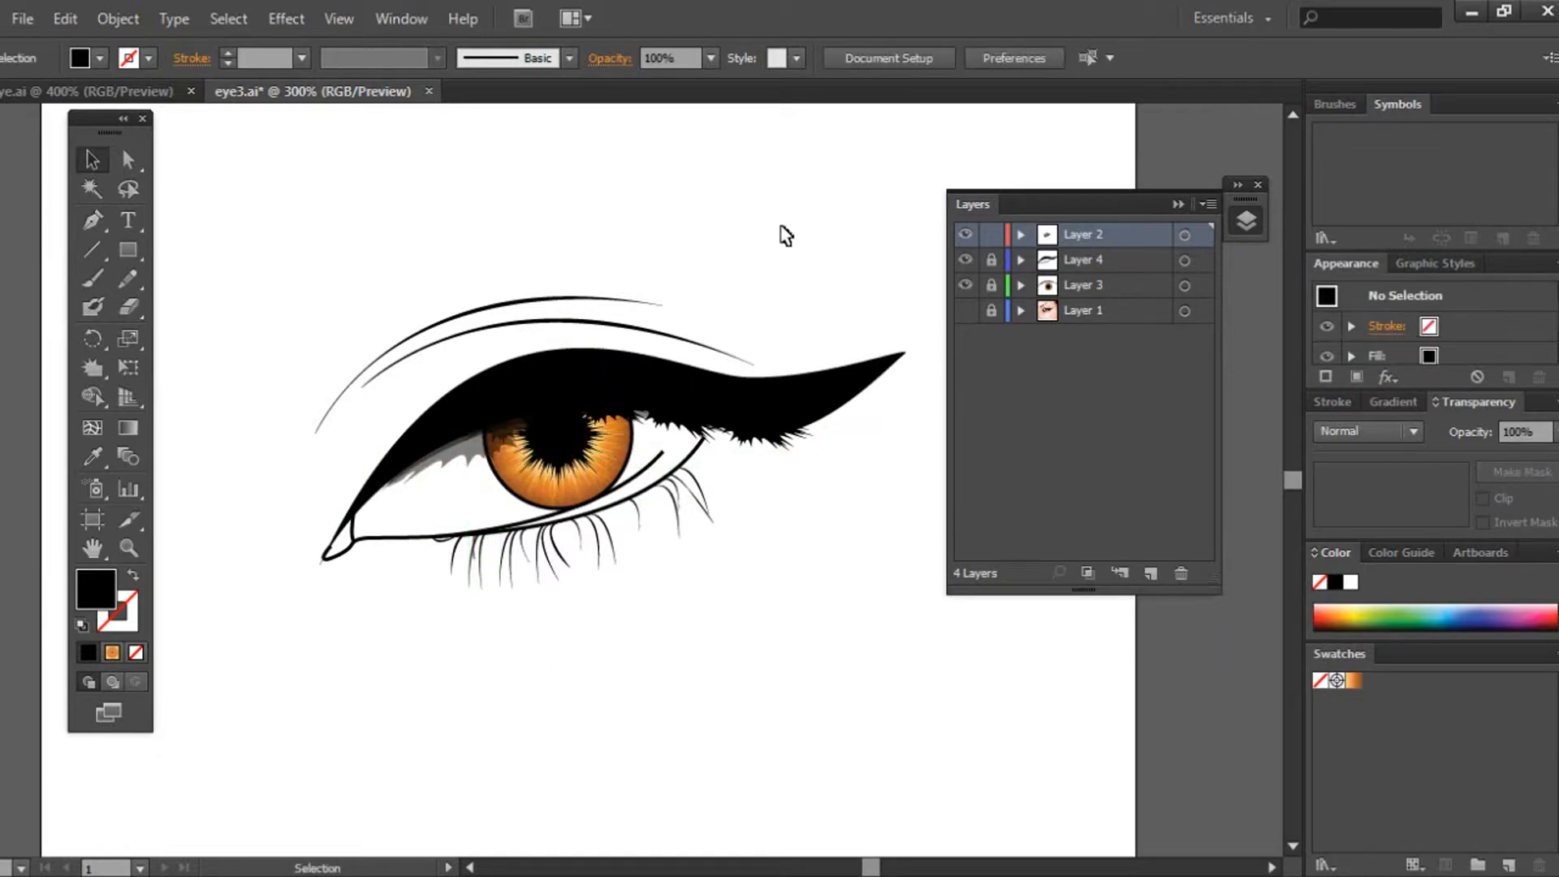
key("ctrl+equal")
key("ctrl+equal")
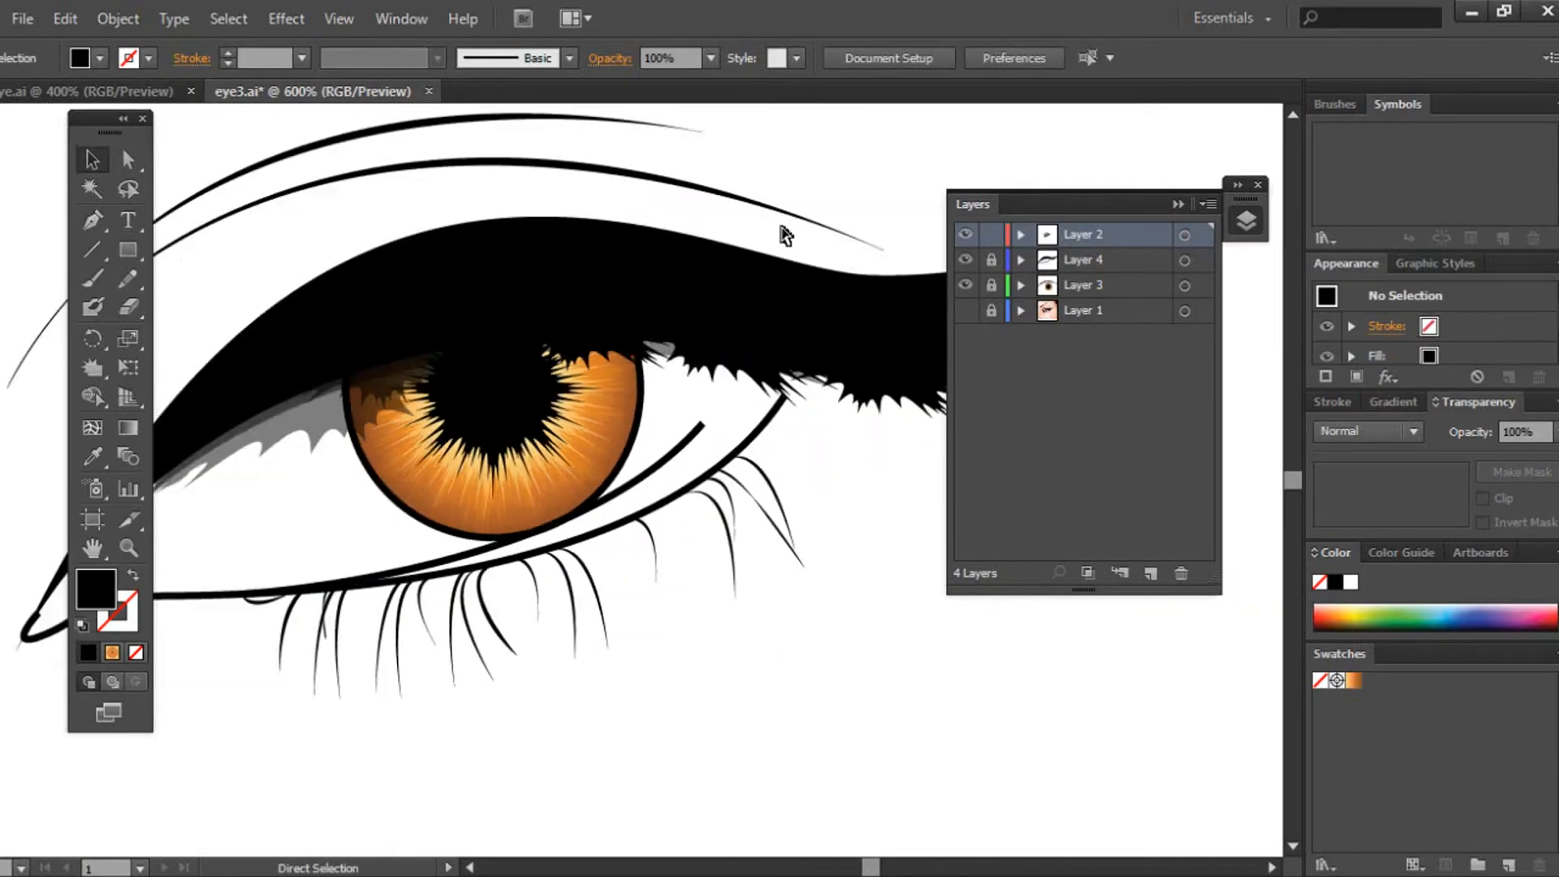
key("ctrl+minus")
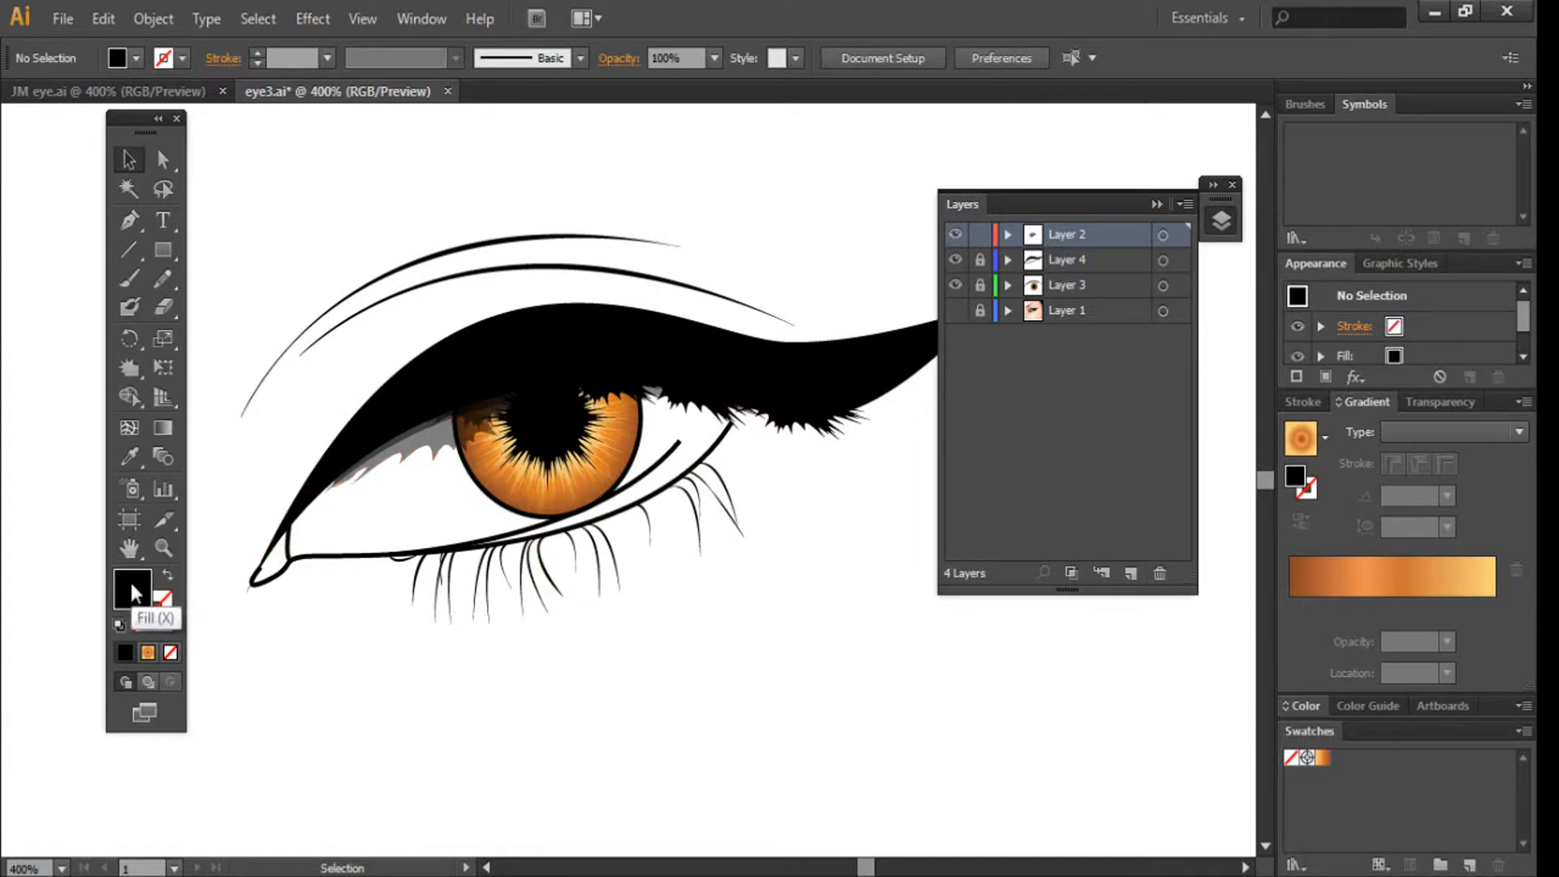
Step: Unlock Layer 3 and Layer 4, make Layer 3 active, and set a near-white fill for the Pen tool
left_click(129, 220)
left_click(1066, 260)
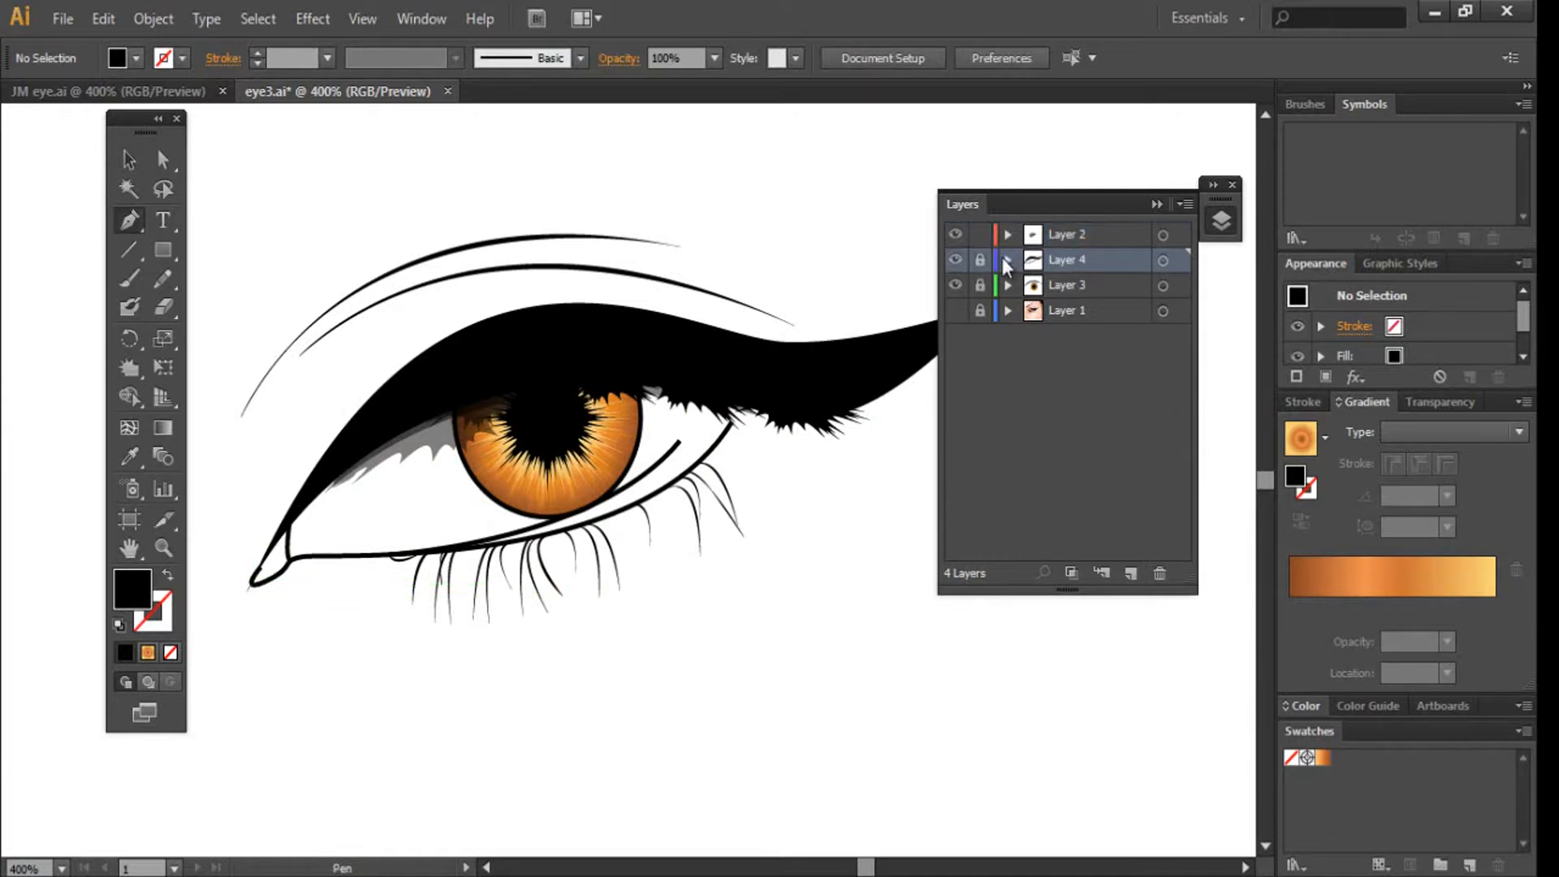
left_click(1064, 285)
left_click(979, 285)
left_click(980, 260)
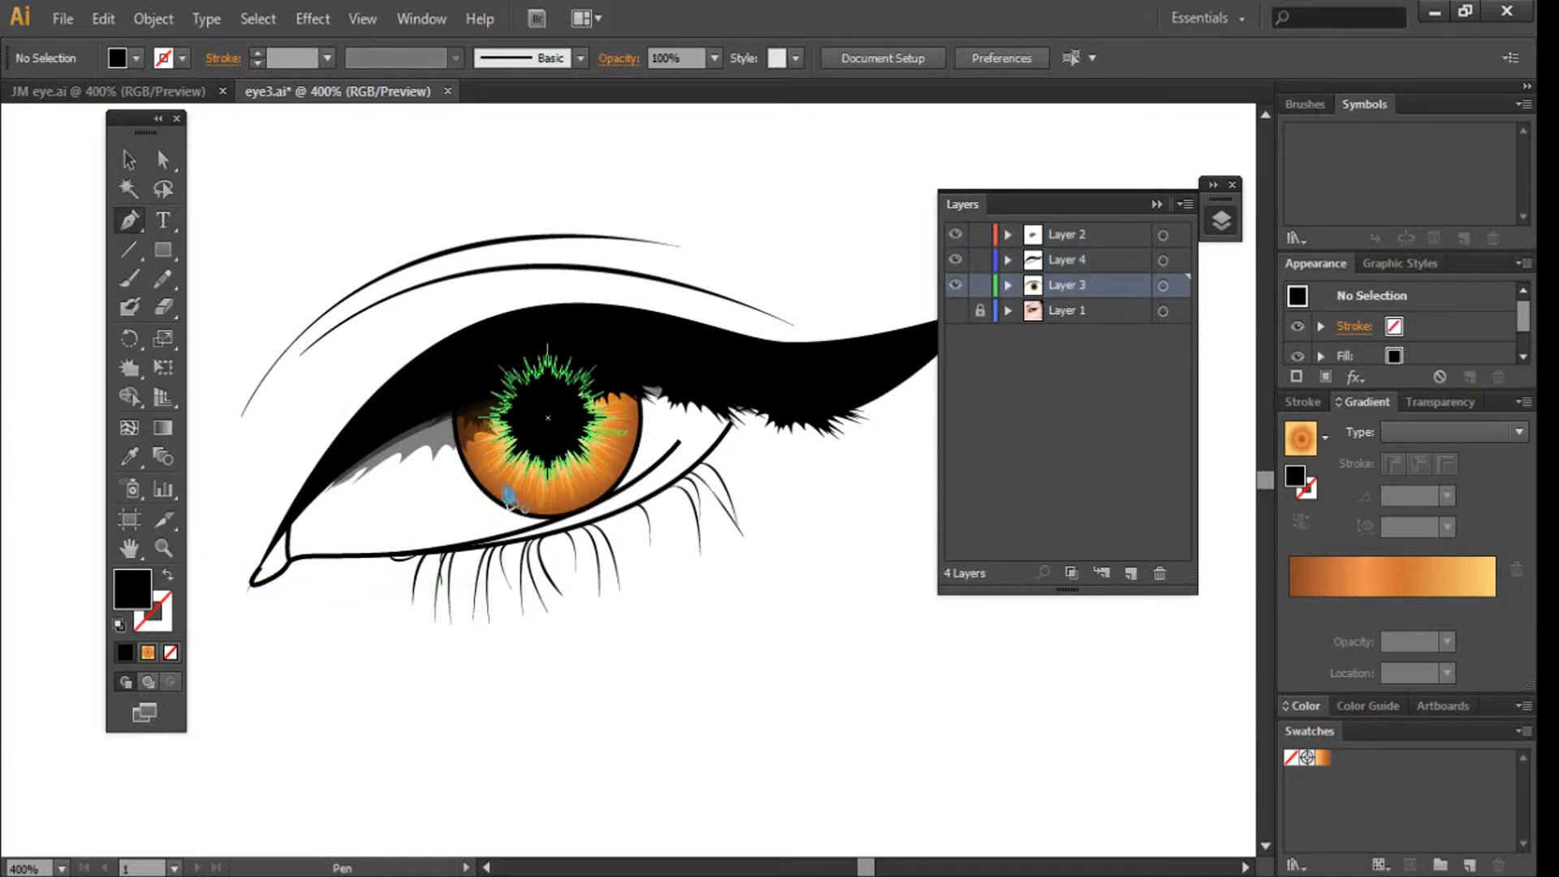
double_click(132, 587)
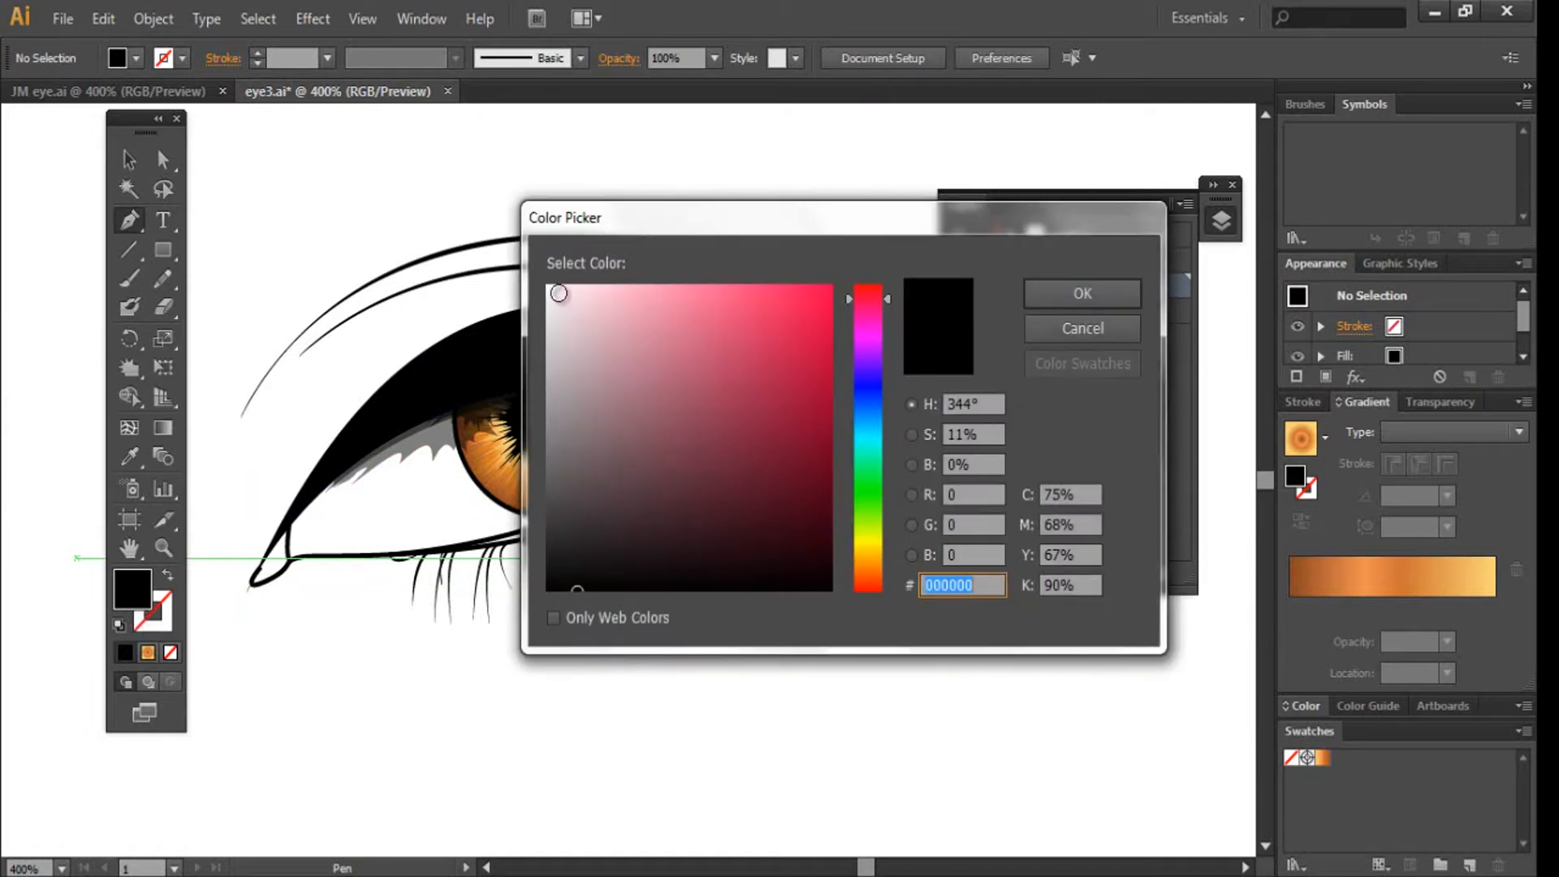
type("ffffff")
key("Return")
Step: Draw a closed eyeball shape from the inner corner, under the eyeliner and back along the lower lid line in Layer 3
left_click_drag(512, 349, 695, 320)
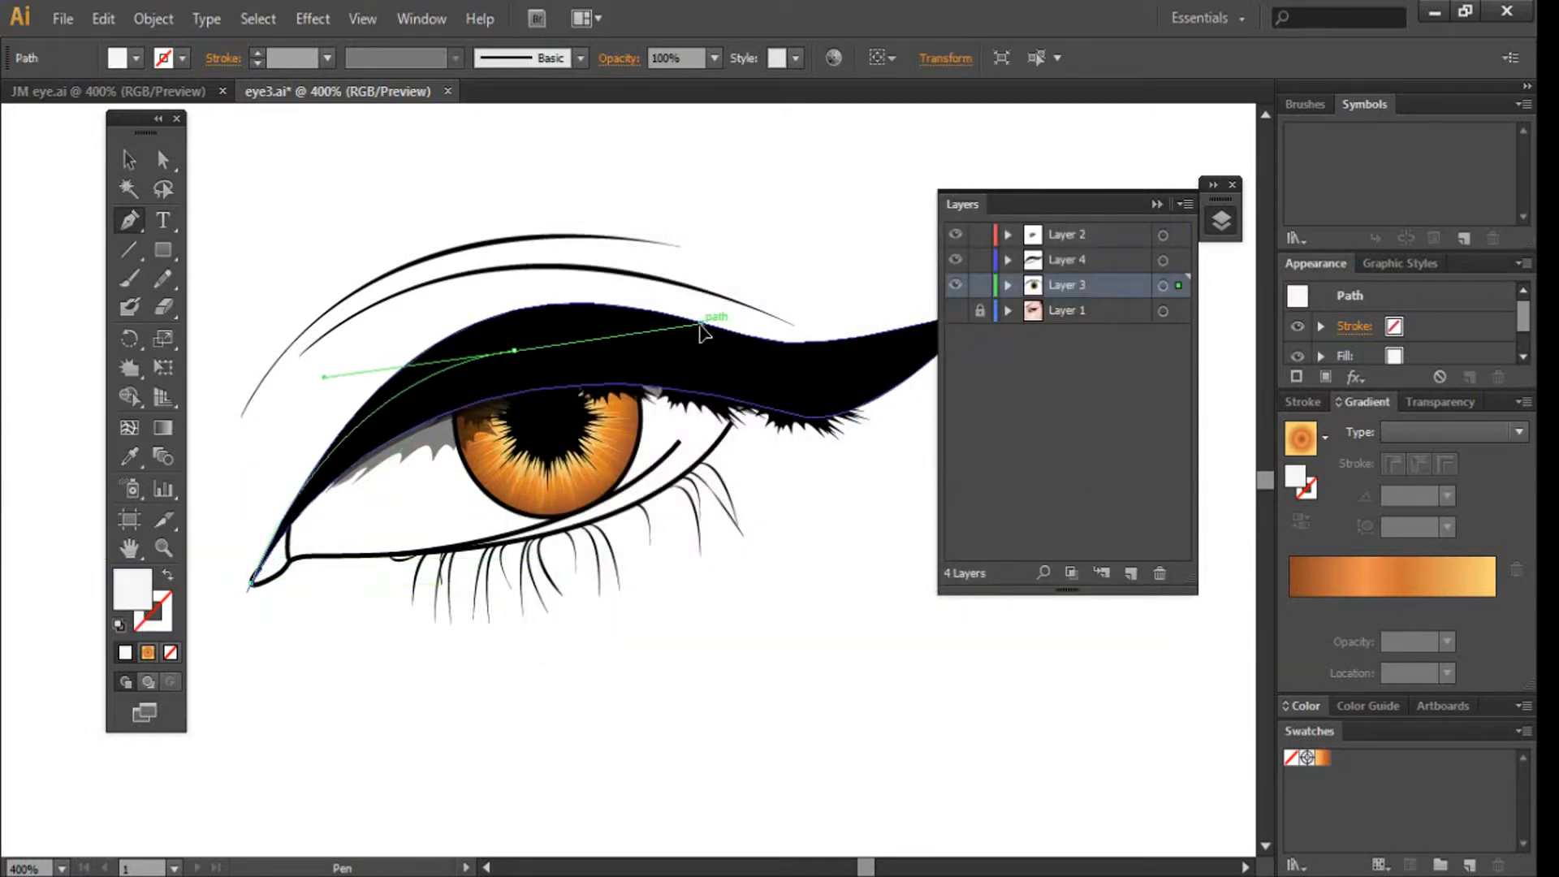
left_click_drag(747, 388, 739, 422)
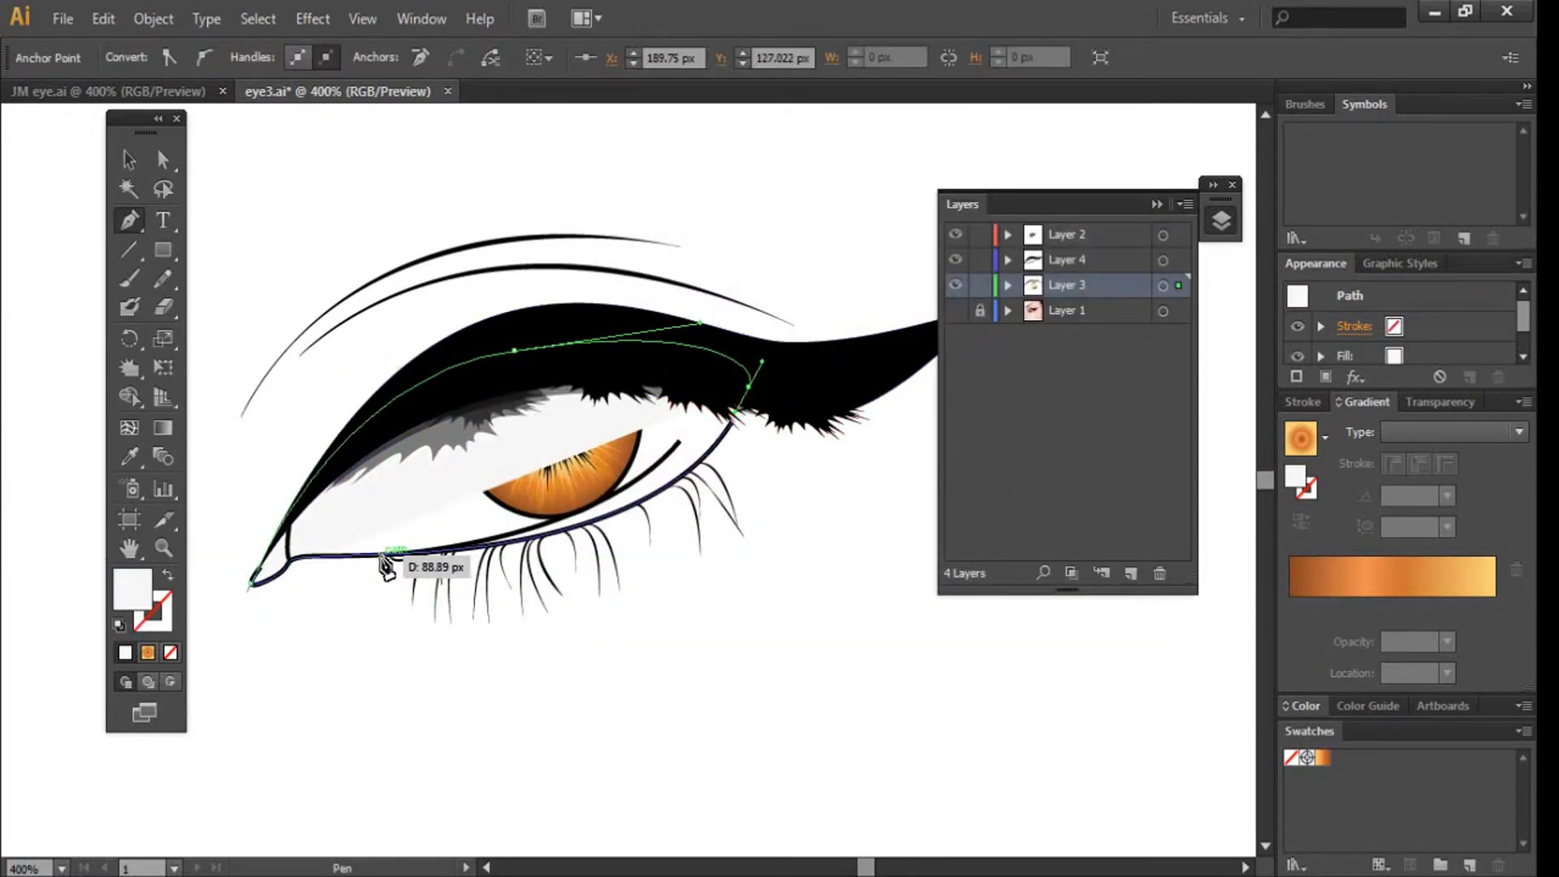
mouse_move(379, 555)
left_mouse_down()
mouse_move(163, 578)
mouse_move(36, 539)
mouse_move(272, 548)
mouse_move(279, 562)
mouse_move(393, 542)
left_mouse_up()
key("ctrl+minus")
key("ctrl+plus")
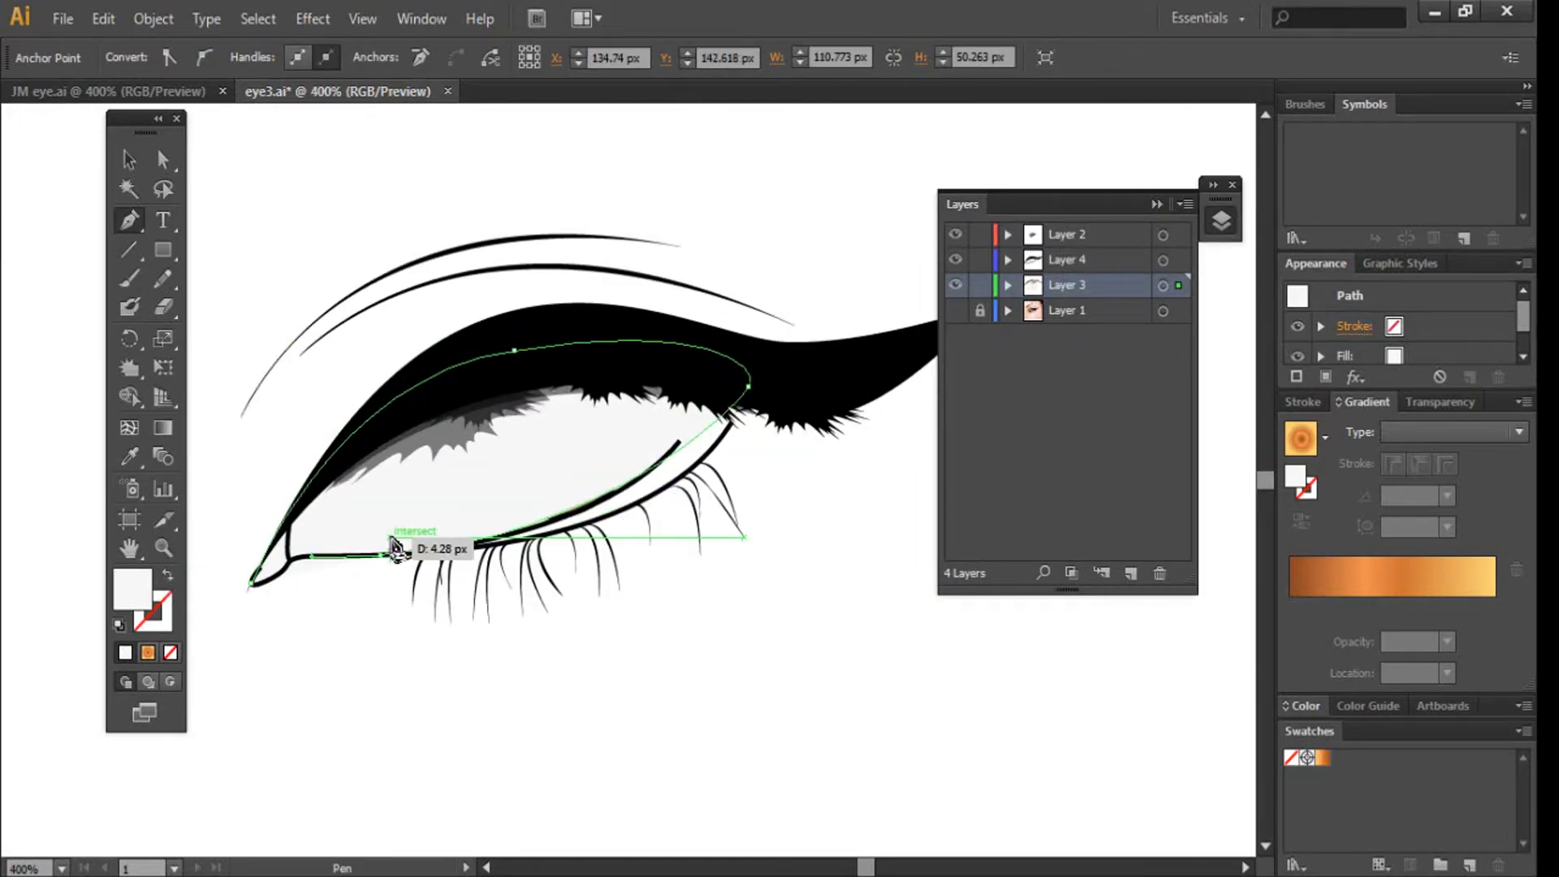
left_click(252, 584)
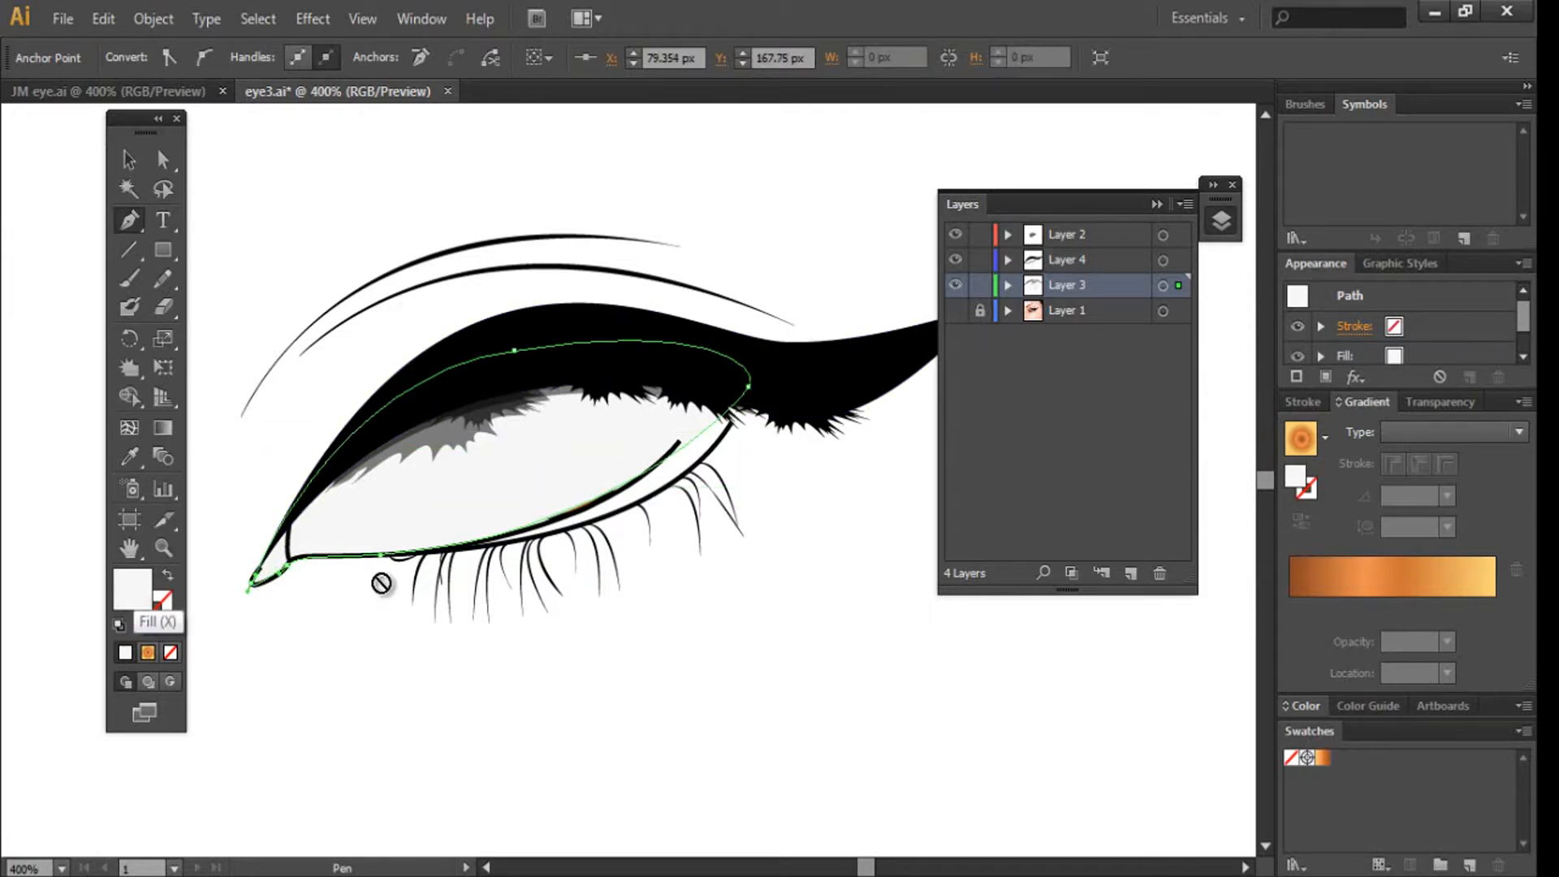
Step: Give the eyeball shape a radial gradient reduced to a white stop and a pale pink stop
left_click(1300, 605)
left_click(1515, 571)
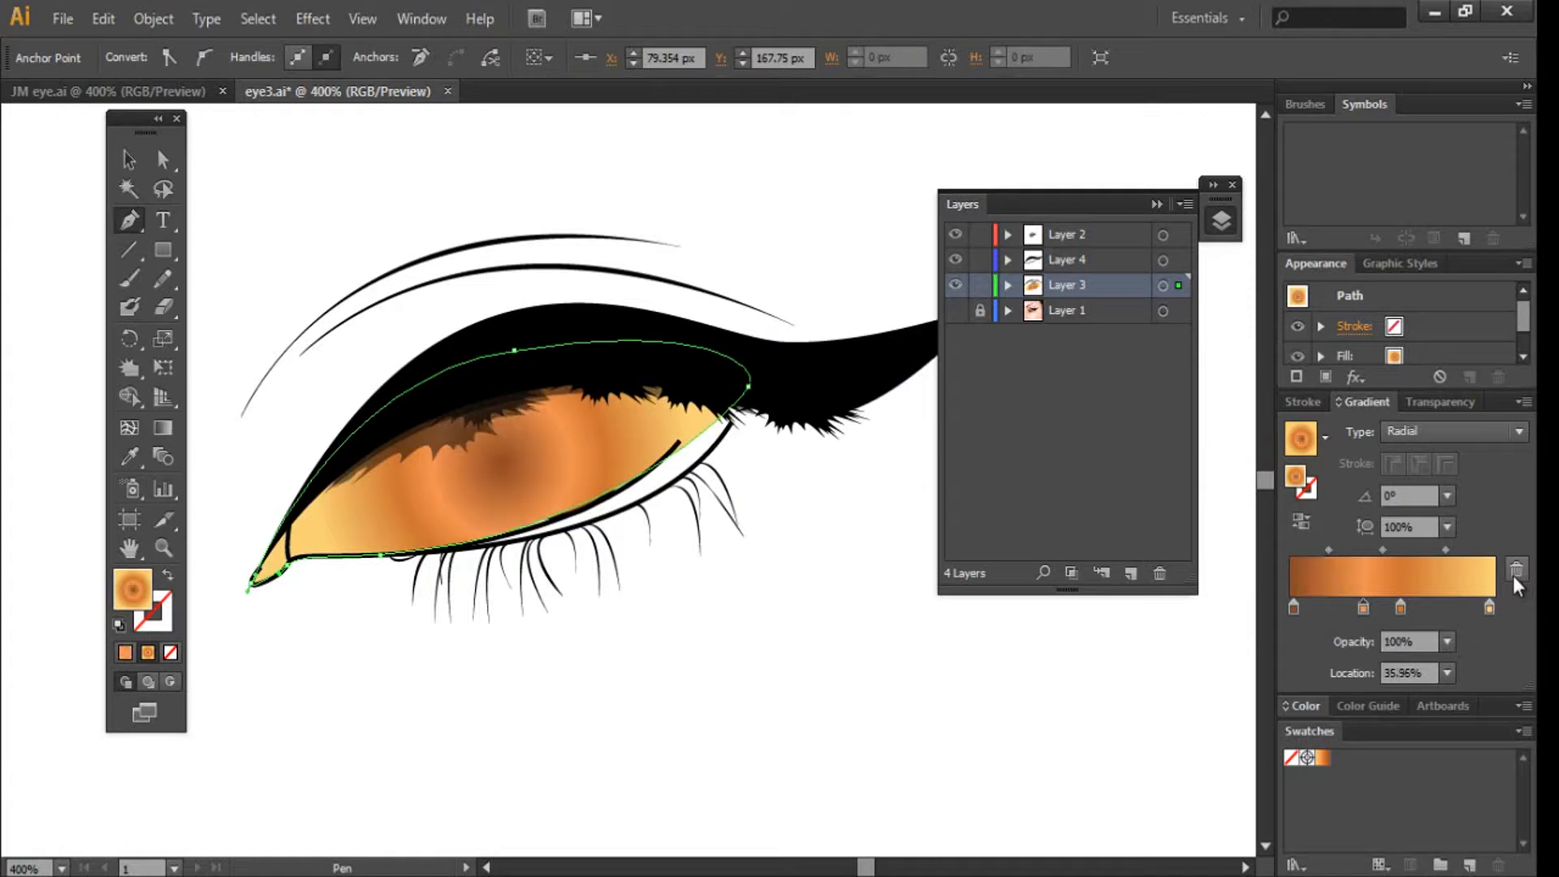
key("ctrl+z")
left_click_drag(1491, 607, 1521, 578)
double_click(1363, 607)
left_click_drag(1391, 422, 1322, 422)
left_click(1486, 648)
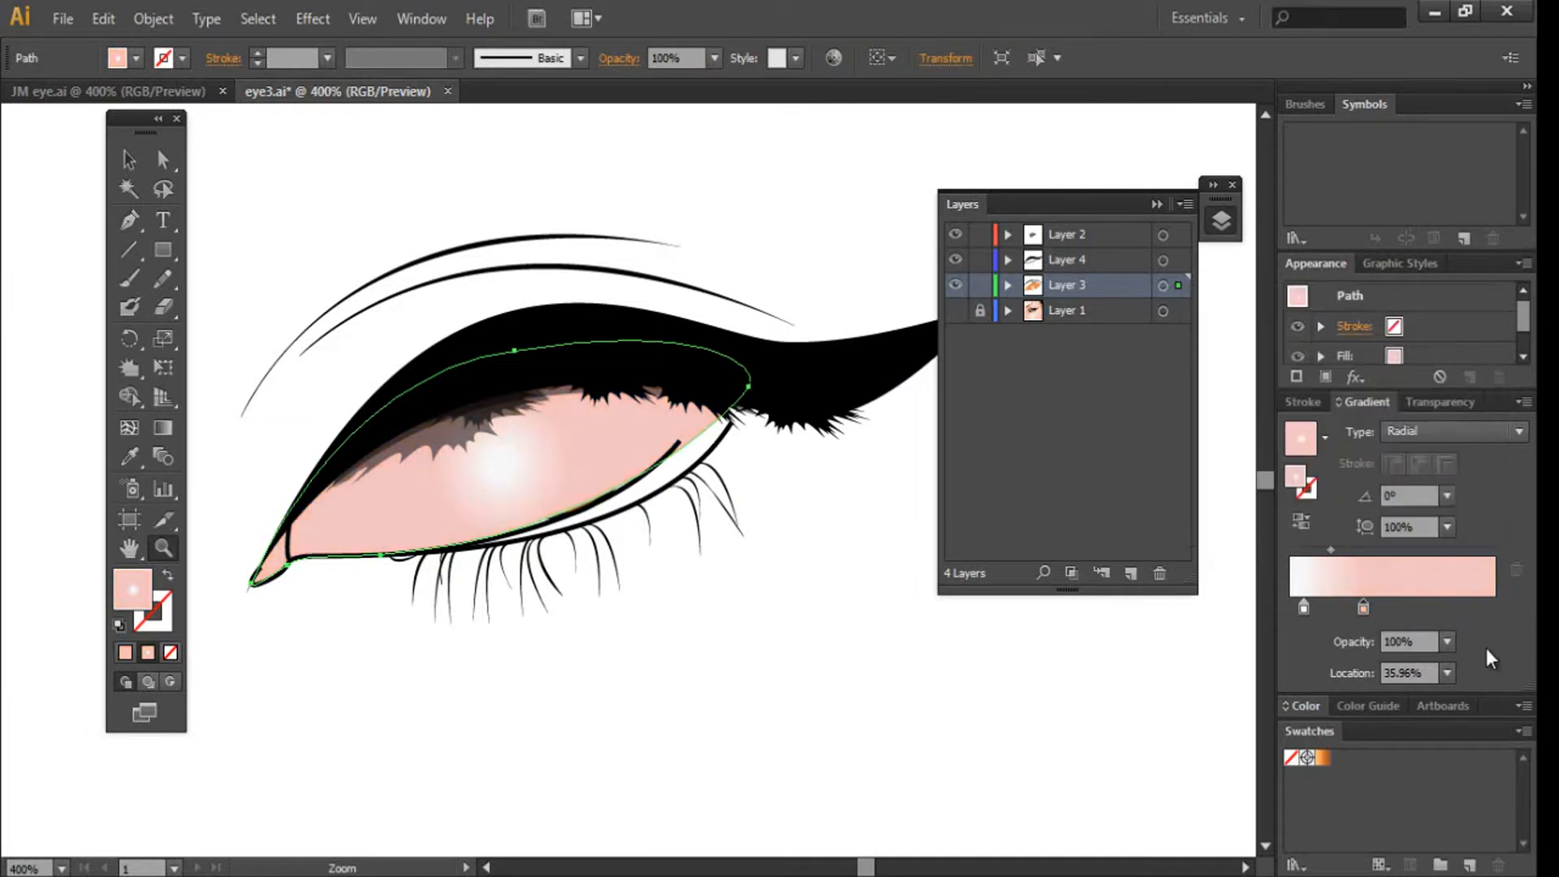
Step: Set the gradient's pink stop to location 3.16% and its light stop to 100%, darkening the light stop to pale grey
left_click_drag(1363, 607, 1495, 608)
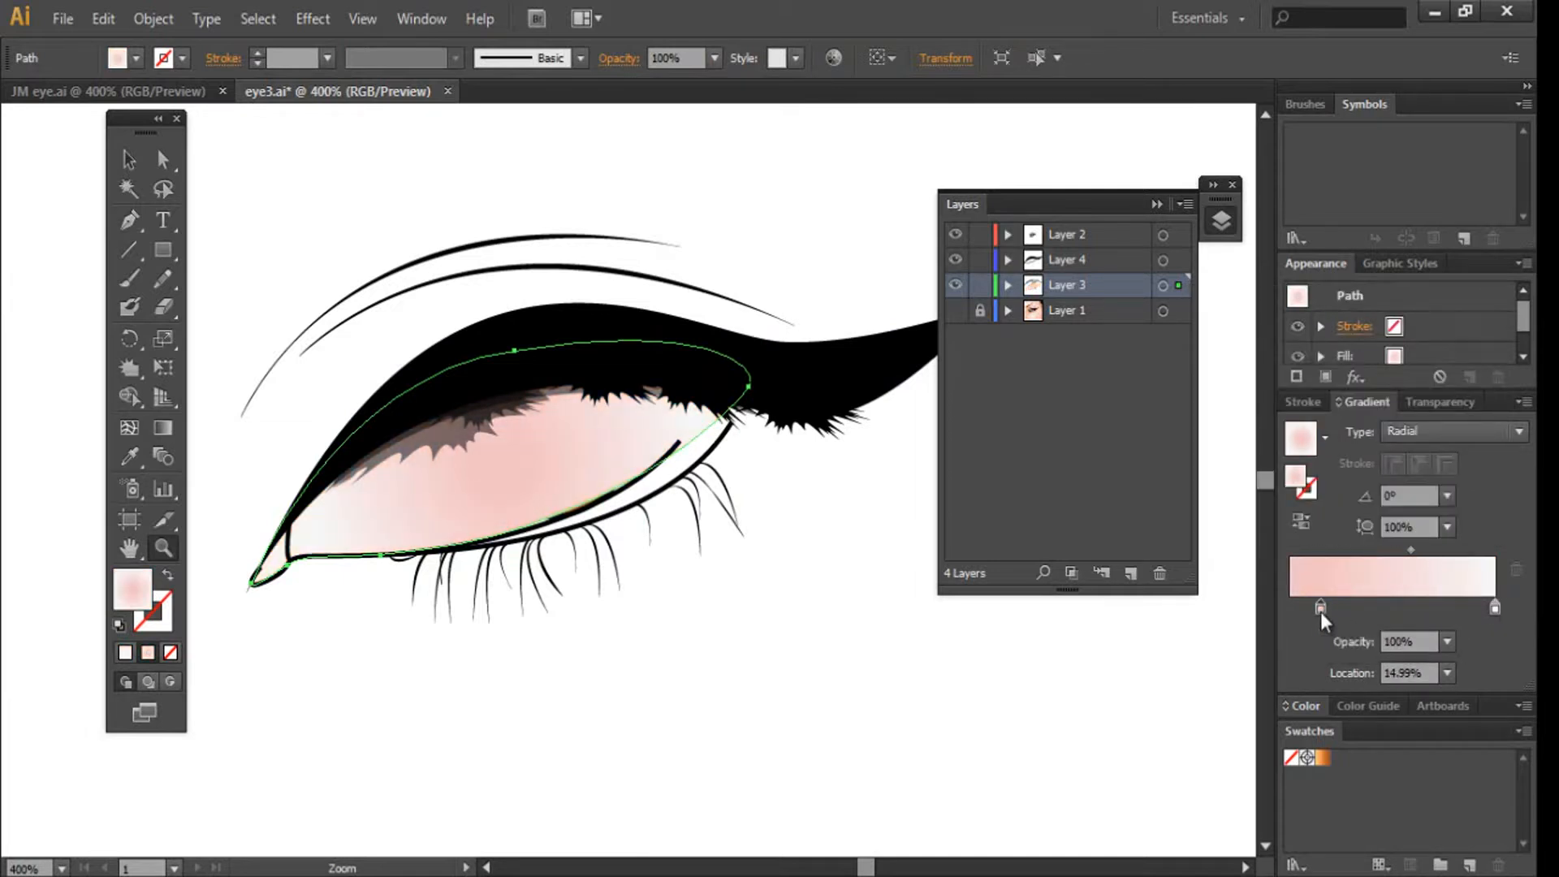
left_click_drag(1320, 612, 1295, 610)
double_click(1495, 609)
left_click_drag(1307, 452, 1313, 455)
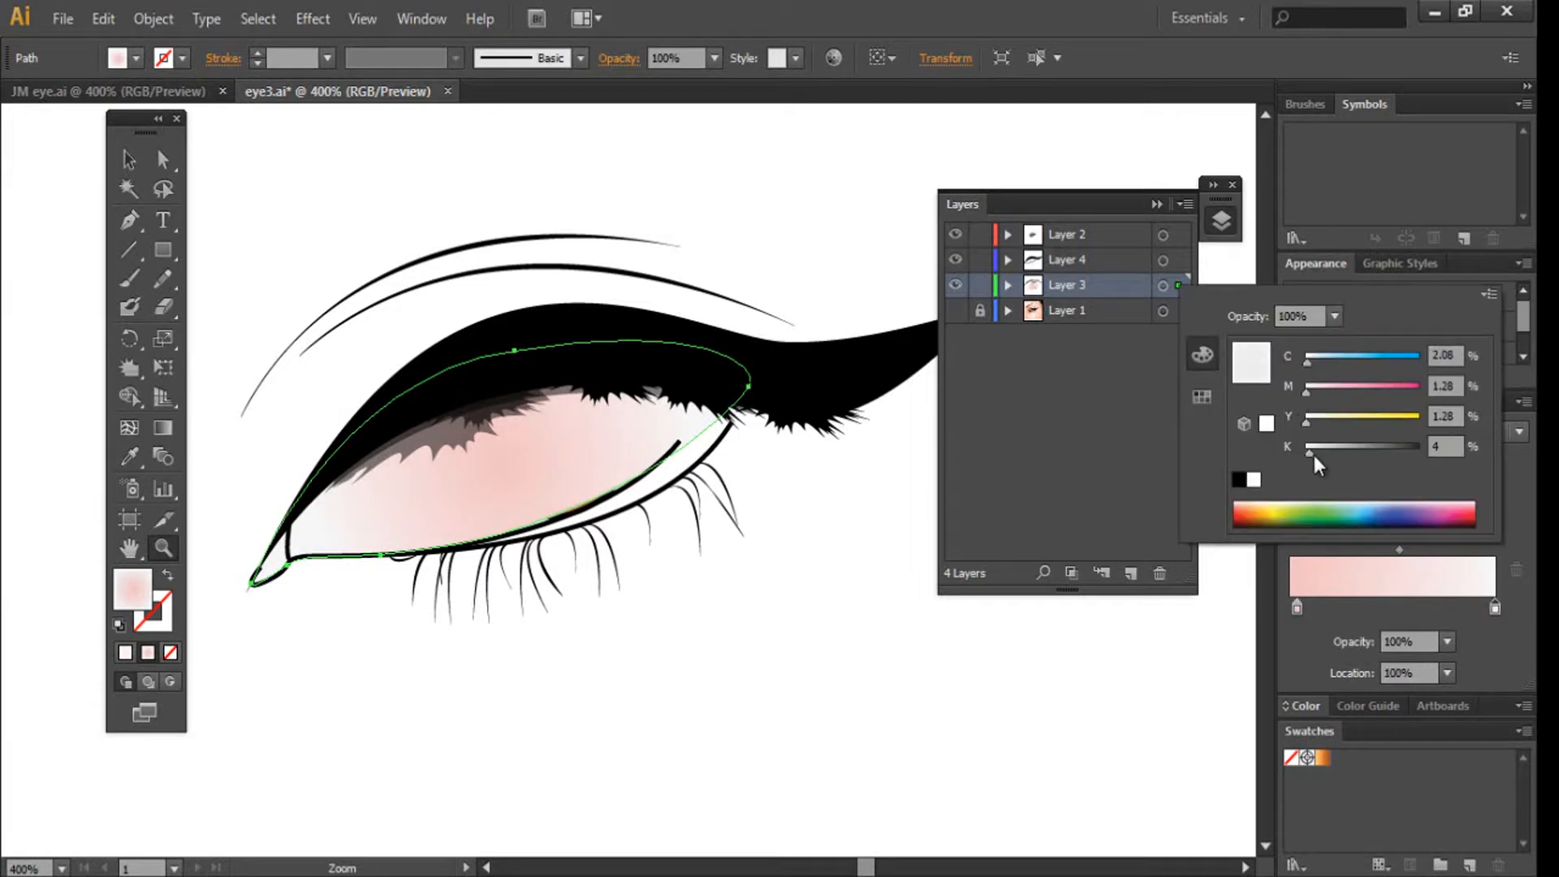
left_click(1312, 671)
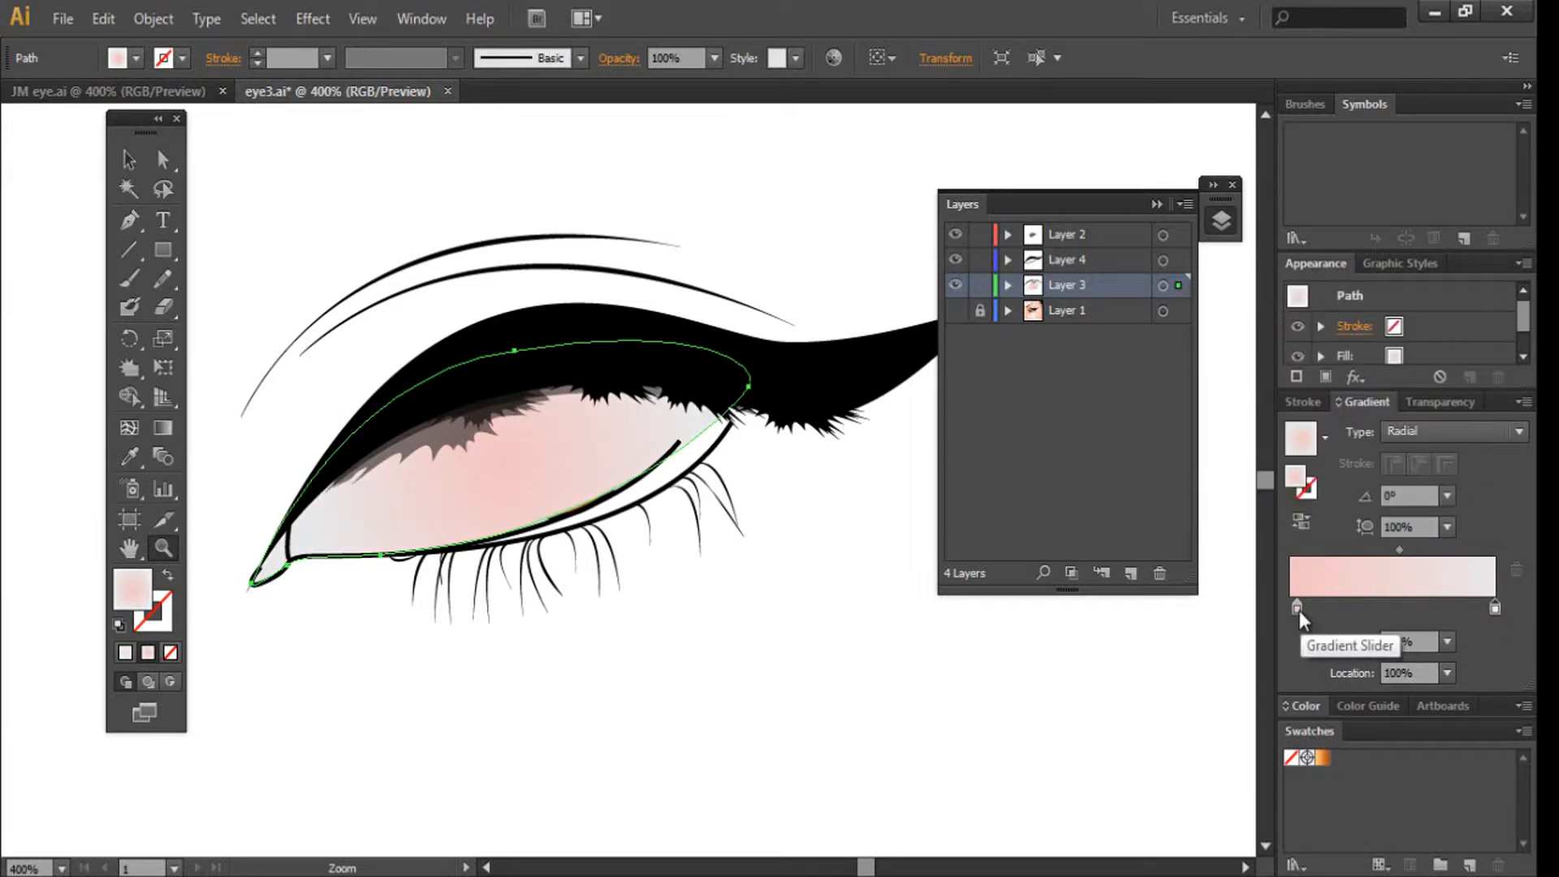
left_click(1297, 611)
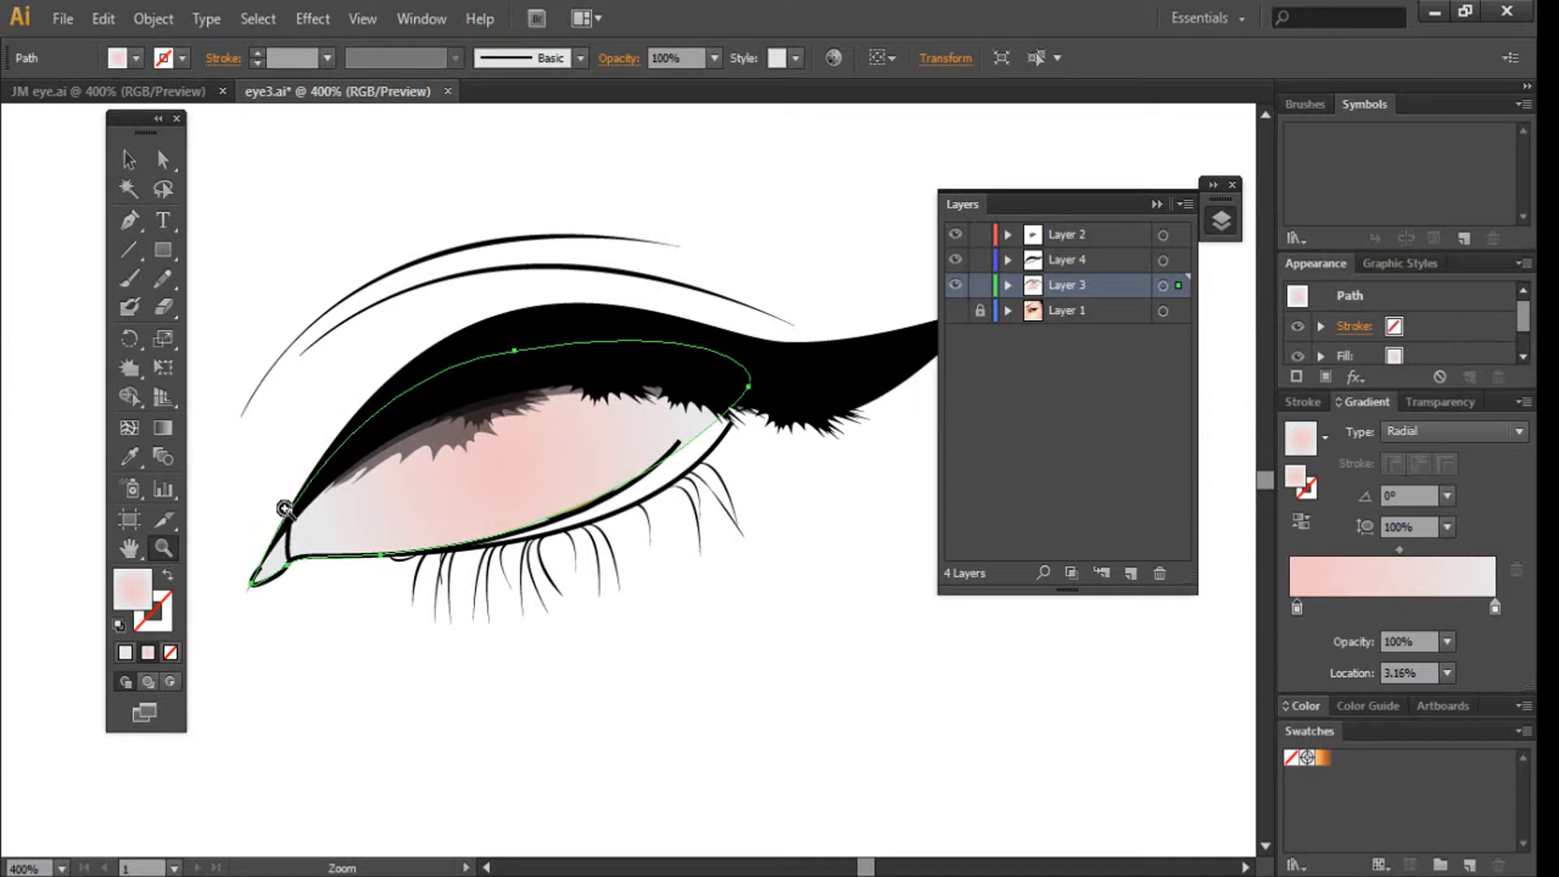
Step: Change the eyeball gradient's type to Linear and shift its midpoint to 20.77%
left_click(1438, 434)
left_click(1436, 452)
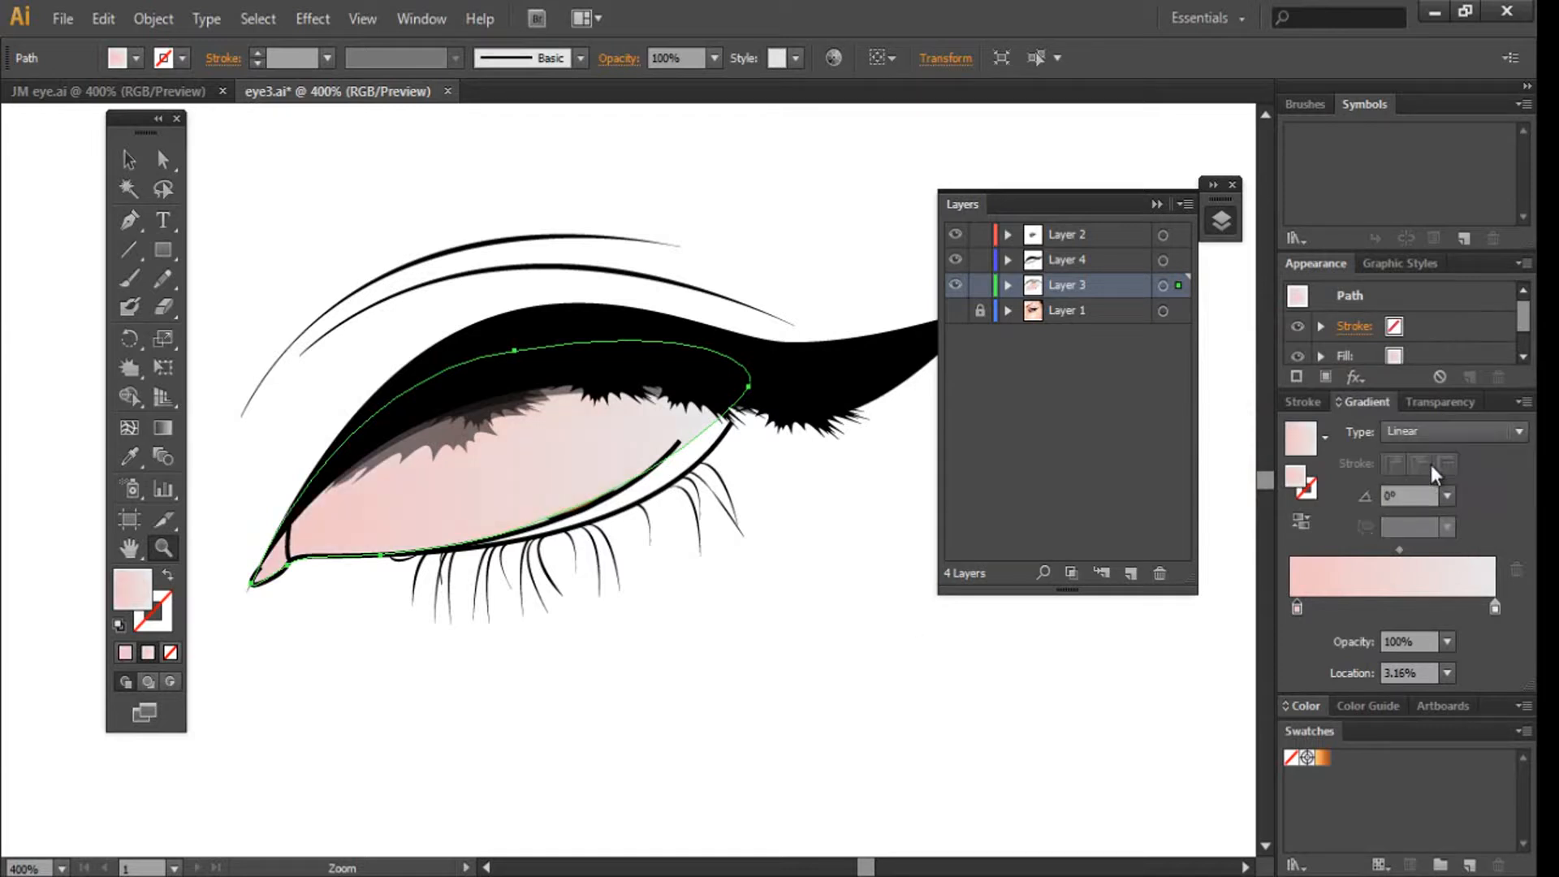
left_click_drag(1398, 549, 1337, 551)
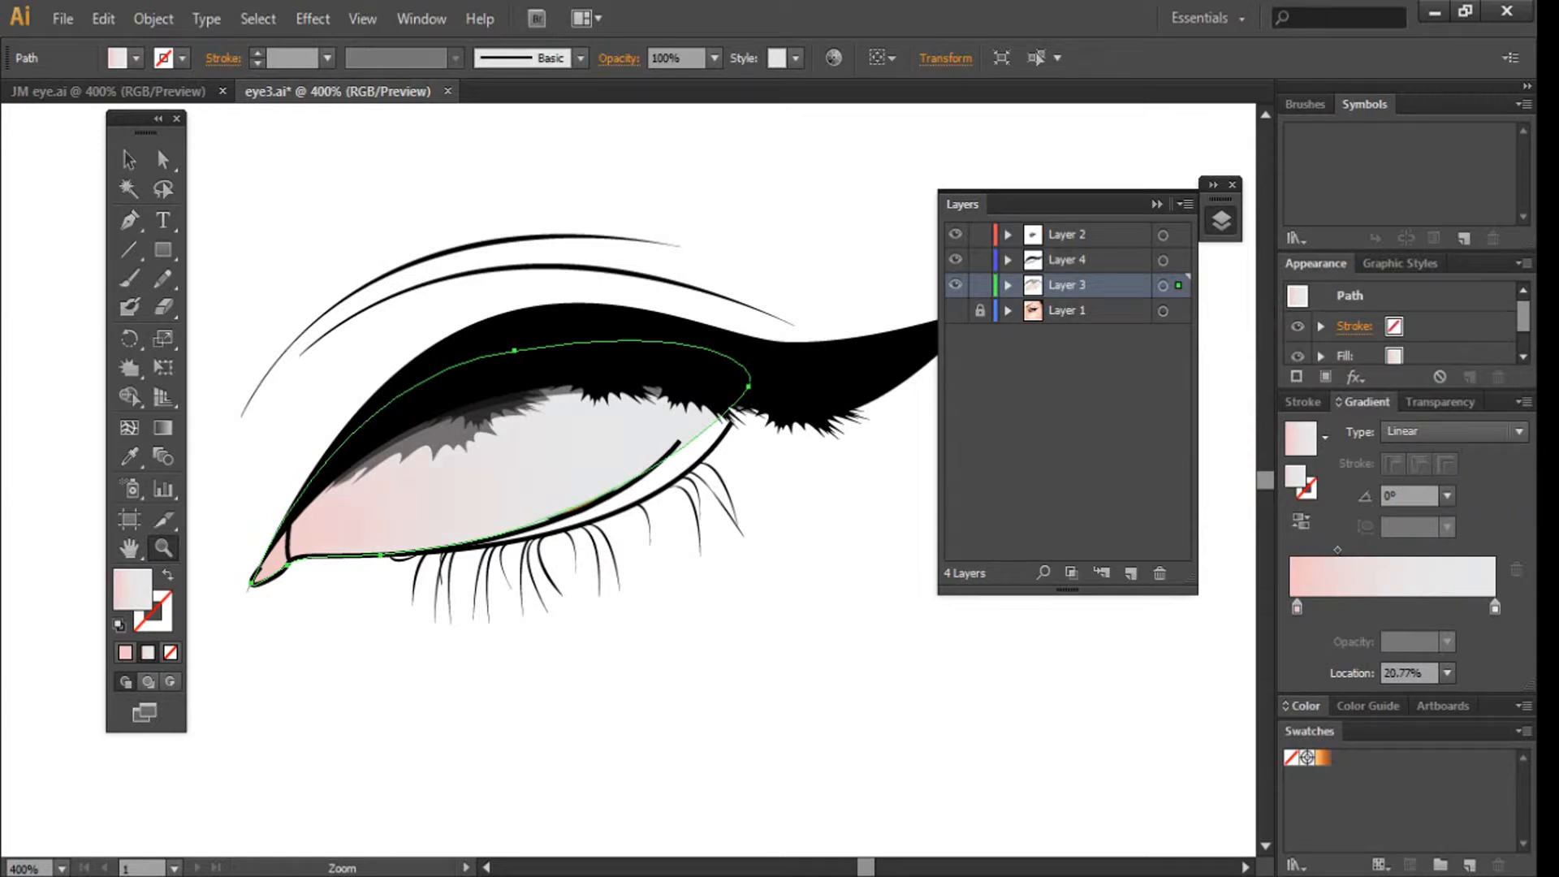
left_click(1494, 608)
Step: Move the eyeball path to the bottom of Layer 3, behind the iris and pupil, and deselect it
left_click(1008, 285)
left_click_drag(1085, 311, 1086, 474)
left_click(129, 160)
left_click(248, 187)
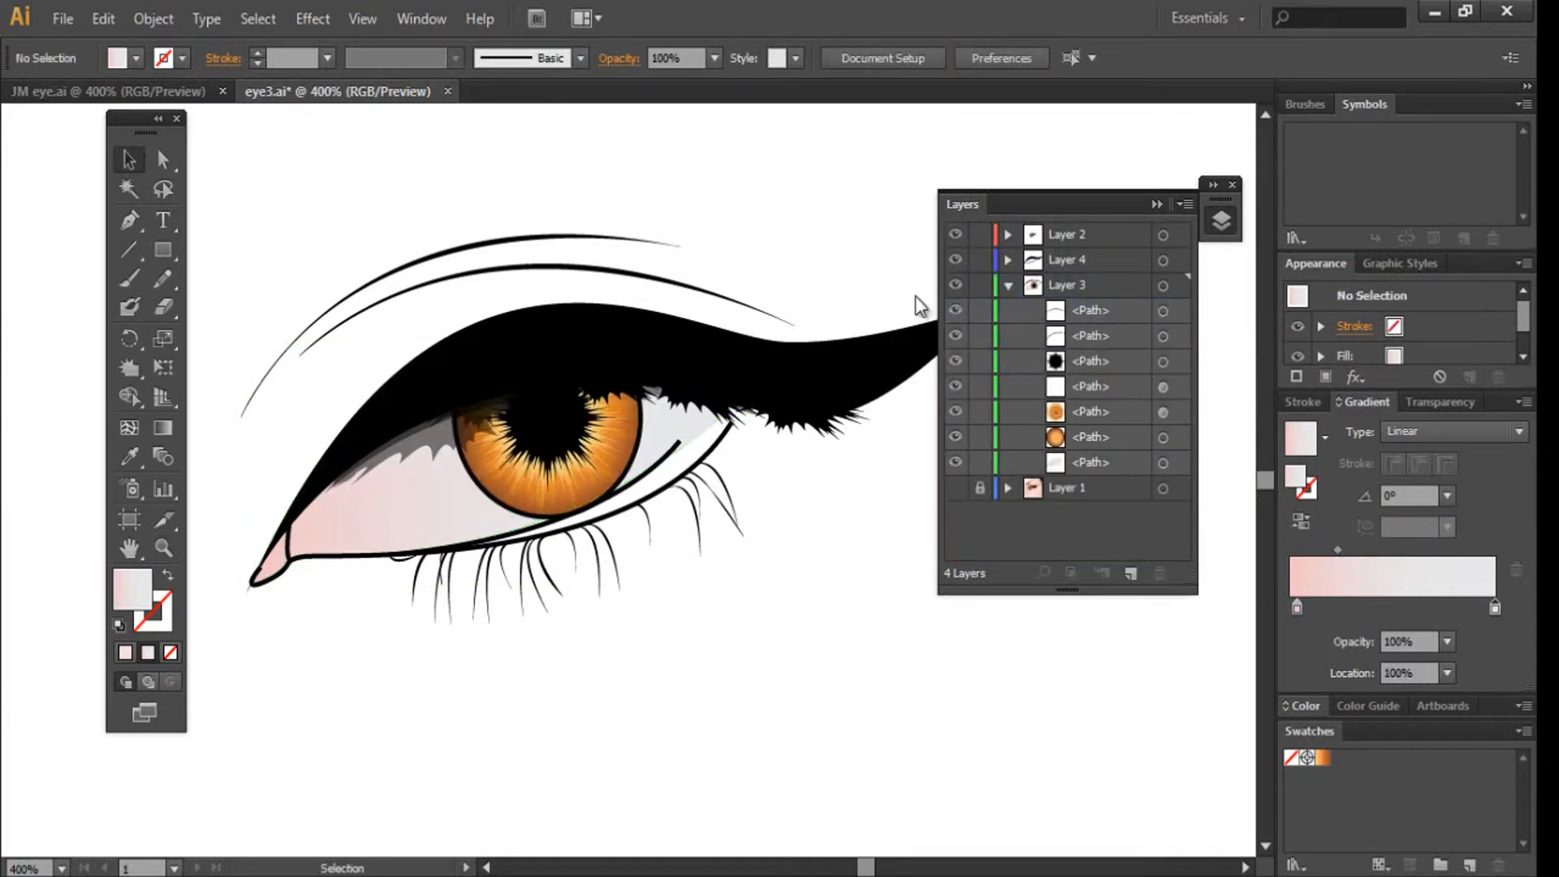
left_click(1008, 286)
Step: Extend the outer end of the inner lower lid line up beneath the upper lashes with the Pen tool
key("p")
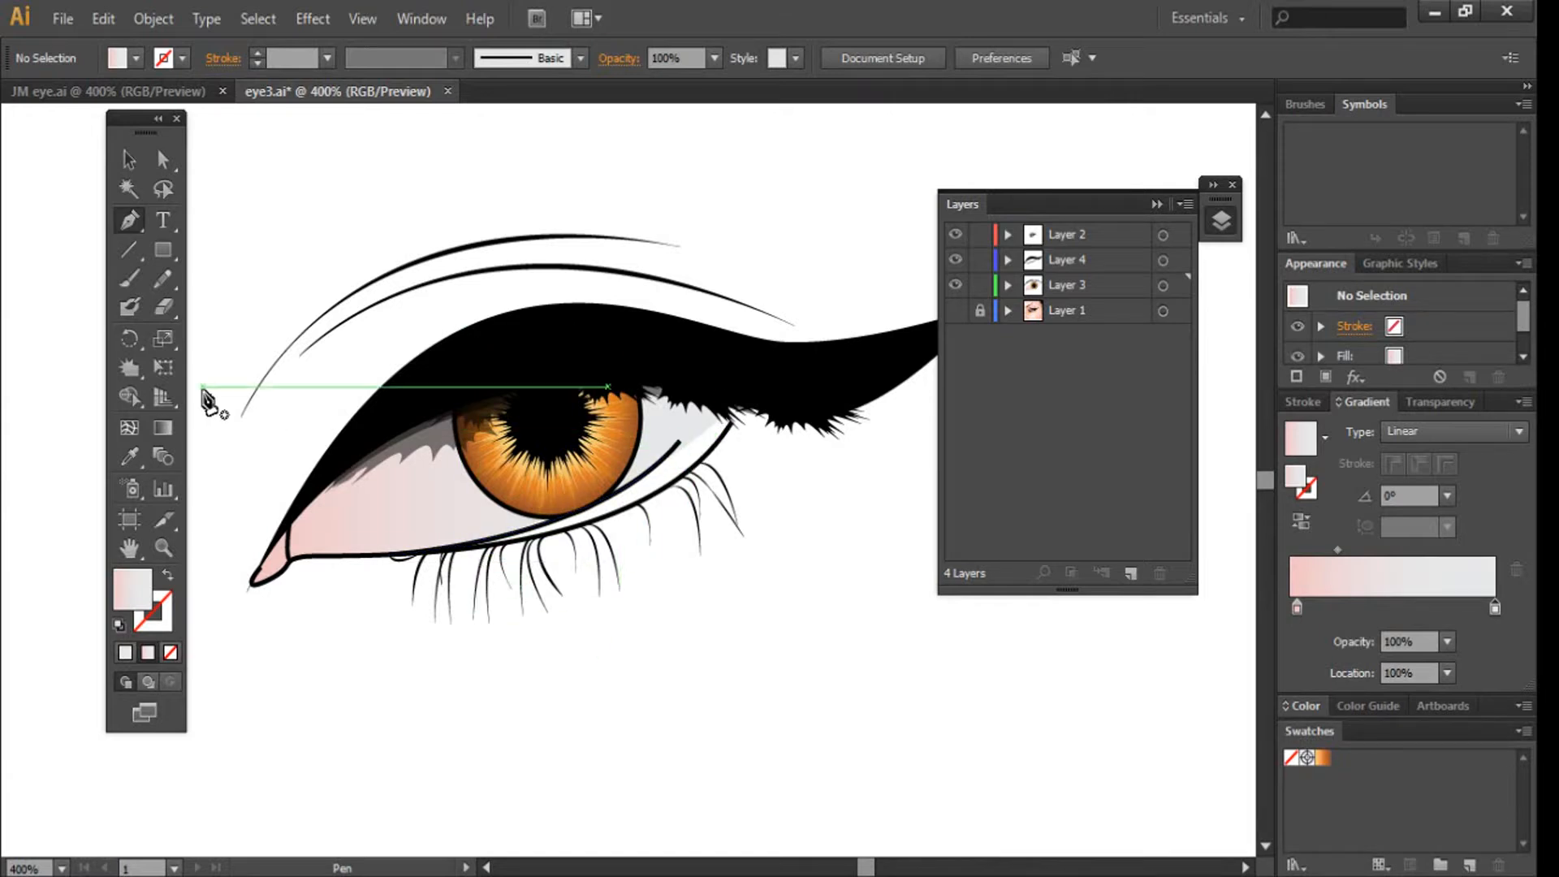
left_click(680, 442)
mouse_move(731, 382)
left_mouse_down()
mouse_move(745, 403)
mouse_move(737, 361)
left_mouse_up()
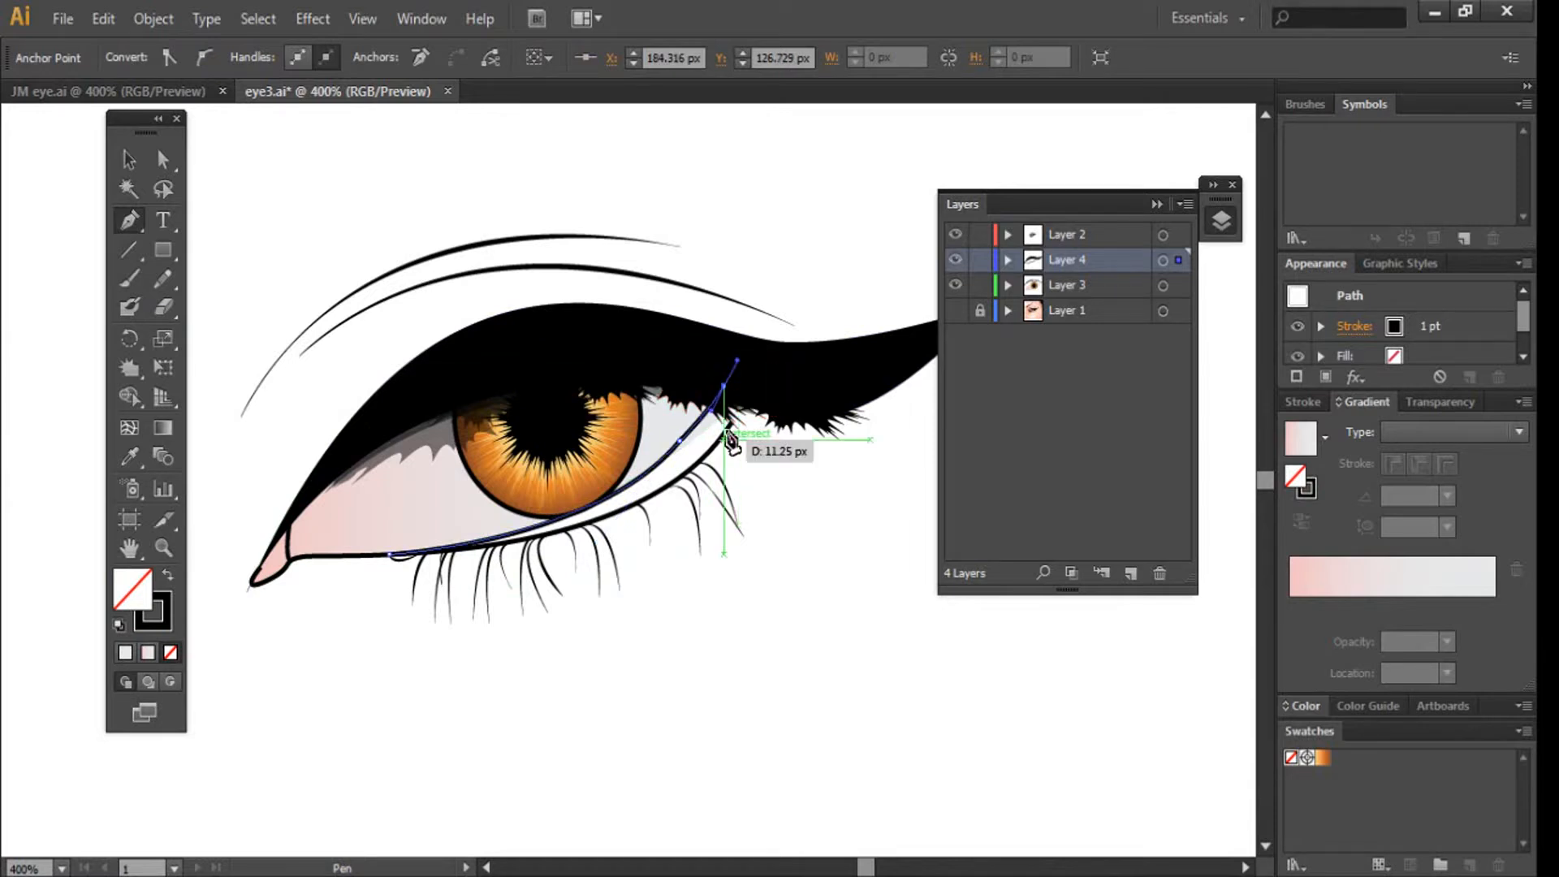
left_click(731, 430)
left_click(763, 517)
key("ctrl+z")
key("ctrl+z")
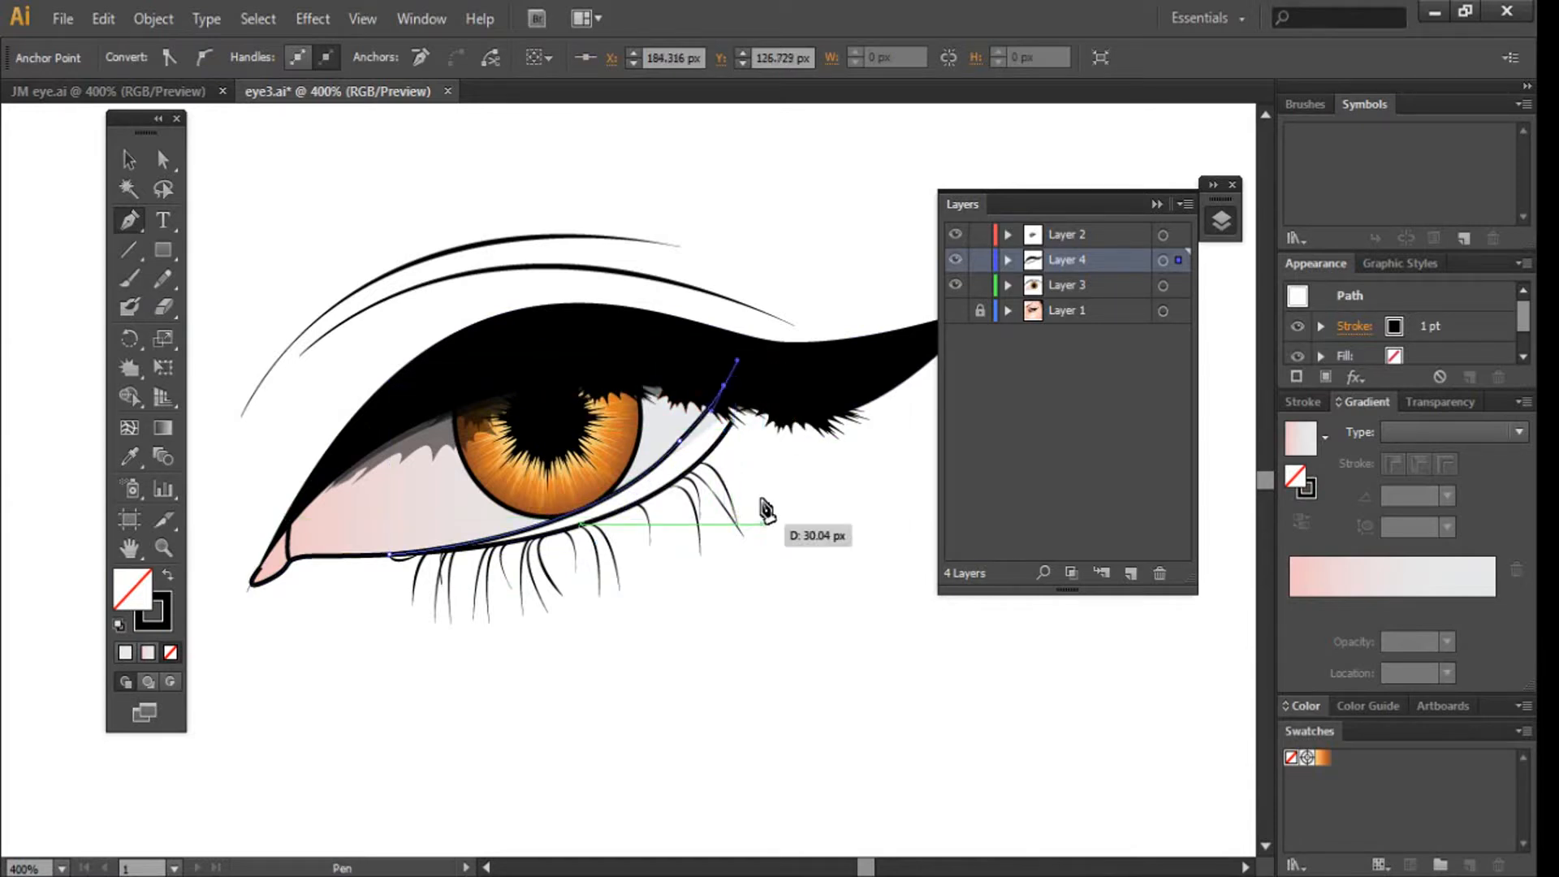
Step: Connect the extended lid line to the outer end of the lower lid line with a curve under the eyeliner
key("ctrl+=")
mouse_move(857, 336)
left_mouse_down()
mouse_move(852, 390)
mouse_move(836, 375)
mouse_move(853, 341)
left_mouse_up()
left_click(129, 159)
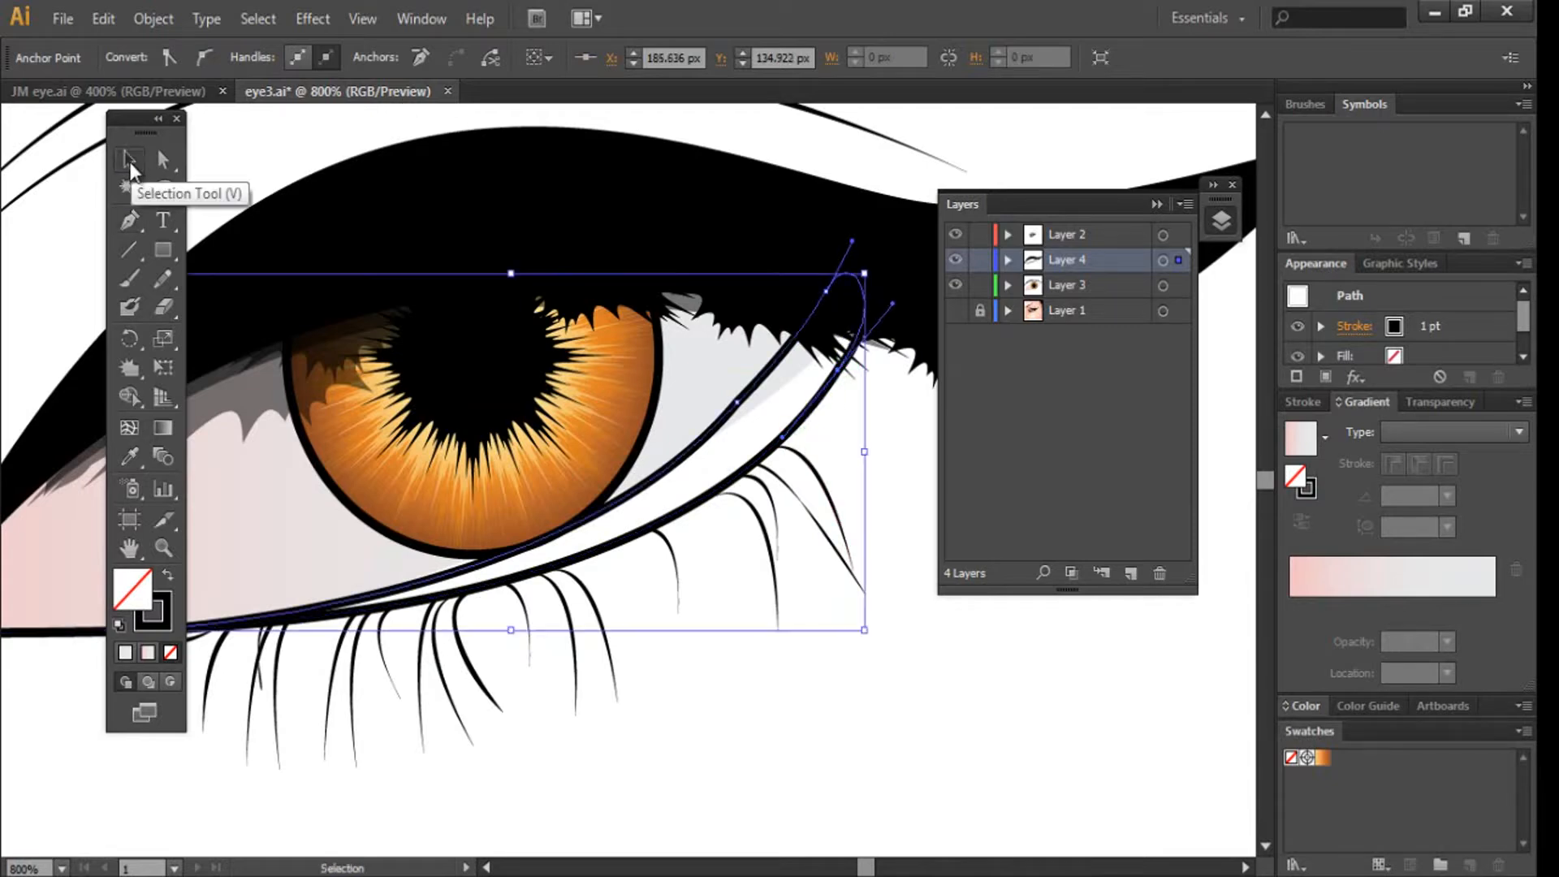
double_click(151, 613)
left_click(577, 305)
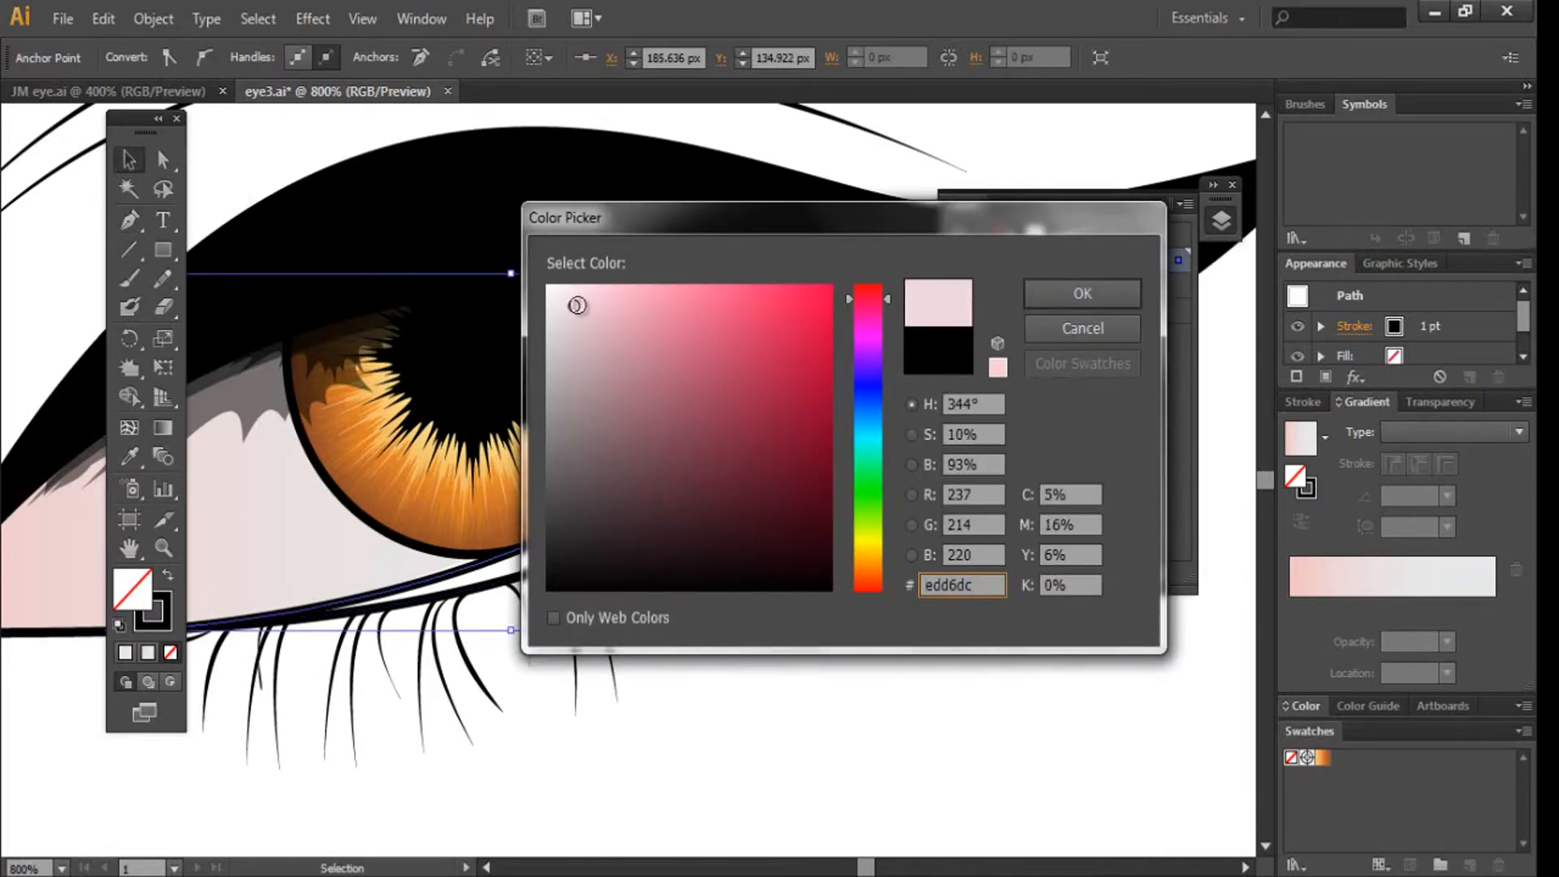
left_click_drag(576, 304, 592, 303)
left_click(1082, 293)
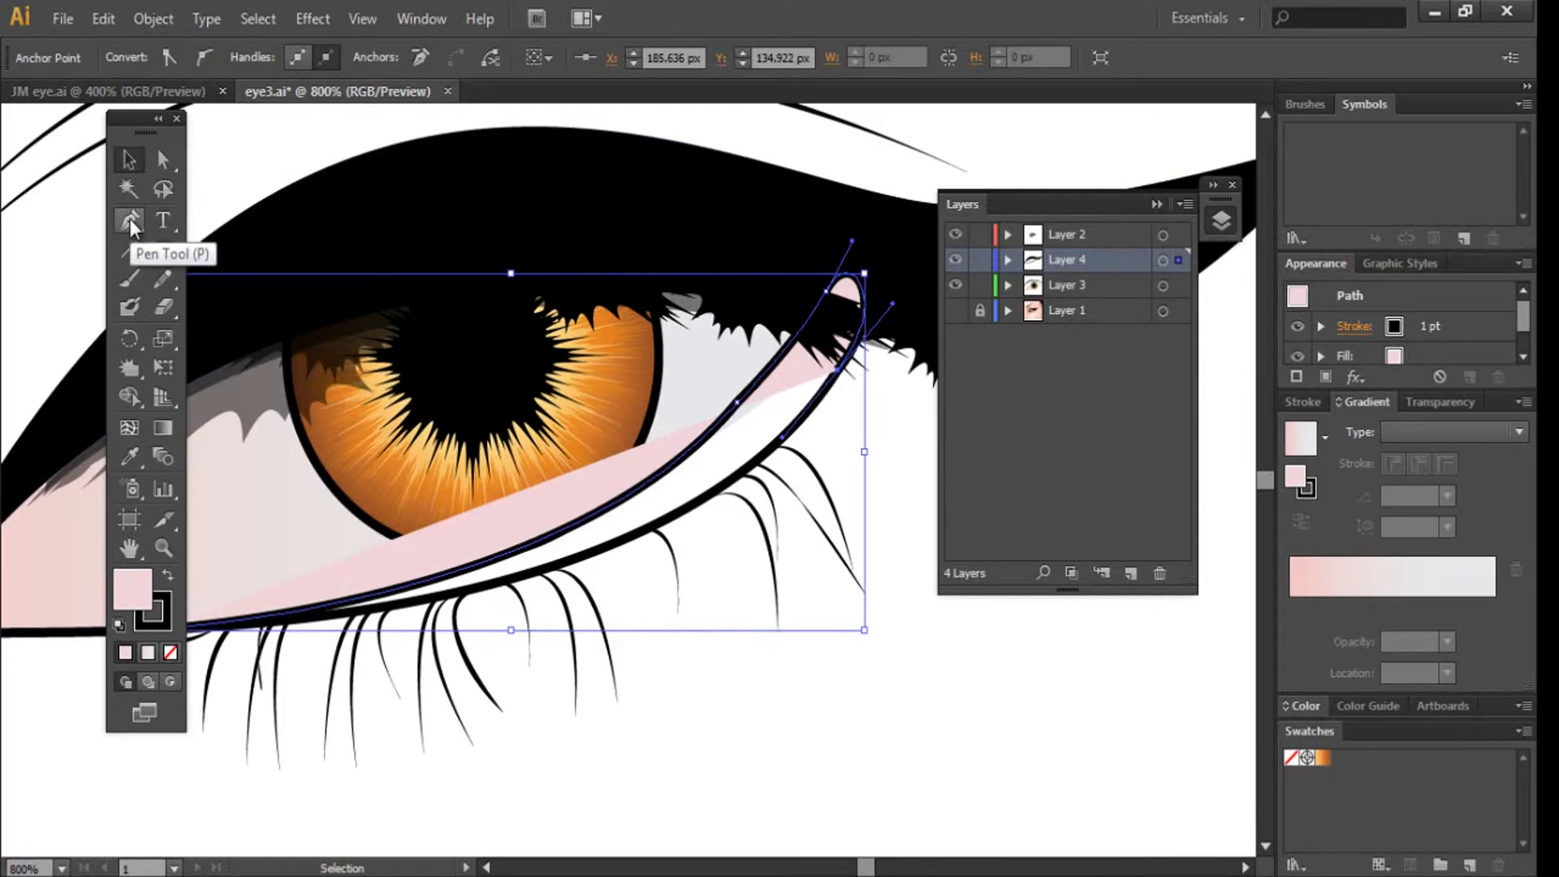
key("ctrl+z")
Step: With a light pink fill, trace the inner lower lid line up to the outer corner with the Pen tool and adjust the curve
left_click(257, 151)
double_click(129, 598)
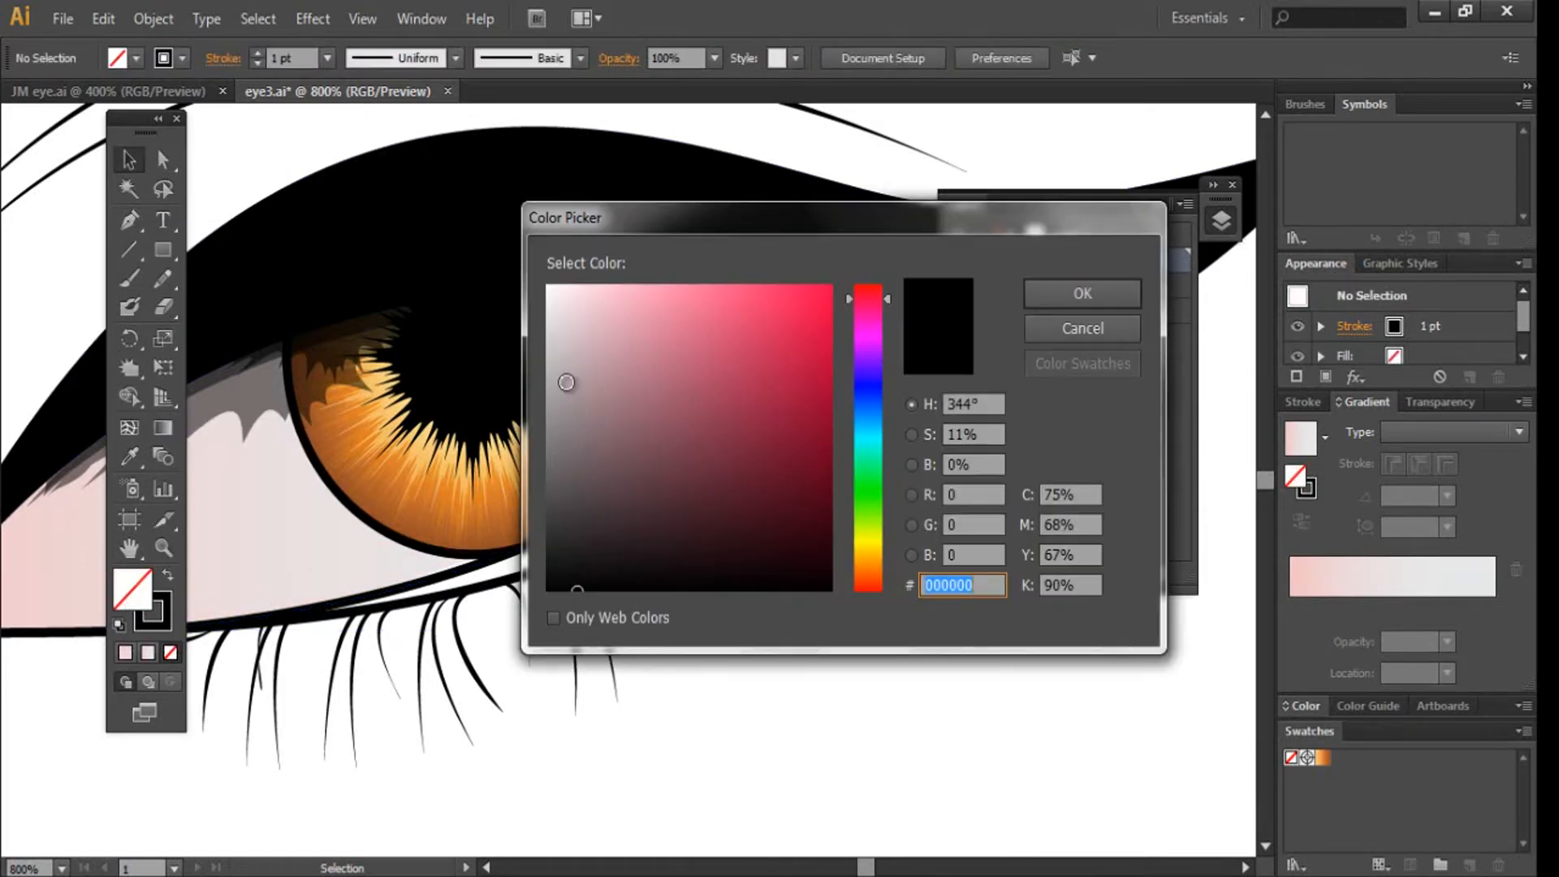
left_click(599, 297)
left_click(1126, 287)
left_click(130, 220)
left_click(306, 608)
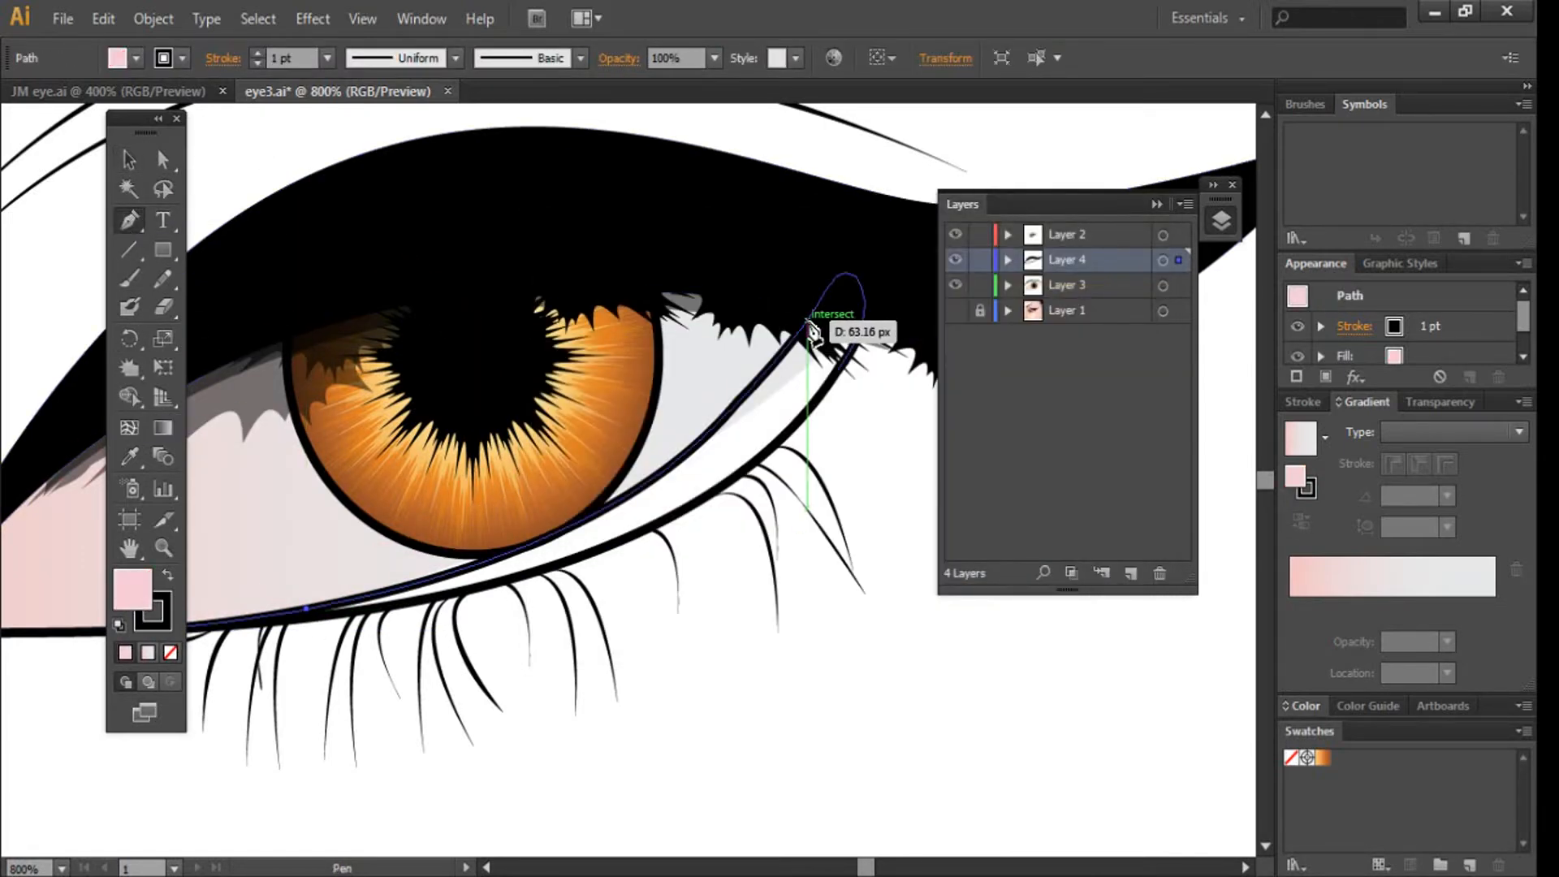
left_click_drag(812, 330, 805, 515)
key("ctrl+minus")
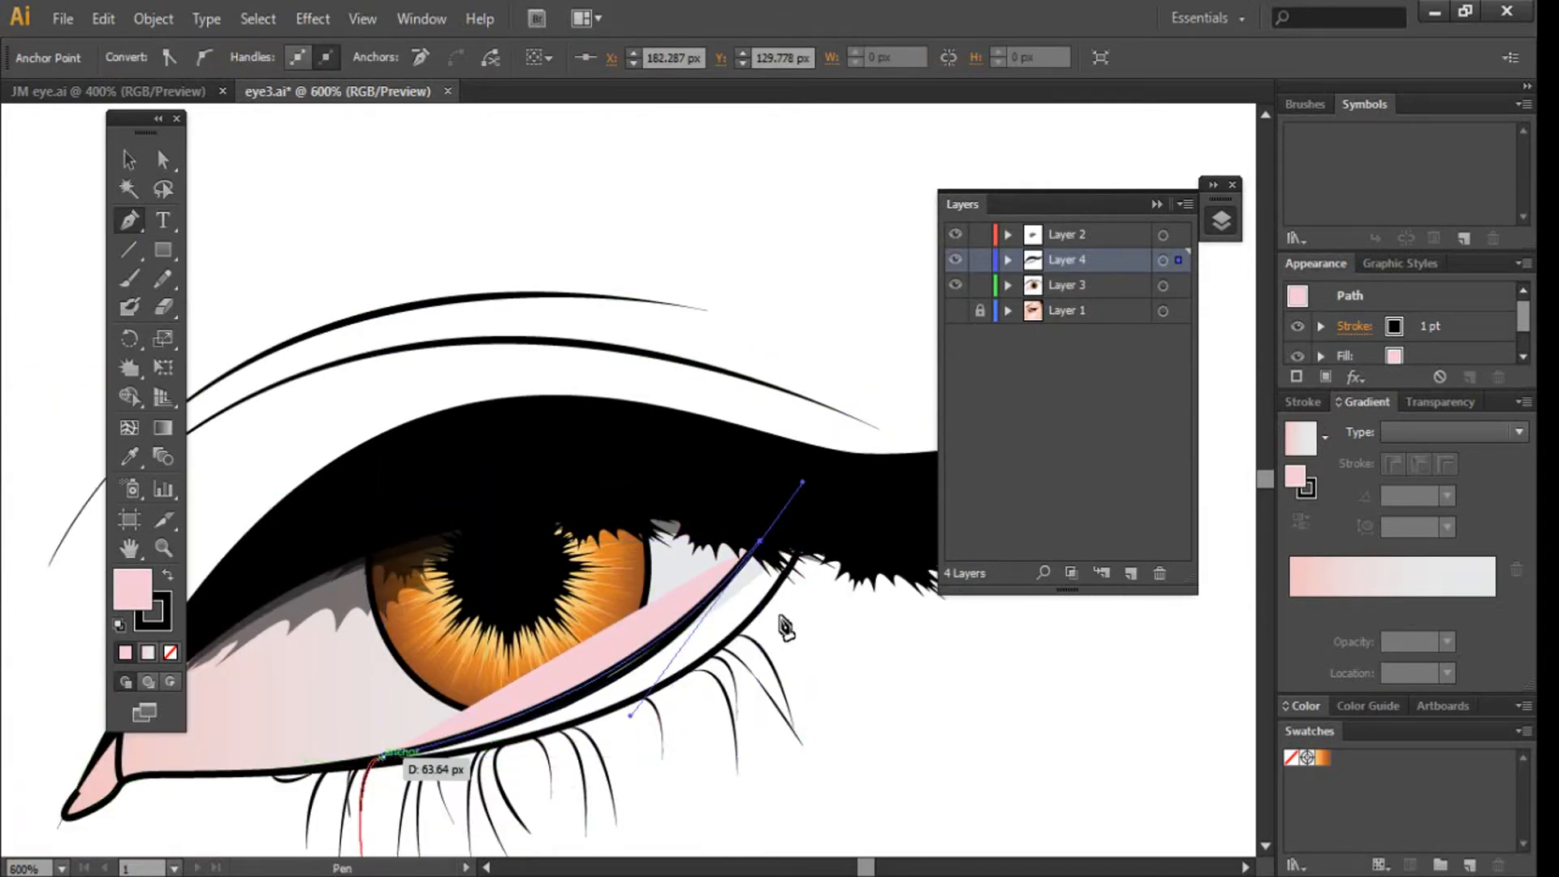
left_click_drag(802, 483, 772, 518, "ctrl")
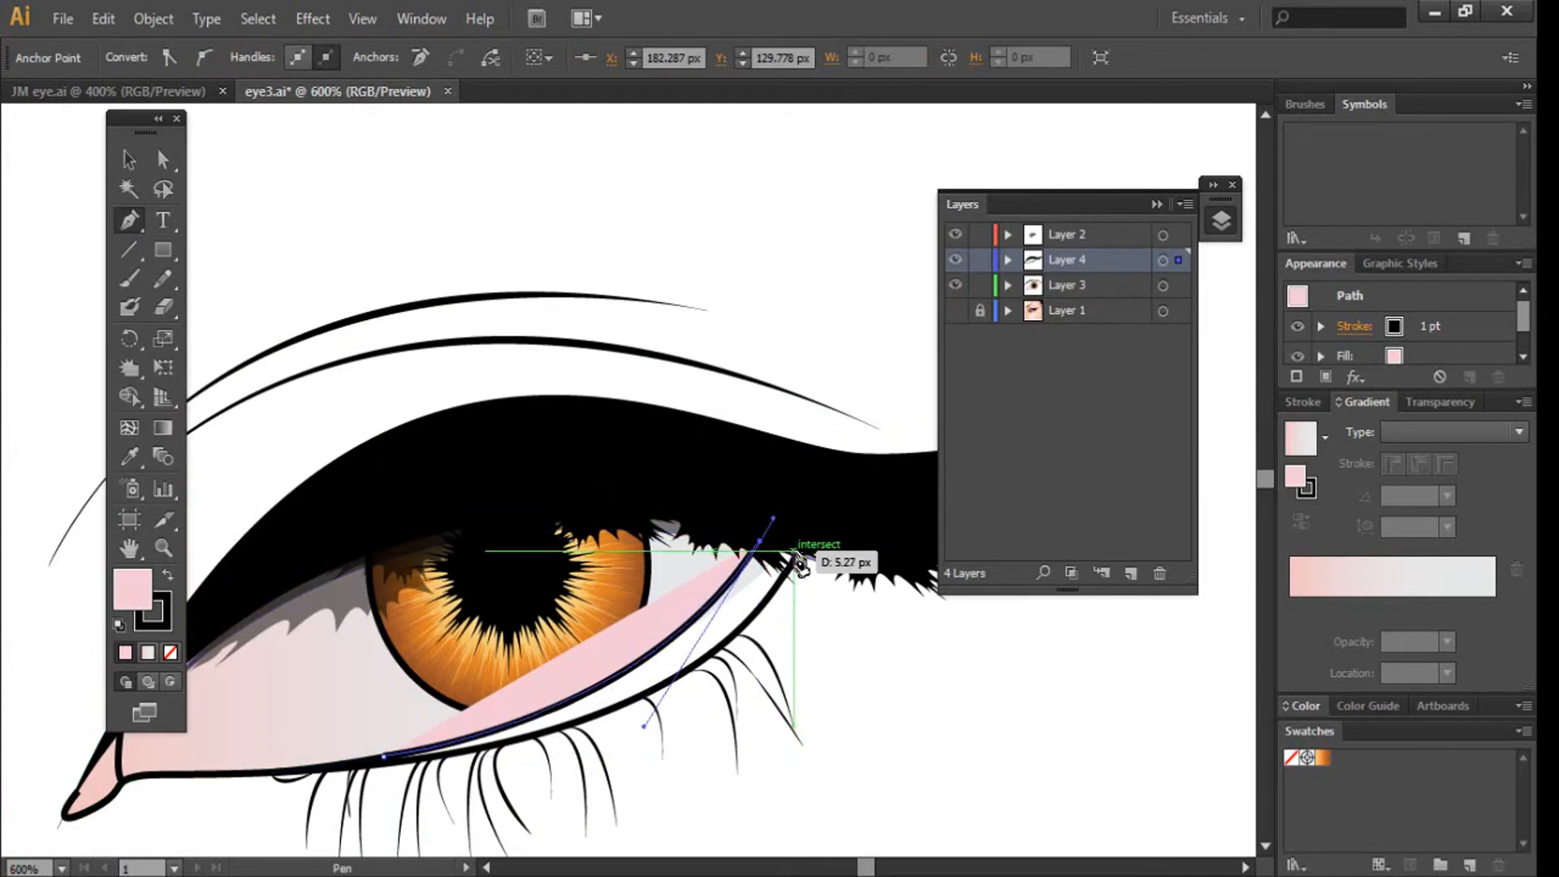
Step: Close the pink lid-rim shape along the lower lid line and remove its stroke
left_click(786, 552)
left_click_drag(670, 679, 572, 727)
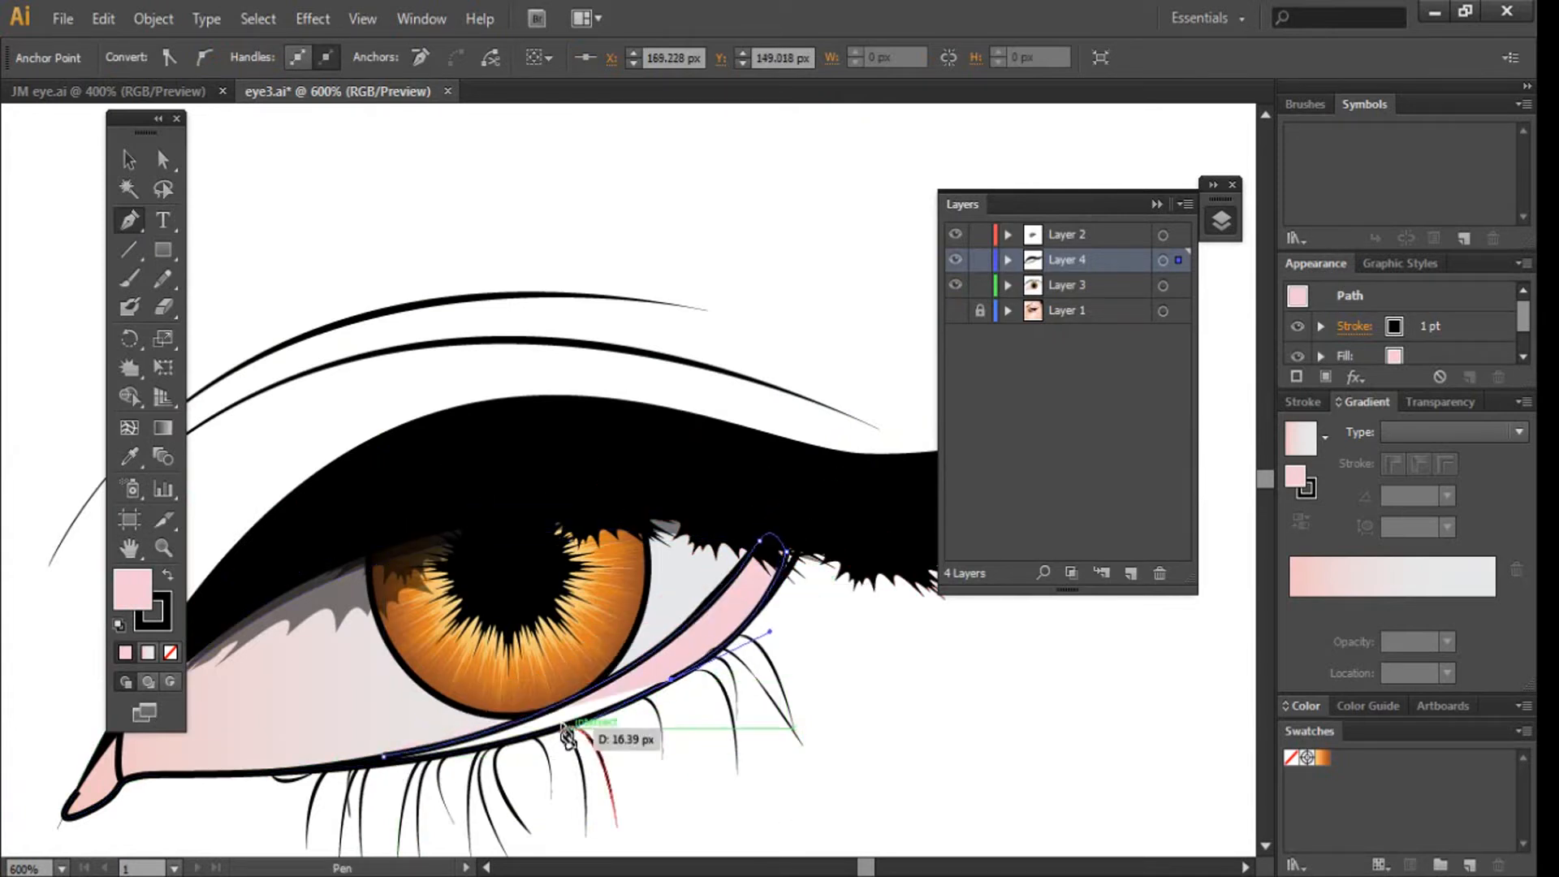
left_click(383, 757)
left_click(170, 653)
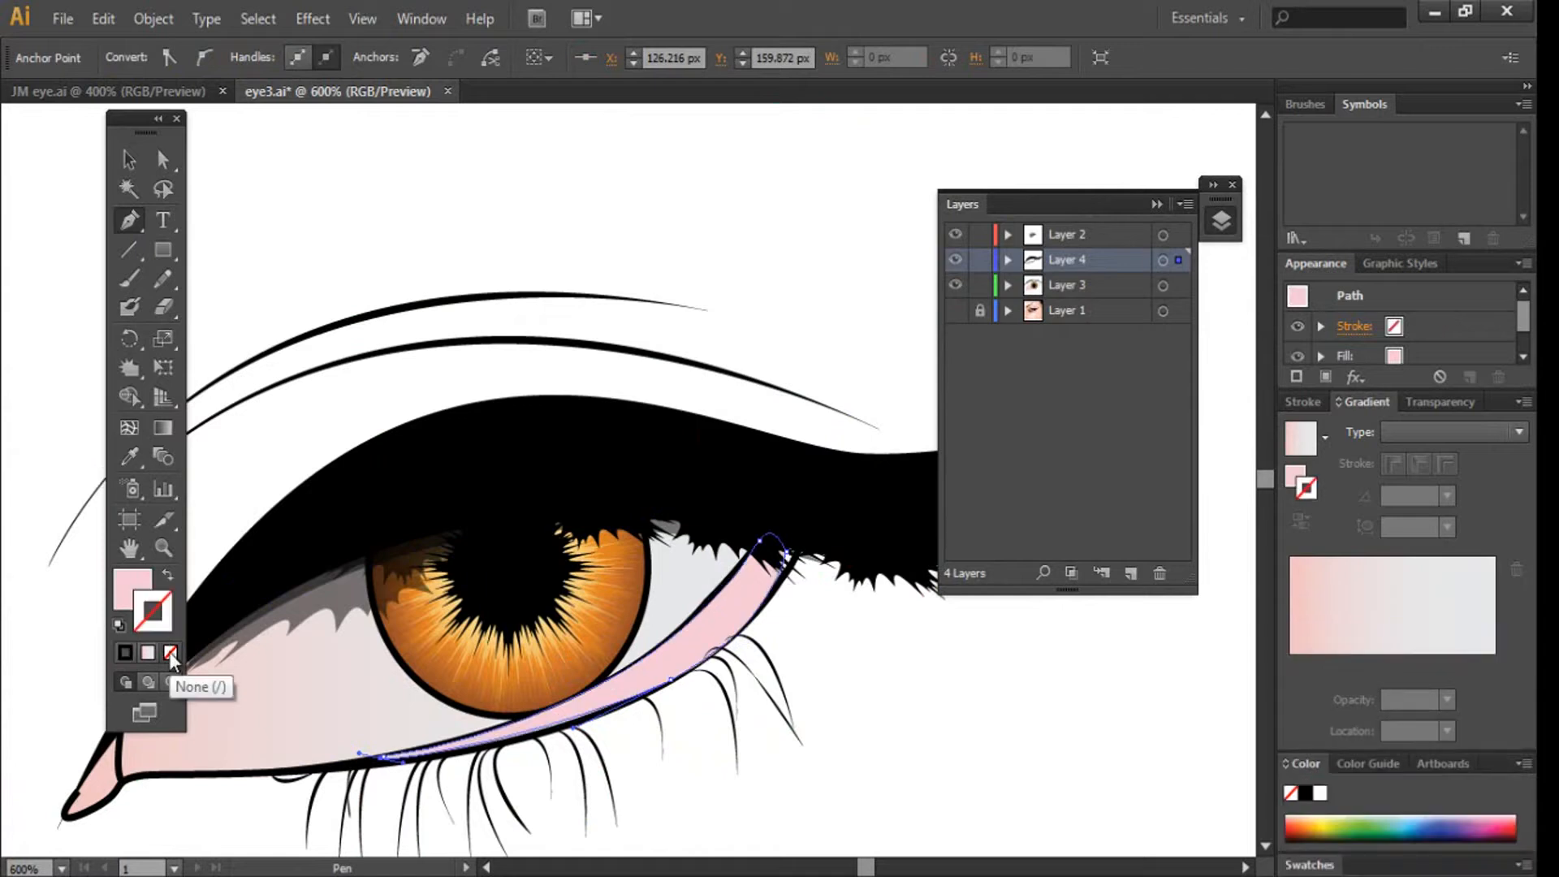
Step: Move the pink lid-rim path from Layer 4 into Layer 3, just above the eyeball path, and deselect it
left_click(1007, 260)
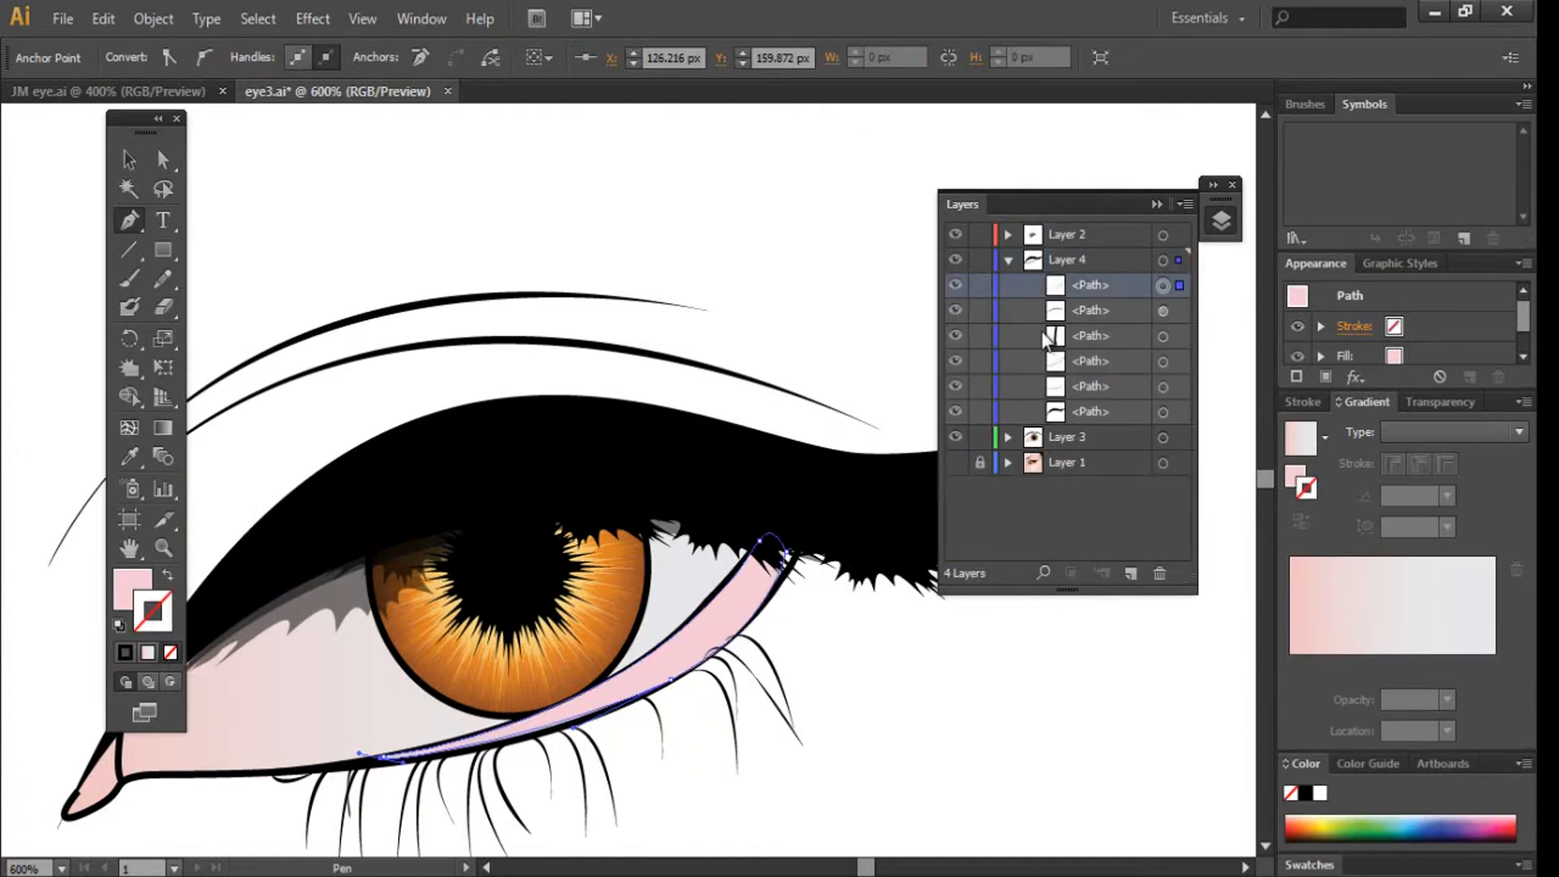
left_click(1007, 437)
left_click_drag(1089, 285, 1109, 485)
left_click(133, 162)
left_click(240, 163)
left_click(735, 615)
left_click(842, 328)
key("ctrl+minus")
key("ctrl+minus")
key("ctrl+minus")
key("ctrl+plus")
key("ctrl+plus")
key("ctrl+plus")
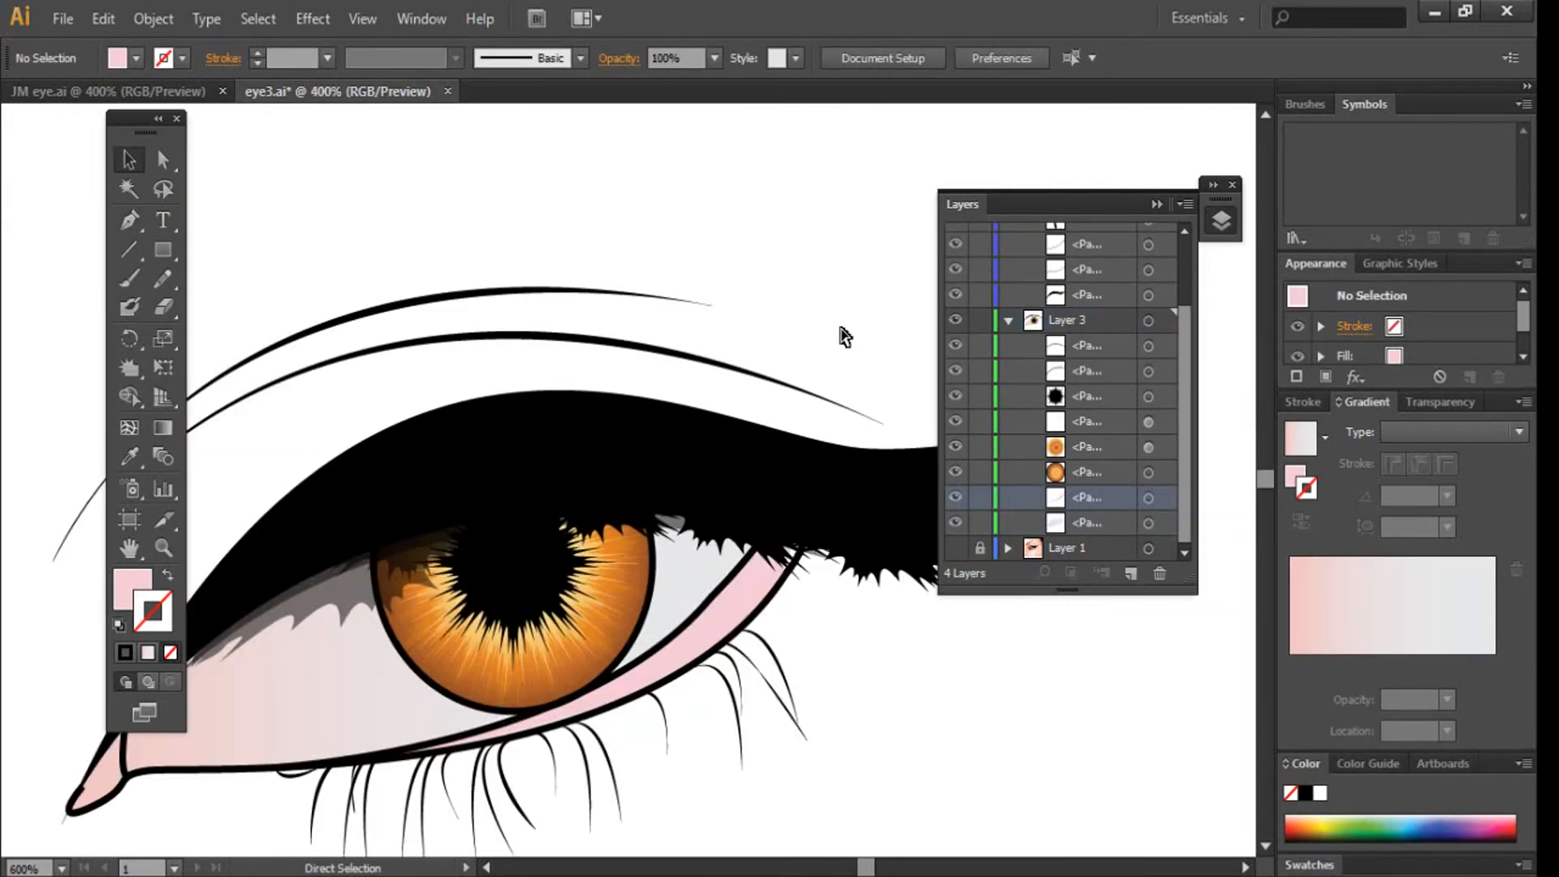
Step: Collapse Layers 3 and 4, lock Layer 2 and Layer 4, and make Layer 3 active
key("ctrl+minus")
left_click(1008, 321)
left_click(1007, 259)
left_click(980, 234)
left_click(980, 259)
left_click(1059, 285)
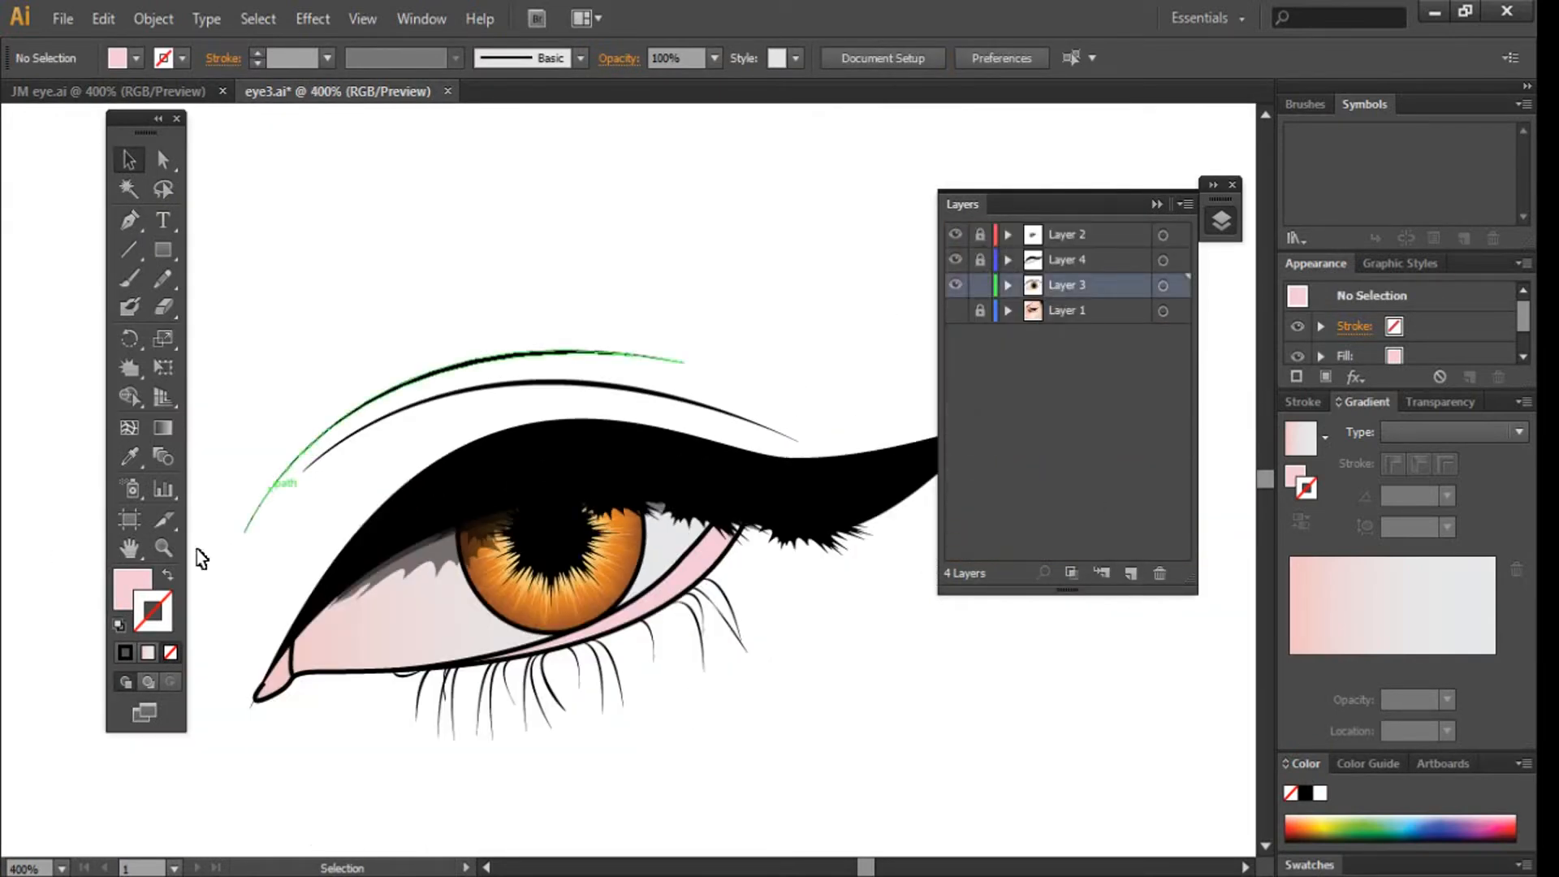
Step: Set the fill to a very pale grey-pink and draw highlight circles with the Ellipse tool
double_click(131, 587)
left_click(556, 309)
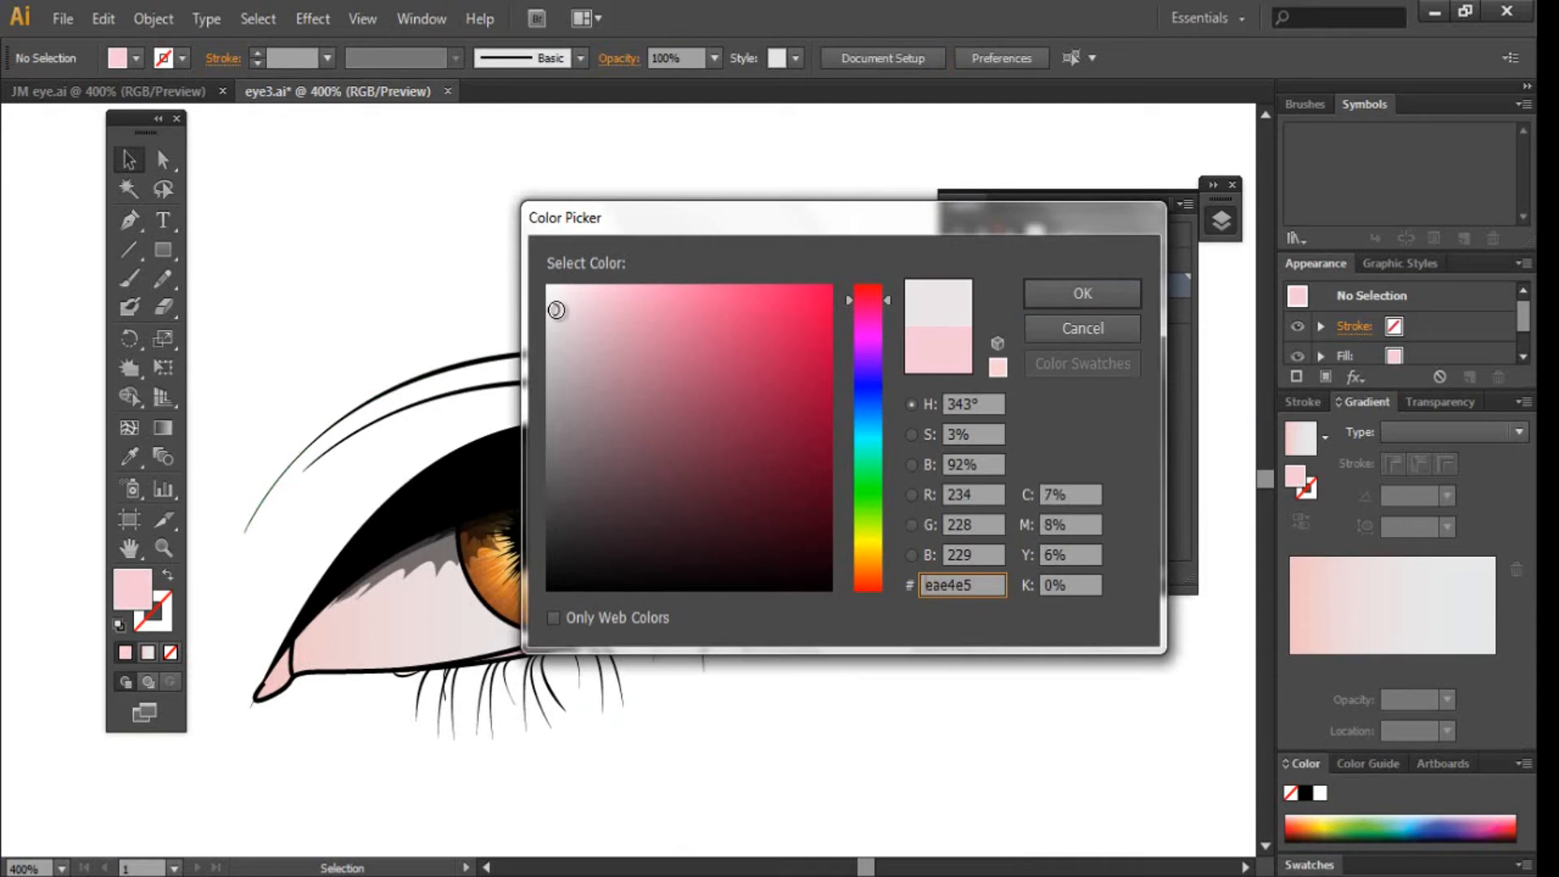
left_click(1086, 292)
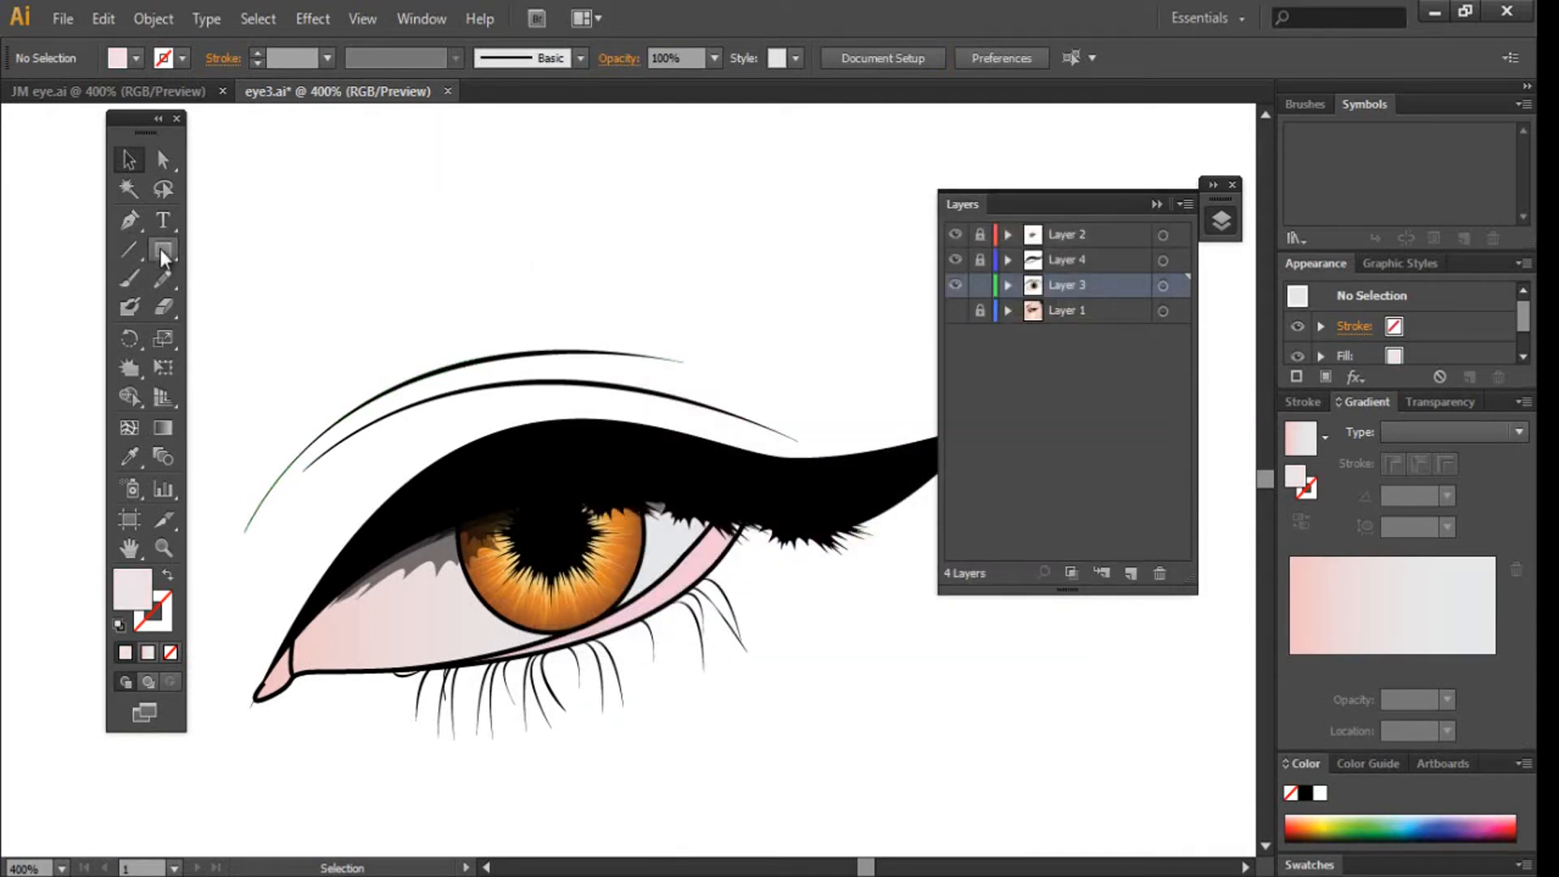
left_click_drag(159, 249, 217, 308)
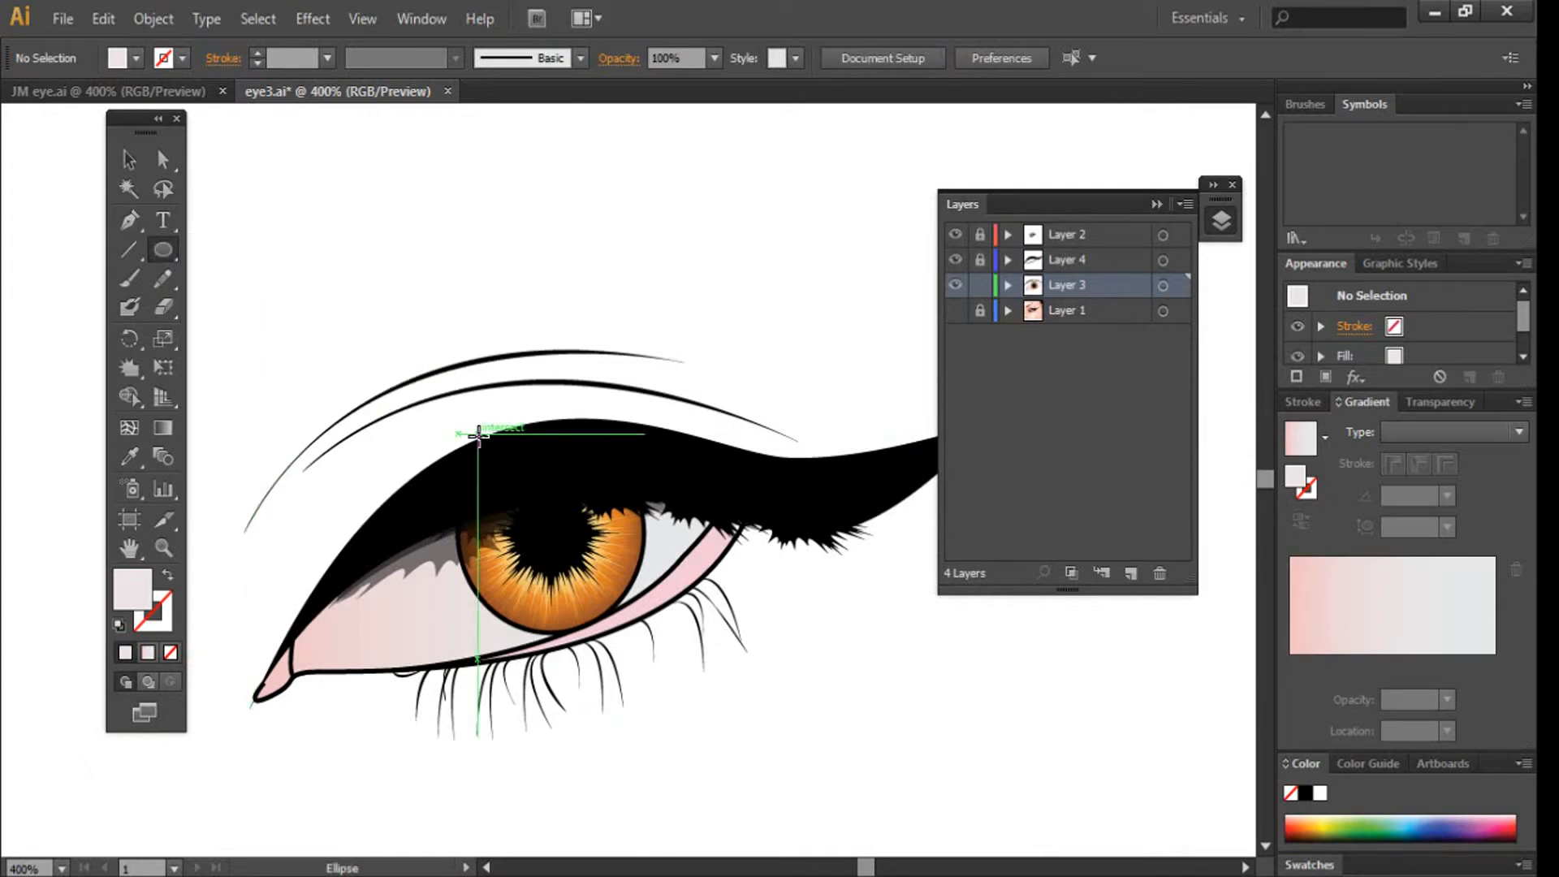
left_click_drag(349, 259, 458, 315)
Step: Place the large highlight over the pupil's upper-left edge and the small one over its lower-right edge, keeping a pale fill
left_click(130, 162)
left_click_drag(317, 204, 600, 577)
double_click(124, 597)
left_click(1083, 294)
left_click(654, 311)
Step: Set the blending mode of both highlight circles to Soft Light
left_click(594, 568)
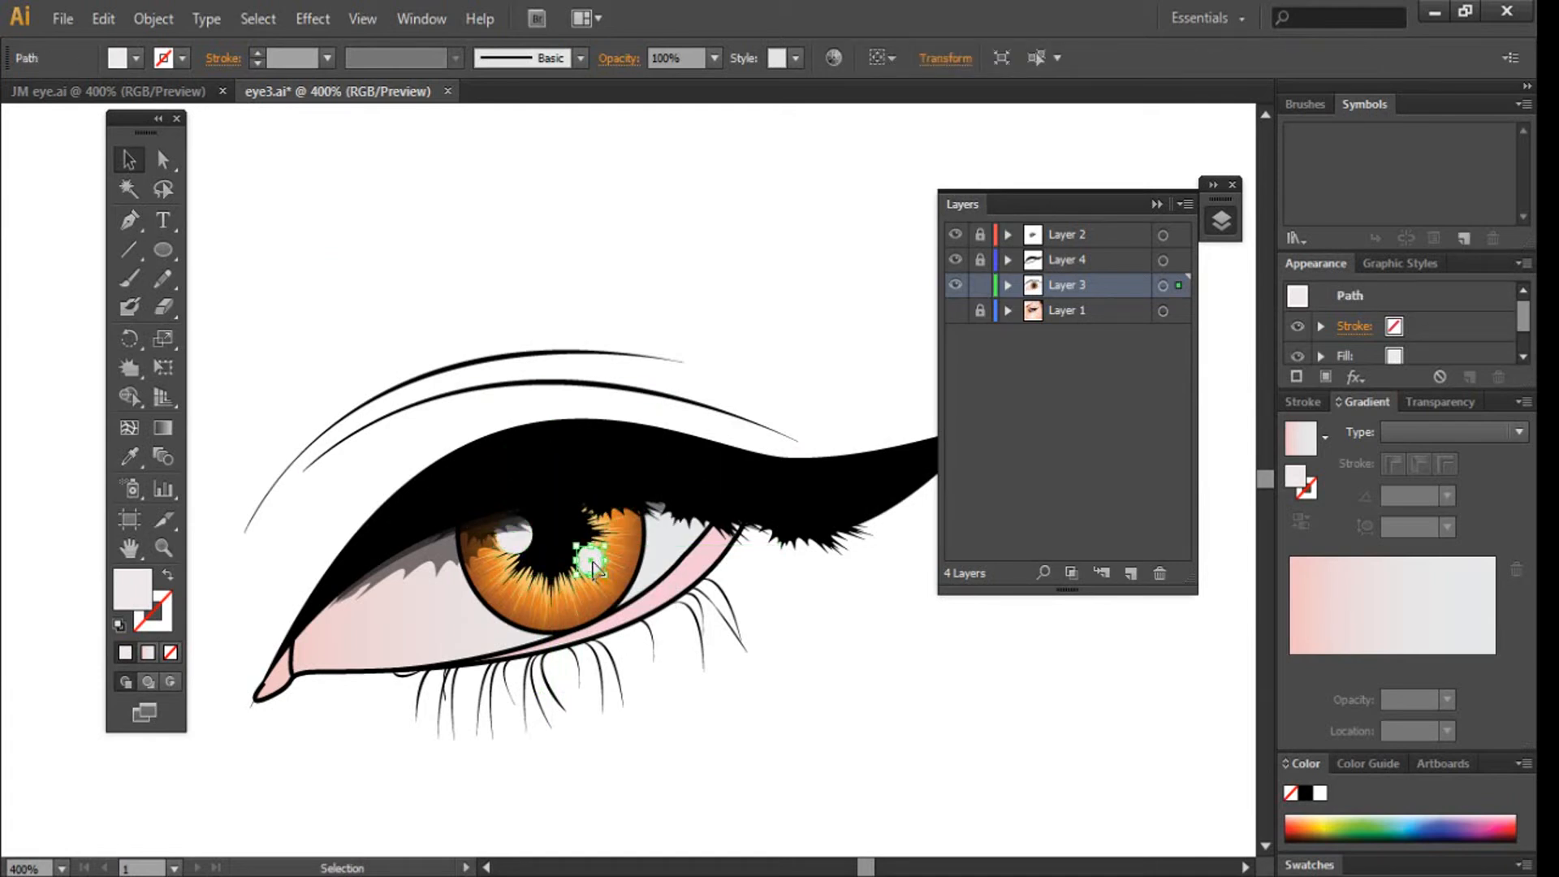
left_click(523, 553, "shift")
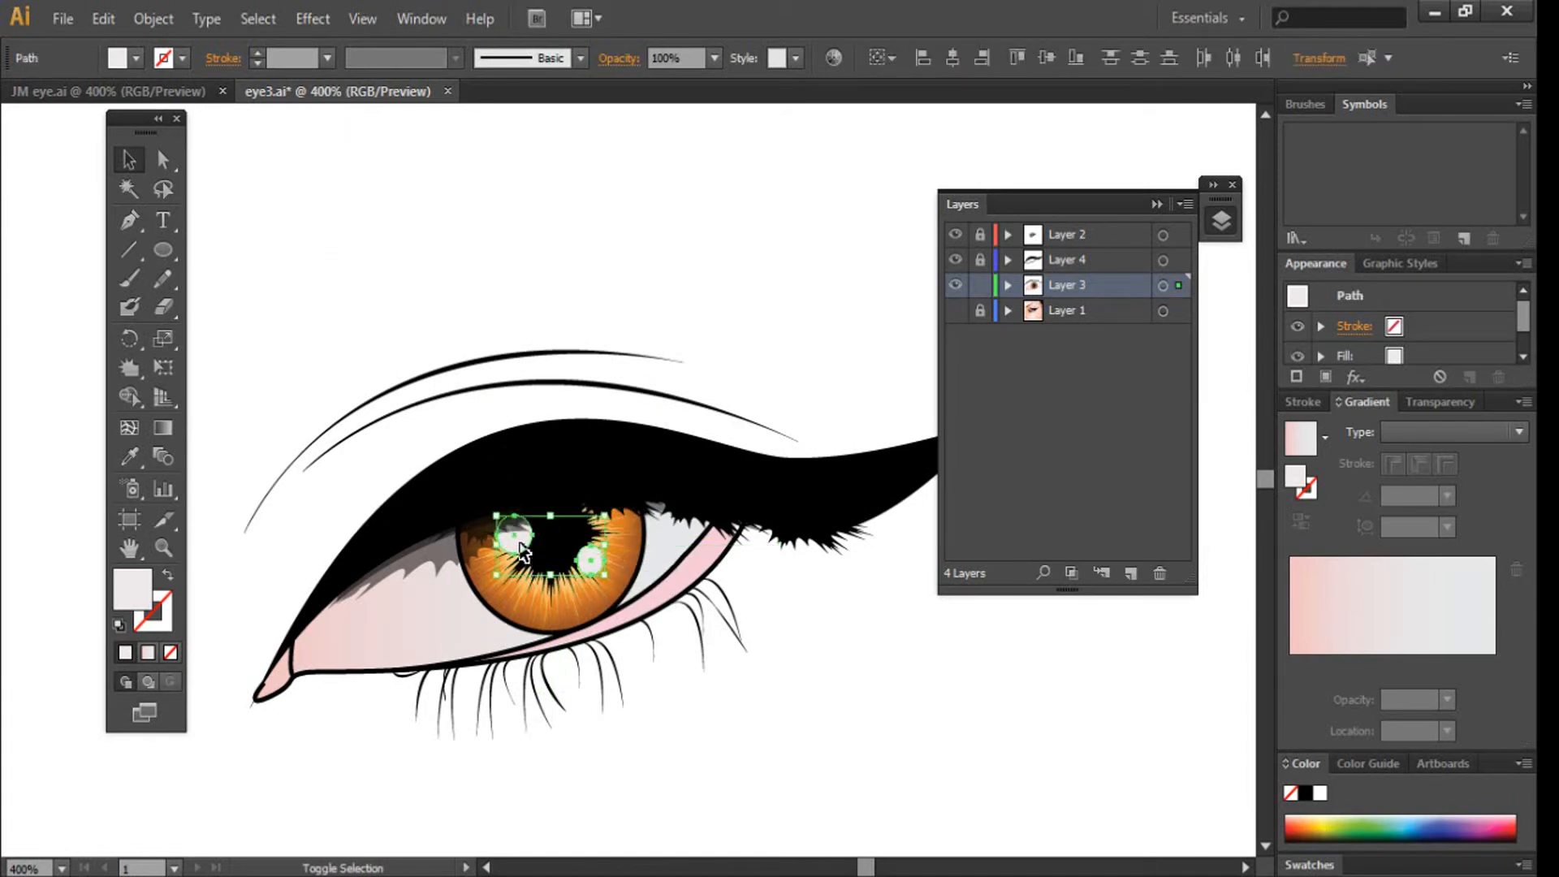
left_click(1435, 400)
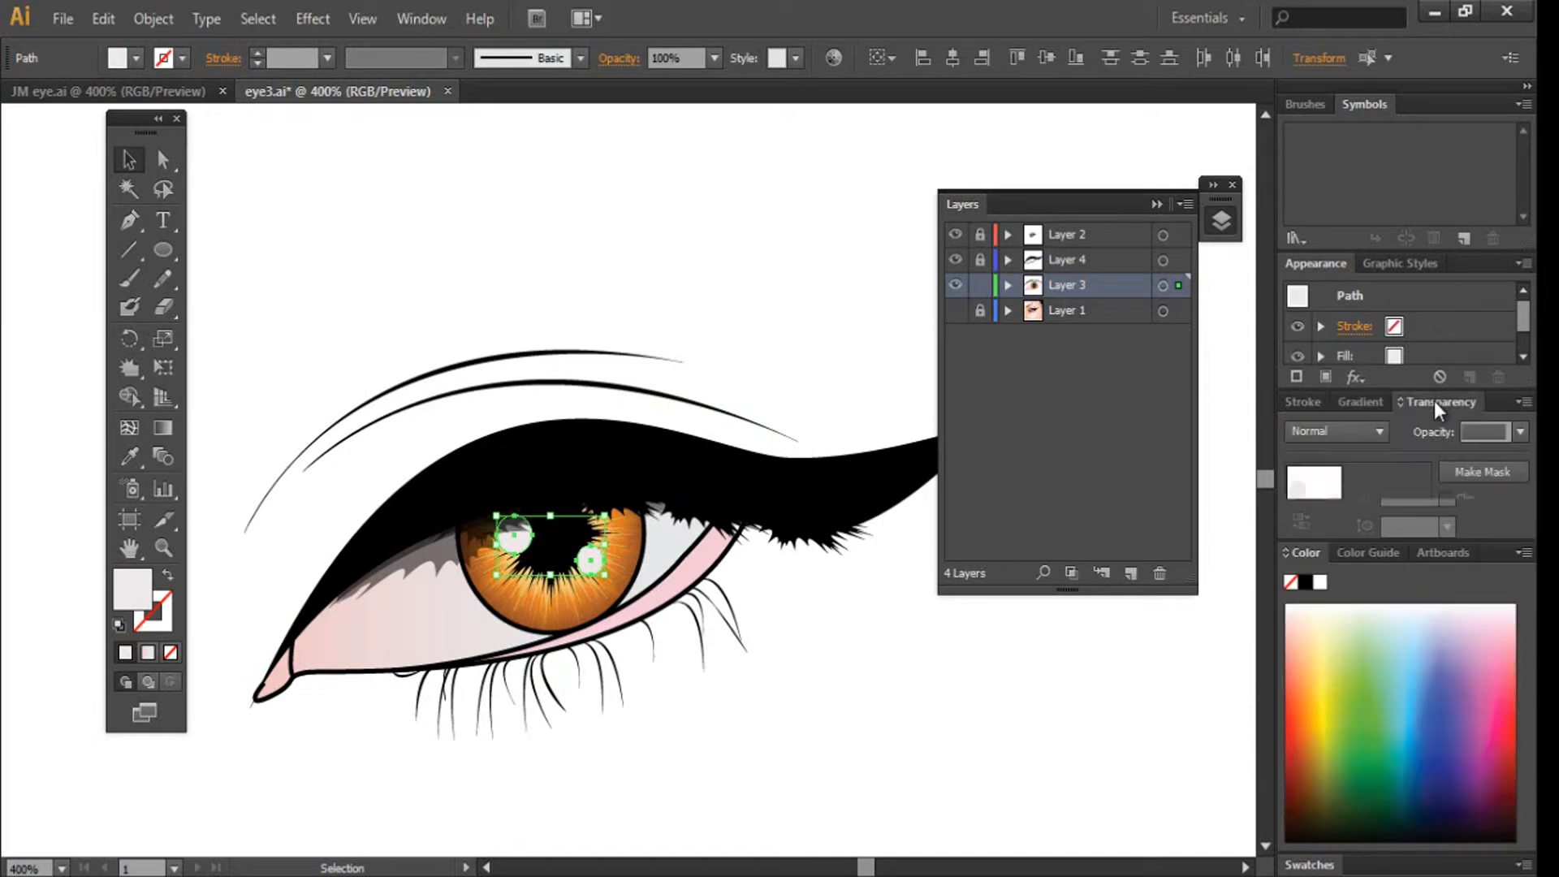
left_click(1348, 435)
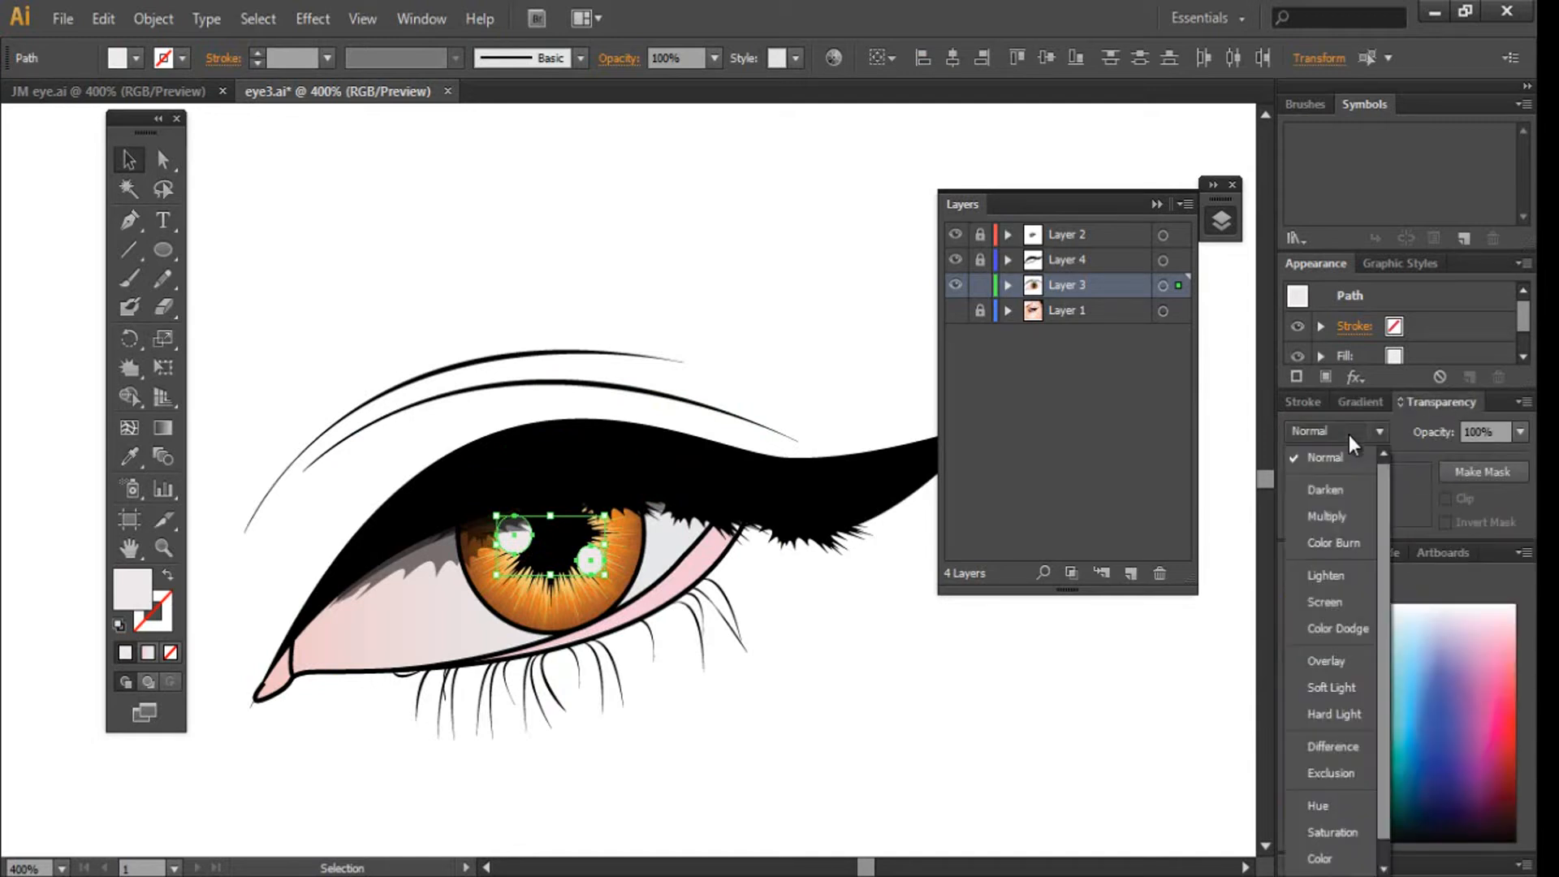
left_click(1327, 687)
Step: Fine-tune the positions of the small and large highlight circles on the iris and deselect them
left_click(1011, 759)
left_click(603, 574)
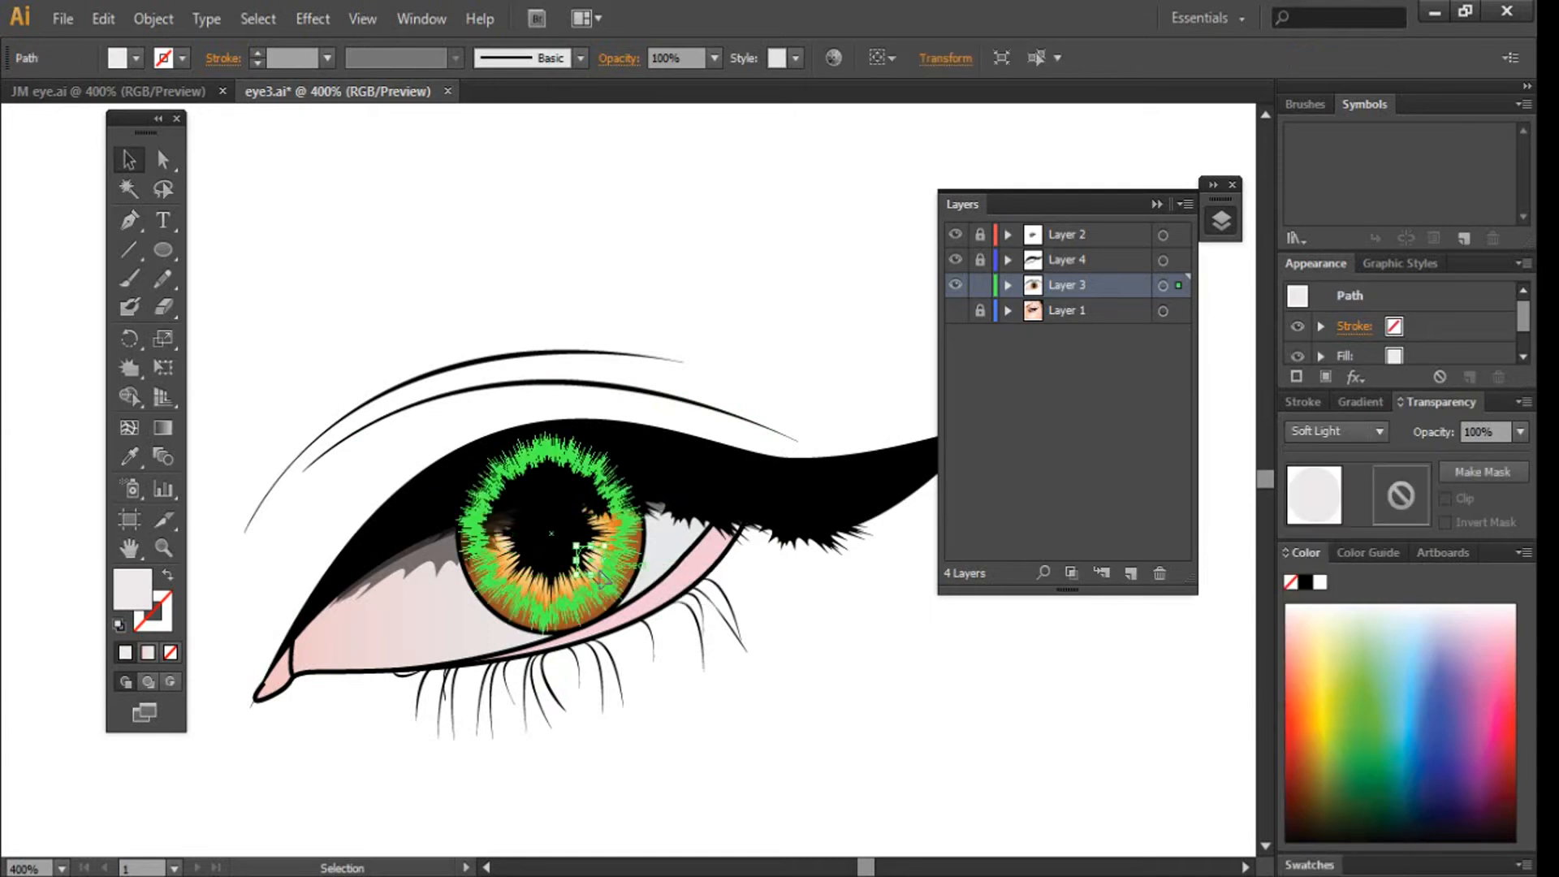
key("Delete")
left_click(513, 539)
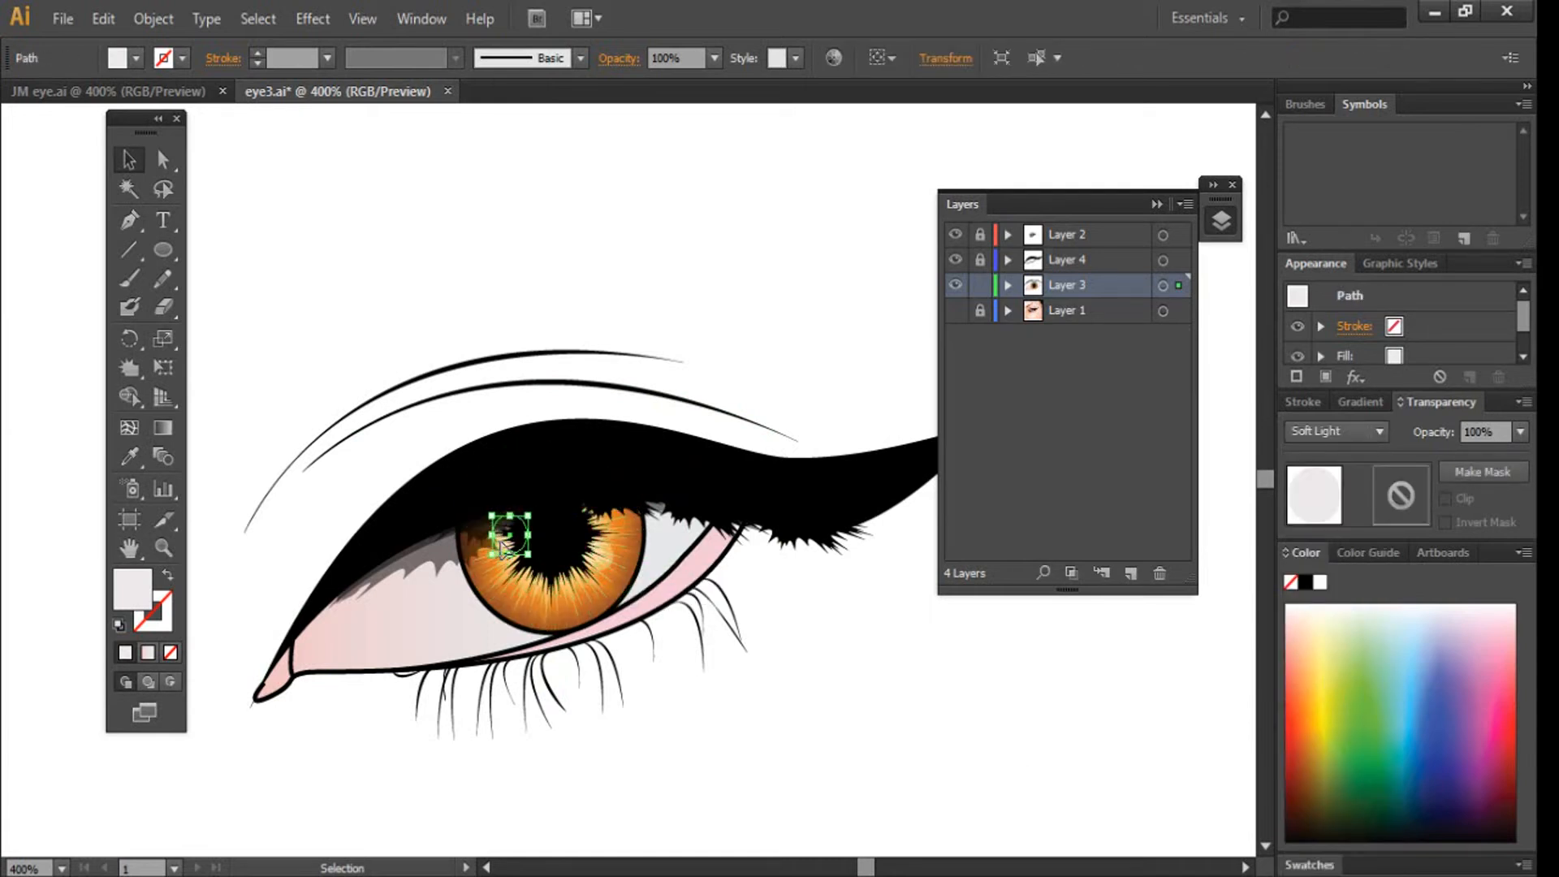
left_click(891, 716)
Step: Compare the artwork with the reference photo by briefly showing Layer 1 and hiding it again
key("ctrl+minus")
key("ctrl+equal")
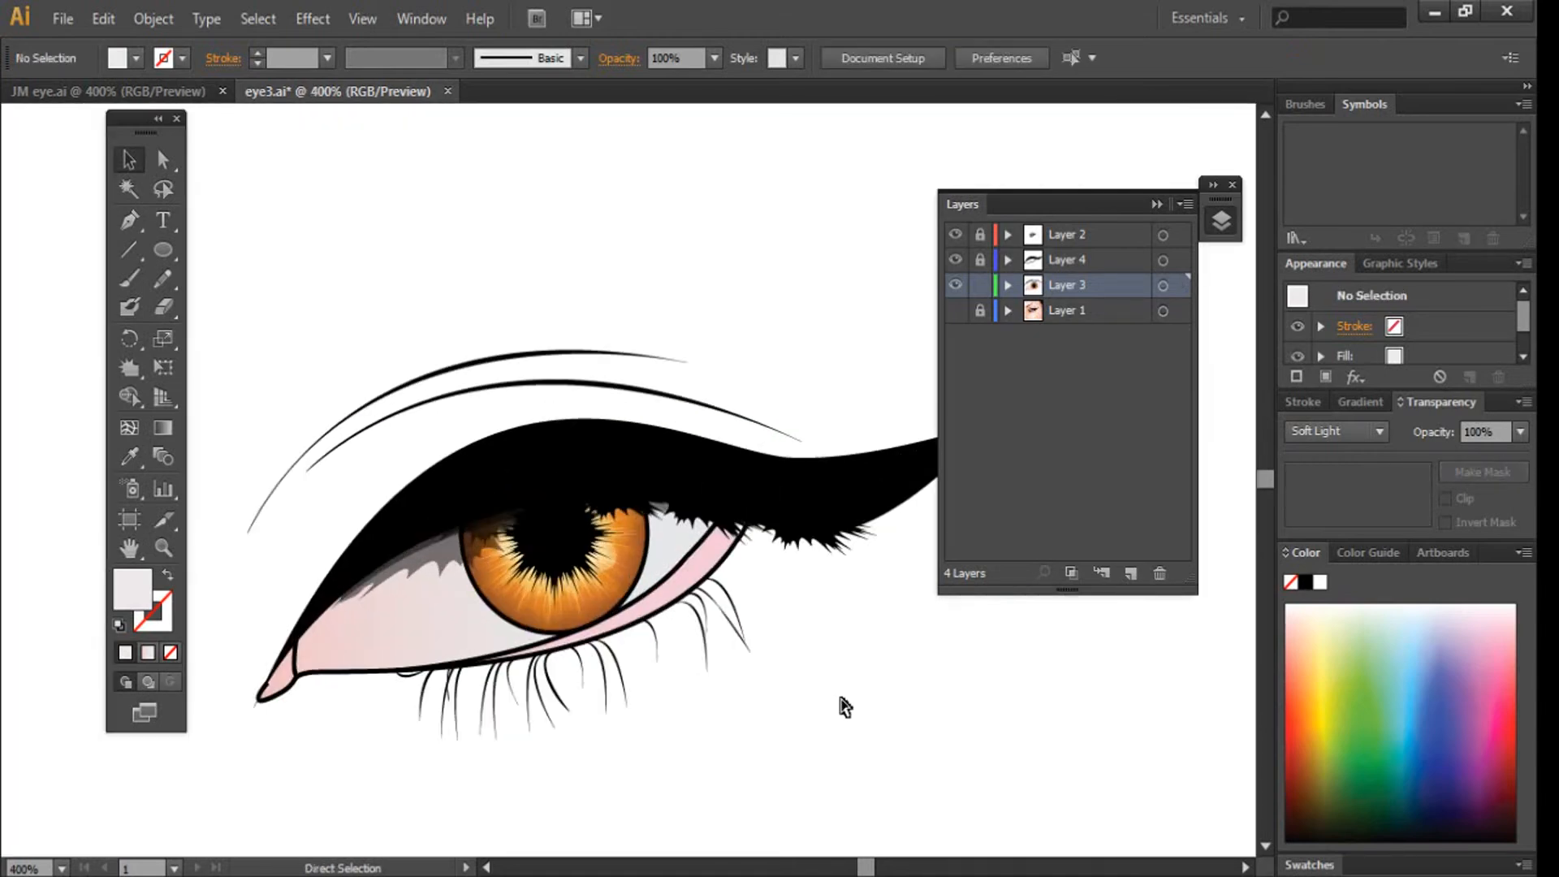
key("ctrl+minus")
left_click(955, 310)
left_click(954, 310)
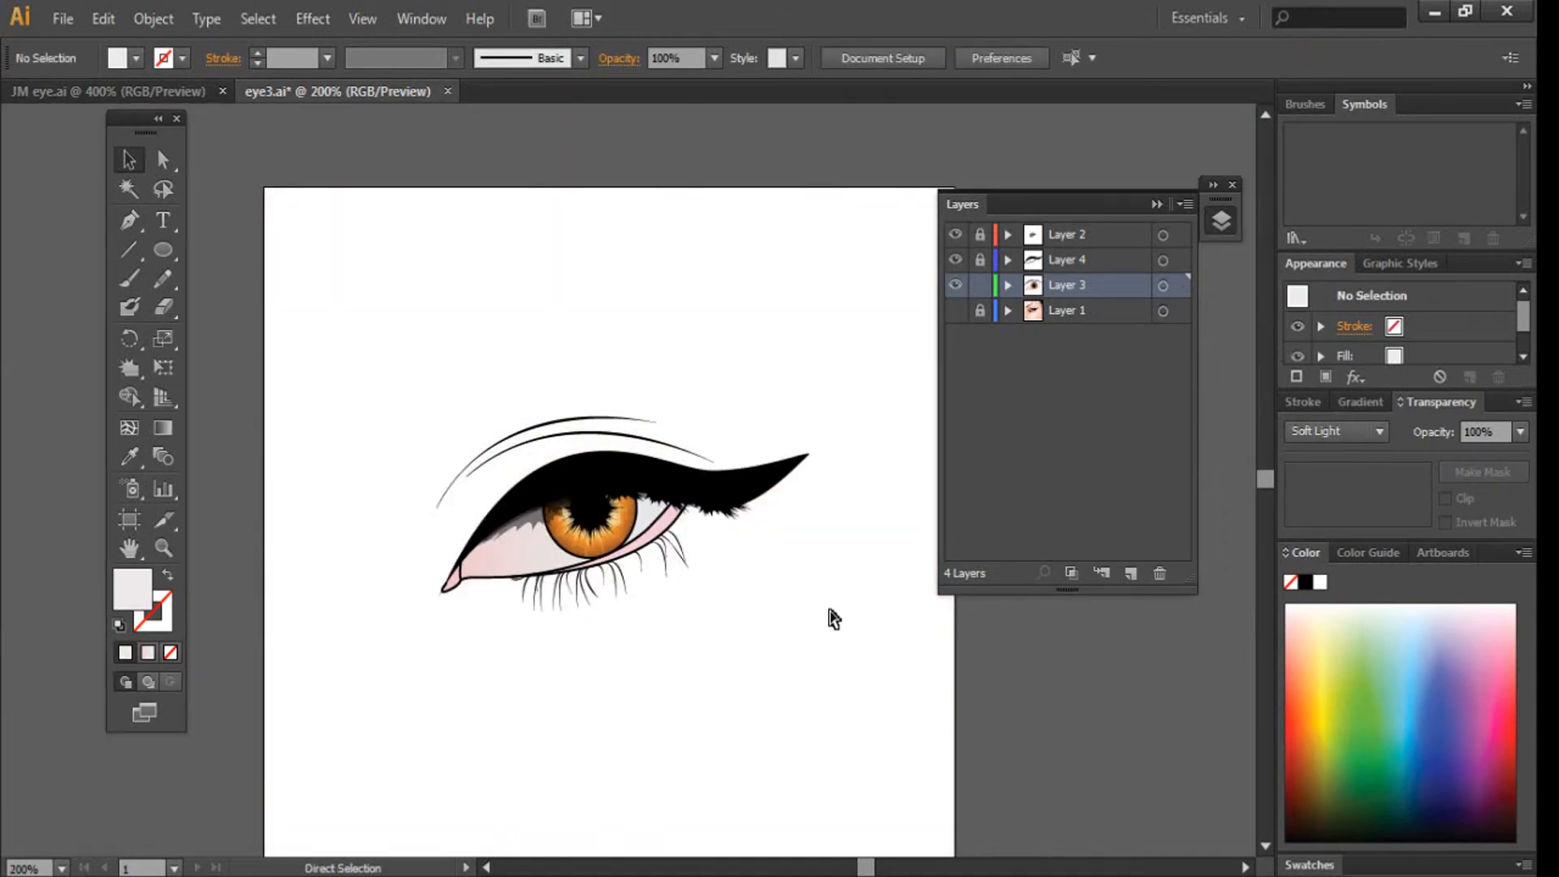
key("ctrl+equal")
Step: Close the Layers panel and examine the iris highlights, pink lid rim and lashes up close and across the whole eye
left_click(1157, 205)
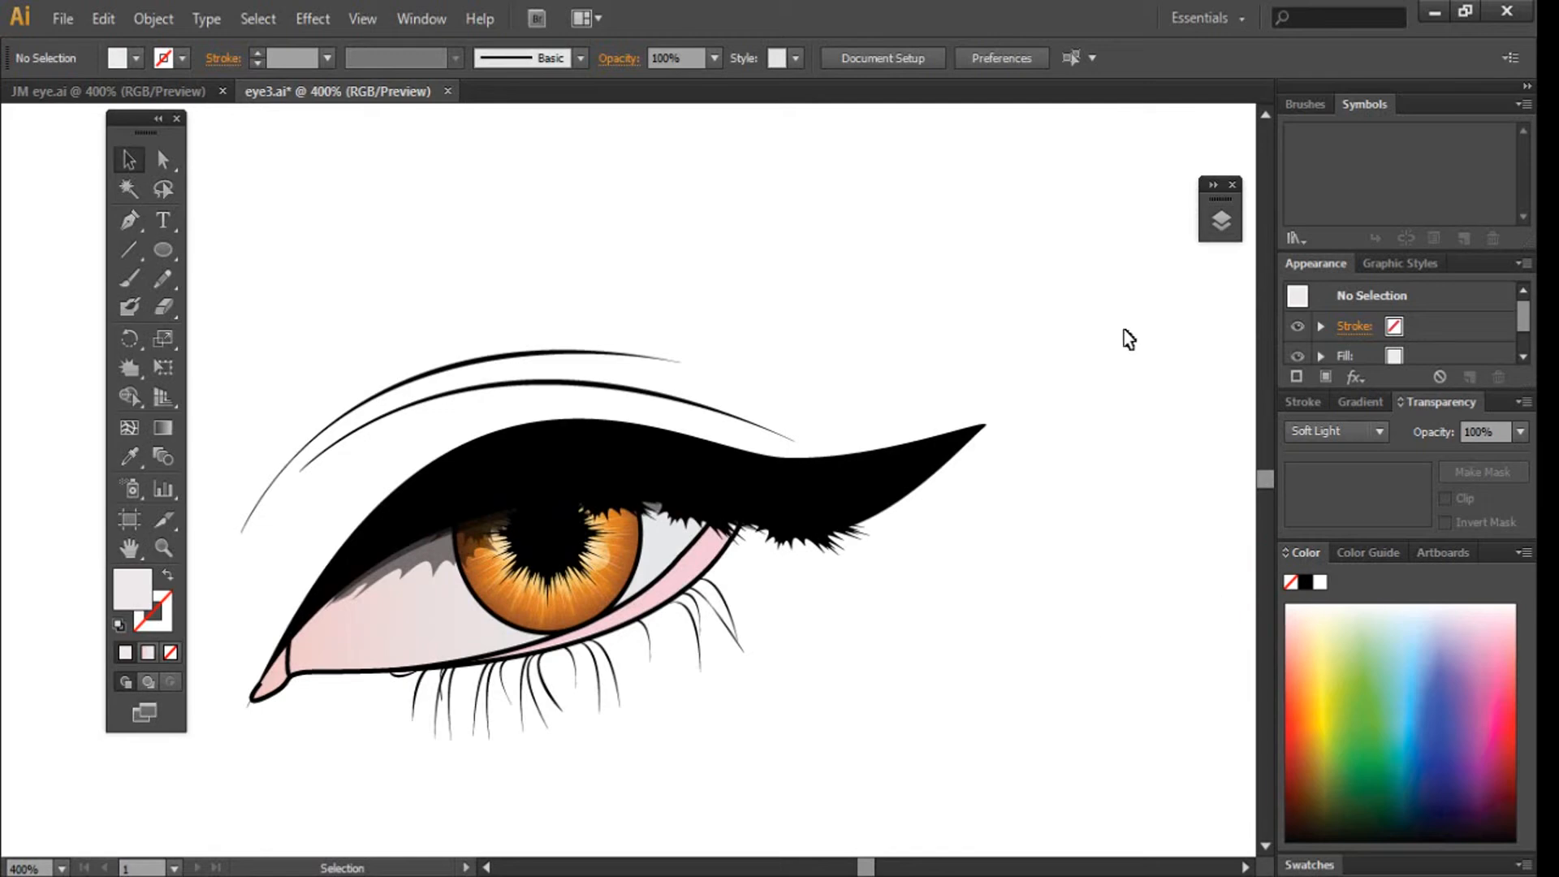
left_click(1230, 186)
left_click_drag(862, 864, 866, 866)
key("ctrl+equal")
key("ctrl+equal")
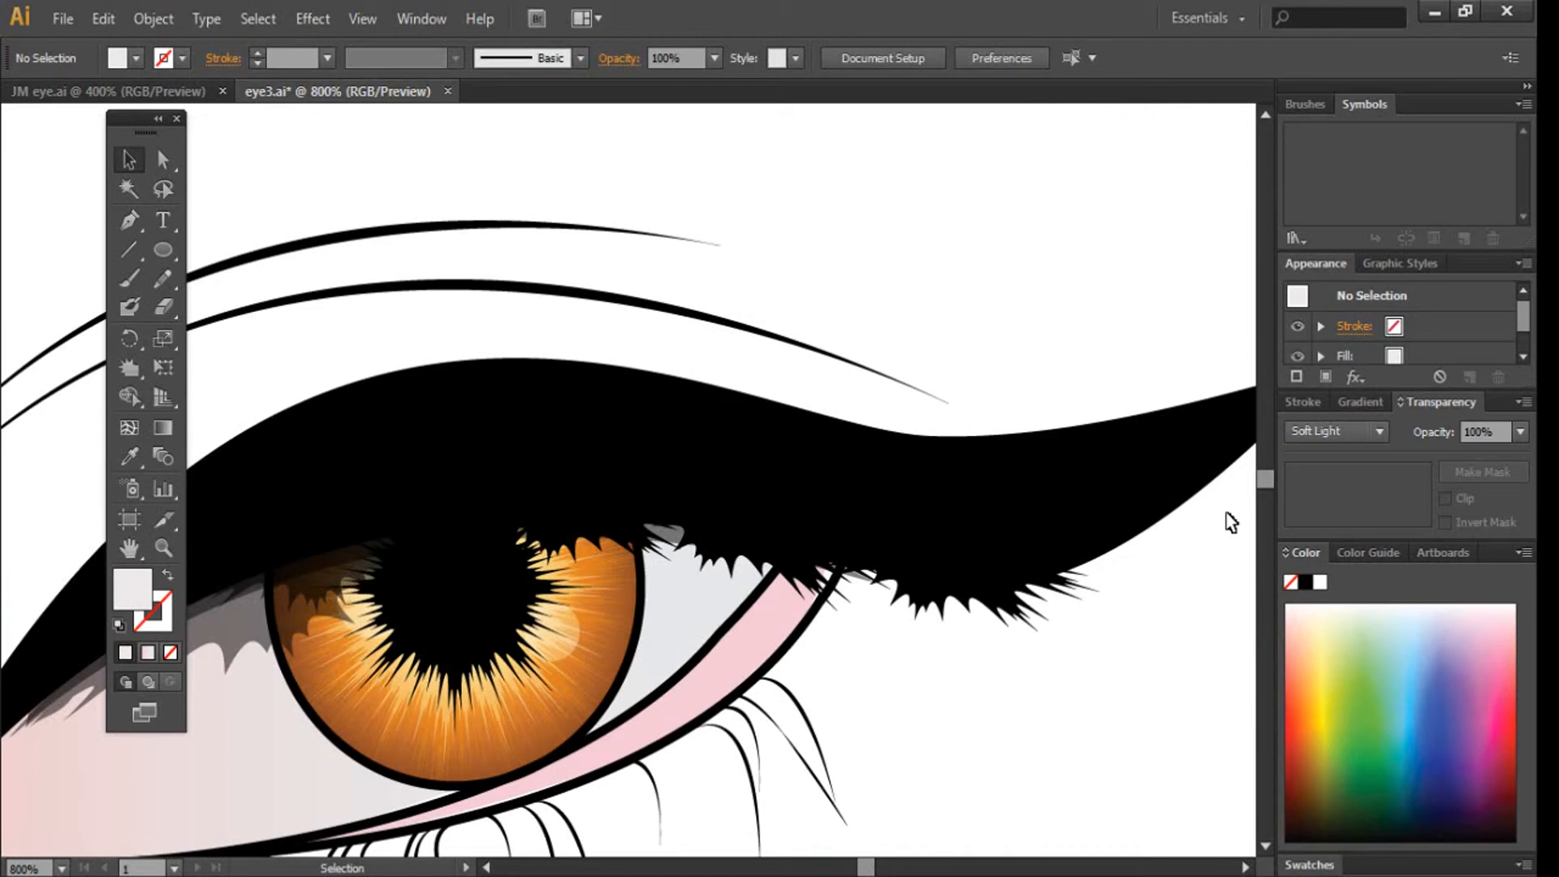
key("ctrl+equal")
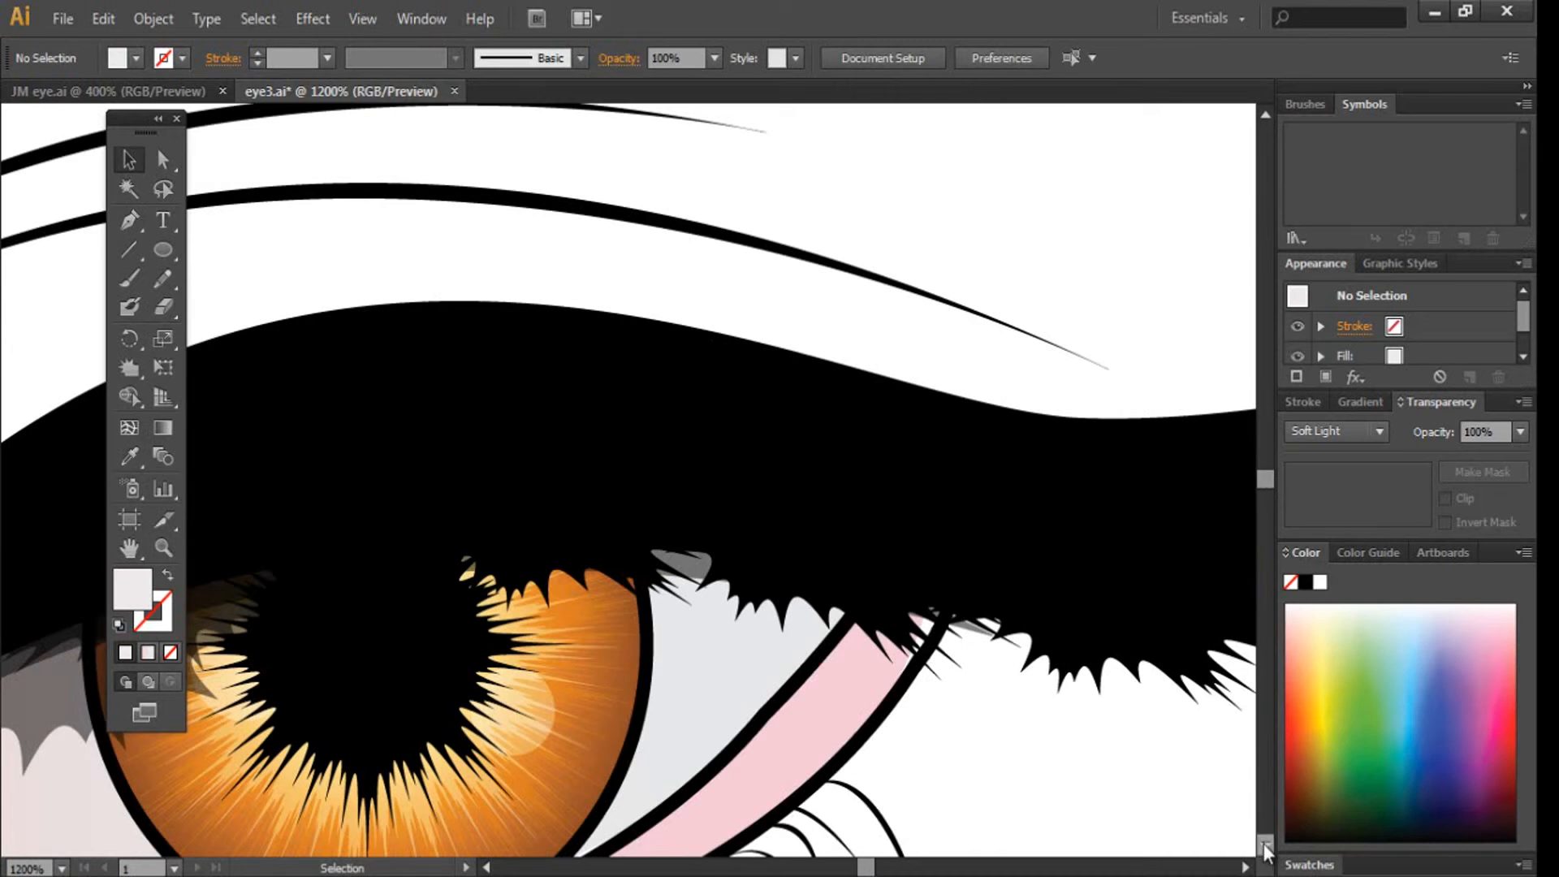
scroll(1265, 850, "down", 5)
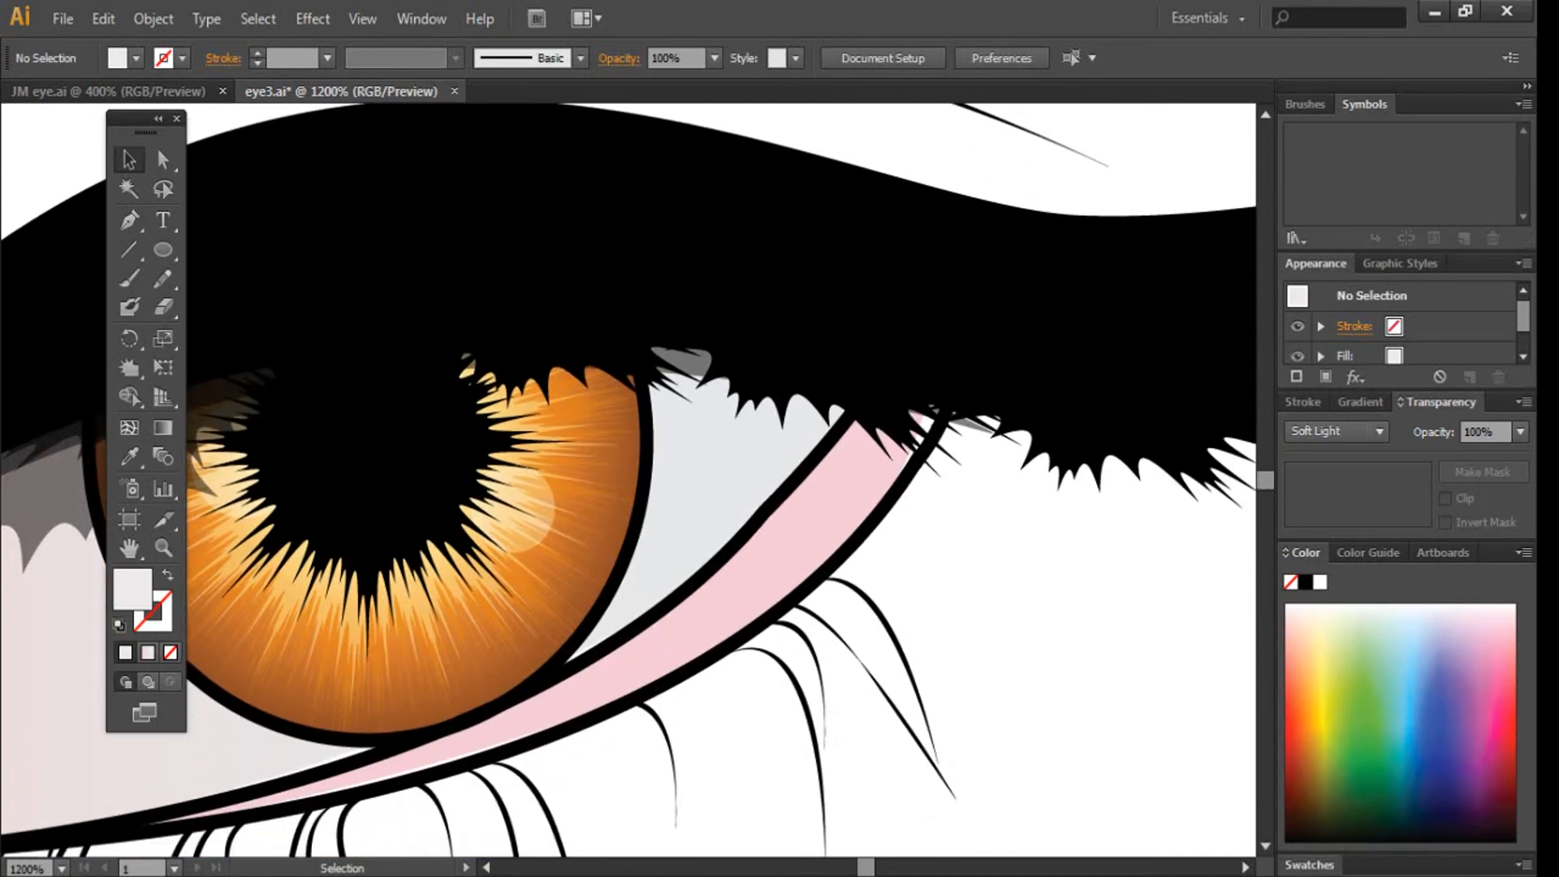
left_click(485, 866)
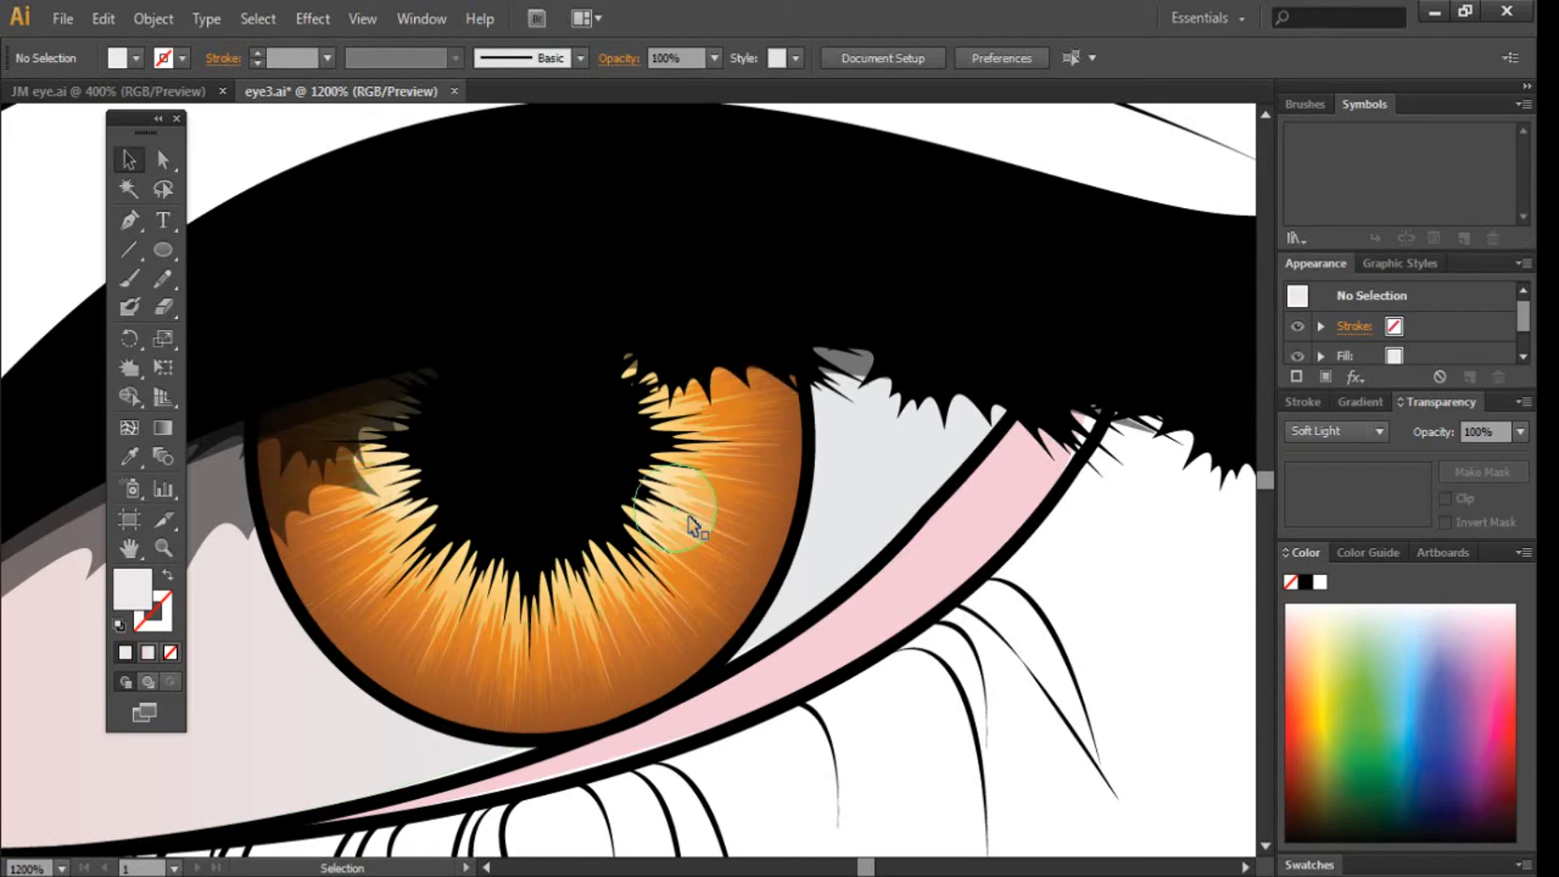
left_click(689, 522)
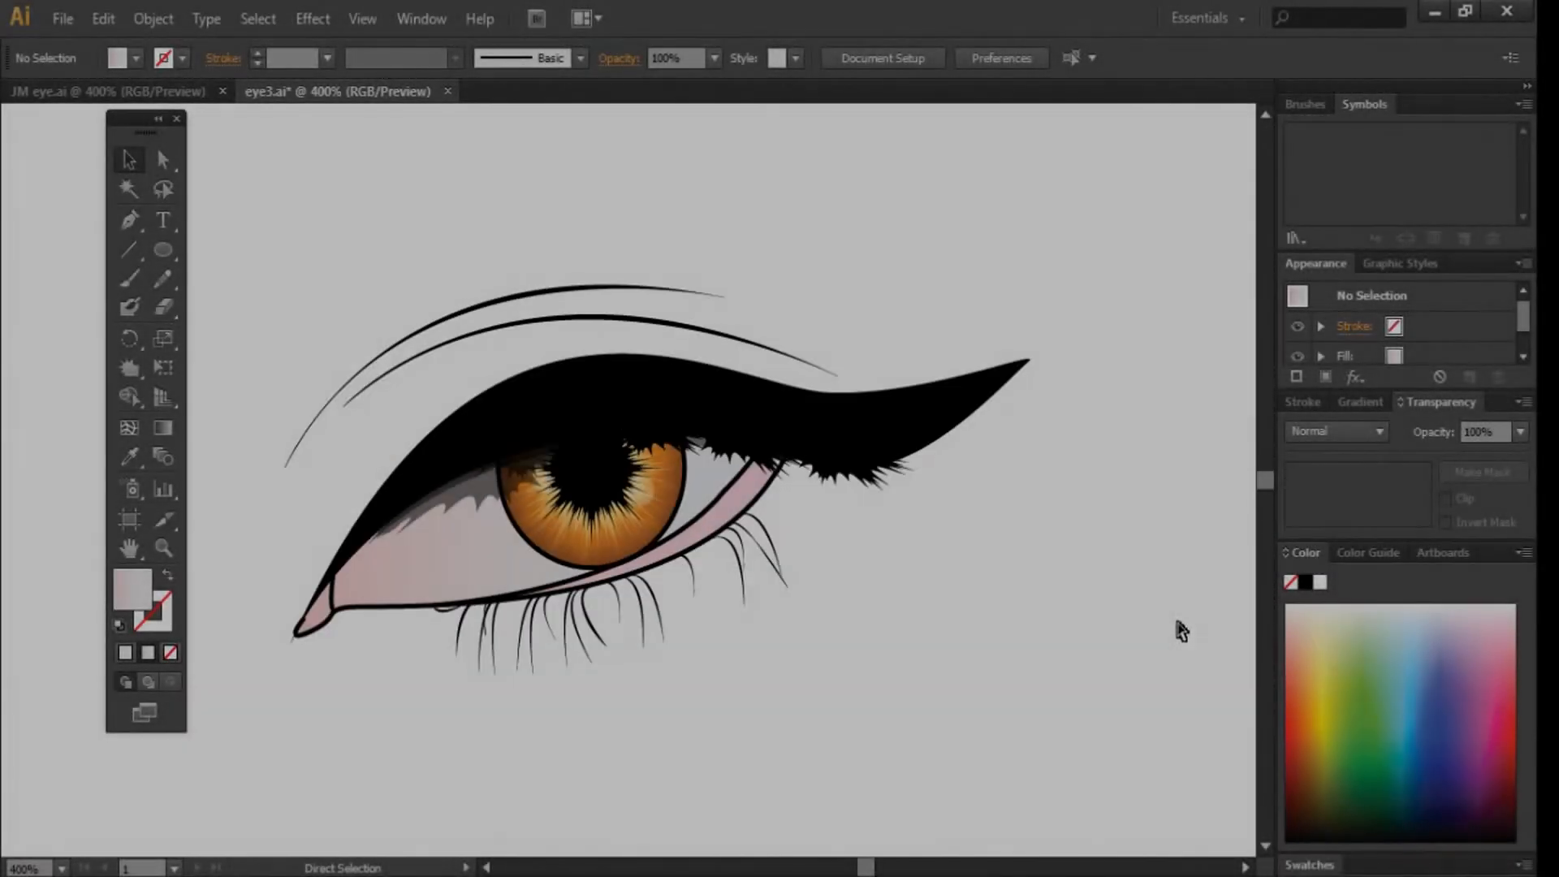
key("ctrl+plus")
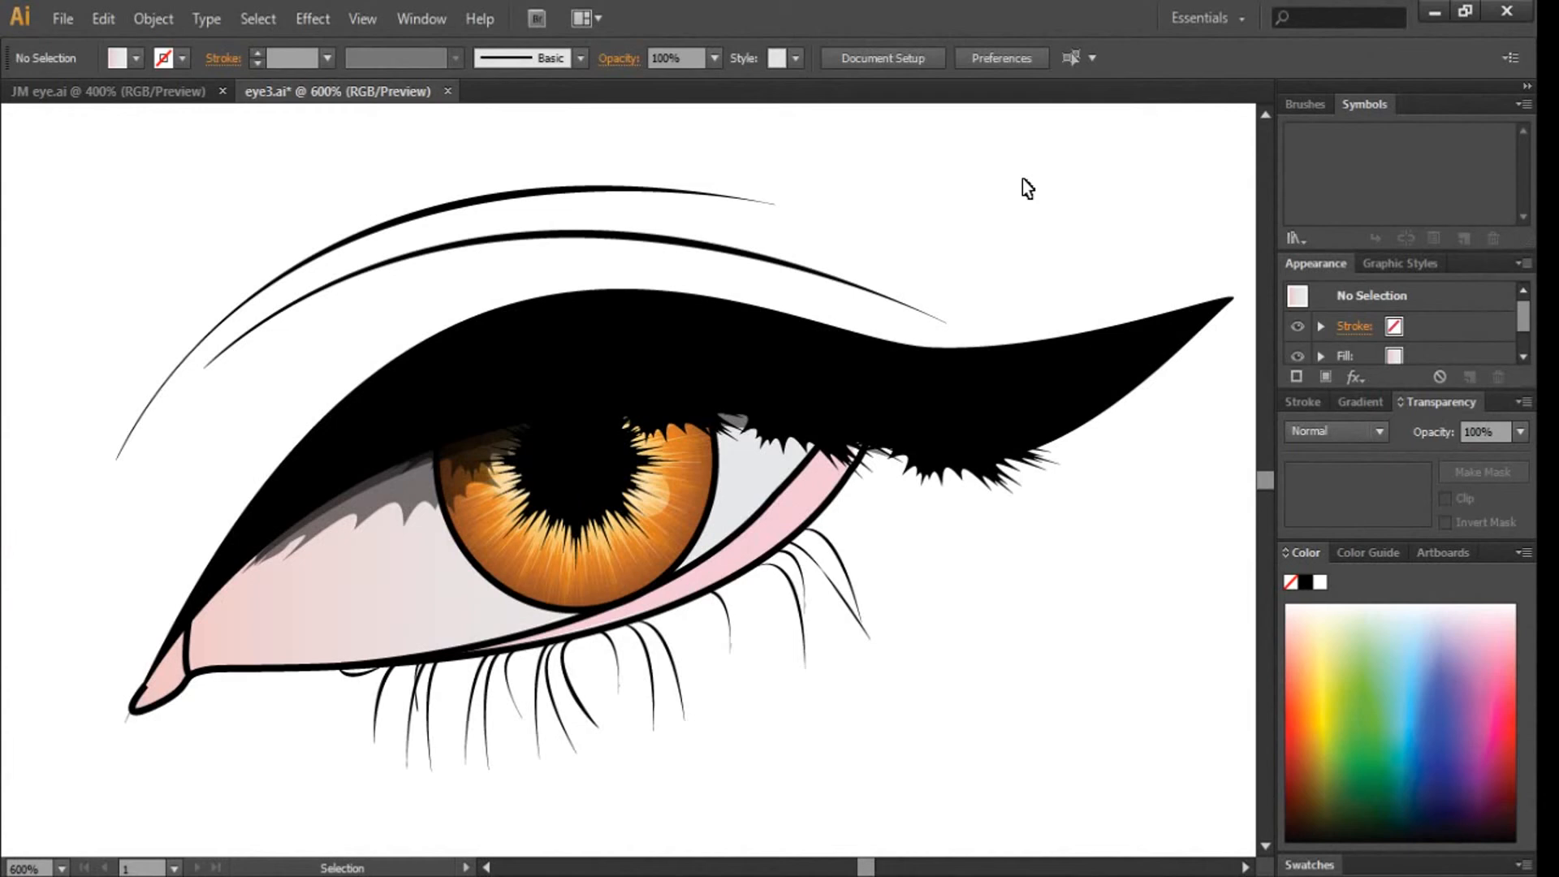